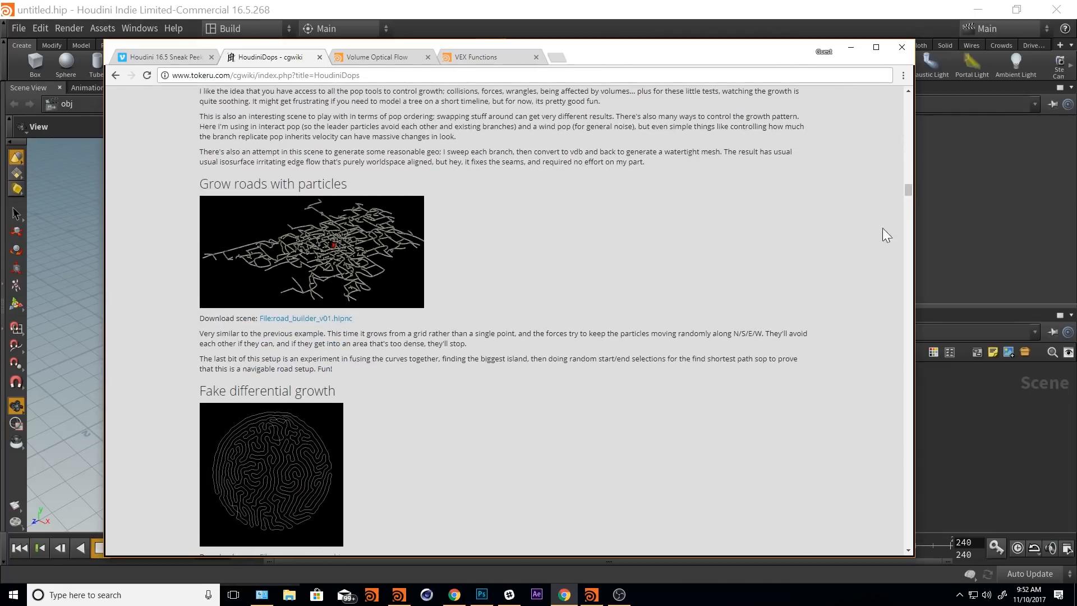
# - Browse the HoudiniDops wiki page from the road-growing example down past the particle, wire and grain solver examples
pyautogui.moveTo(906, 192); pyautogui.dragTo(910, 216)
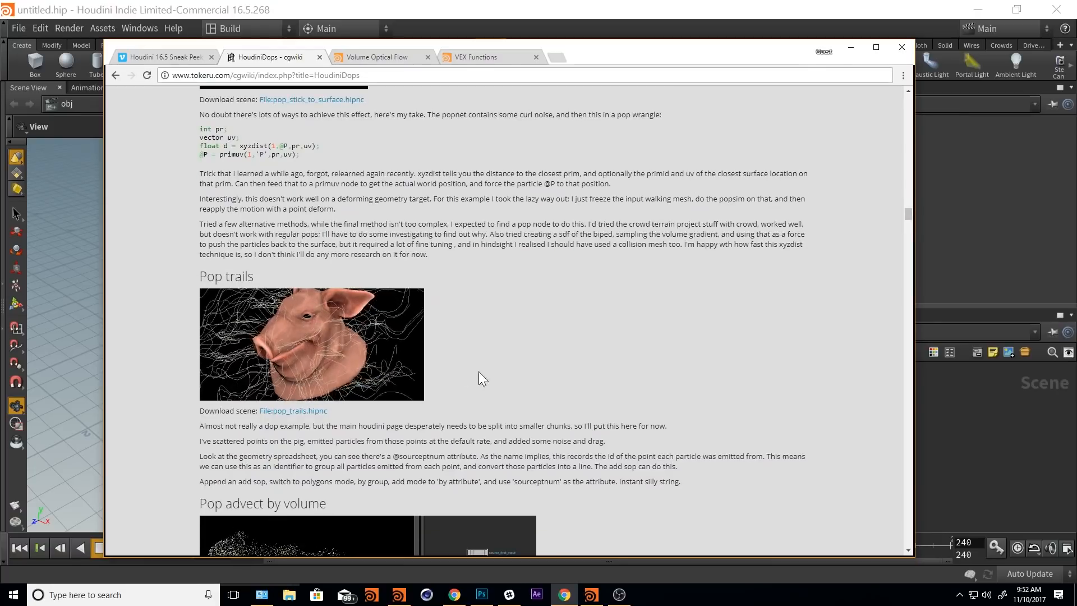
pyautogui.moveTo(908, 218); pyautogui.dragTo(907, 230)
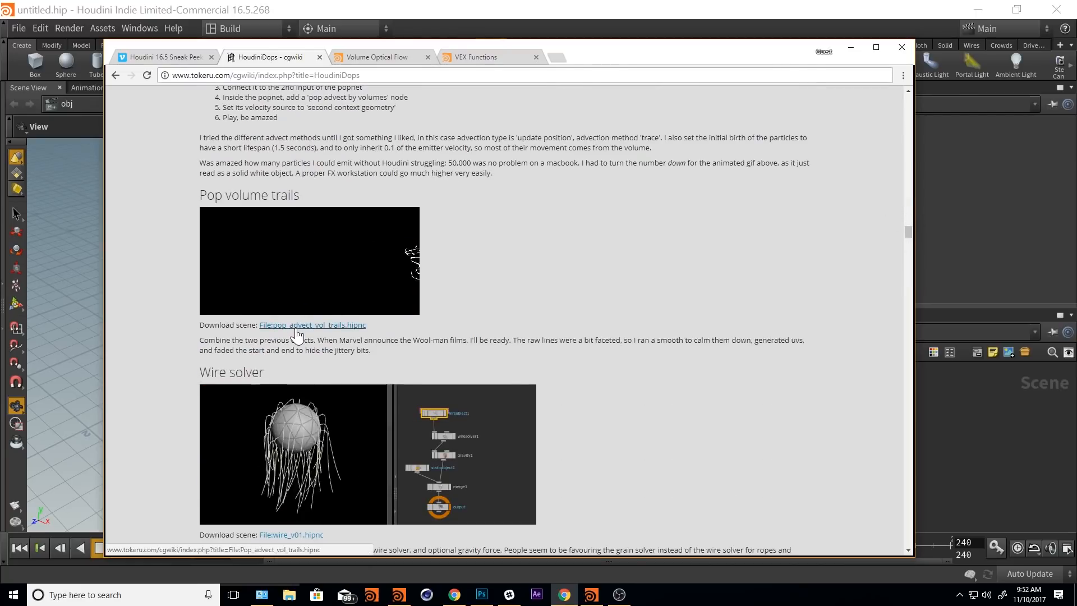
pyautogui.moveTo(908, 232); pyautogui.dragTo(909, 243)
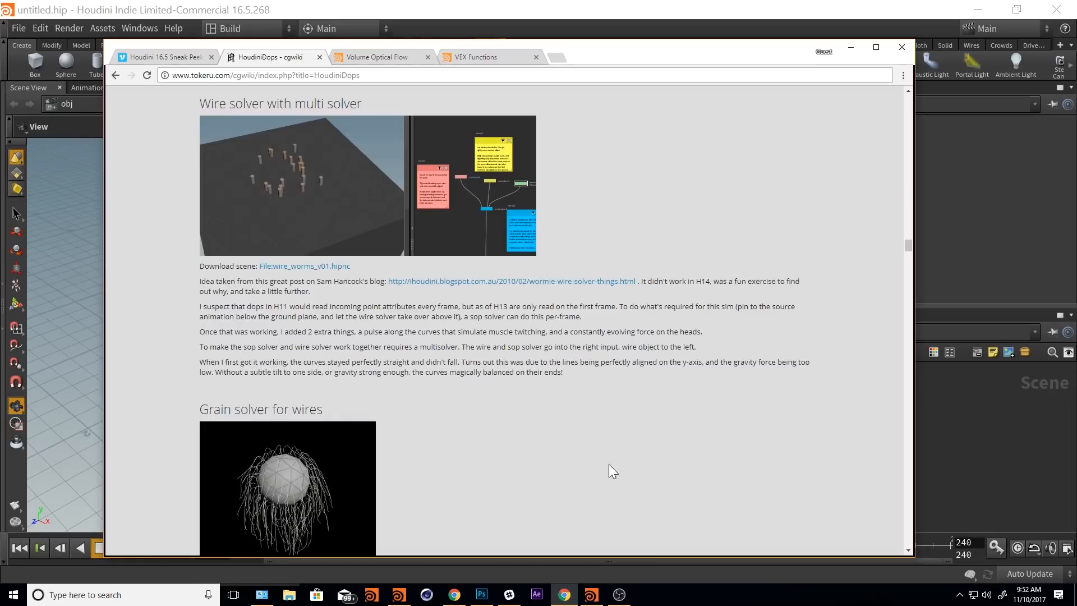
pyautogui.moveTo(909, 245); pyautogui.dragTo(904, 260)
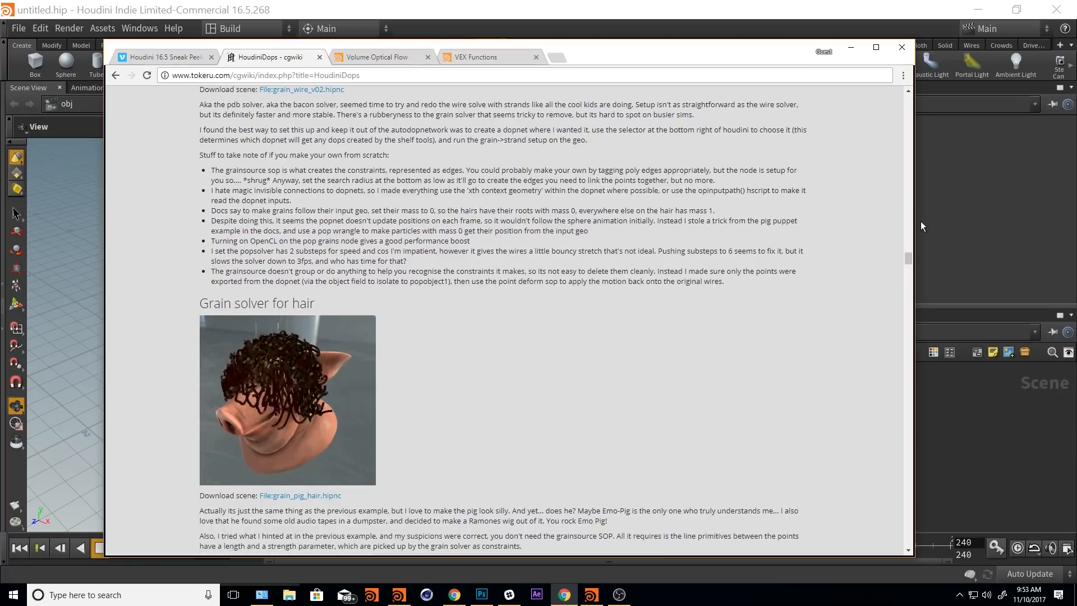
pyautogui.moveTo(908, 259); pyautogui.dragTo(909, 270)
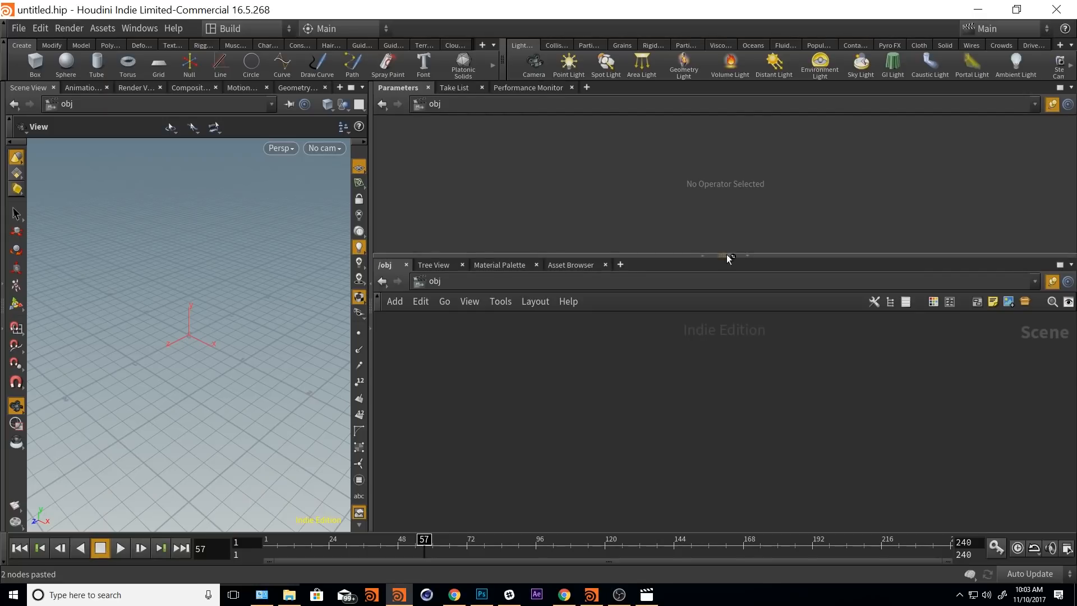
# - In Houdini, collapse the parameters pane to enlarge the network editor and add a Geometry object to the scene
pyautogui.click(702, 255)
pyautogui.press('Tab')
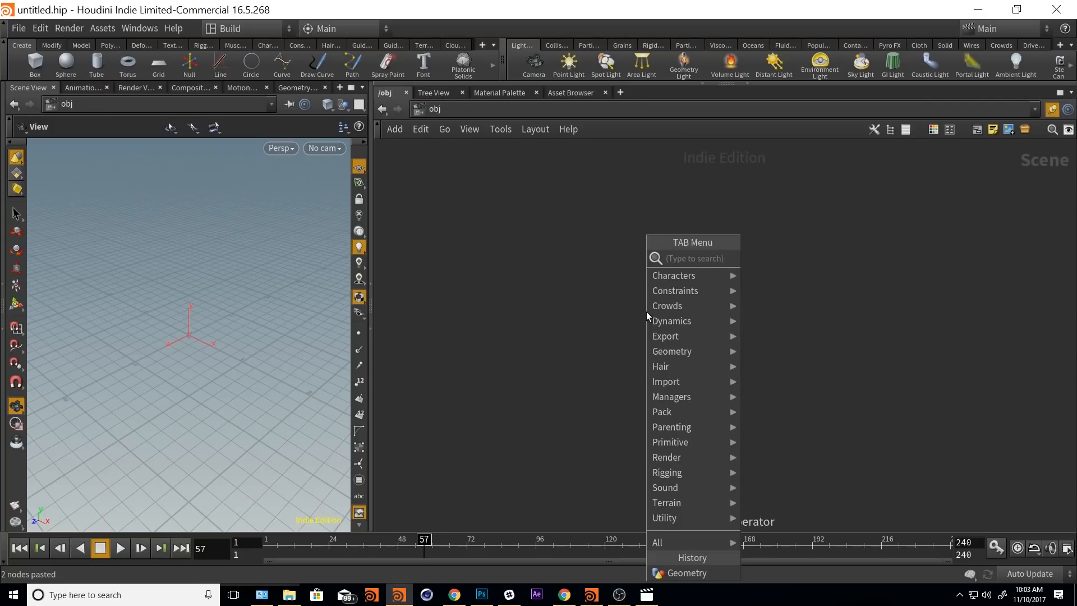
pyautogui.write('geo')
pyautogui.press('Return')
pyautogui.click(646, 311)
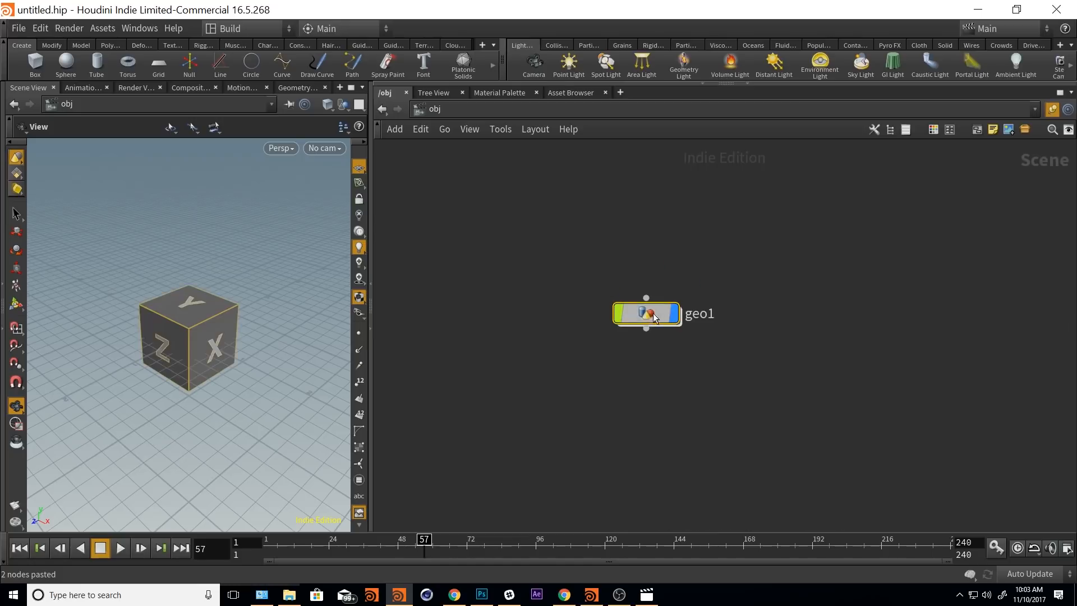
# - Reposition the new Geometry object, go inside it and delete its default contents
pyautogui.moveTo(653, 313); pyautogui.dragTo(567, 247)
pyautogui.doubleClick(568, 247)
pyautogui.press('Delete')
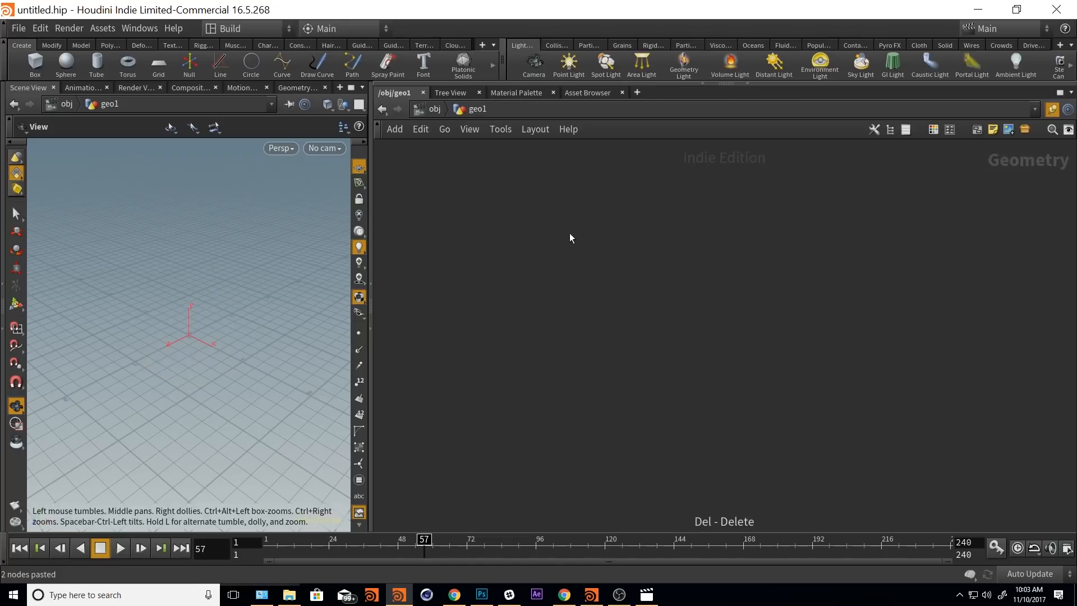
# - Add a COP2 Network node inside geo1 and enter it
pyautogui.press('Tab')
pyautogui.write('cop')
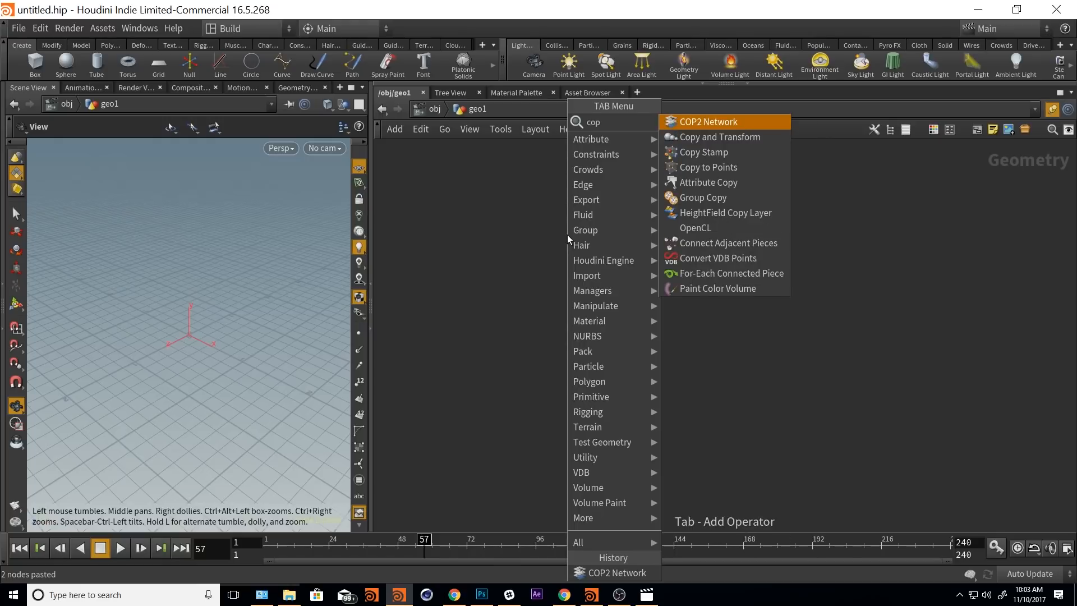
pyautogui.press('Return')
pyautogui.click(604, 209)
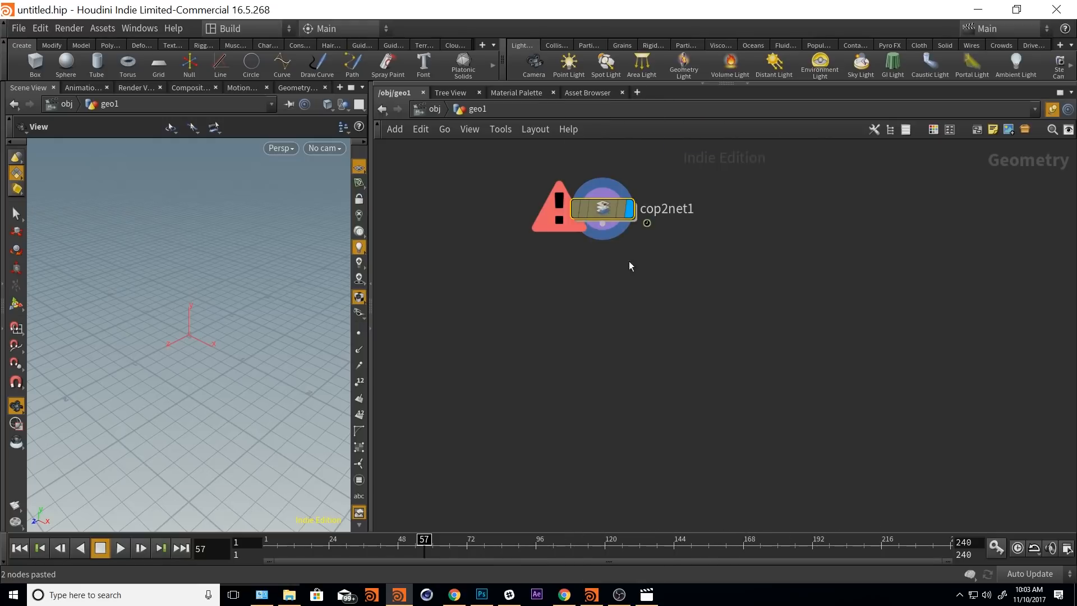
pyautogui.doubleClick(607, 210)
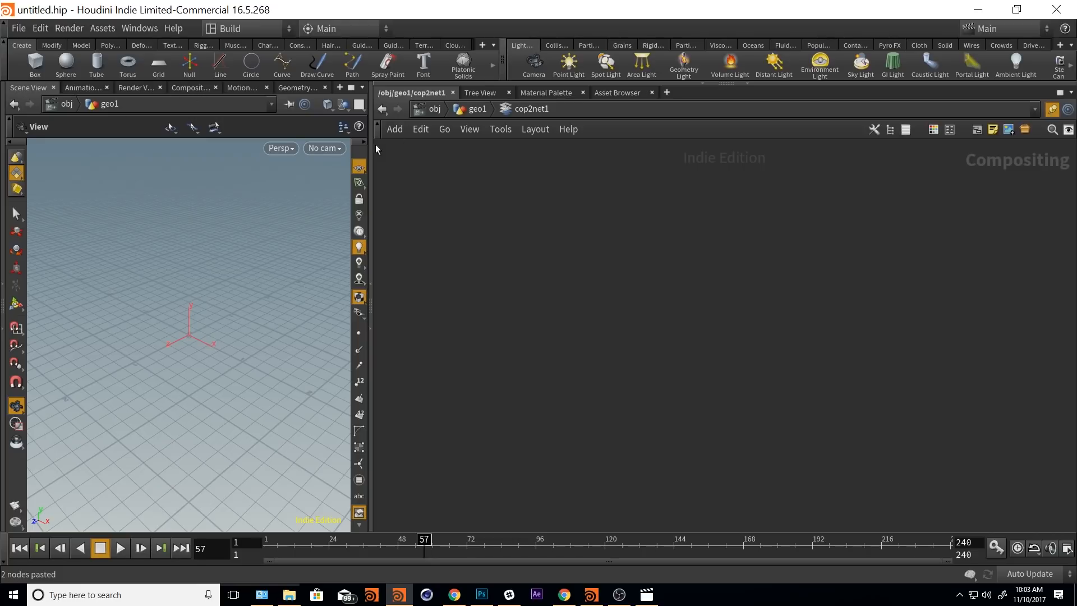
# - Widen the viewer pane, switch it to the Composite View, and add a File node to the compositing network
pyautogui.moveTo(374, 149); pyautogui.dragTo(454, 148)
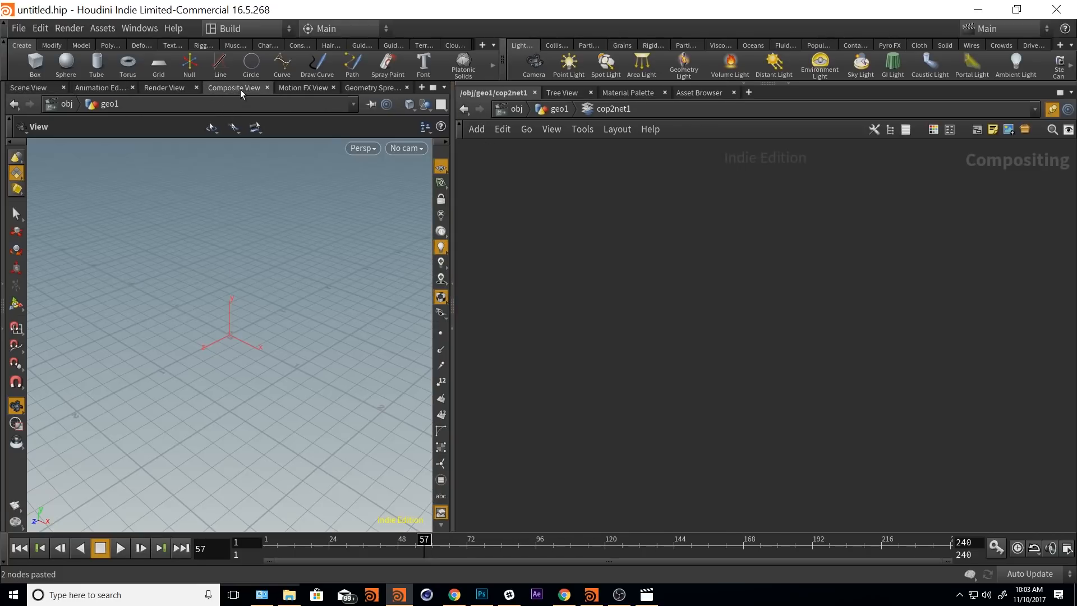
pyautogui.click(240, 89)
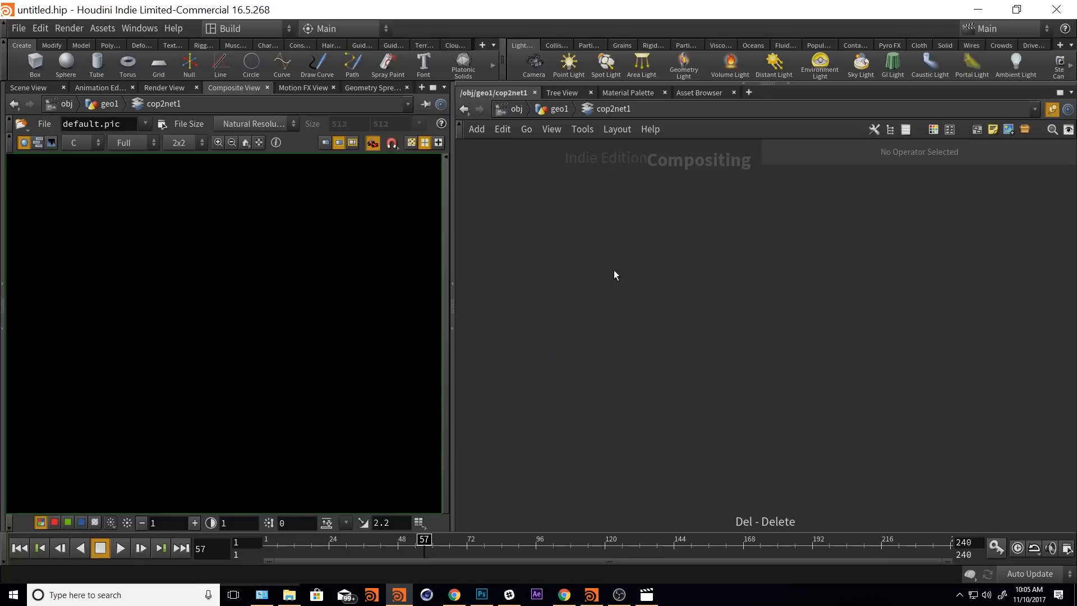
pyautogui.press('Tab')
pyautogui.write('file')
pyautogui.press('Return')
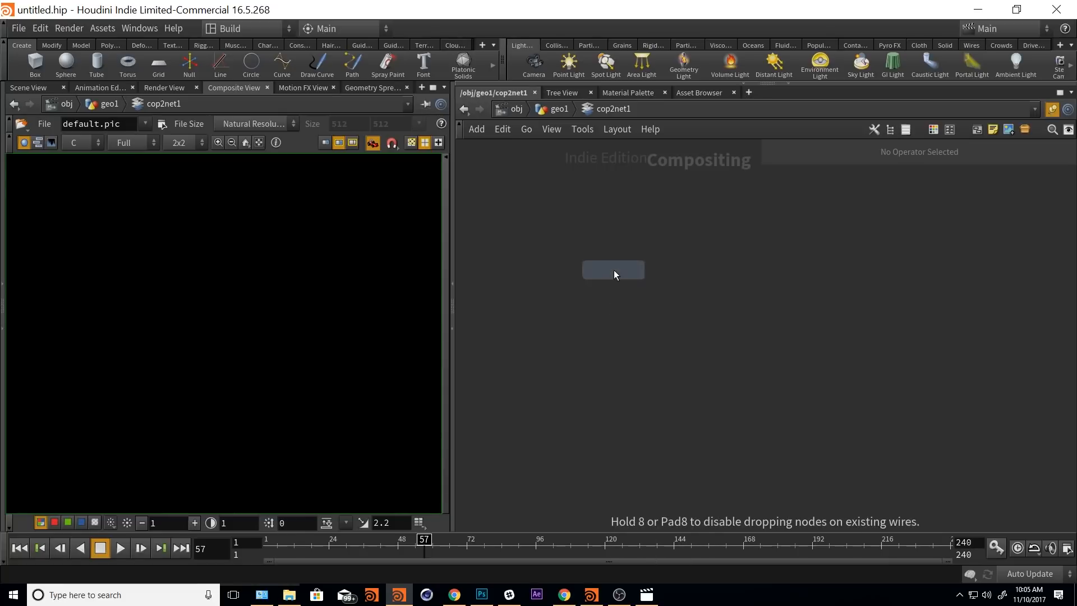
pyautogui.click(614, 270)
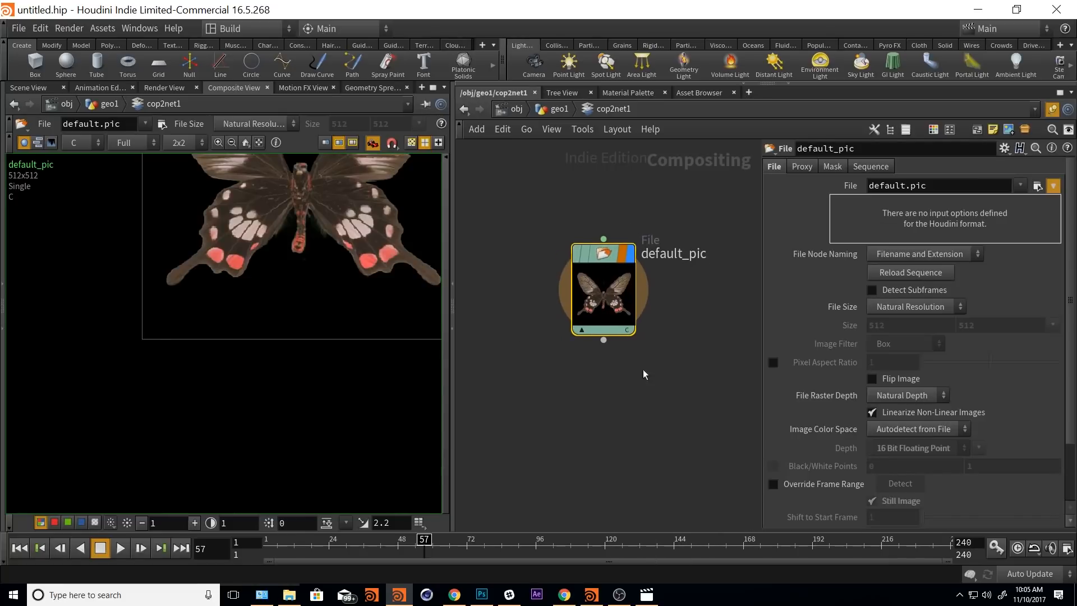
# - Load the image sequence Anim_Seq_03.$F5.jpg into the File node
pyautogui.moveTo(615, 296); pyautogui.dragTo(620, 294)
pyautogui.click(1036, 186)
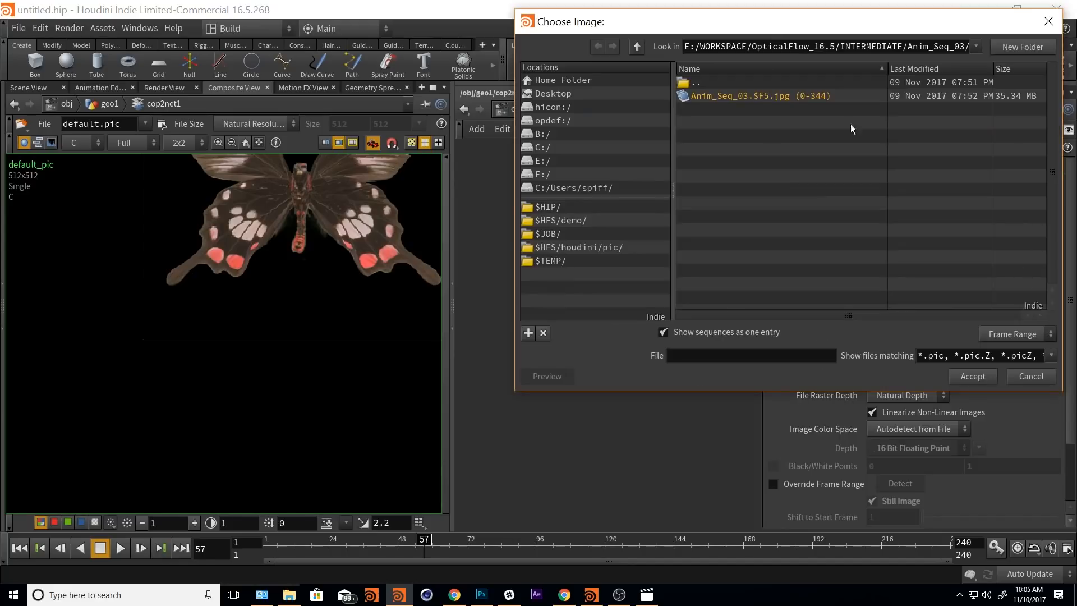
pyautogui.click(747, 96)
pyautogui.click(979, 376)
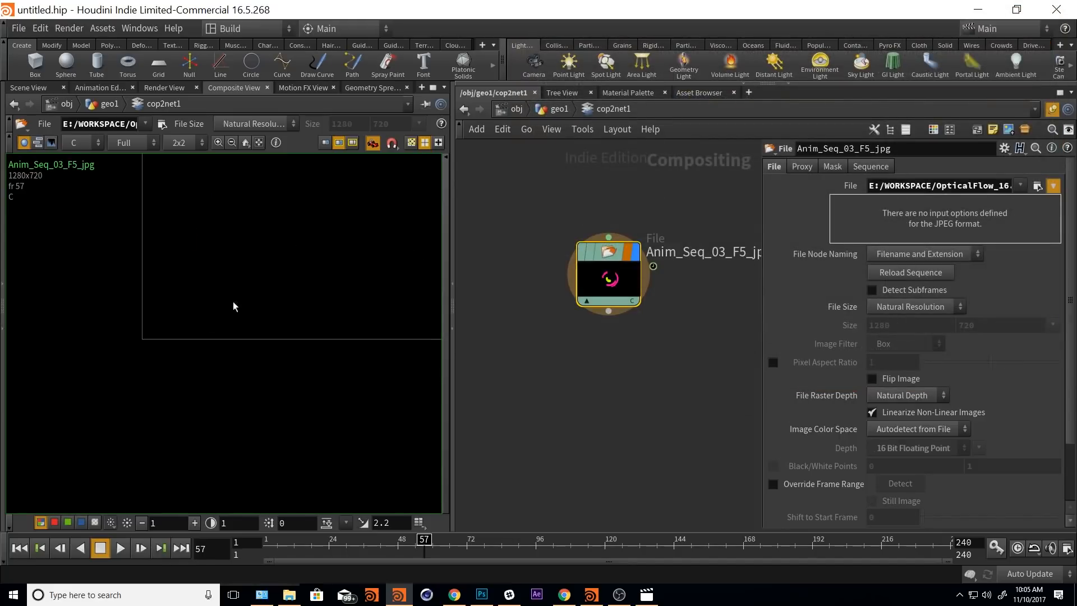
# - Frame the whole image in the composite viewer and scrub the sequence to frame 73
pyautogui.moveTo(341, 256); pyautogui.dragTo(187, 371, button='middle')
pyautogui.moveTo(289, 342); pyautogui.dragTo(248, 361, button='middle')
pyautogui.scroll(-4, 330, 297)
pyautogui.moveTo(365, 265); pyautogui.dragTo(255, 354, button='middle')
pyautogui.scroll(-2, 271, 277)
pyautogui.moveTo(335, 341); pyautogui.dragTo(322, 315, button='middle')
pyautogui.moveTo(413, 552); pyautogui.dragTo(470, 543)
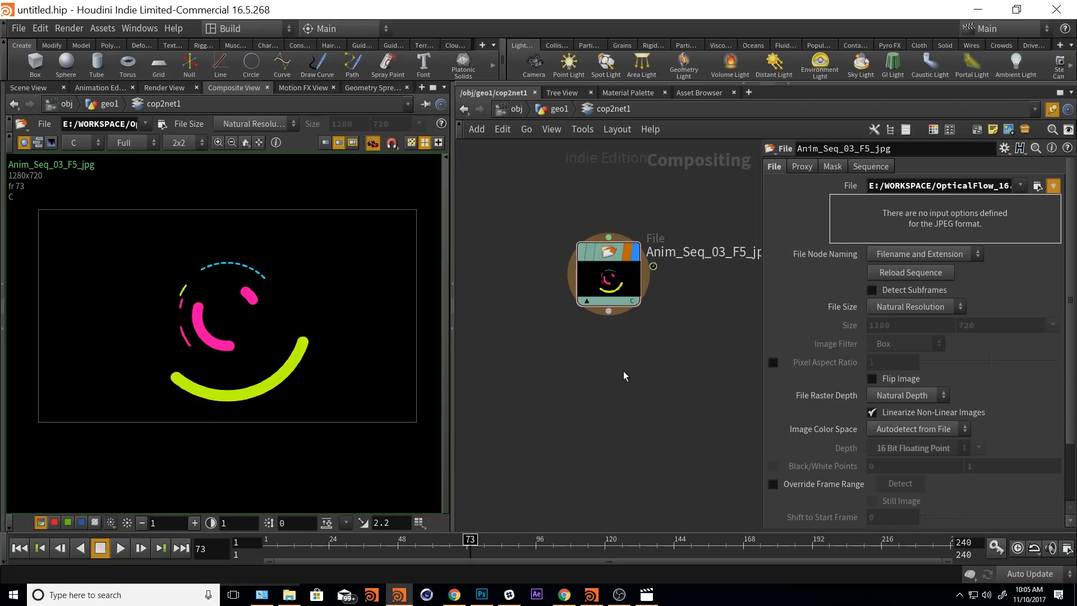
pyautogui.press('Tab')
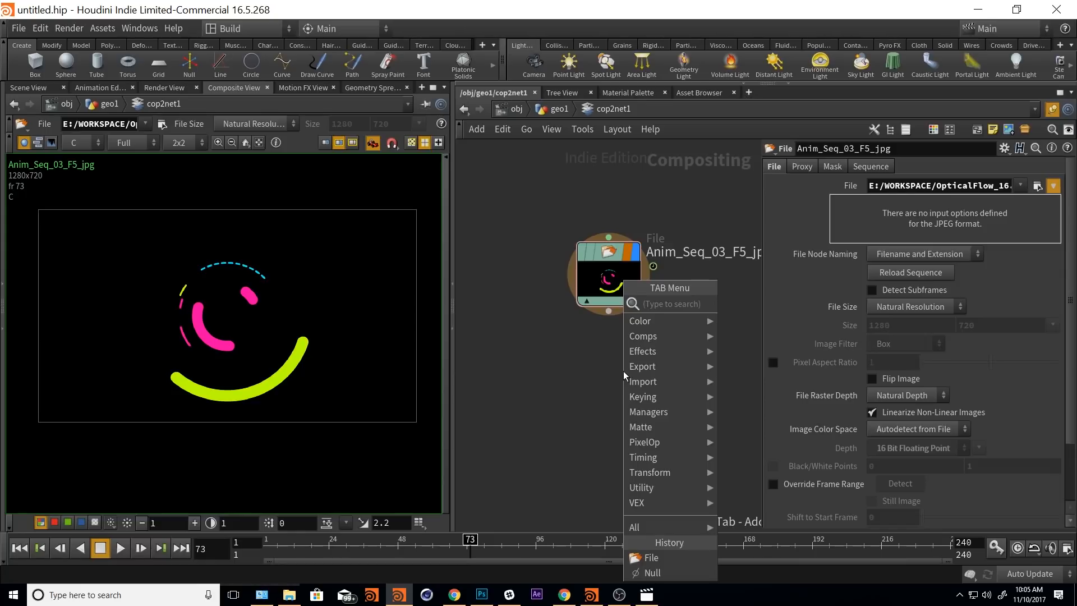
pyautogui.write('optiv')
pyautogui.press('BackSpace')
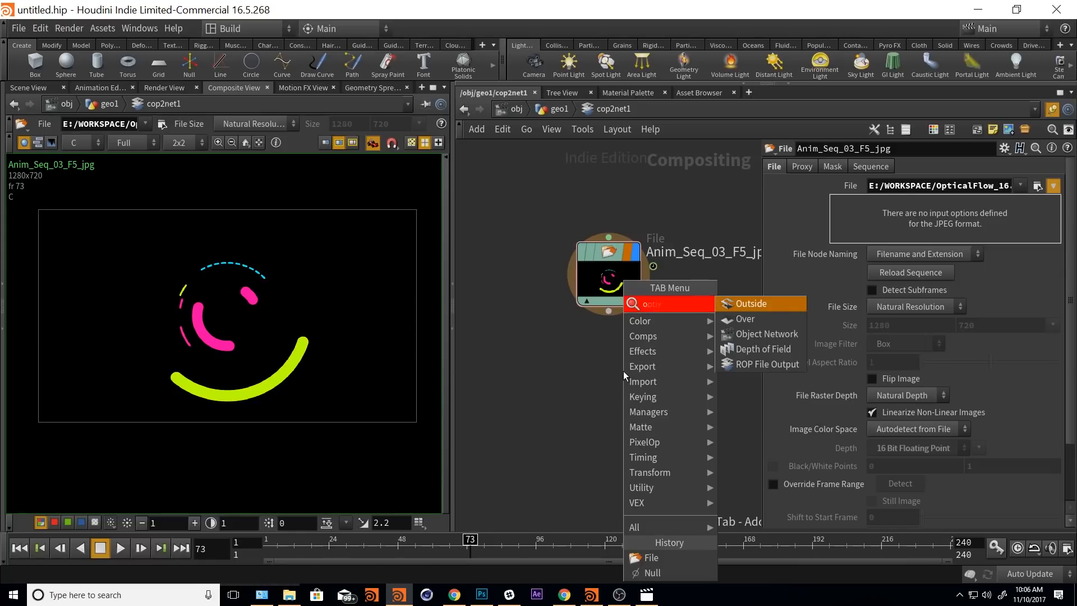
pyautogui.click(577, 363)
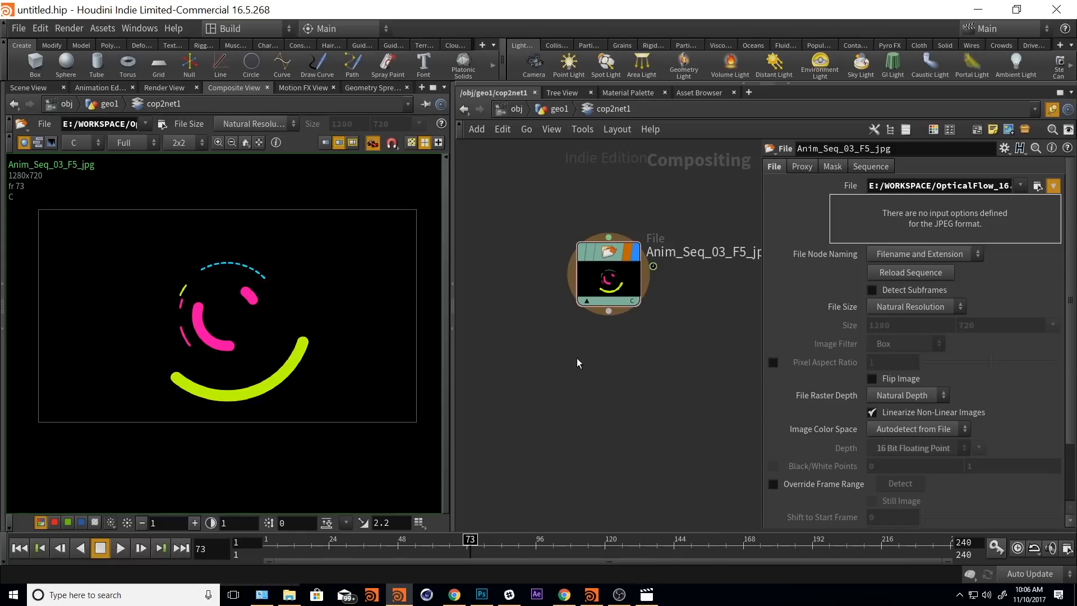
# - Return to the geo1 level and add a Volume Optical Flow node below cop2net1
pyautogui.click(559, 109)
pyautogui.moveTo(681, 304); pyautogui.dragTo(641, 313, button='middle')
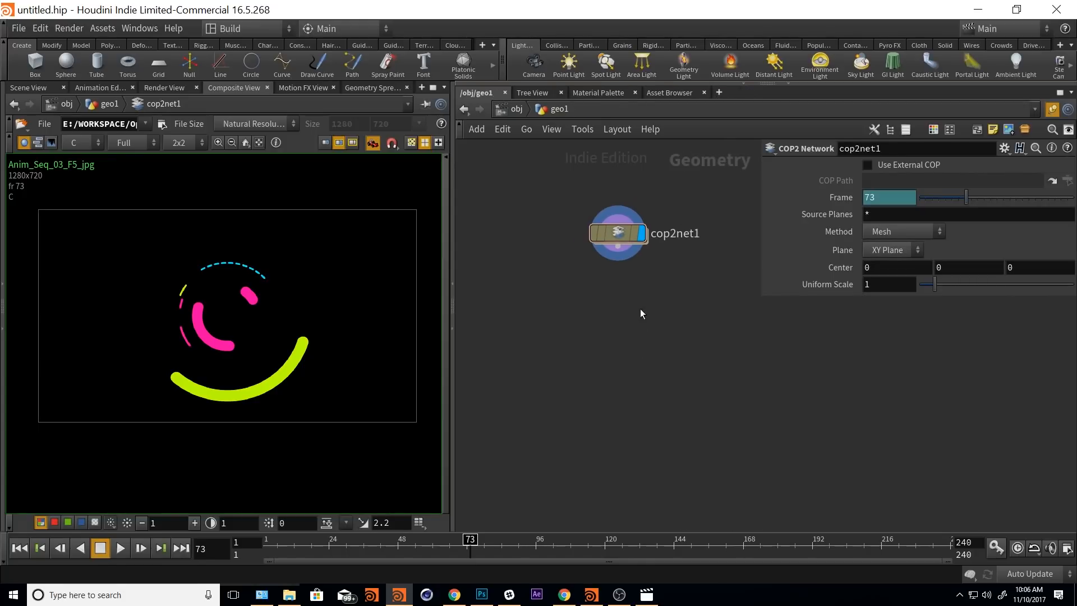
pyautogui.press('Tab')
pyautogui.write('op')
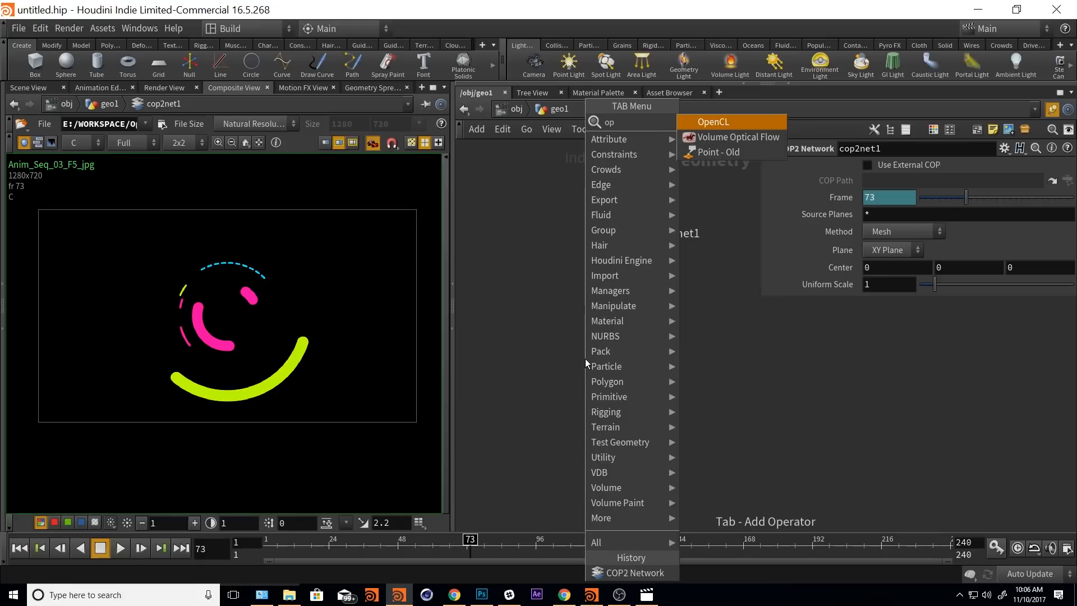
pyautogui.write('tial')
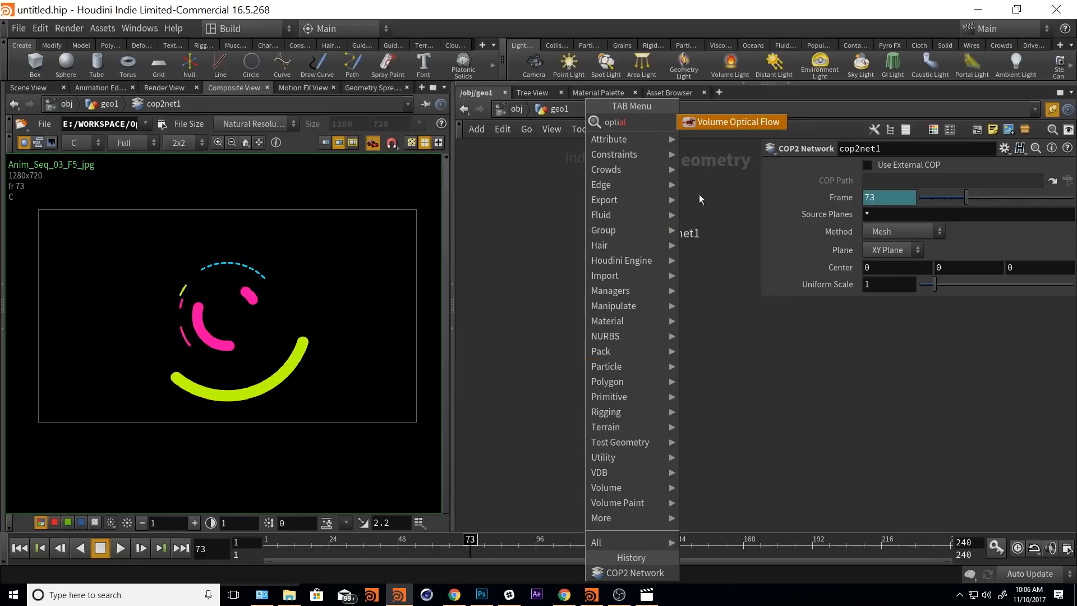
pyautogui.click(739, 121)
pyautogui.click(619, 389)
pyautogui.moveTo(619, 390); pyautogui.dragTo(621, 362)
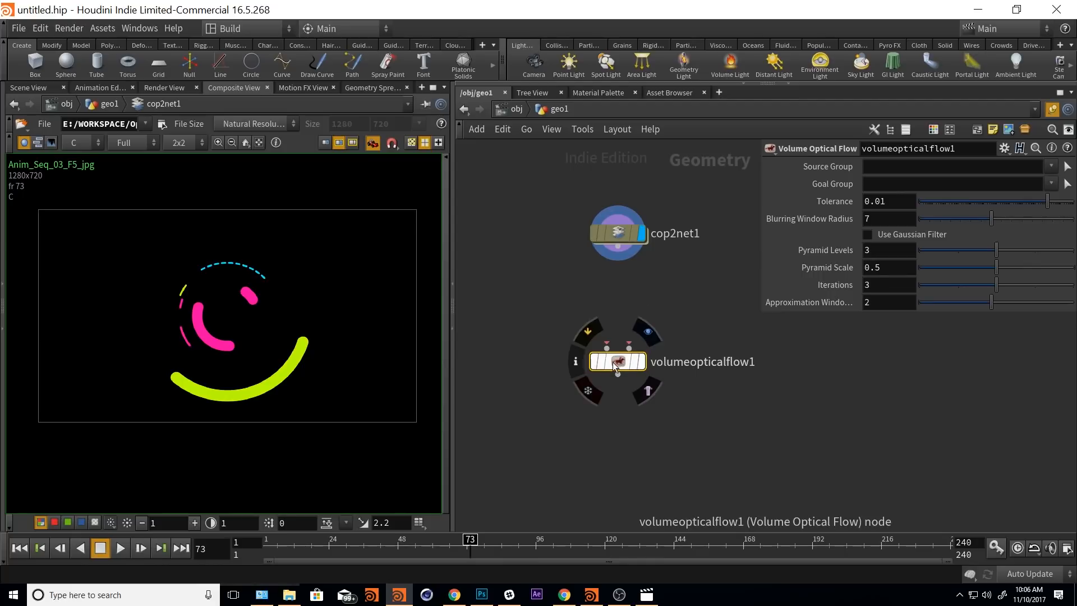
pyautogui.click(693, 291)
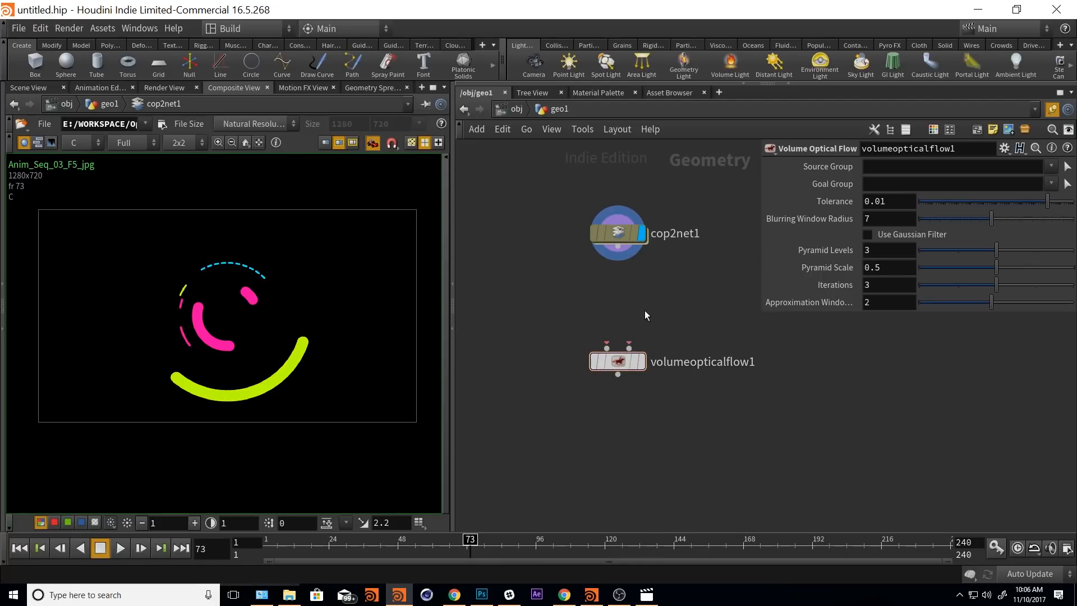
# - Inside cop2net1, add a Null node below the image sequence and connect the File node's output to it
pyautogui.doubleClick(615, 230)
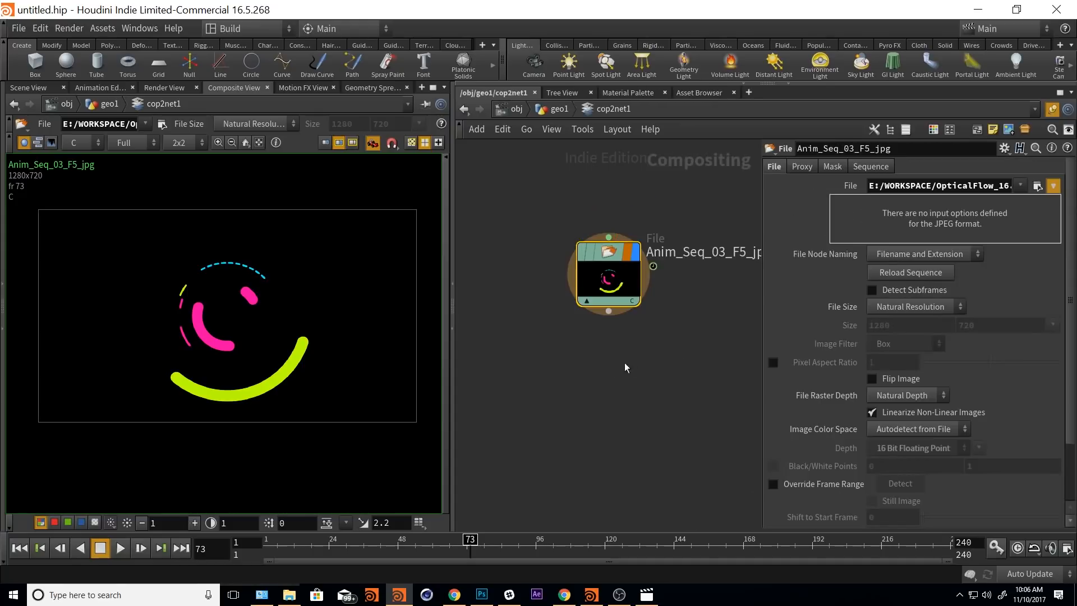
pyautogui.press('Tab')
pyautogui.write('null')
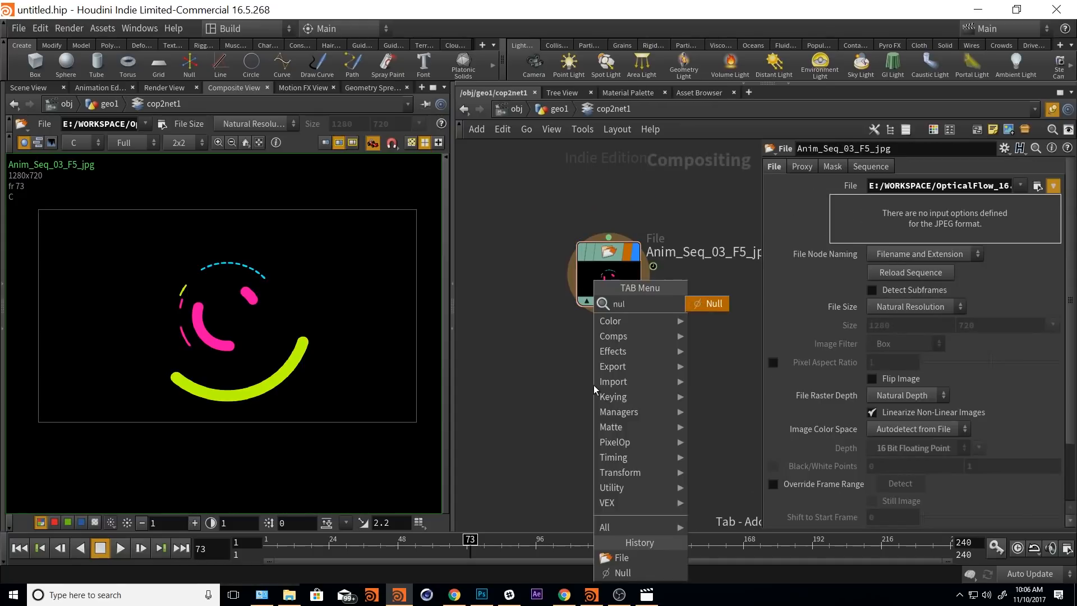
pyautogui.press('Return')
pyautogui.click(608, 427)
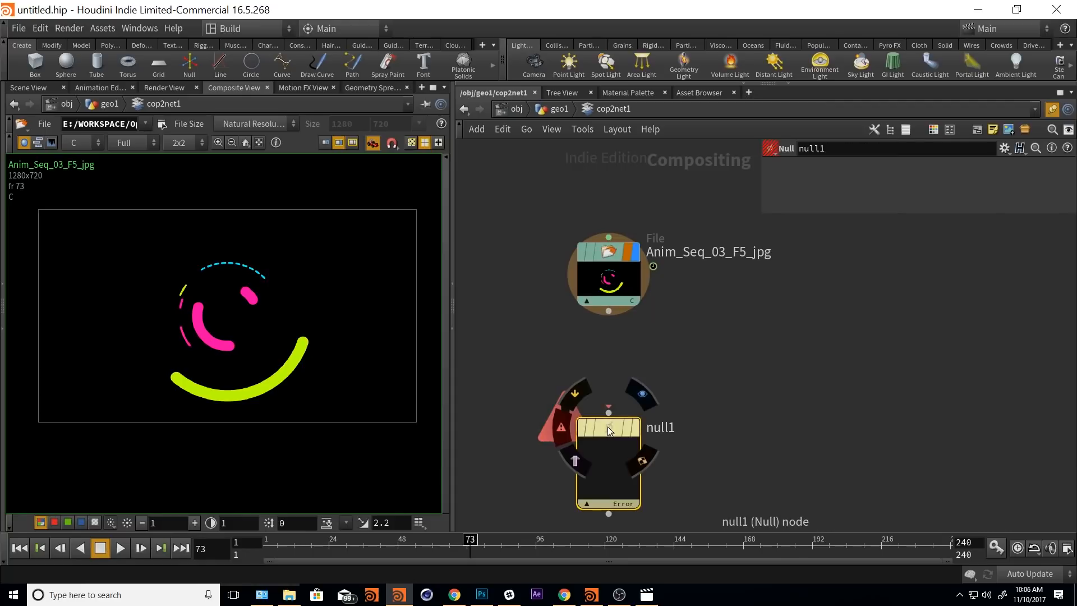
pyautogui.moveTo(608, 412); pyautogui.dragTo(608, 311)
# - Rename the Null node OUT
pyautogui.doubleClick(660, 428)
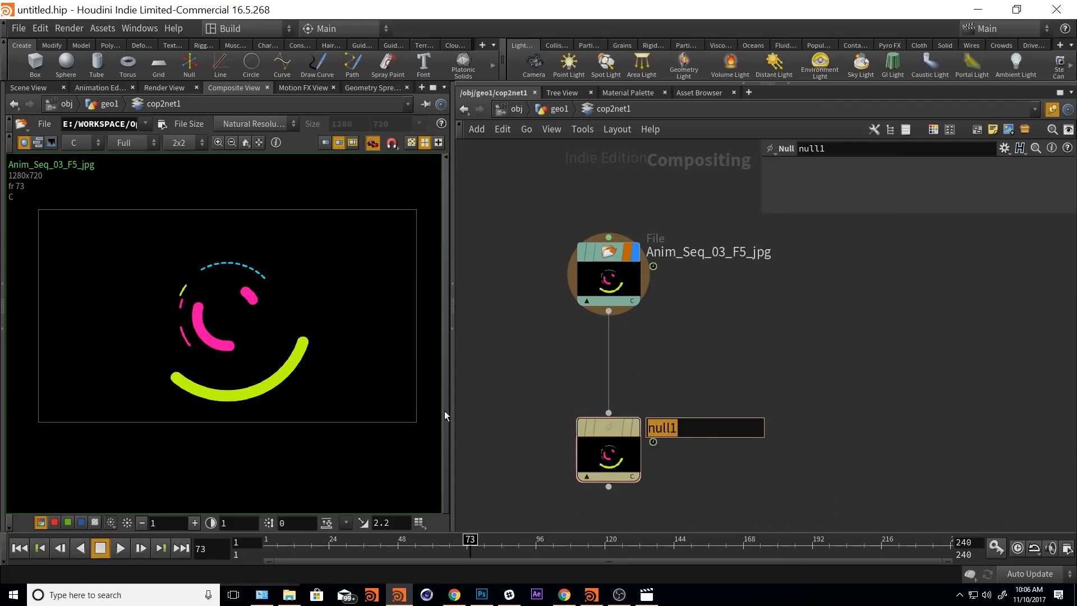
pyautogui.write('OUT')
pyautogui.press('Return')
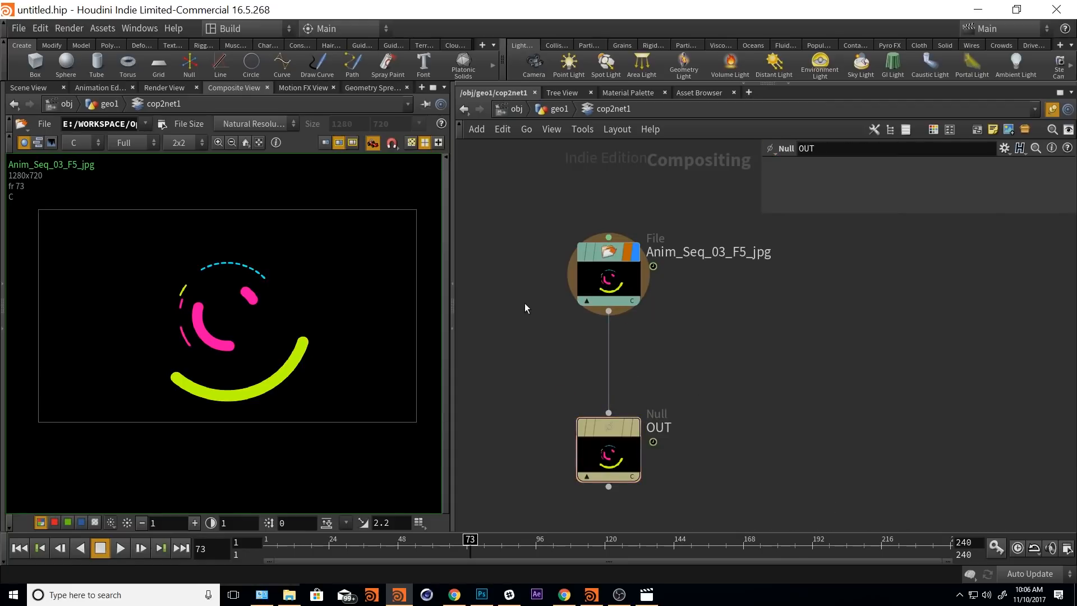
# - Set the image sequence node's File Size to 1/4 Resolution and check the reduced image at frame 74
pyautogui.click(600, 281)
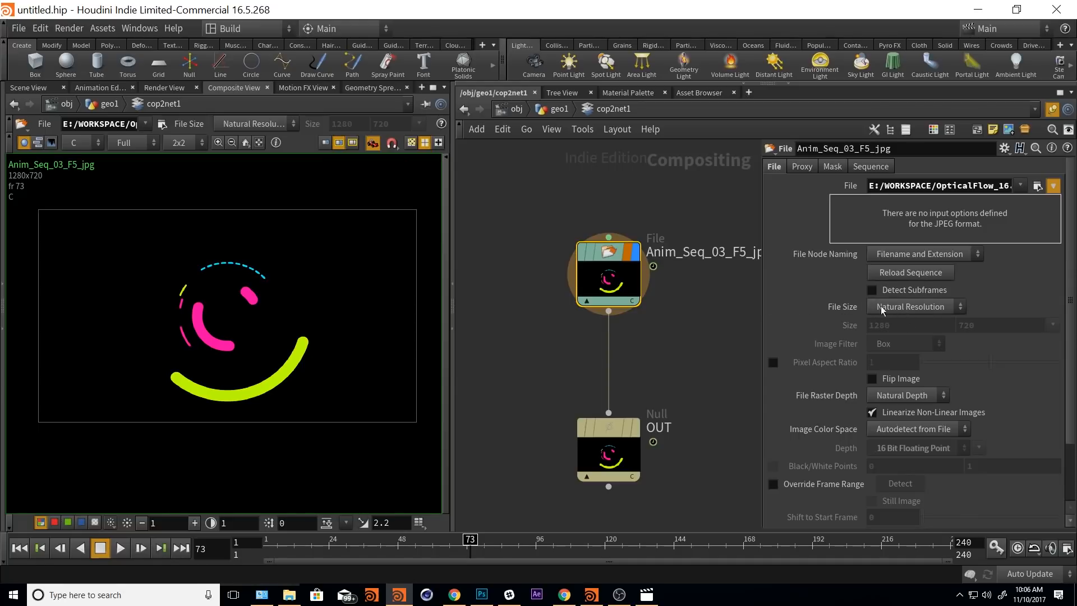
pyautogui.click(930, 307)
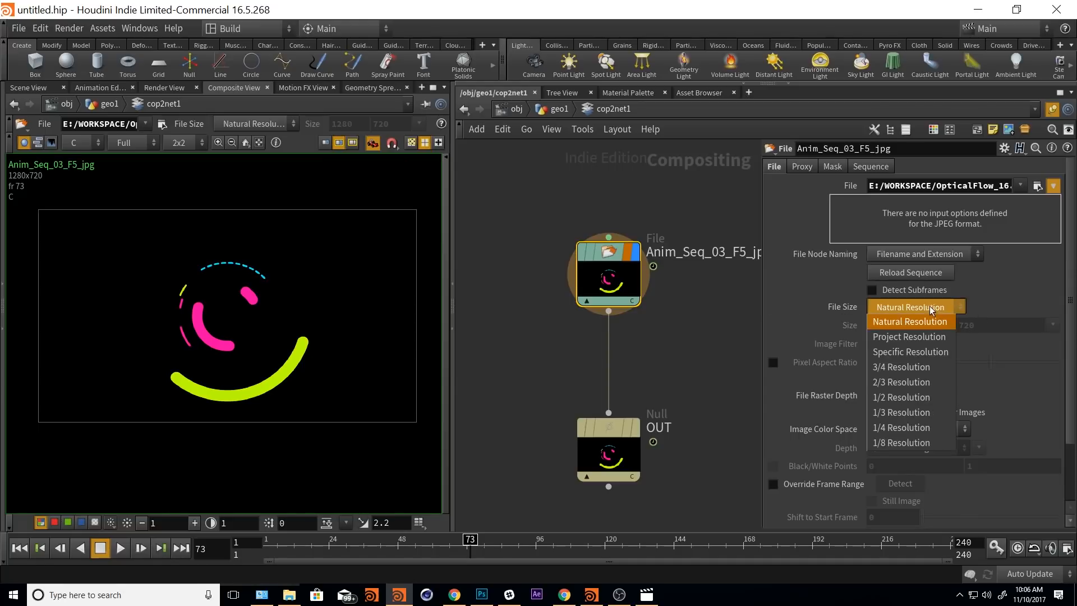
pyautogui.click(903, 428)
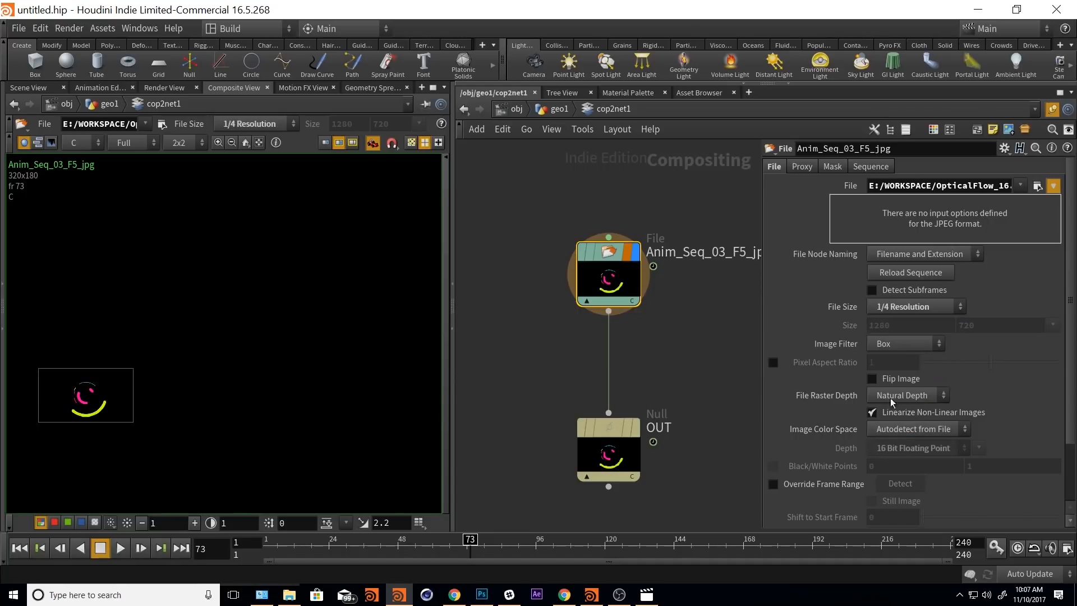
pyautogui.moveTo(101, 404); pyautogui.dragTo(253, 314, button='middle')
pyautogui.scroll(3, 266, 354)
pyautogui.moveTo(470, 540)
pyautogui.mouseDown()
pyautogui.moveTo(318, 539)
pyautogui.moveTo(473, 539)
pyautogui.mouseUp()
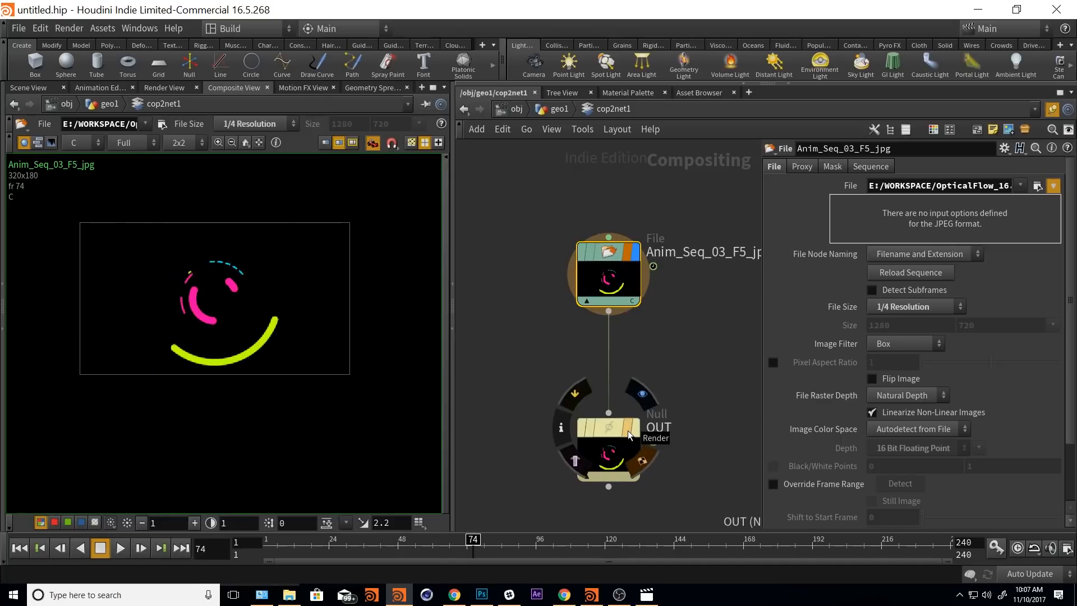
# - Make the OUT null the displayed and rendered node in cop2net1, and return to the geo1 level
pyautogui.click(634, 429)
pyautogui.moveTo(638, 433)
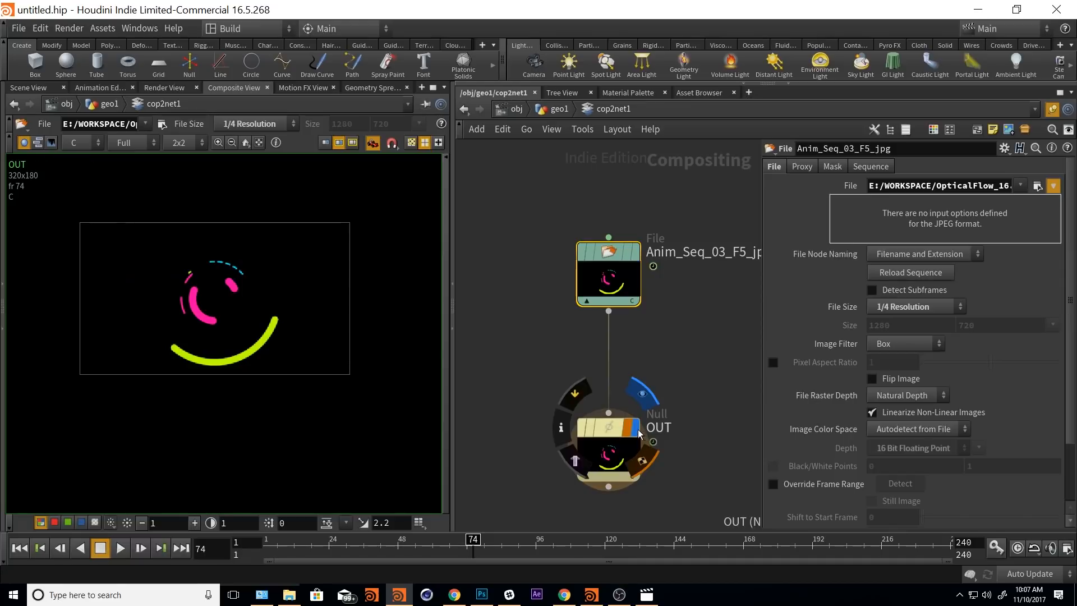
pyautogui.click(608, 452)
pyautogui.press('u')
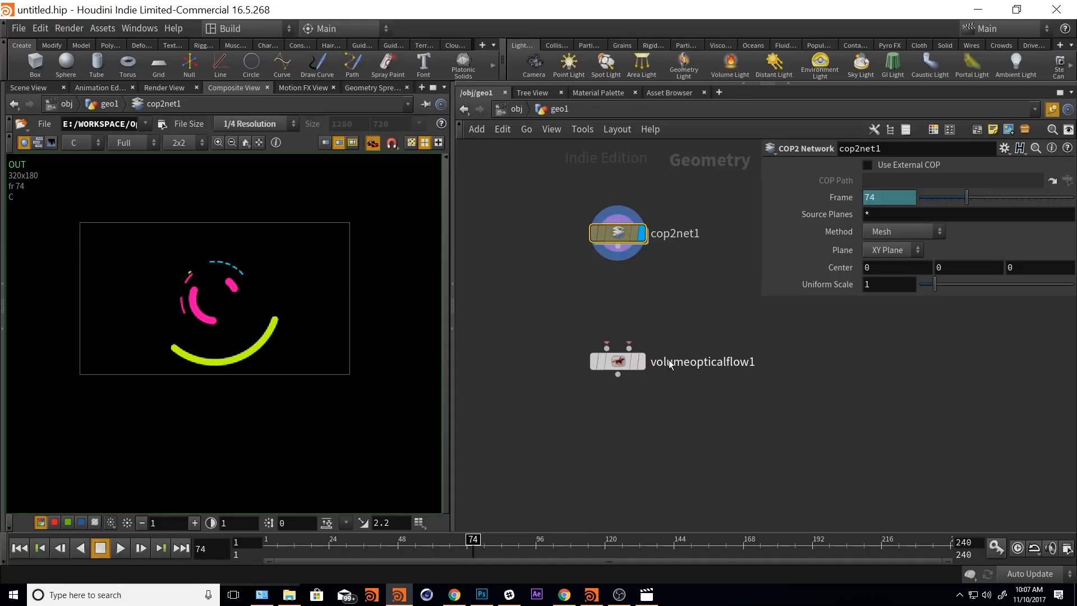
# - Set the Method of cop2net1 to Volume Slice
pyautogui.click(641, 232)
pyautogui.moveTo(761, 300); pyautogui.dragTo(774, 388)
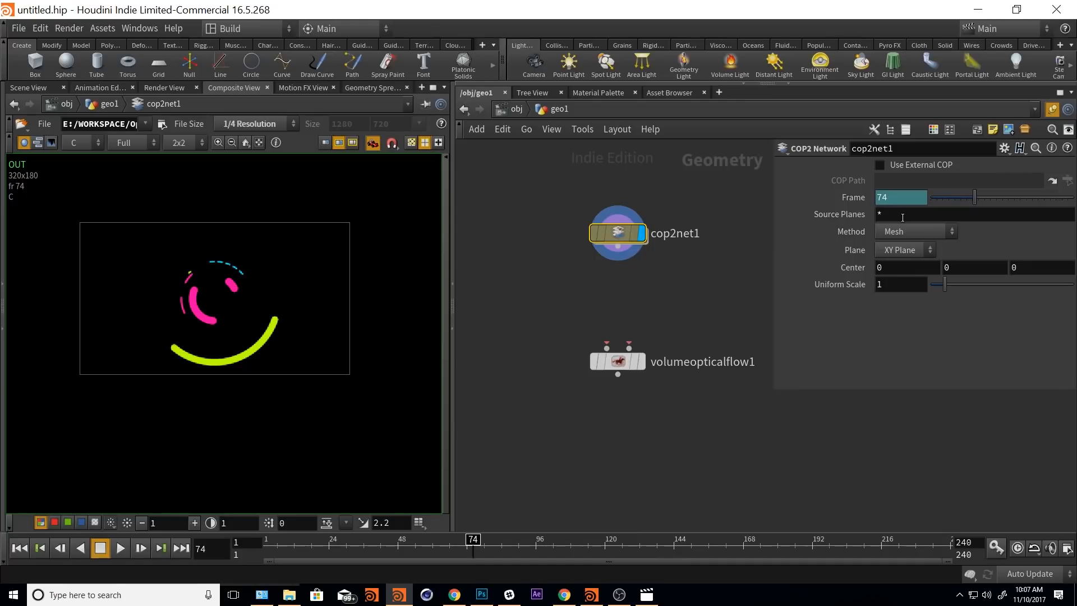
pyautogui.middleClick(614, 235)
pyautogui.click(933, 236)
pyautogui.click(914, 247)
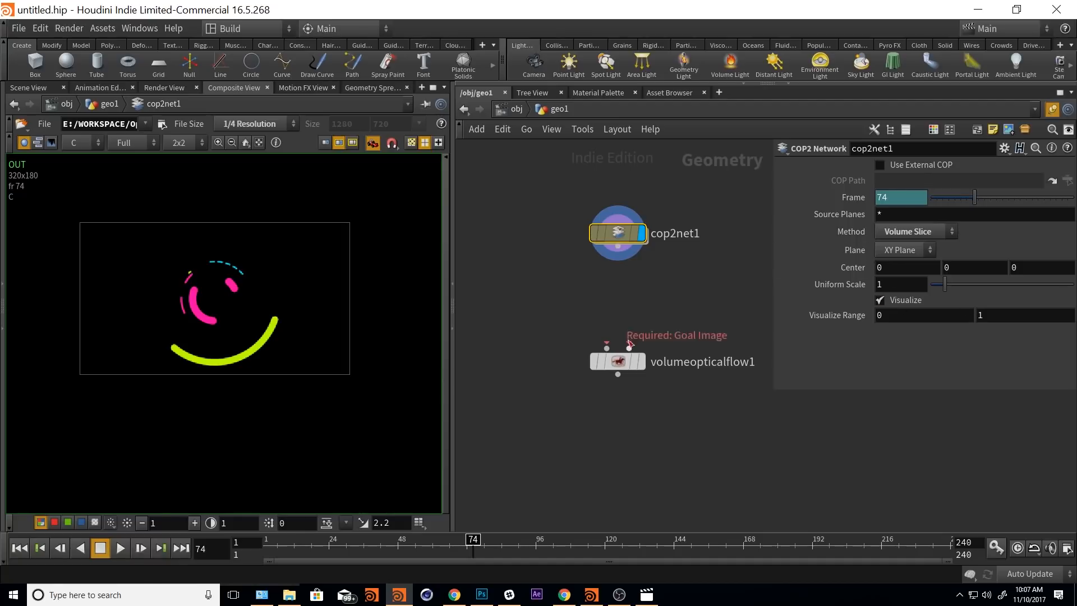
# - Check the Volume Optical Flow node's inputs and parameters, and move it further below cop2net1
pyautogui.moveTo(640, 353)
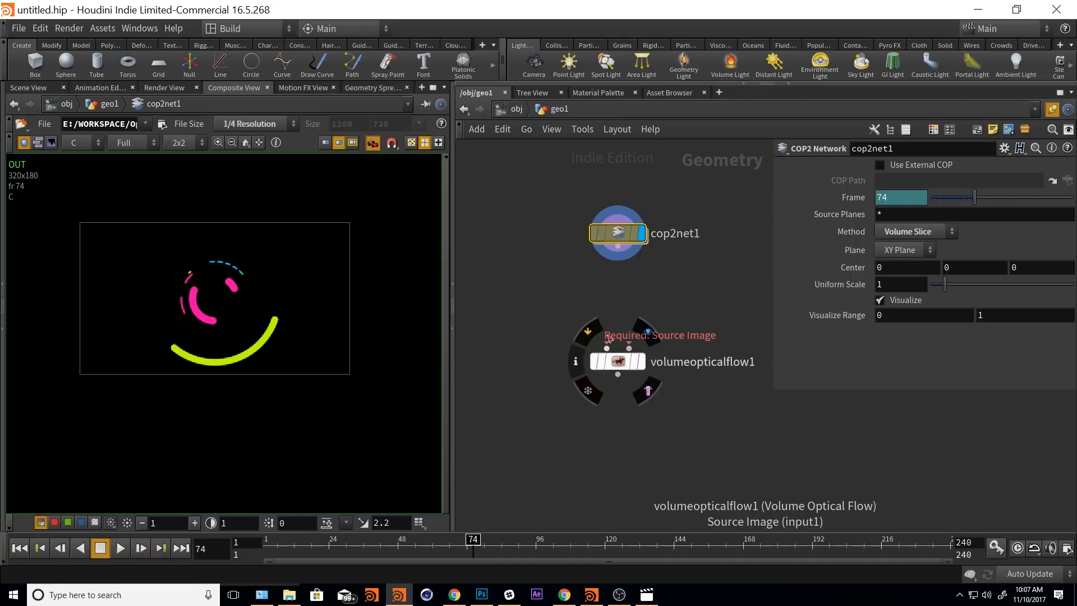
pyautogui.click(624, 362)
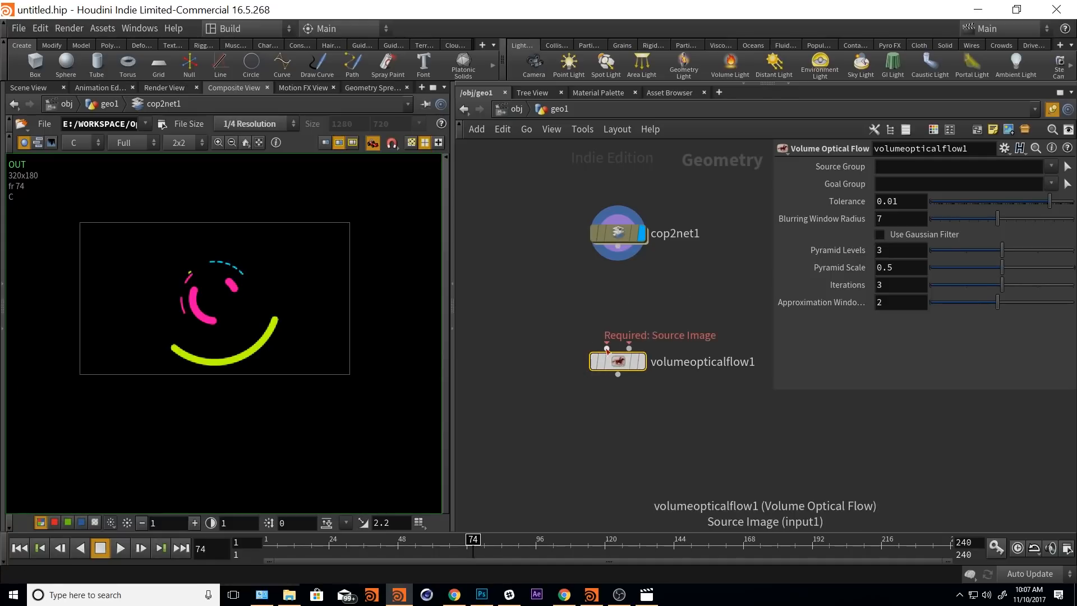
pyautogui.click(965, 476)
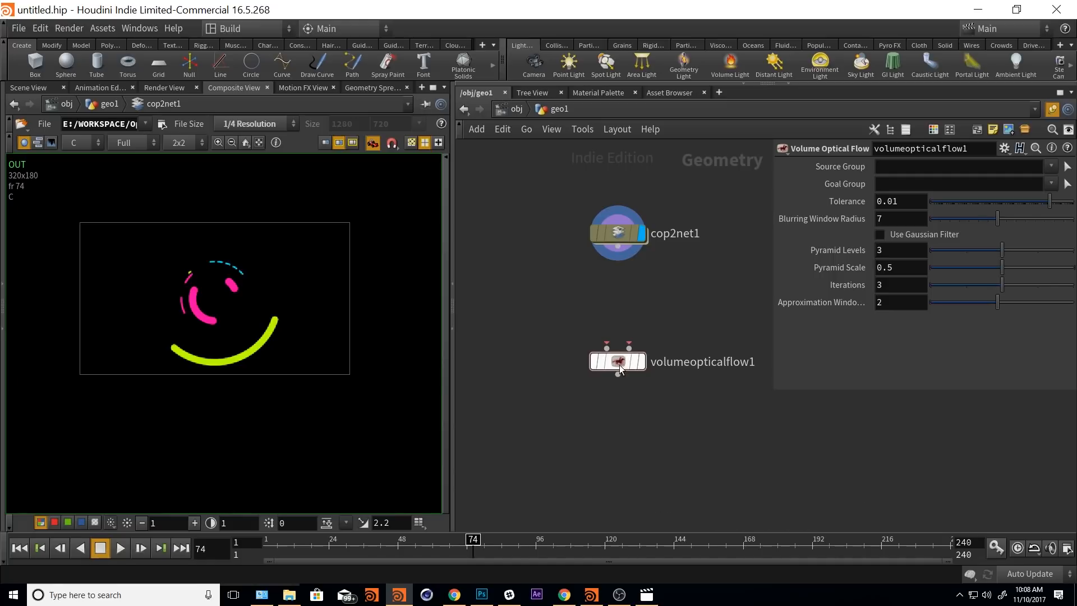
pyautogui.moveTo(614, 359); pyautogui.dragTo(615, 390)
pyautogui.click(620, 232)
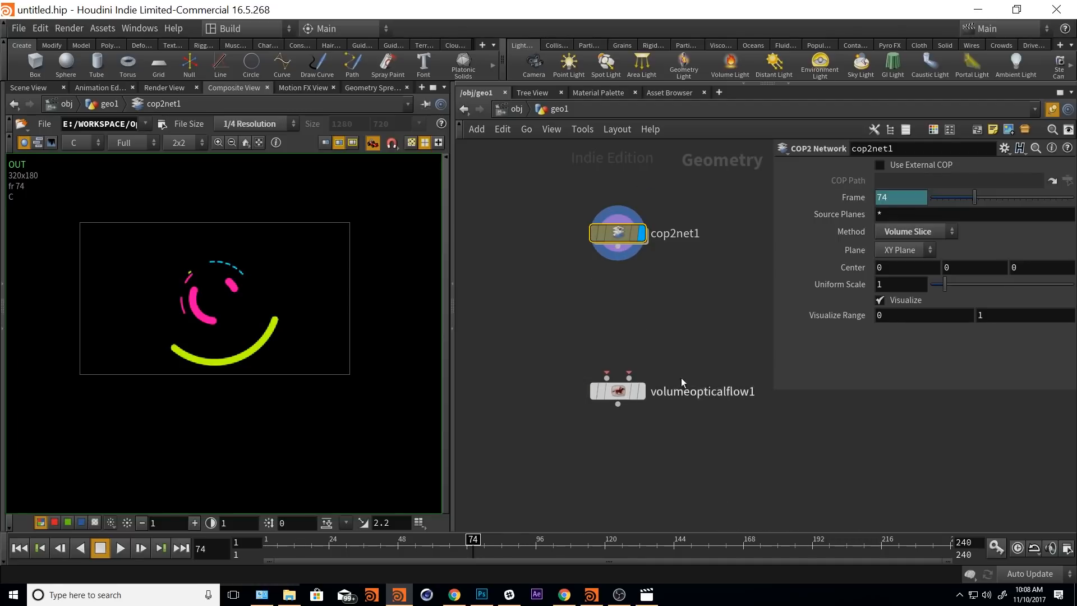
# - Add a Time Shift node between cop2net1 and volumeopticalflow1, offset to the right of the direct path between them
pyautogui.moveTo(601, 399)
pyautogui.click(609, 287)
pyautogui.press('Tab')
pyautogui.press('Escape')
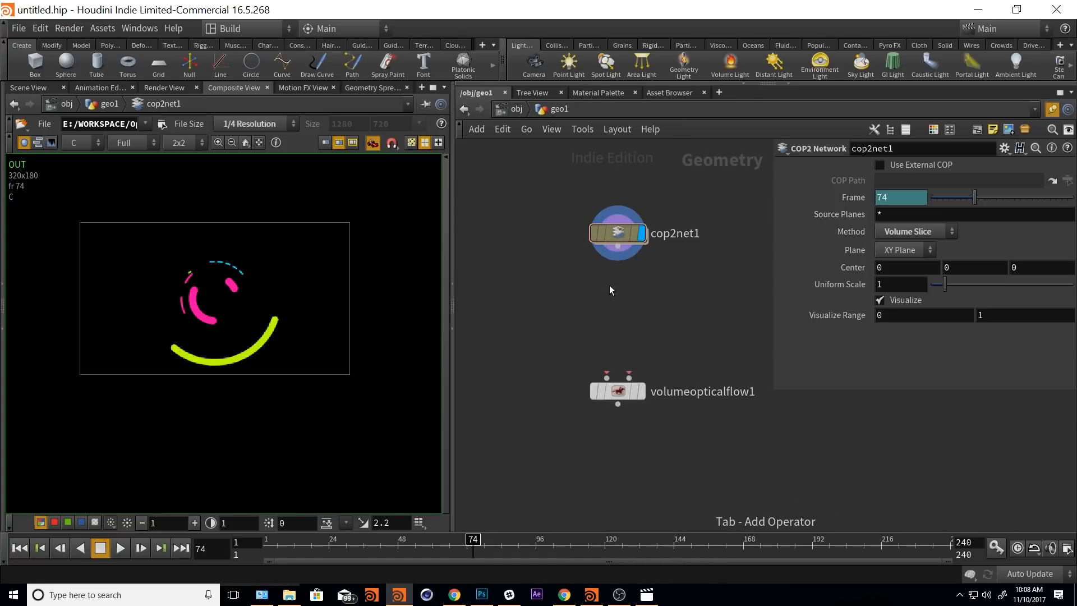
pyautogui.press('Tab')
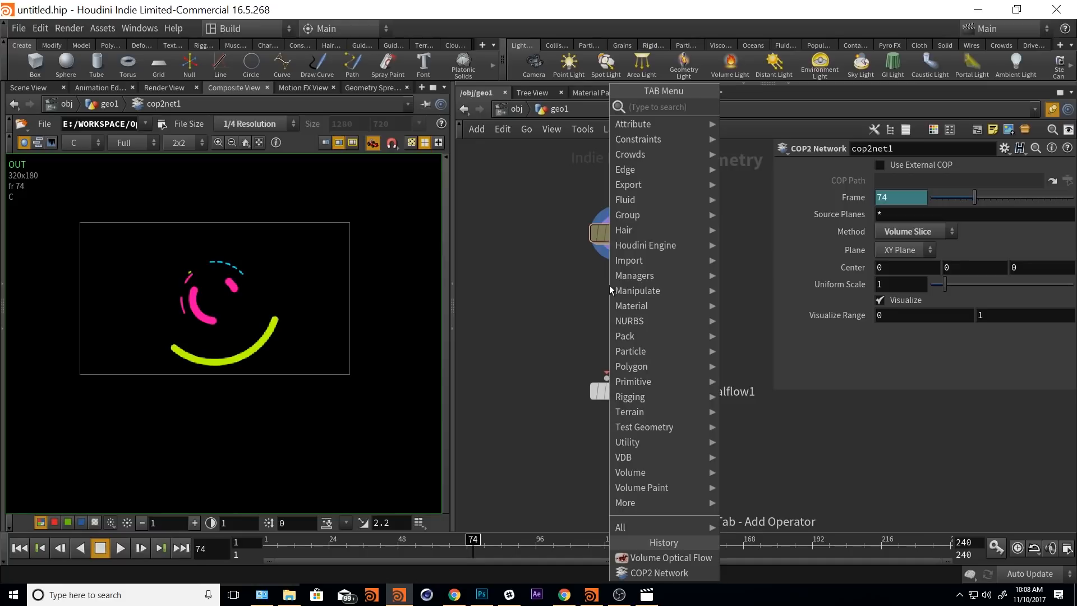
pyautogui.write('timeshi')
pyautogui.press('Return')
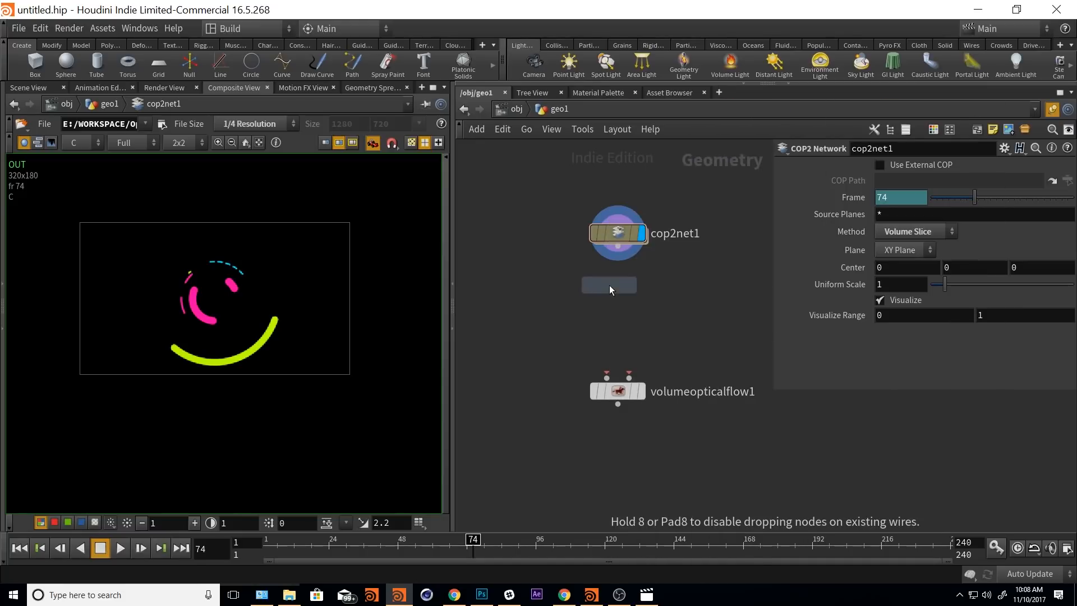
pyautogui.click(593, 287)
pyautogui.moveTo(593, 288); pyautogui.dragTo(662, 301)
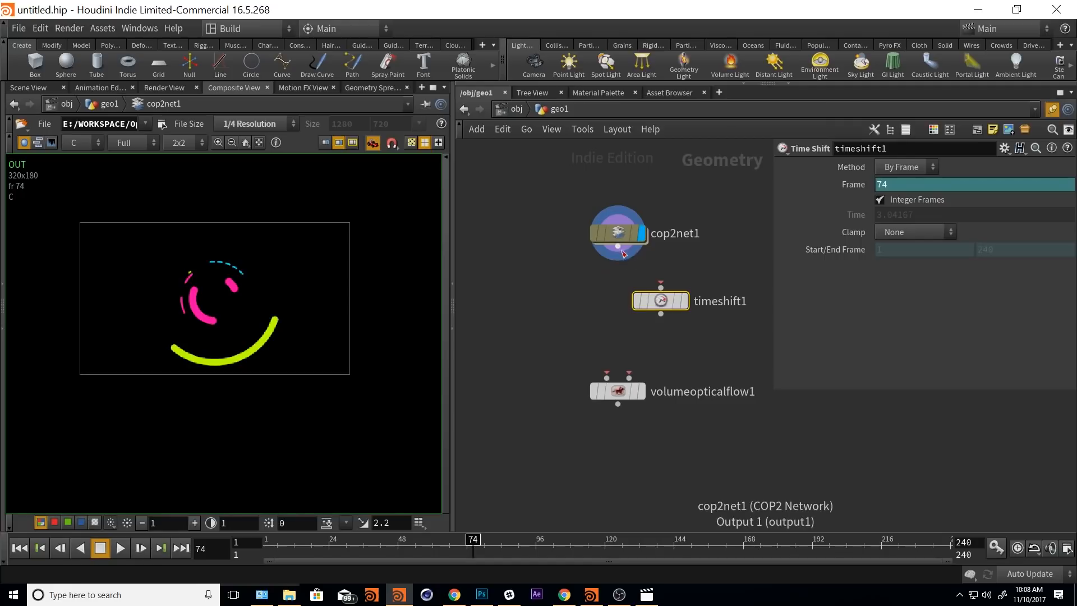
# - Connect cop2net1 to the Source Image input of volumeopticalflow1 and to timeshift1, and display timeshift1
pyautogui.moveTo(618, 247); pyautogui.dragTo(582, 355)
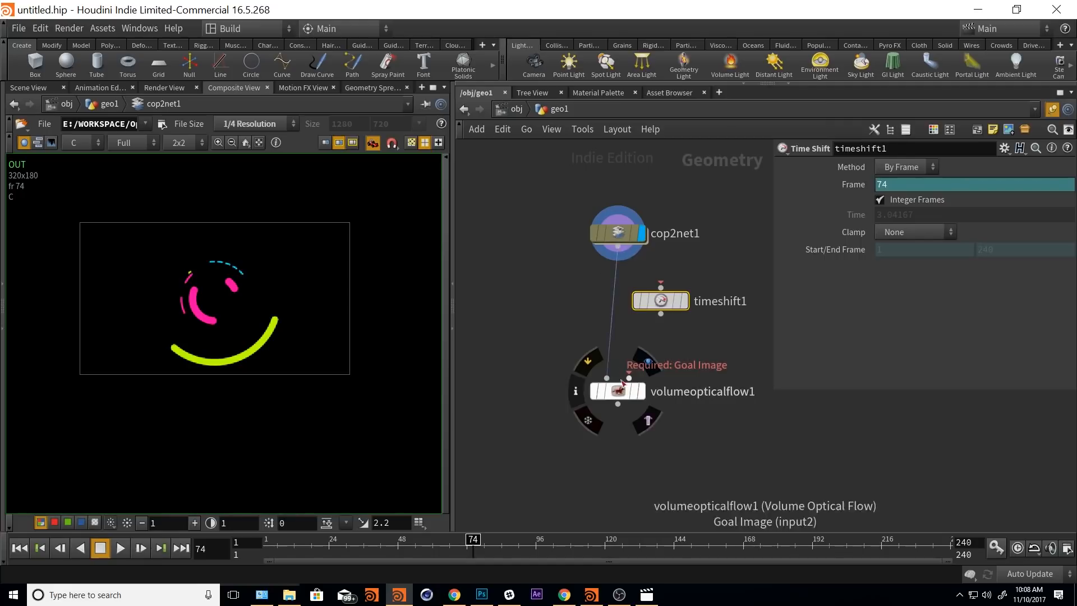
pyautogui.click(607, 378)
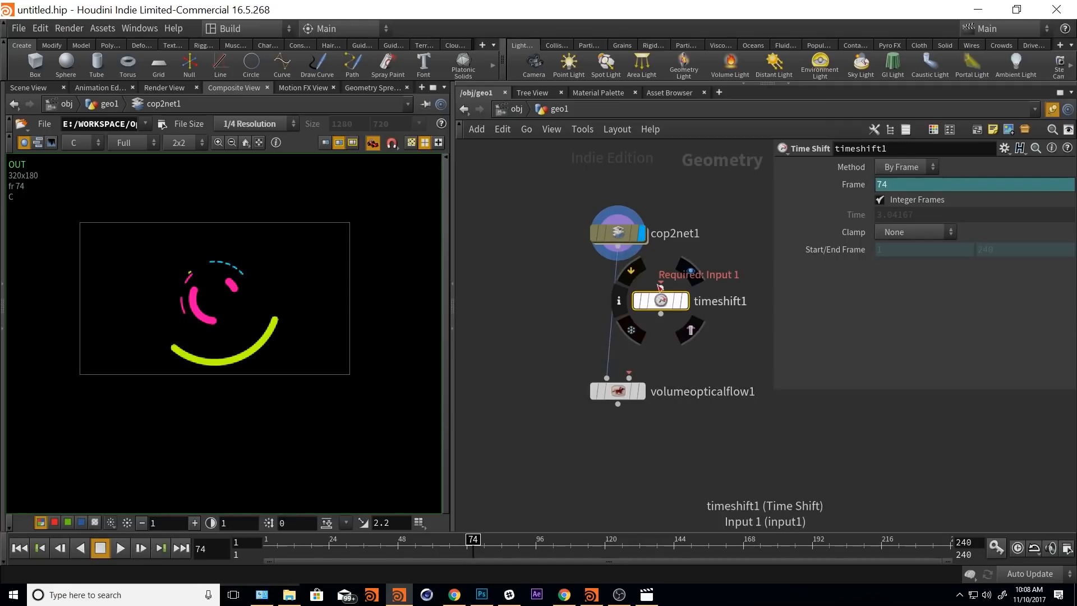
pyautogui.click(659, 303)
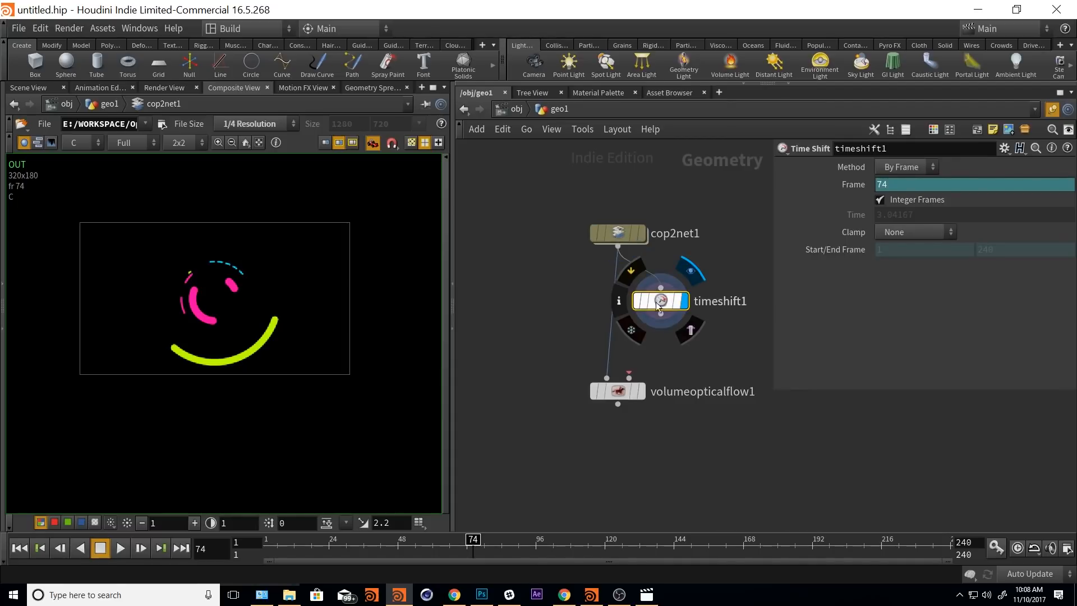
# - Set the Time Shift node's Frame expression to $F+1
pyautogui.click(848, 185)
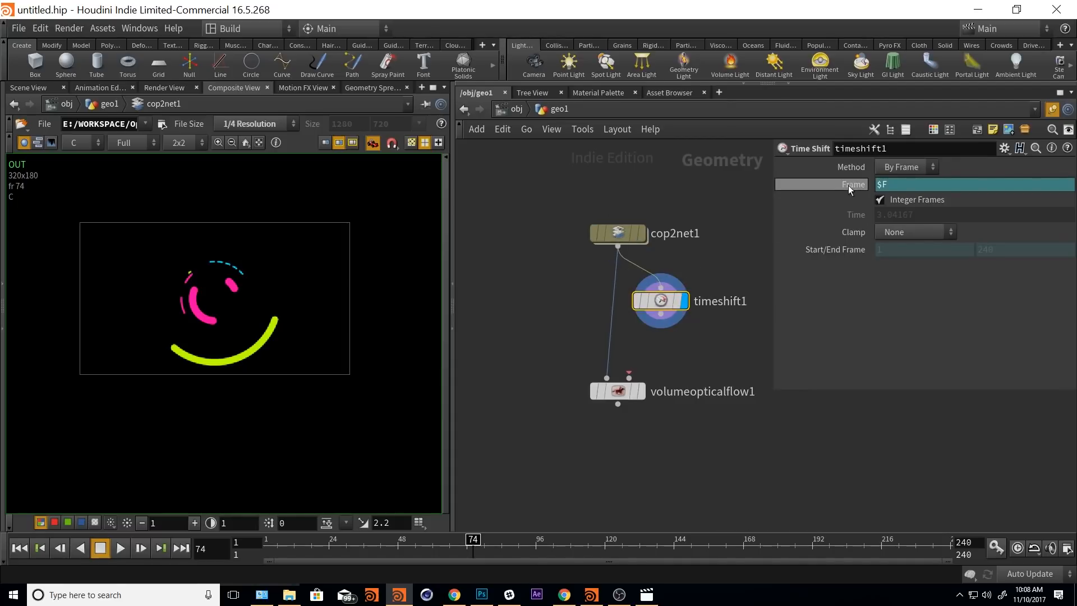
pyautogui.click(908, 185)
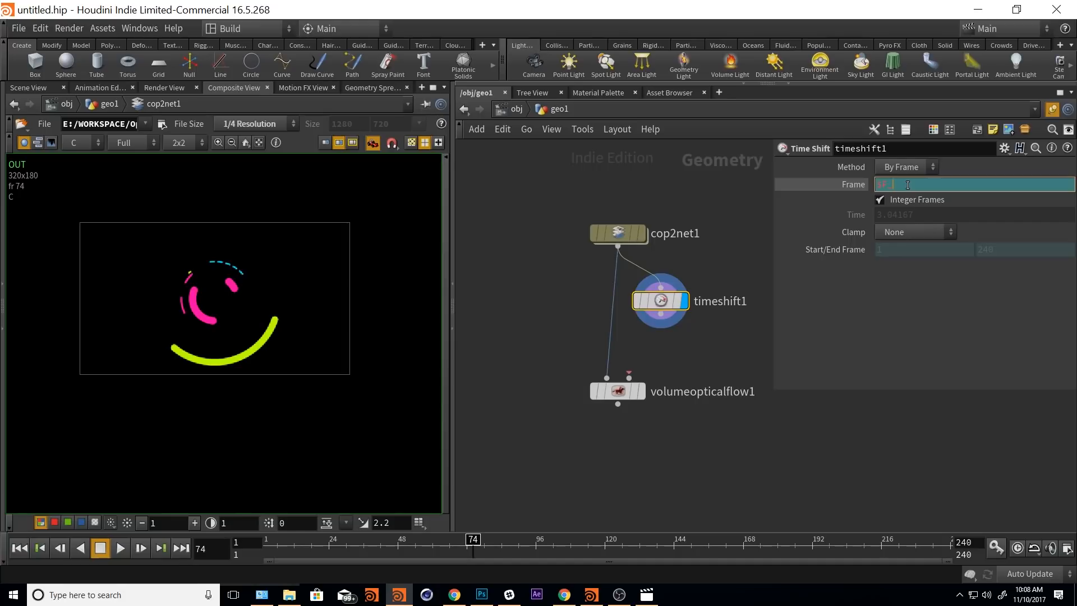
pyautogui.write('+1')
pyautogui.press('Return')
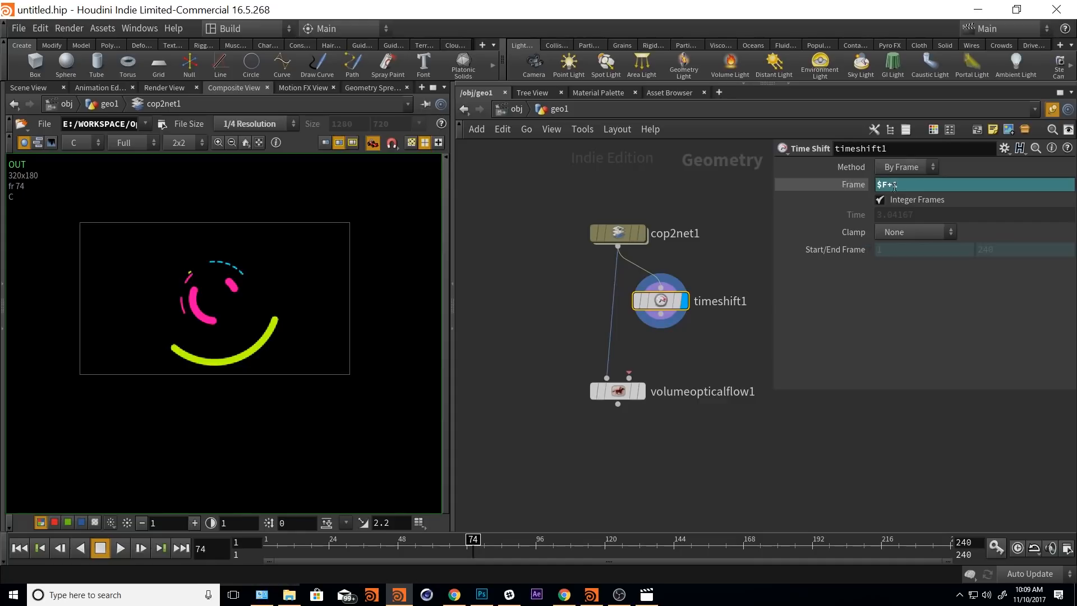
pyautogui.click(891, 183)
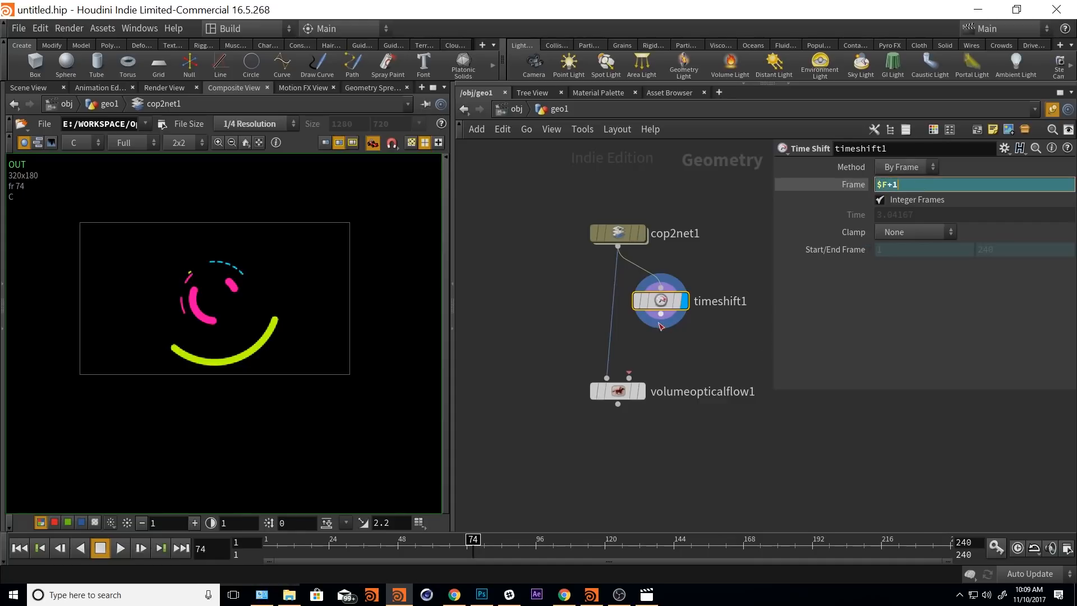
# - Connect timeshift1 to the Goal Image input of volumeopticalflow1, display that node and inspect its result in the 3D scene
pyautogui.moveTo(660, 324); pyautogui.dragTo(629, 377)
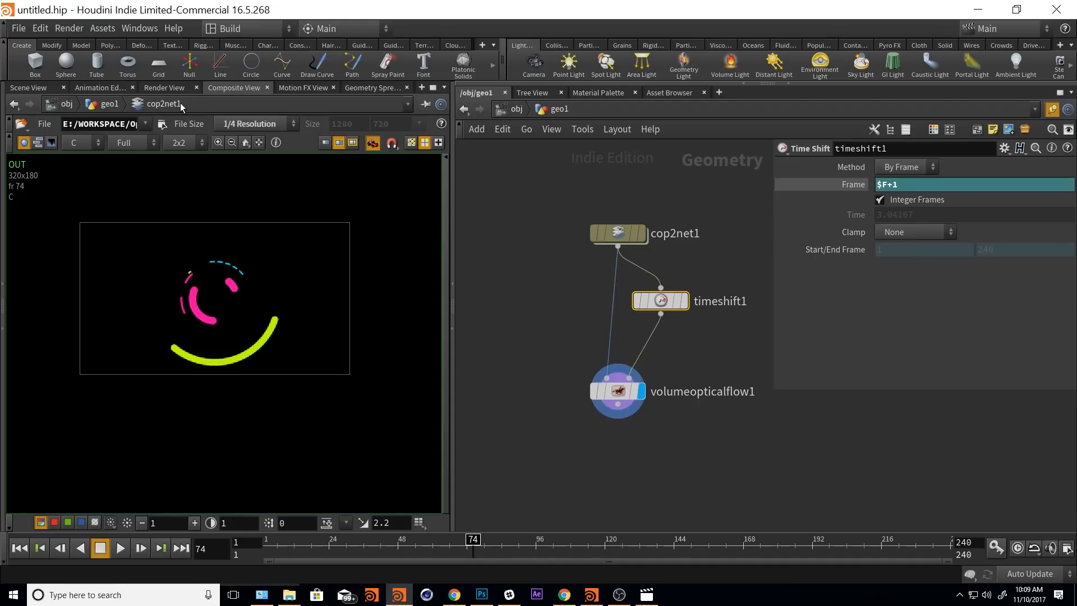
pyautogui.click(25, 88)
pyautogui.scroll(5, 228, 344)
pyautogui.moveTo(228, 343); pyautogui.dragTo(267, 365)
pyautogui.scroll(3, 279, 360)
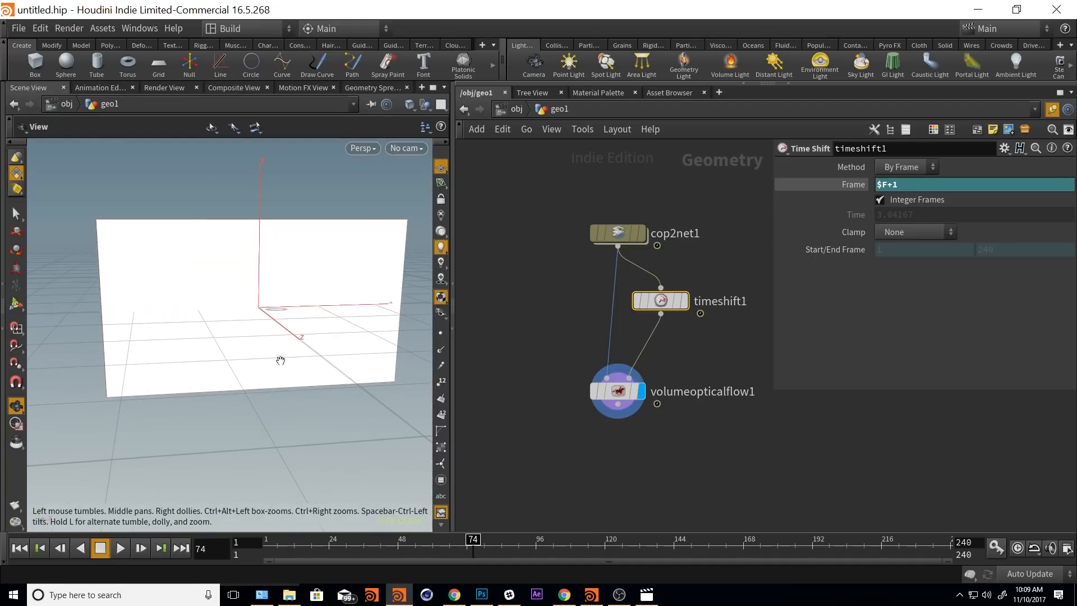
pyautogui.moveTo(291, 321); pyautogui.dragTo(246, 326)
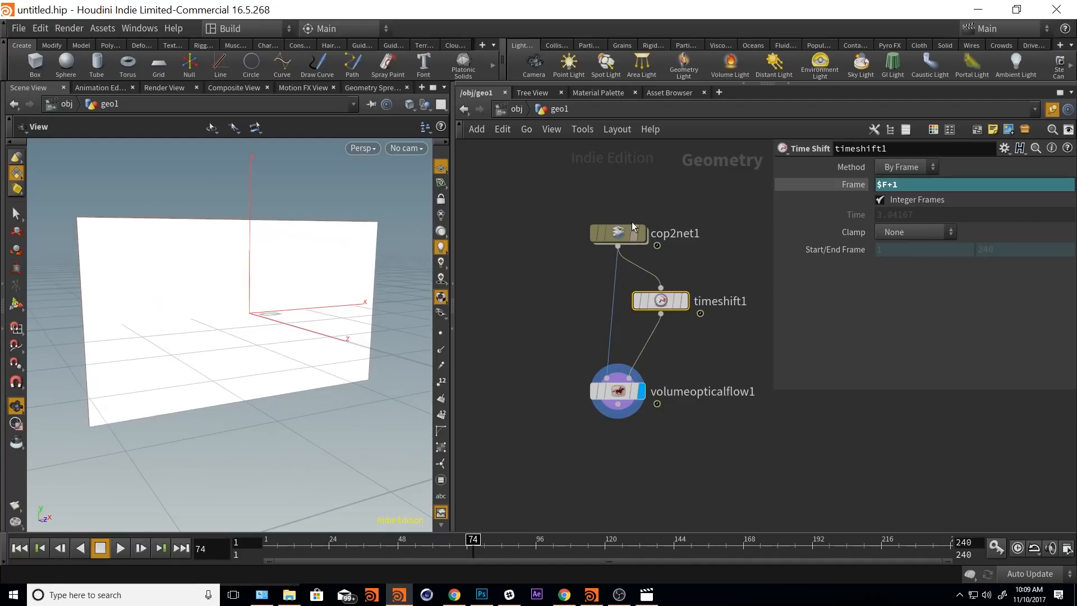
pyautogui.click(616, 234)
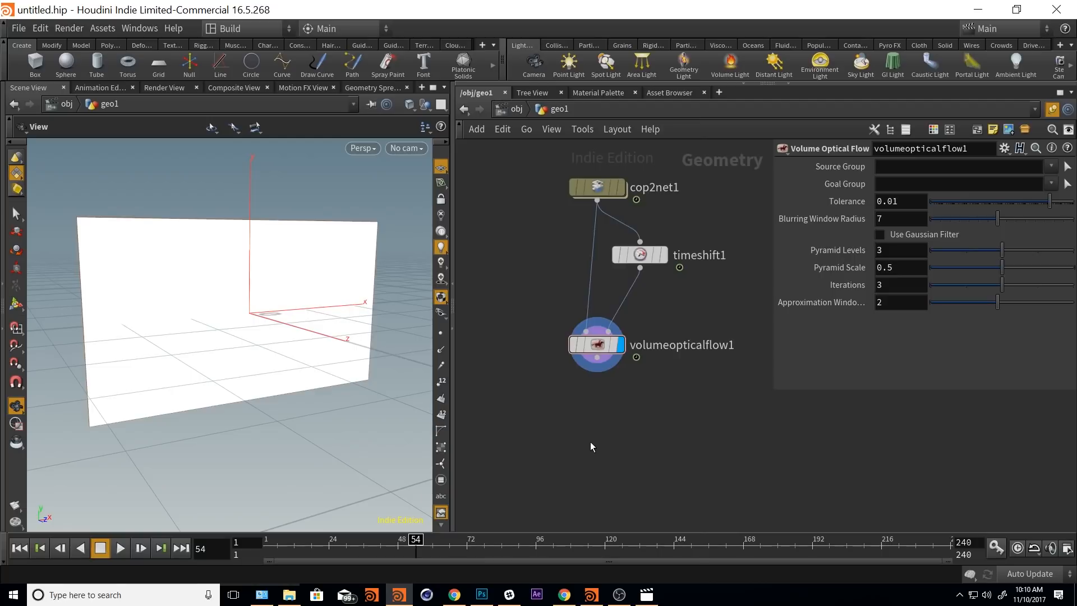
# - Add a Volume Slice node below volumeopticalflow1, connected to its output and displayed
pyautogui.press('Tab')
pyautogui.write('volumeslic')
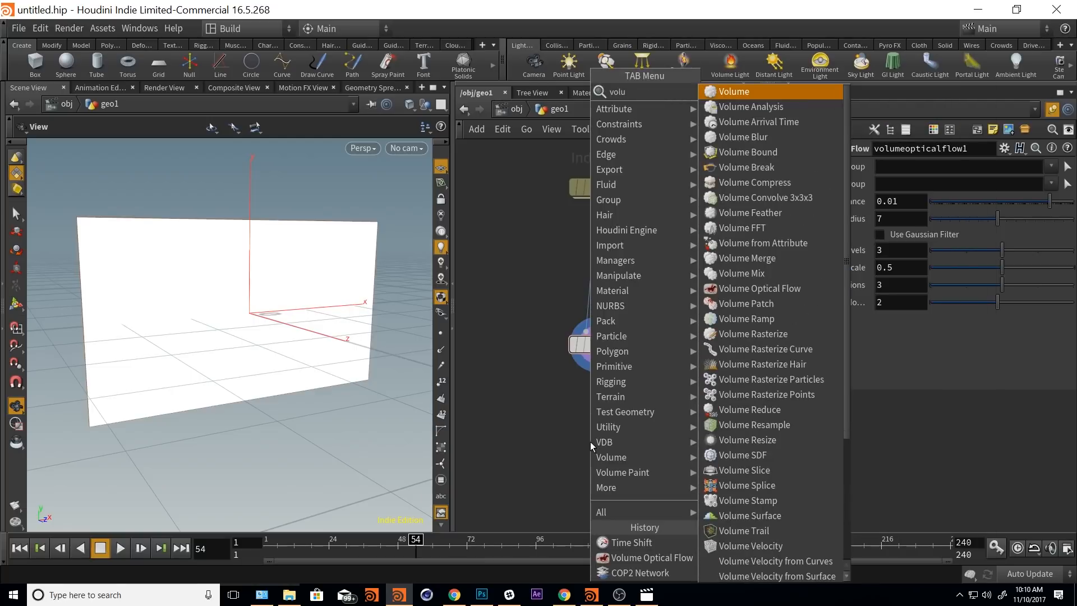
pyautogui.press('Return')
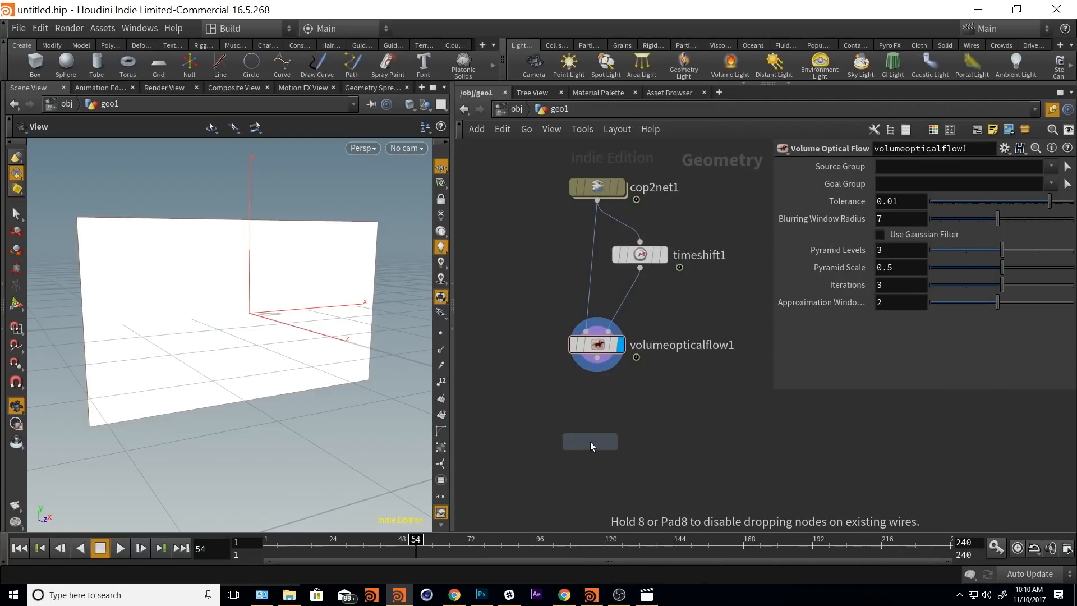
pyautogui.click(595, 410)
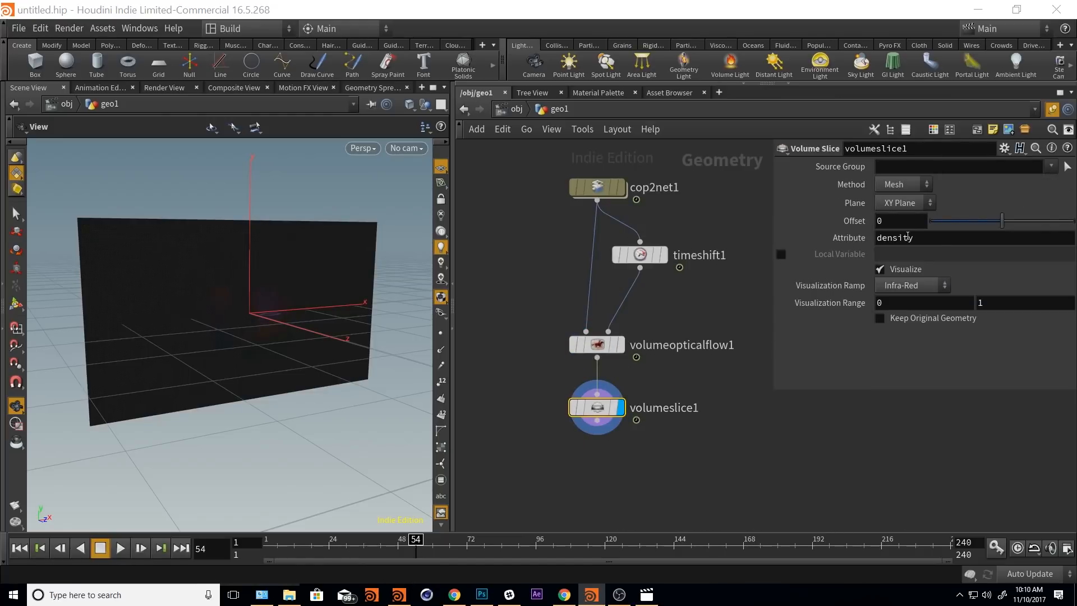
# - Set the Volume Slice's Attribute to Cd, turn off Visualize and set its Method to Points
pyautogui.doubleClick(934, 237)
pyautogui.write('Cd')
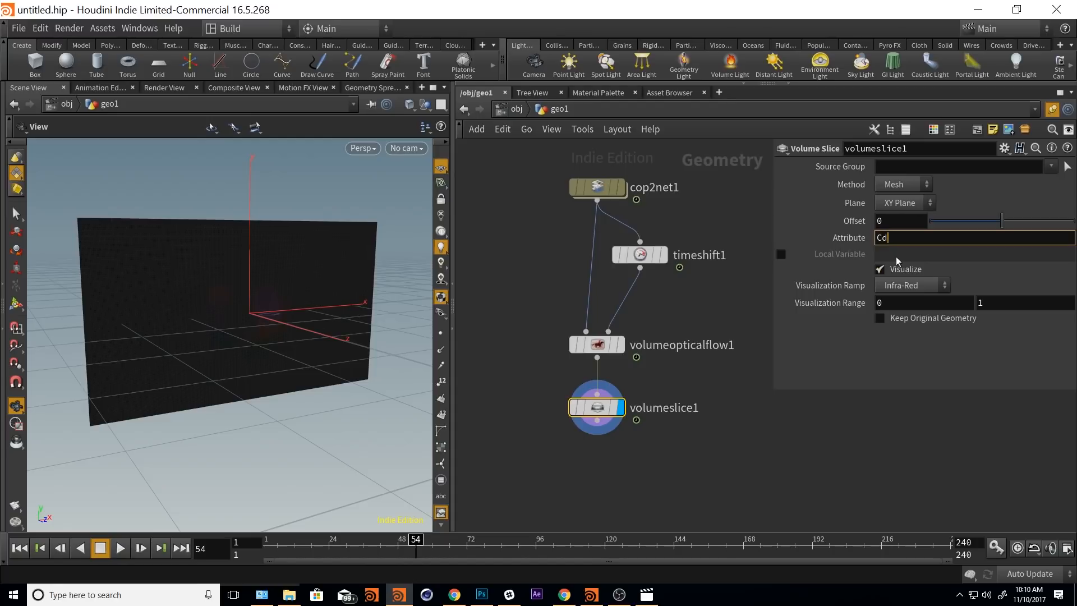
pyautogui.click(900, 269)
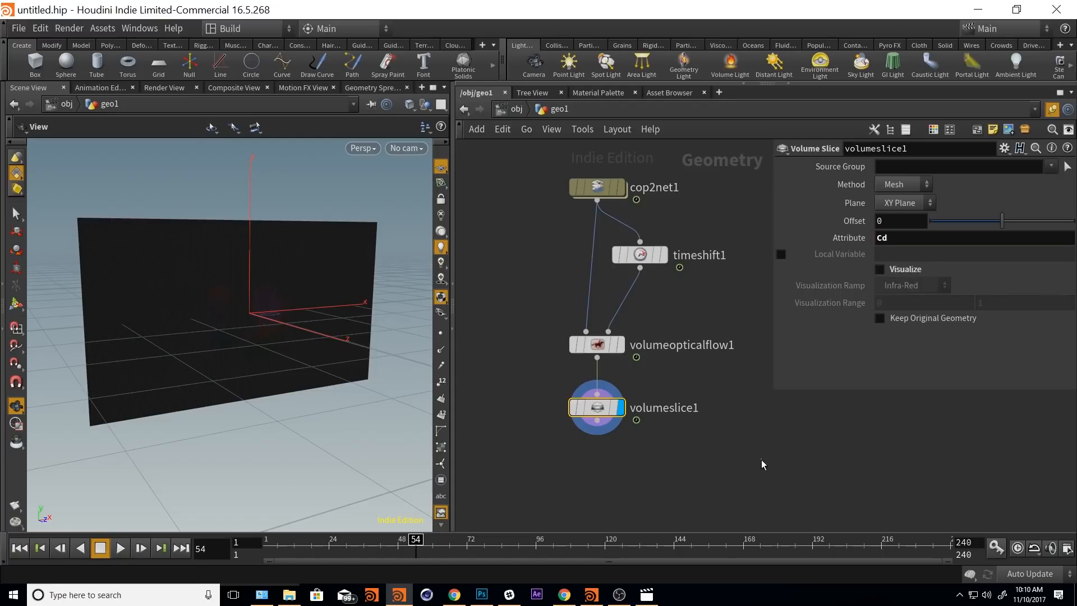
pyautogui.click(904, 189)
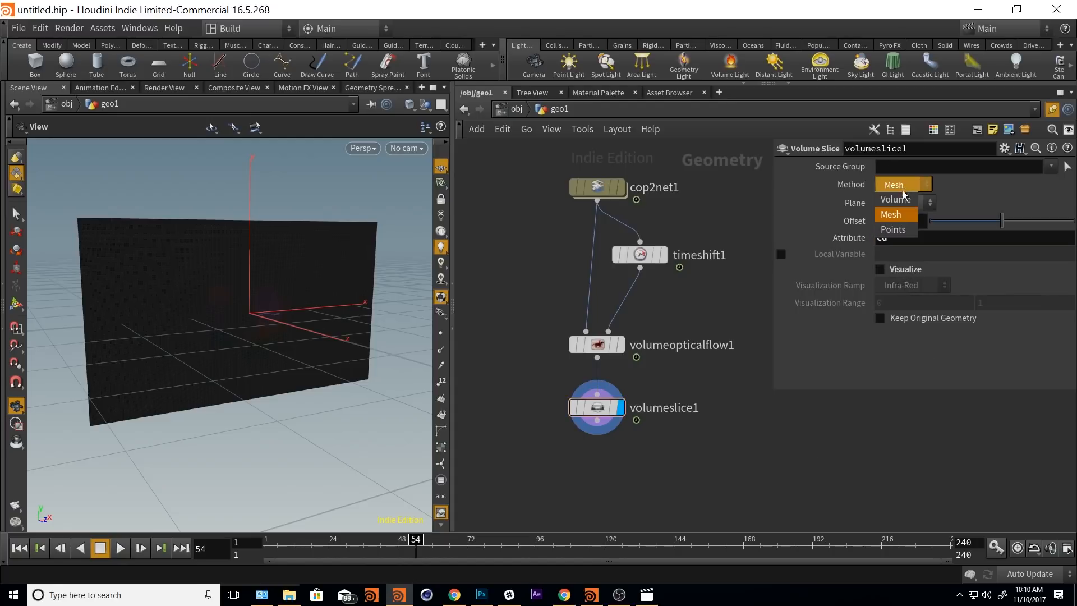
pyautogui.click(898, 228)
pyautogui.moveTo(230, 322); pyautogui.dragTo(255, 320)
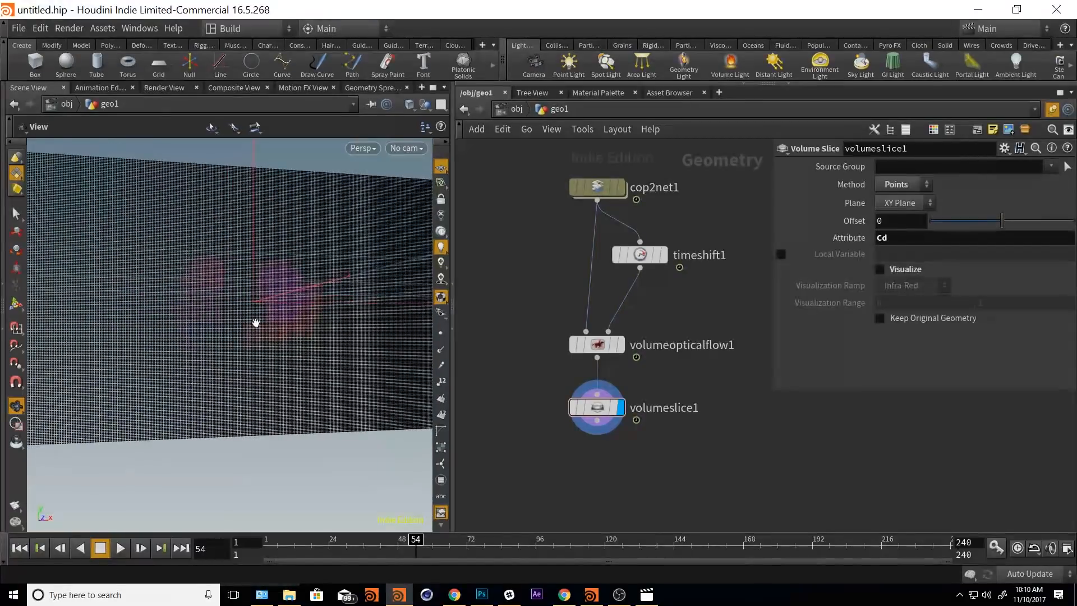
# - Set the scene view's background Color Scheme to Dark and check the coloured points against it
pyautogui.press('d')
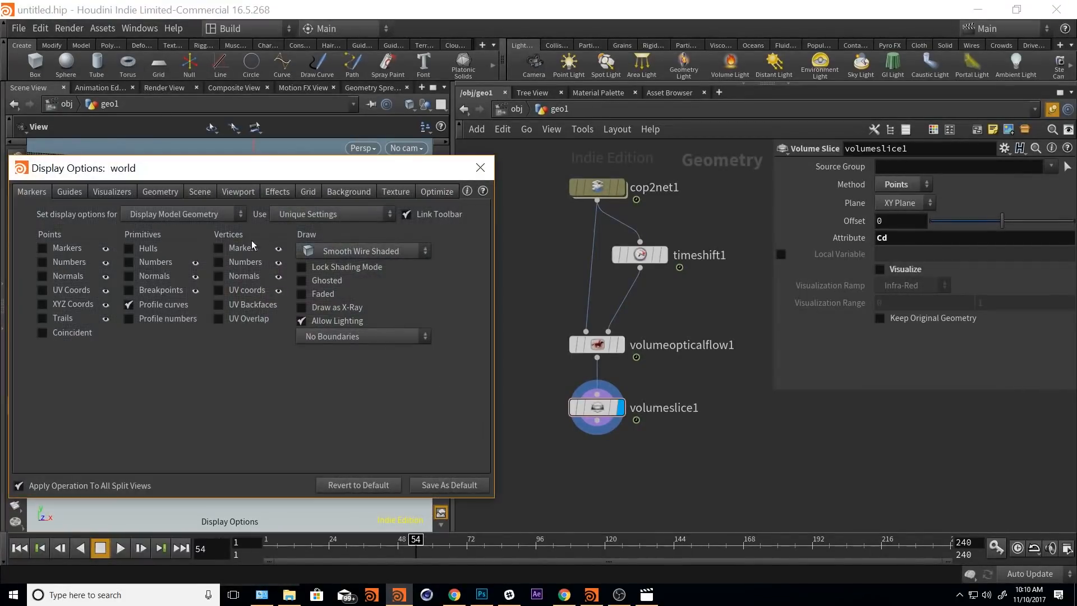
pyautogui.click(349, 191)
pyautogui.click(125, 211)
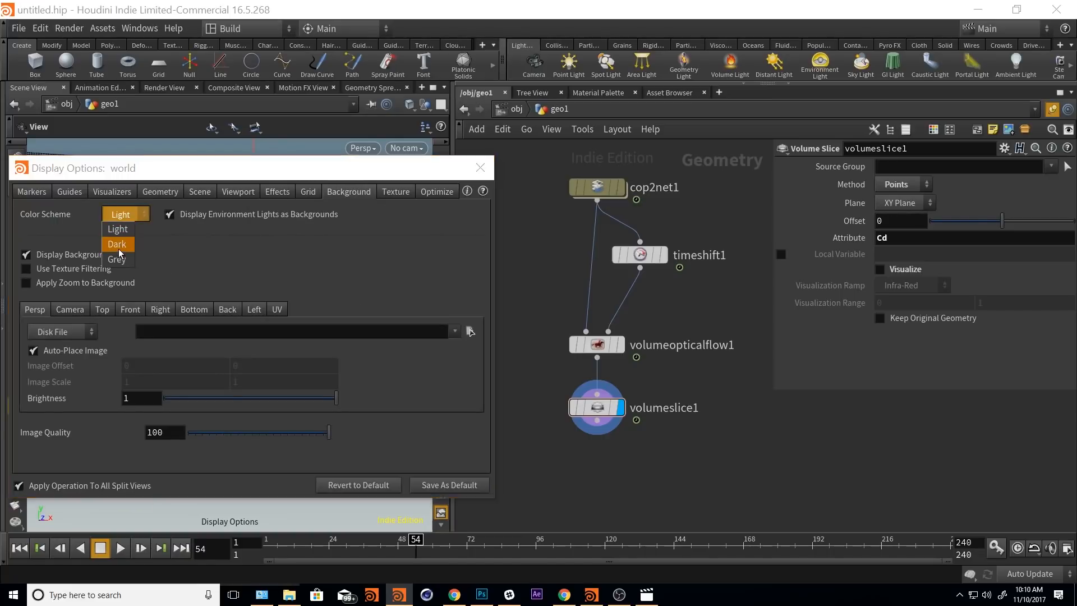
pyautogui.click(119, 230)
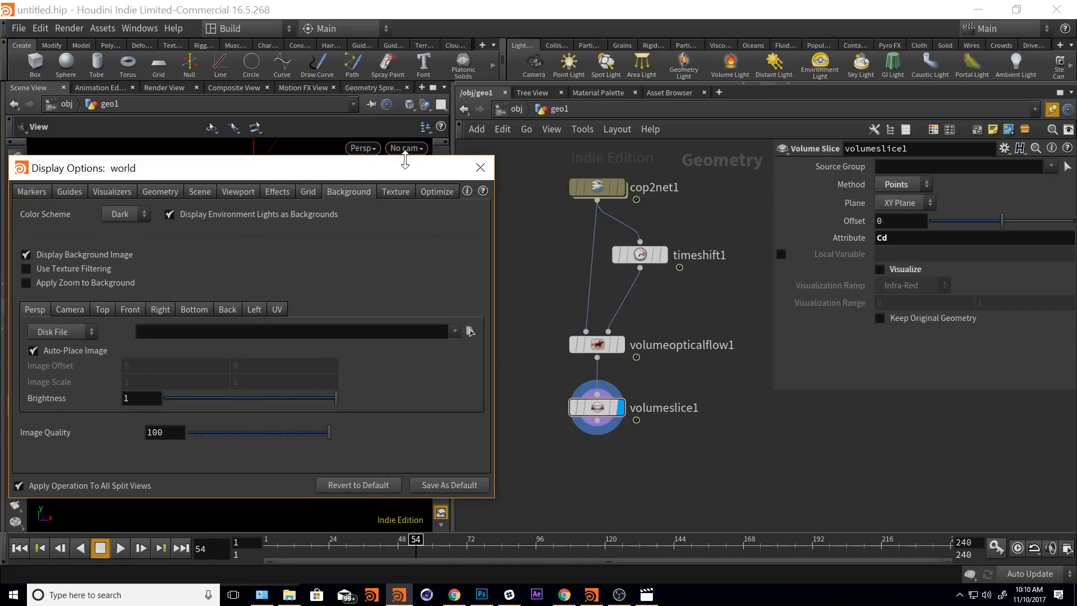
pyautogui.click(480, 167)
pyautogui.moveTo(296, 269); pyautogui.dragTo(250, 320)
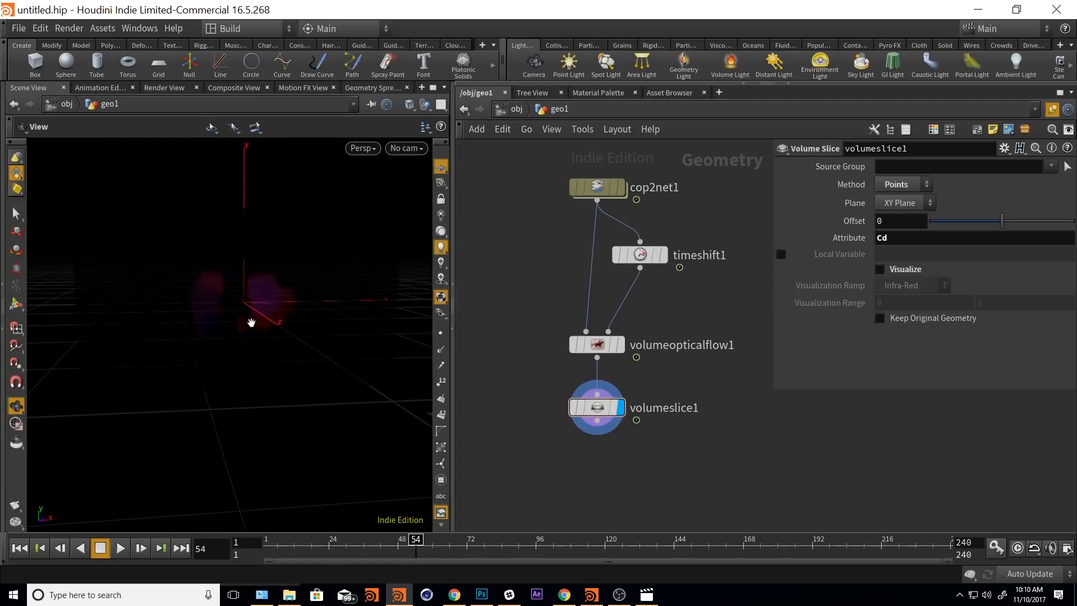
pyautogui.press('d')
pyautogui.click(111, 192)
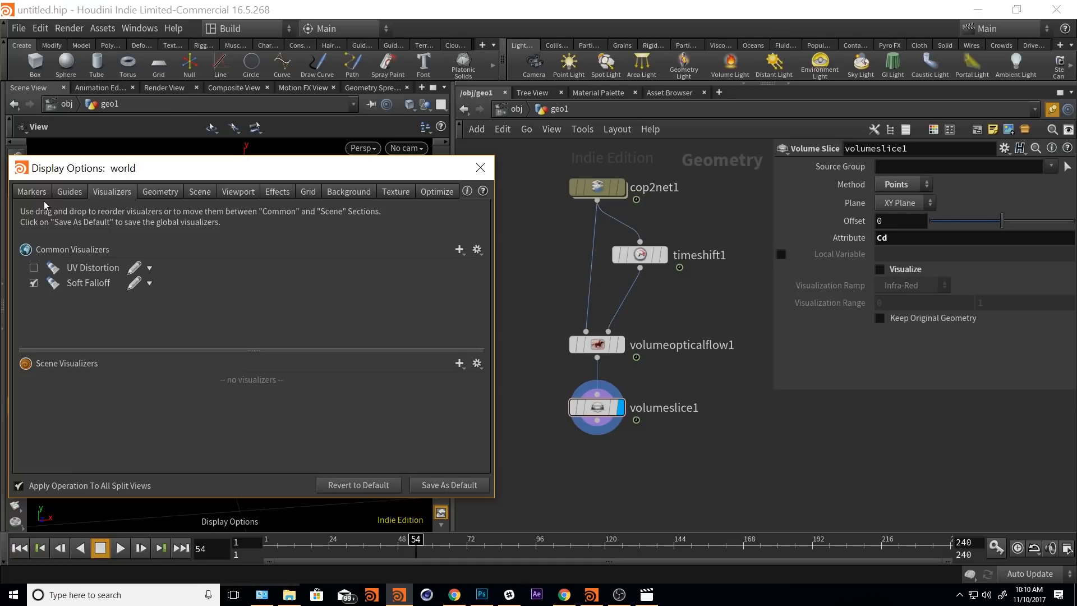
pyautogui.click(69, 192)
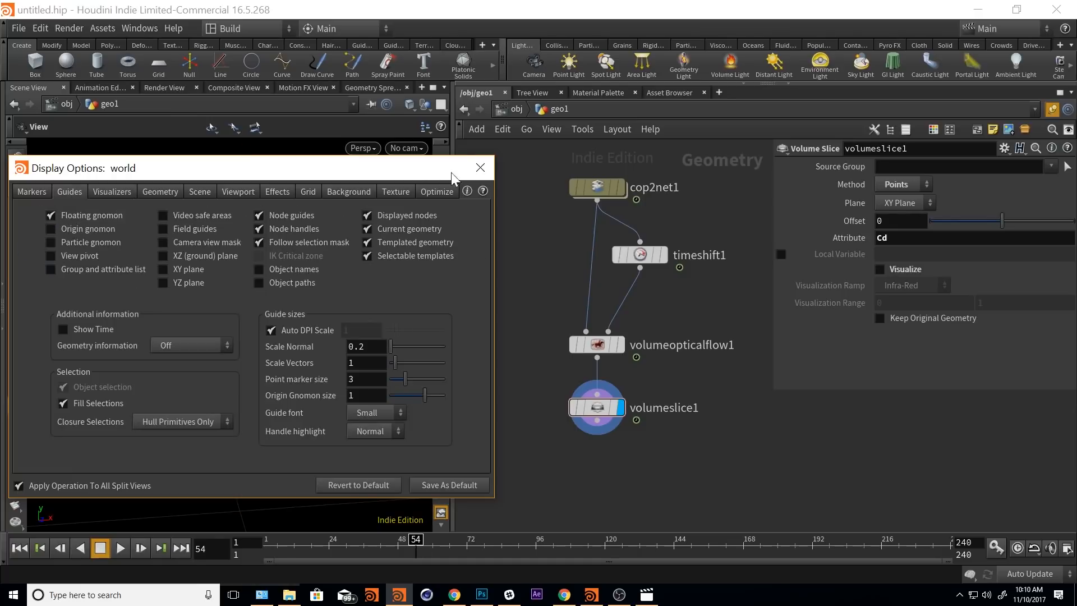
pyautogui.click(480, 168)
# - Hide the reference grid in the scene view and scrub the animation to check the coloured flow points
pyautogui.moveTo(314, 341); pyautogui.dragTo(326, 384)
pyautogui.click(441, 170)
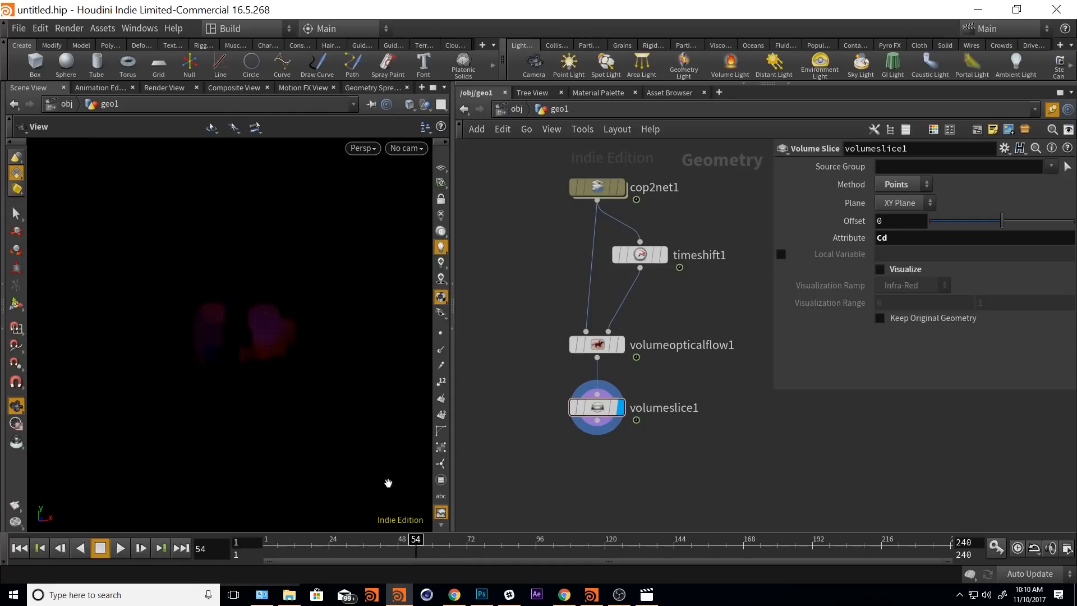
pyautogui.moveTo(393, 542); pyautogui.dragTo(344, 542)
pyautogui.click(120, 548)
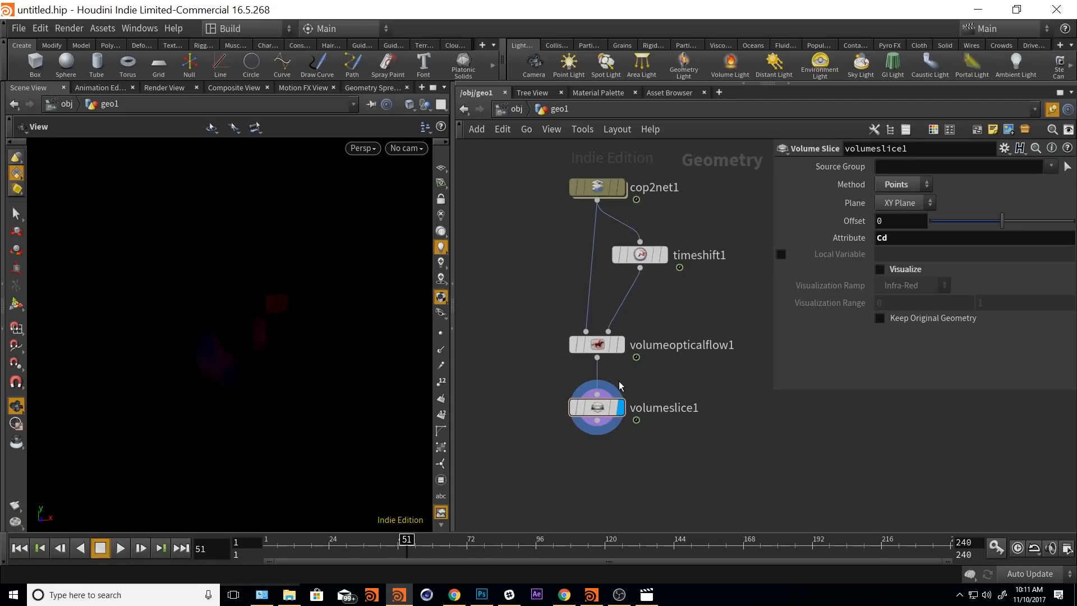
# - Inspect the node information of volumeopticalflow1 and volumeslice1
pyautogui.moveTo(598, 349)
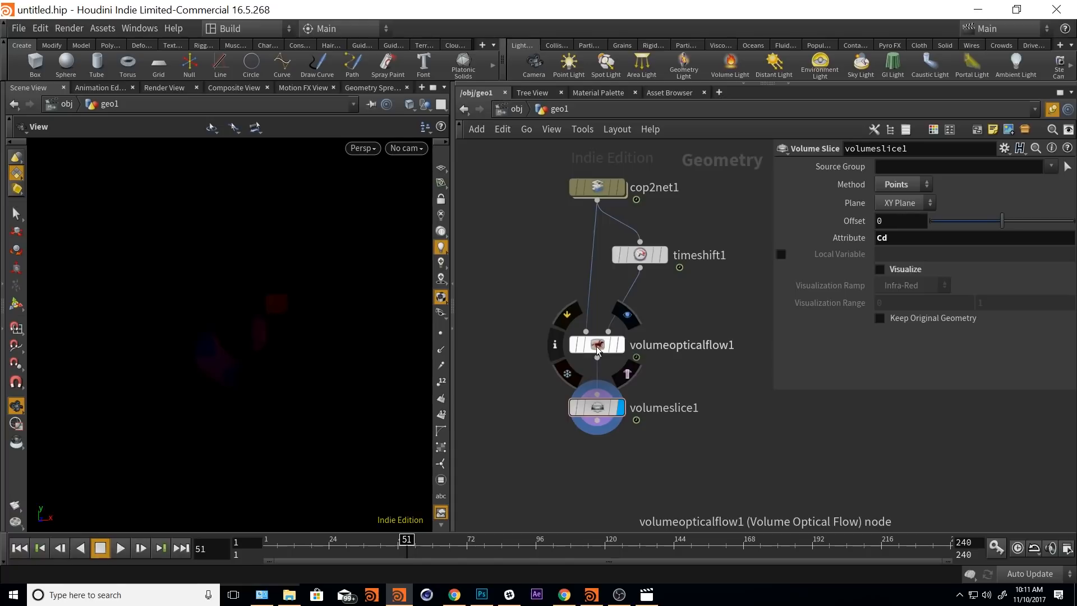
pyautogui.middleClick(597, 346)
pyautogui.middleClick(597, 346)
pyautogui.middleClick(598, 410)
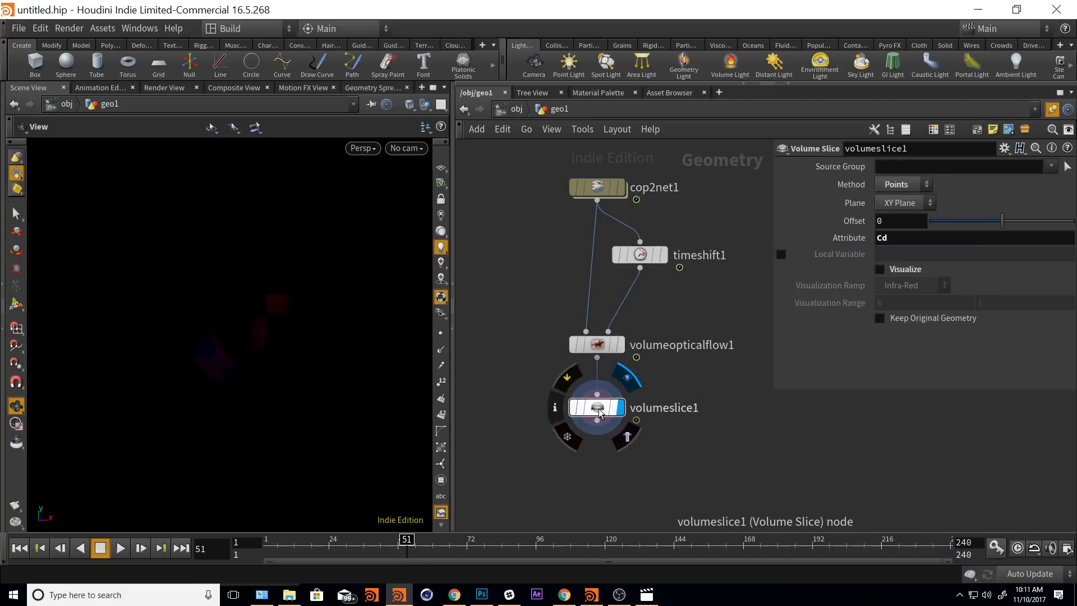
pyautogui.middleClick(600, 347)
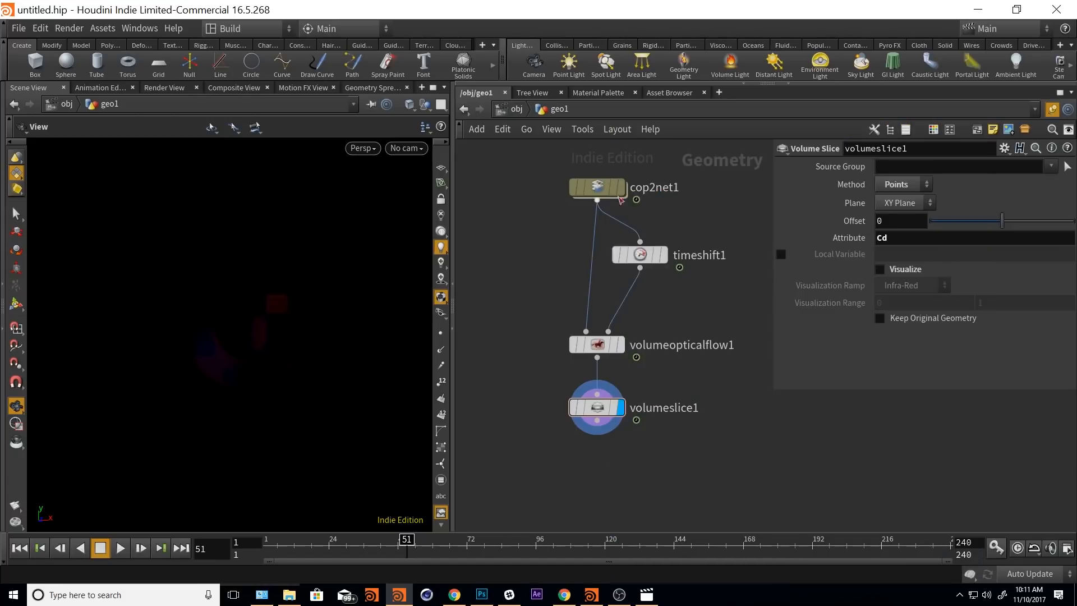
# - Check the image planes of the OUT null inside cop2net1, return to geo1 and inspect volumeopticalflow1's node information
pyautogui.doubleClick(598, 186)
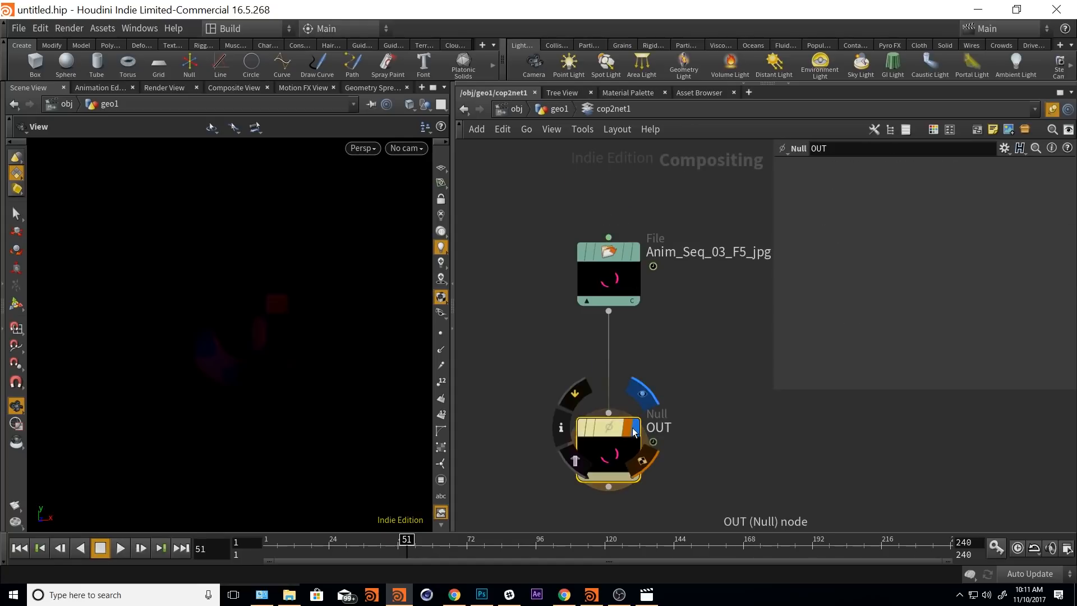
pyautogui.middleClick(618, 456)
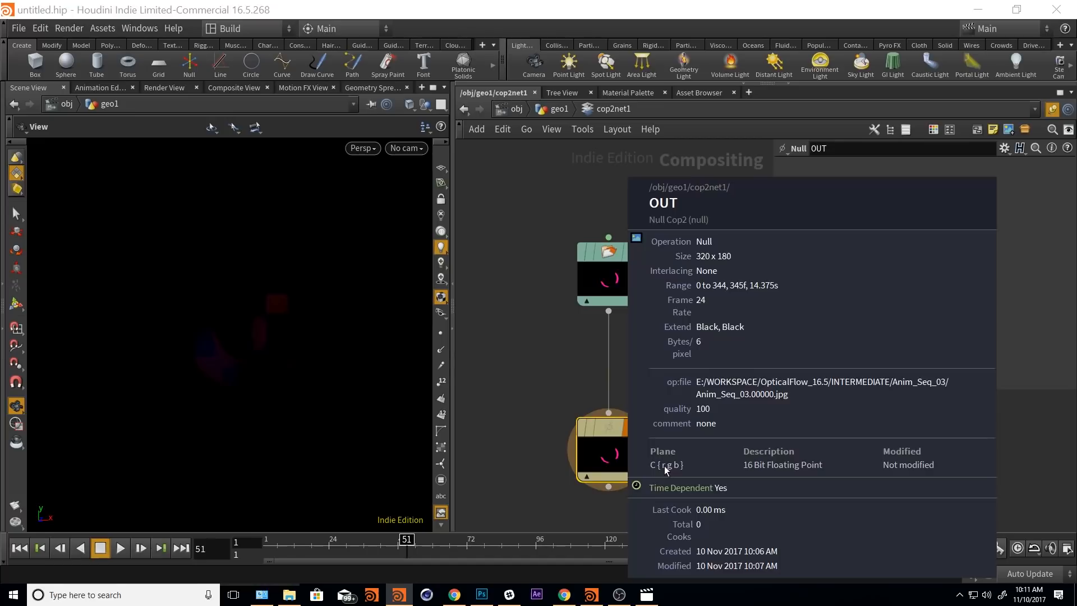
pyautogui.click(559, 110)
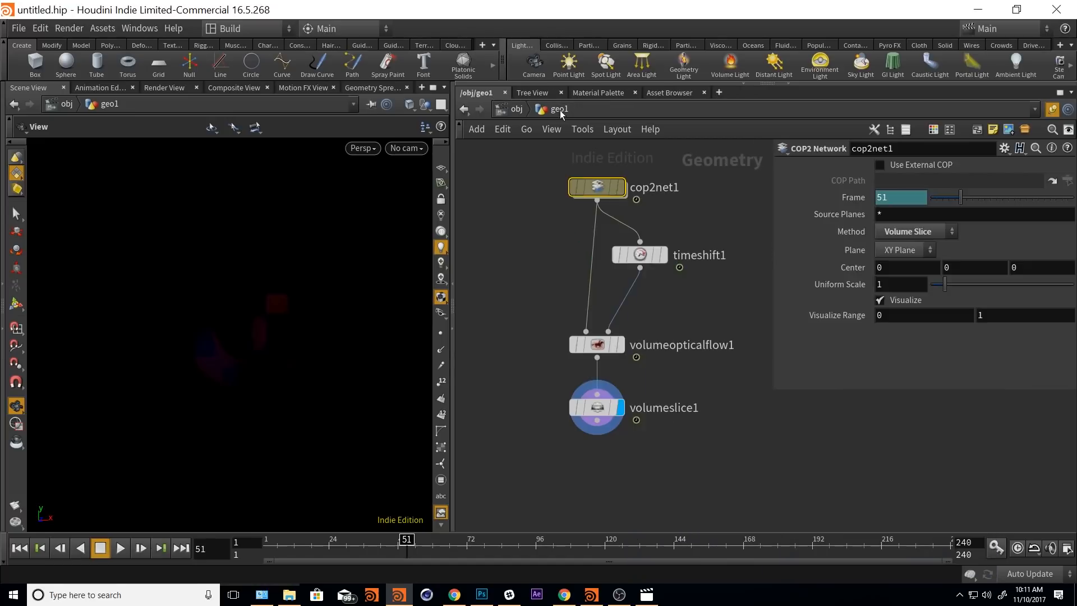
pyautogui.middleClick(598, 351)
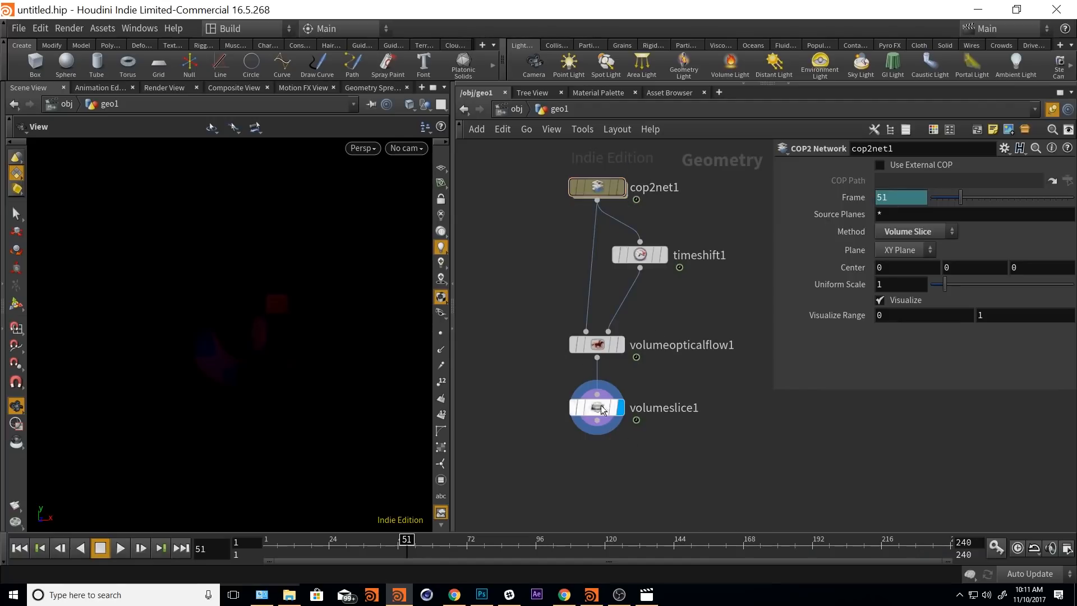
pyautogui.click(597, 344)
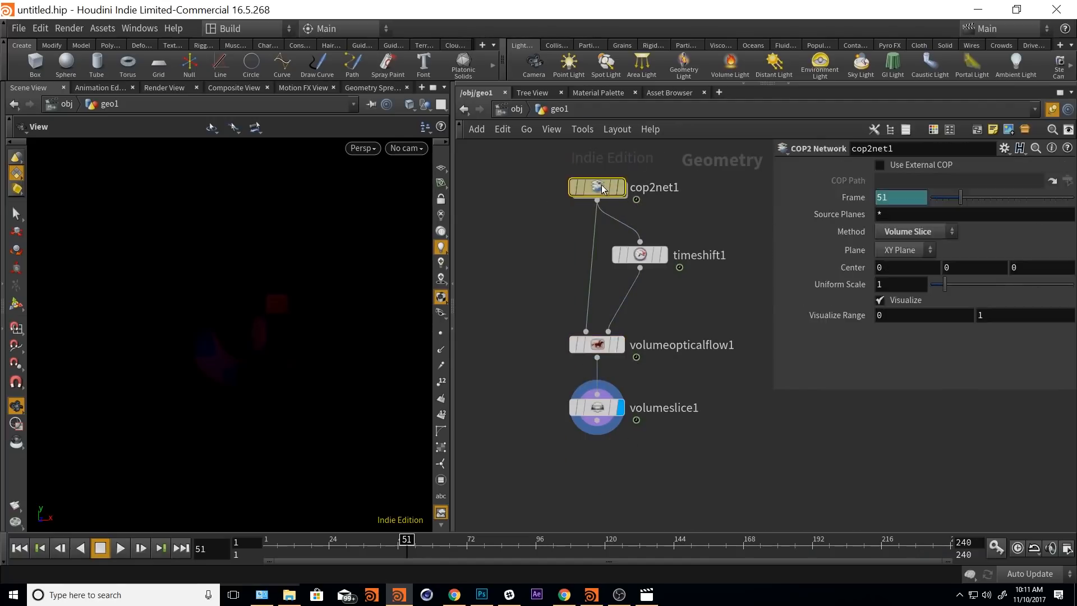
pyautogui.doubleClick(601, 188)
pyautogui.click(554, 109)
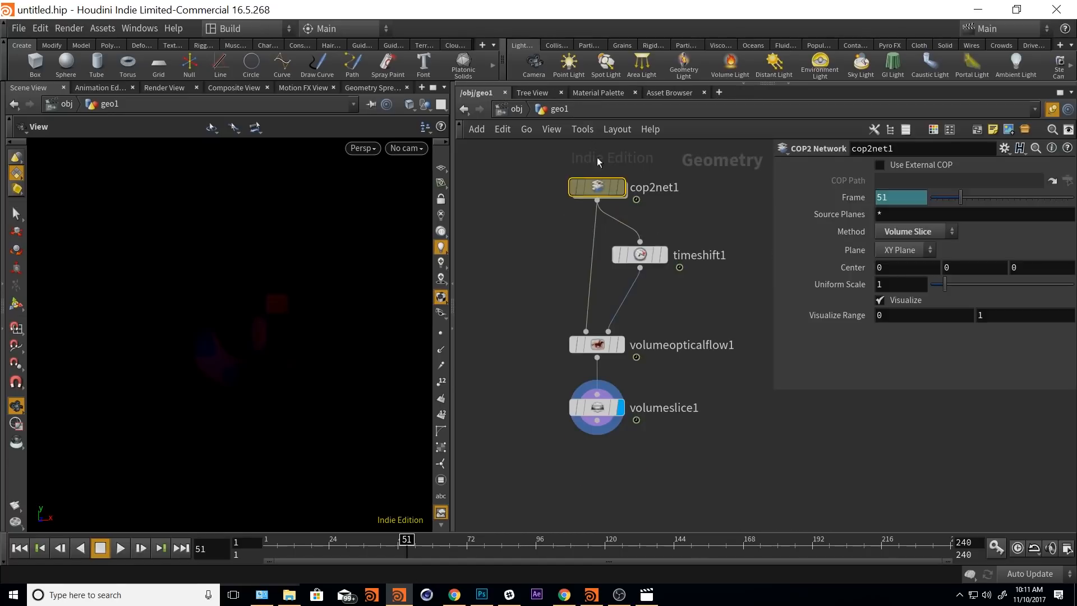
pyautogui.click(596, 344)
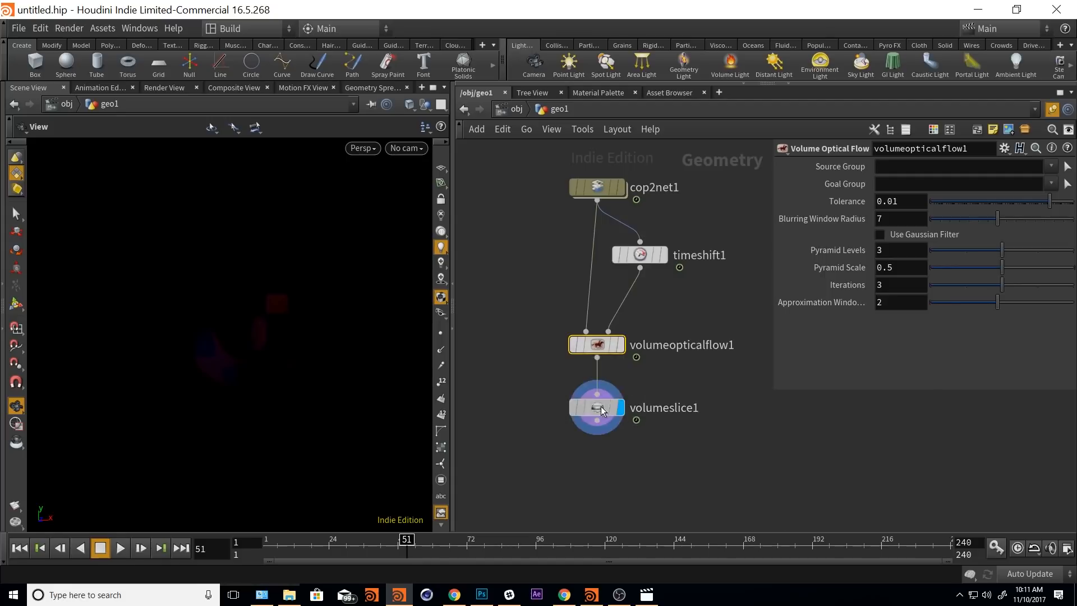
pyautogui.press('Down')
pyautogui.press('Up')
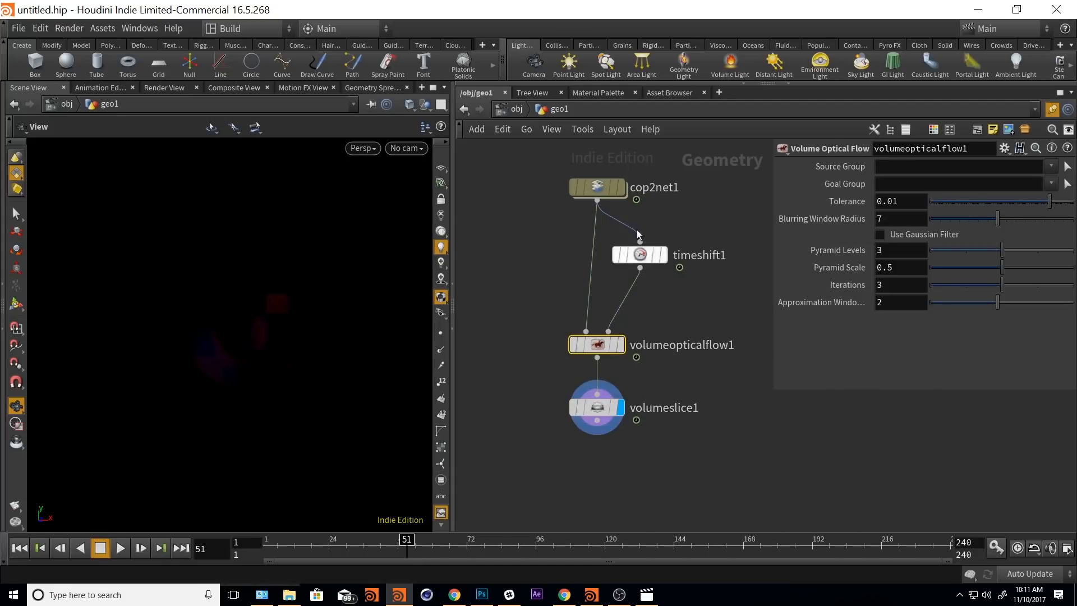
# - Inside cop2net1, move the image file node up and insert a Channel Copy node between it and OUT
pyautogui.doubleClick(597, 188)
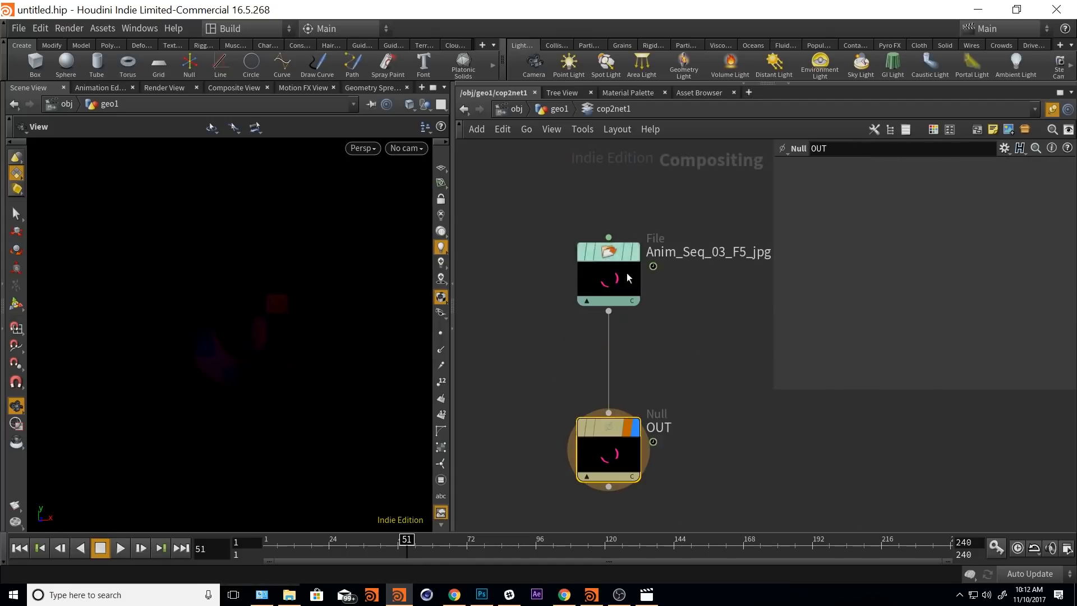
pyautogui.moveTo(616, 256); pyautogui.dragTo(616, 192)
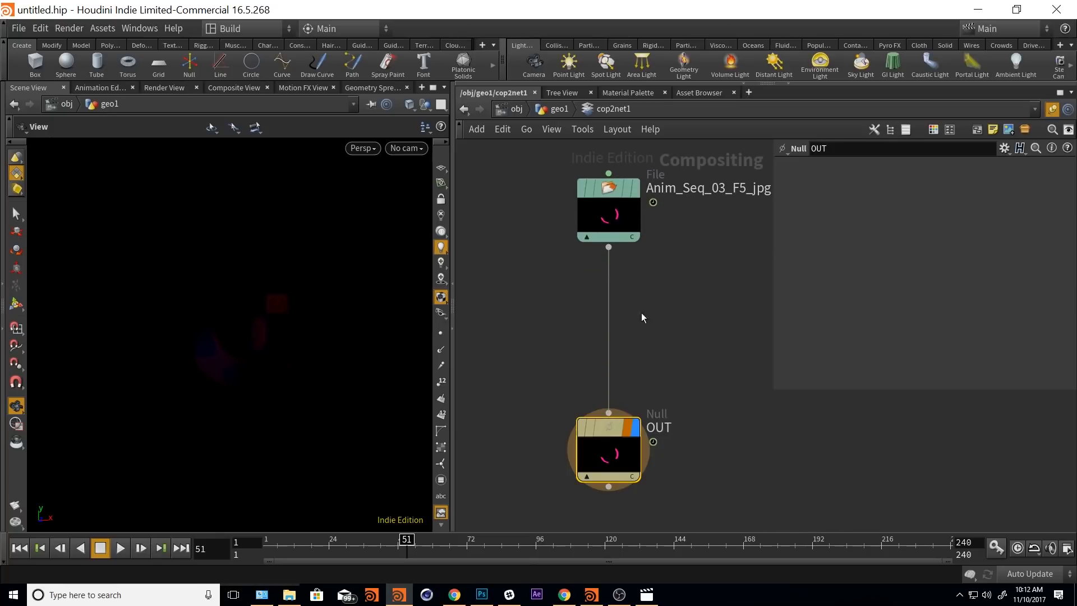
pyautogui.press('Tab')
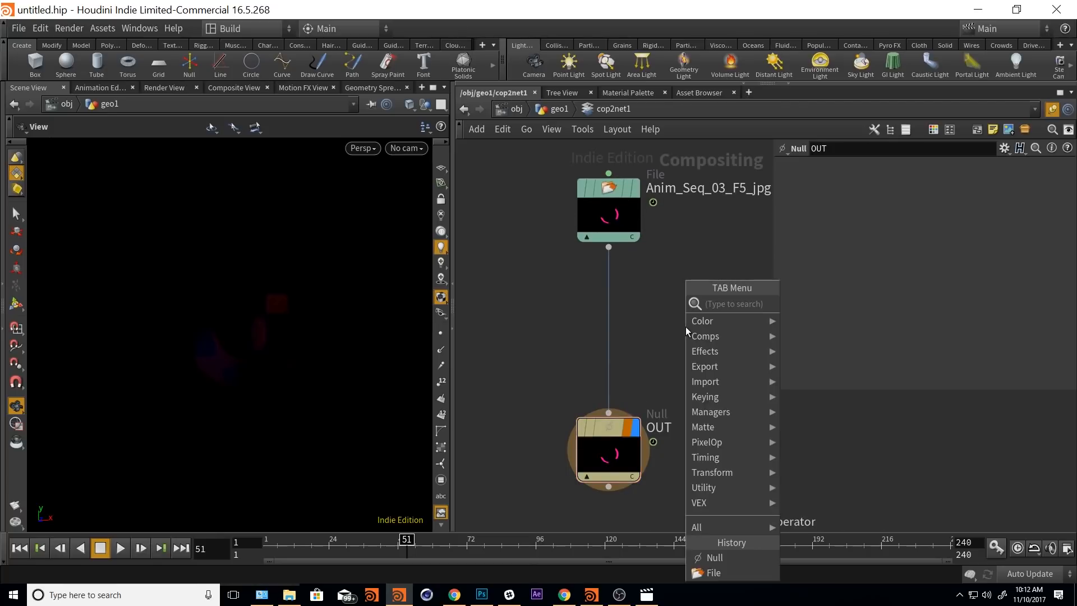
pyautogui.write('channel')
pyautogui.press('Return')
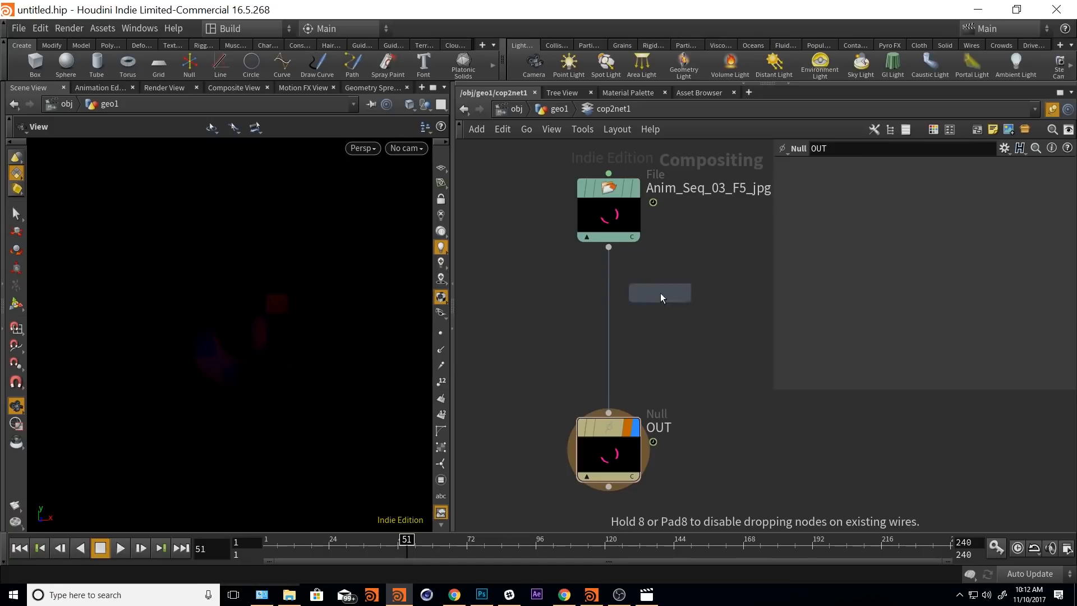
pyautogui.click(608, 314)
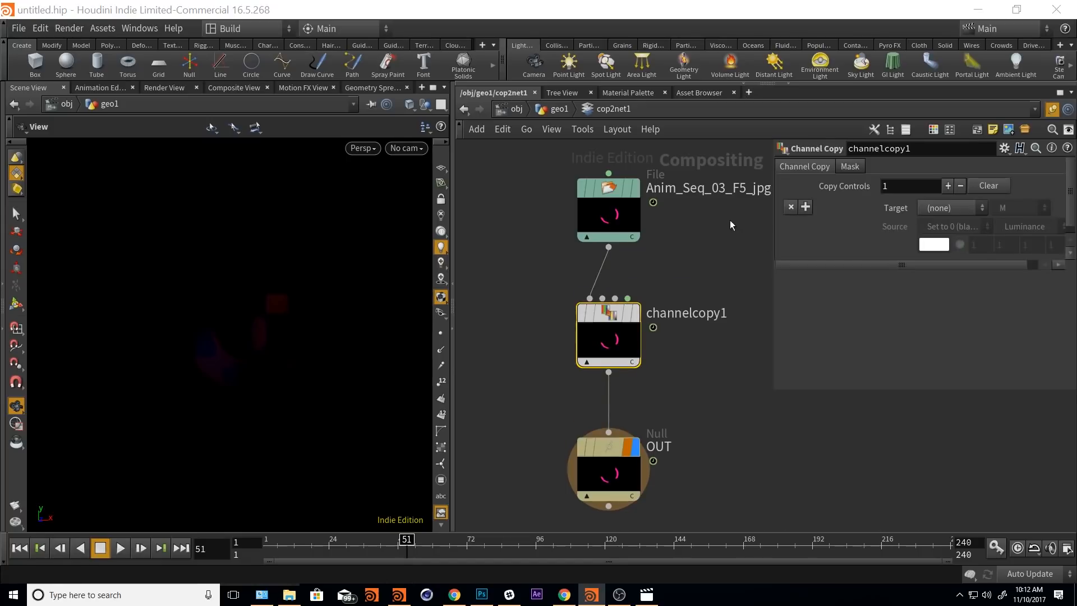
# - Set the Channel Copy's Target to New Plane A and its Source to Set to color
pyautogui.click(951, 208)
pyautogui.click(948, 241)
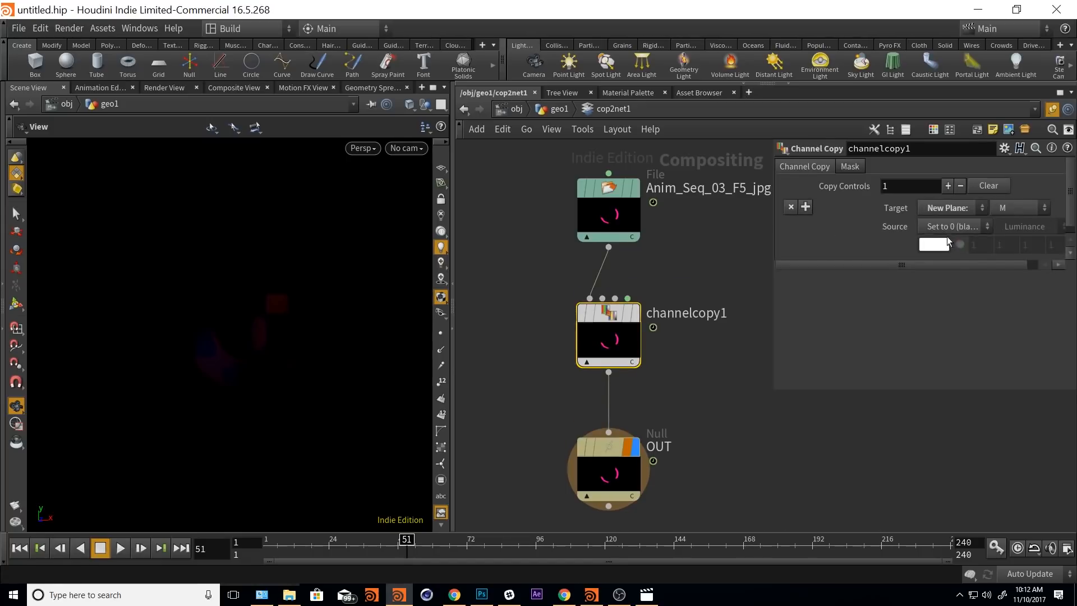
pyautogui.click(1028, 209)
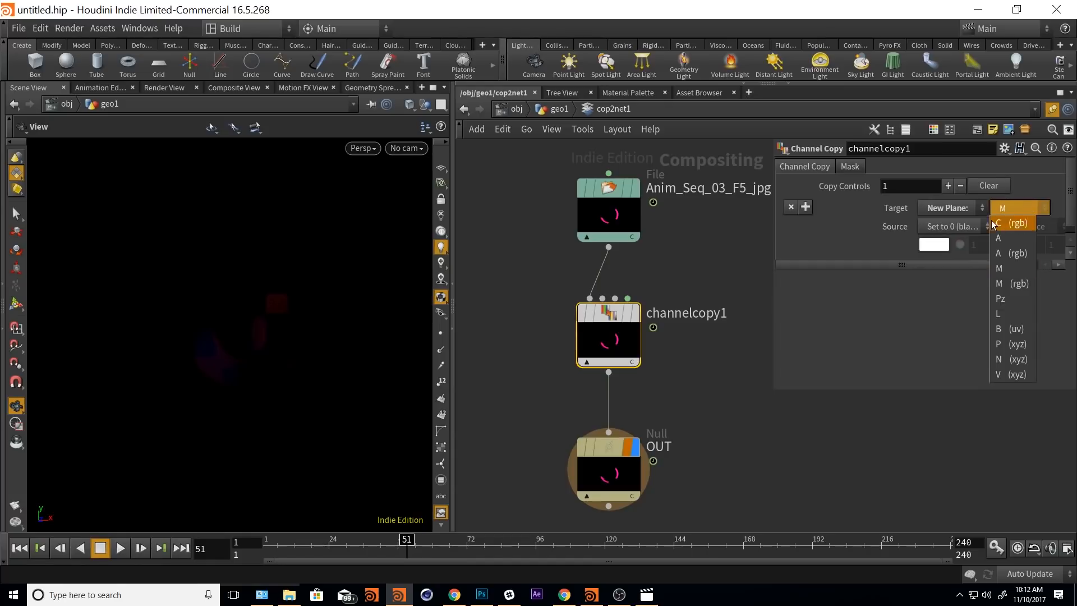
pyautogui.click(1001, 239)
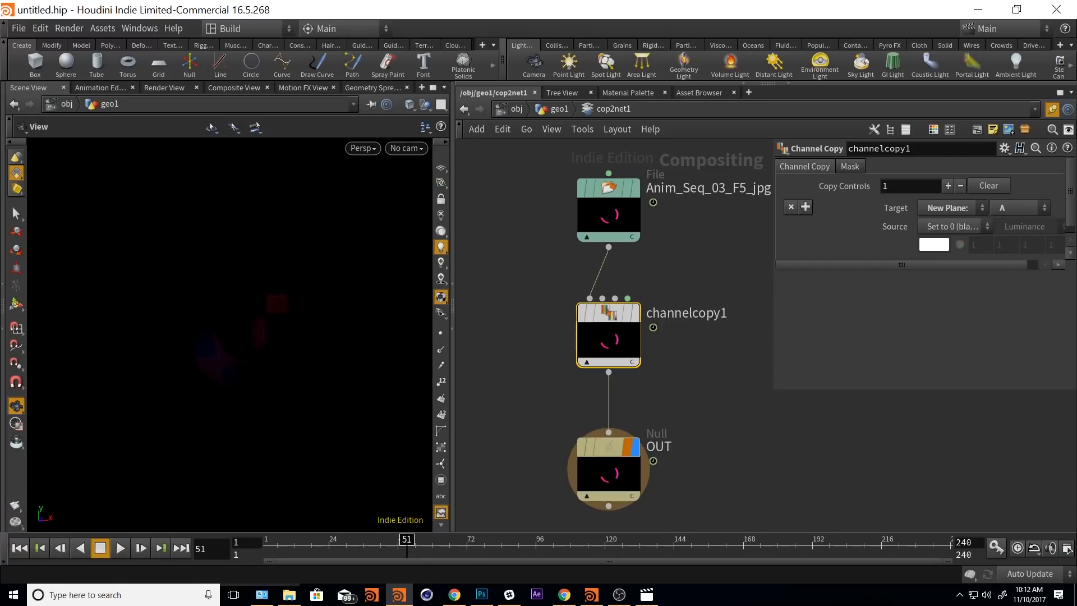
pyautogui.click(960, 227)
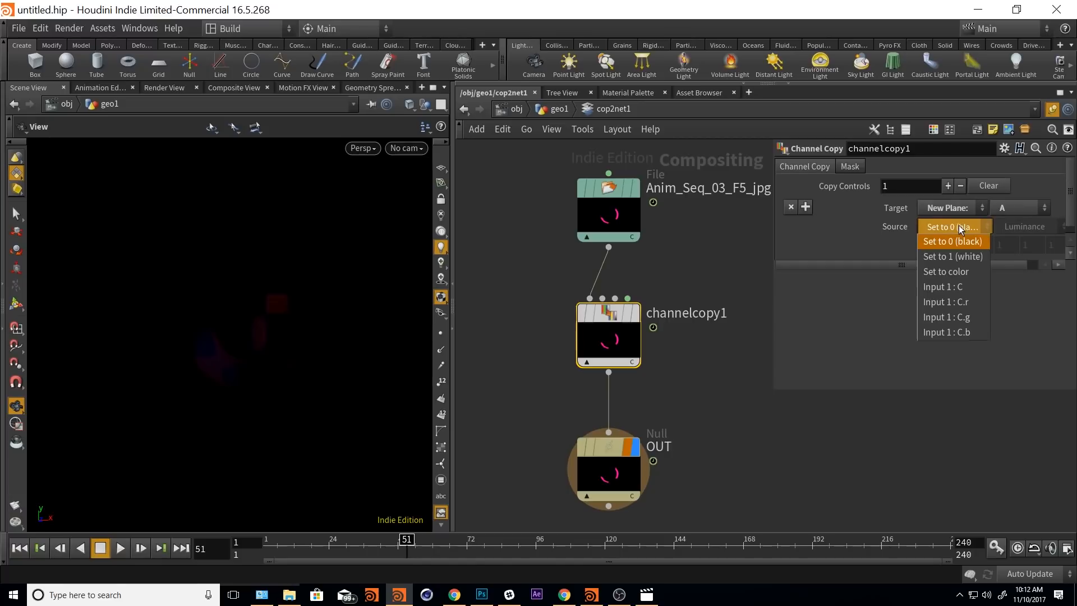
pyautogui.click(961, 272)
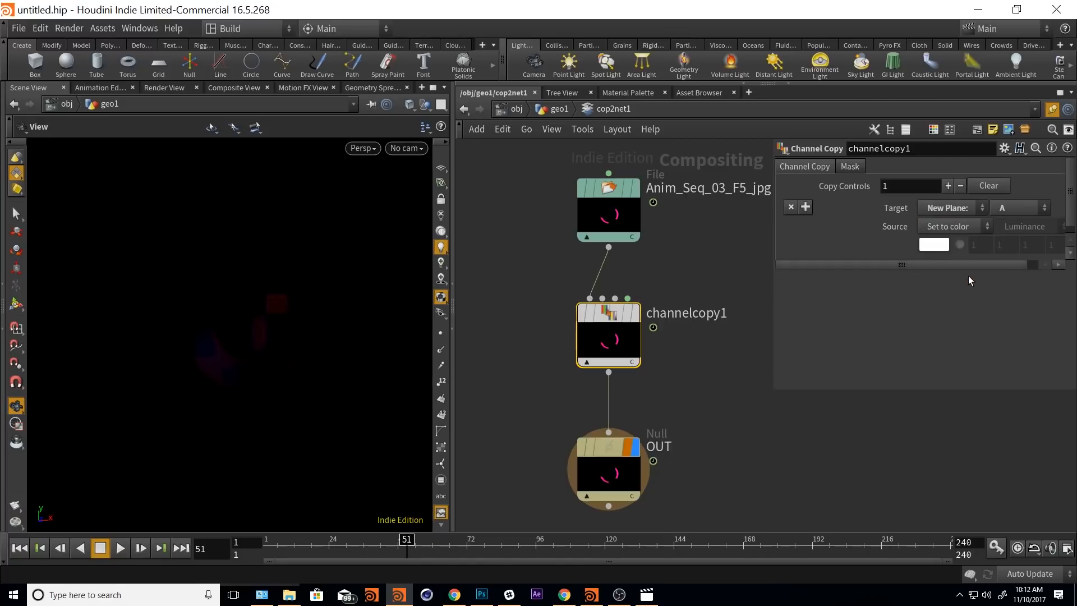
# - Show the composite view and switch channelcopy1's thumbnail preview to the A plane
pyautogui.click(235, 87)
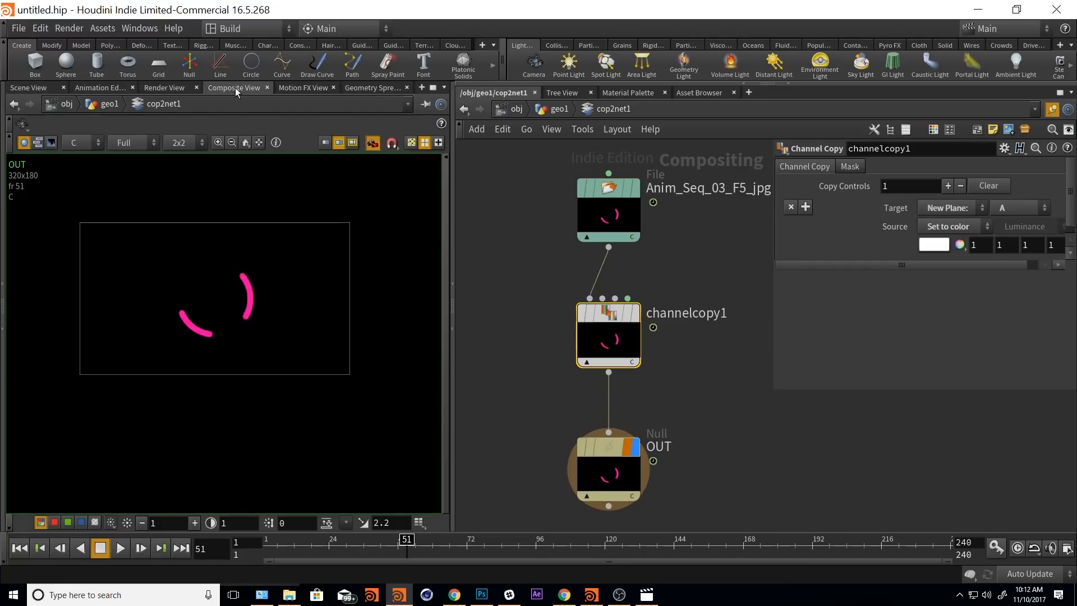
pyautogui.rightClick(627, 362)
pyautogui.click(622, 363)
pyautogui.click(632, 362)
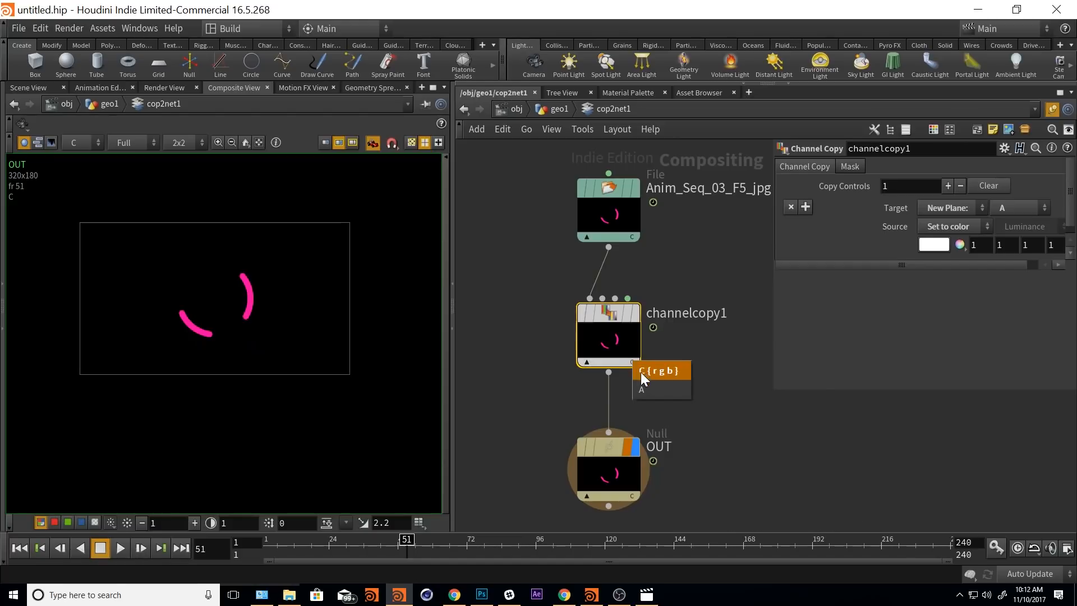
pyautogui.click(643, 386)
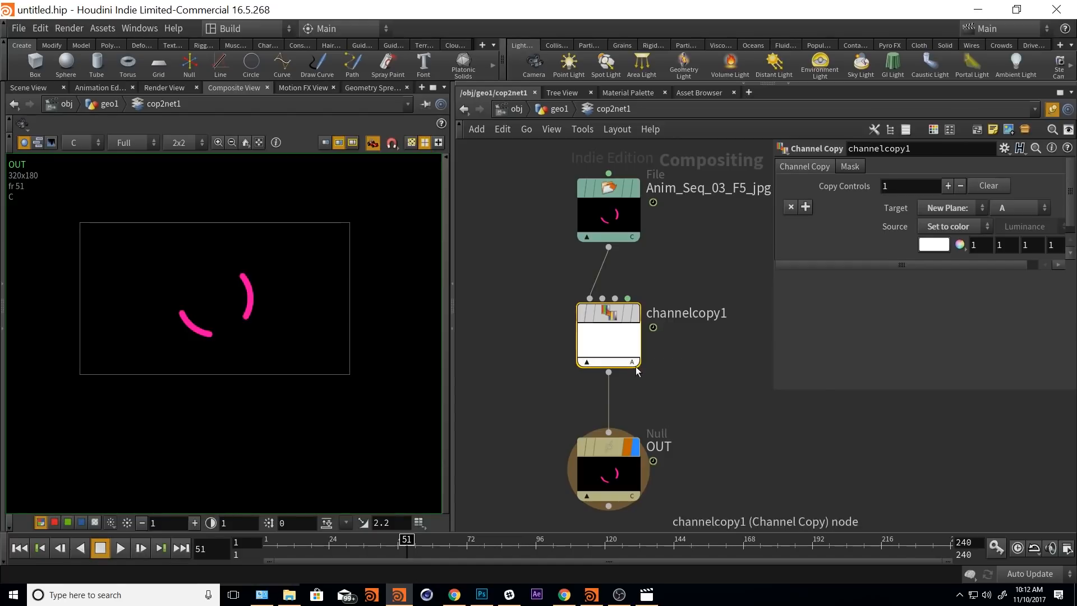
# - Set channelcopy1's Source to Input 1 : C, display plane A in the composite view and scrub to frame 79
pyautogui.click(959, 226)
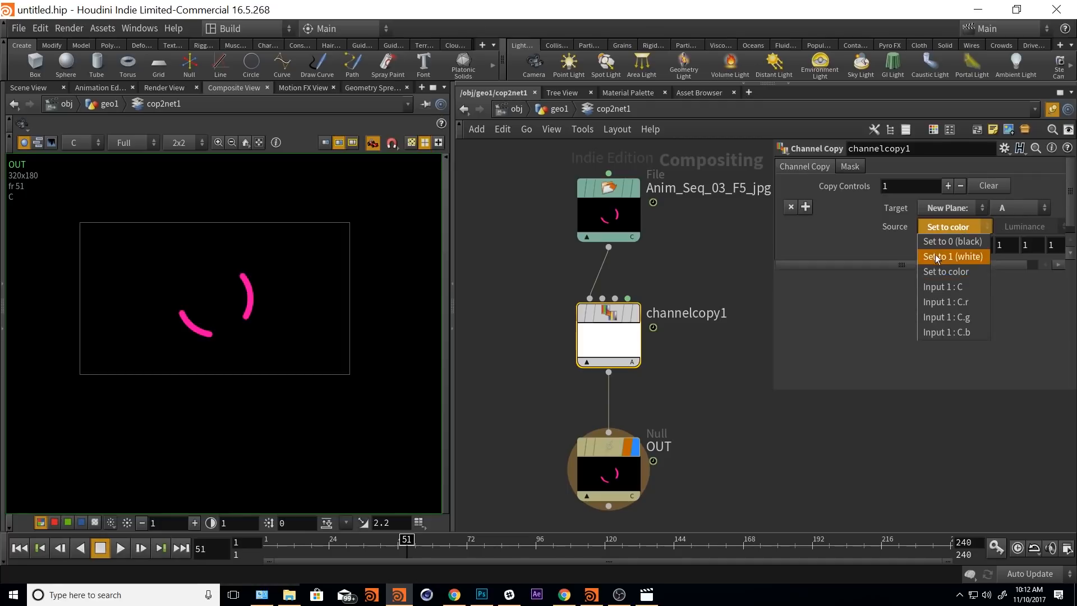
pyautogui.click(933, 289)
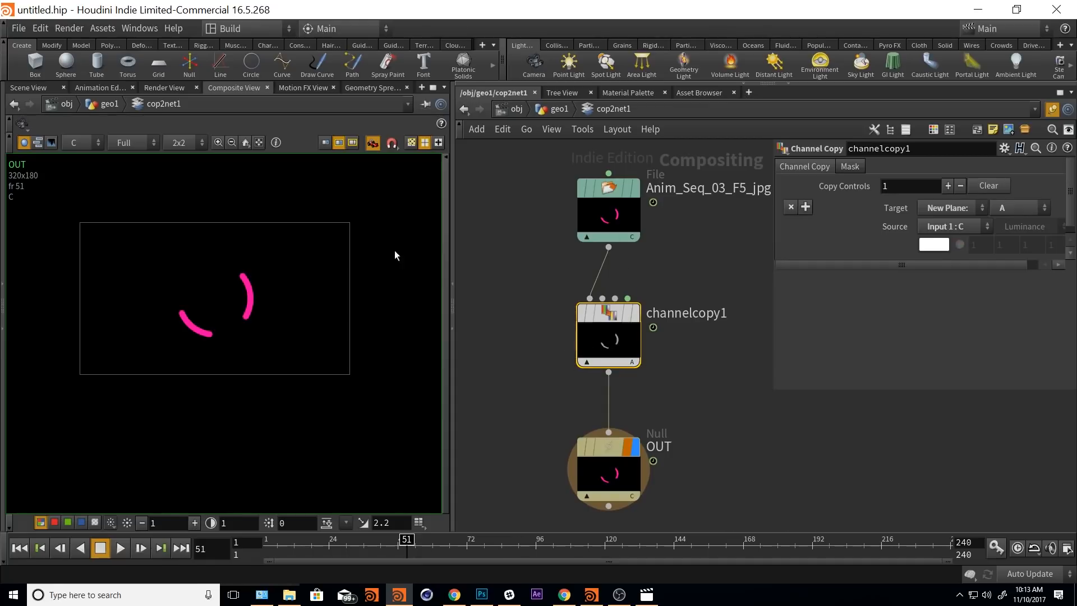
pyautogui.click(76, 143)
pyautogui.click(76, 172)
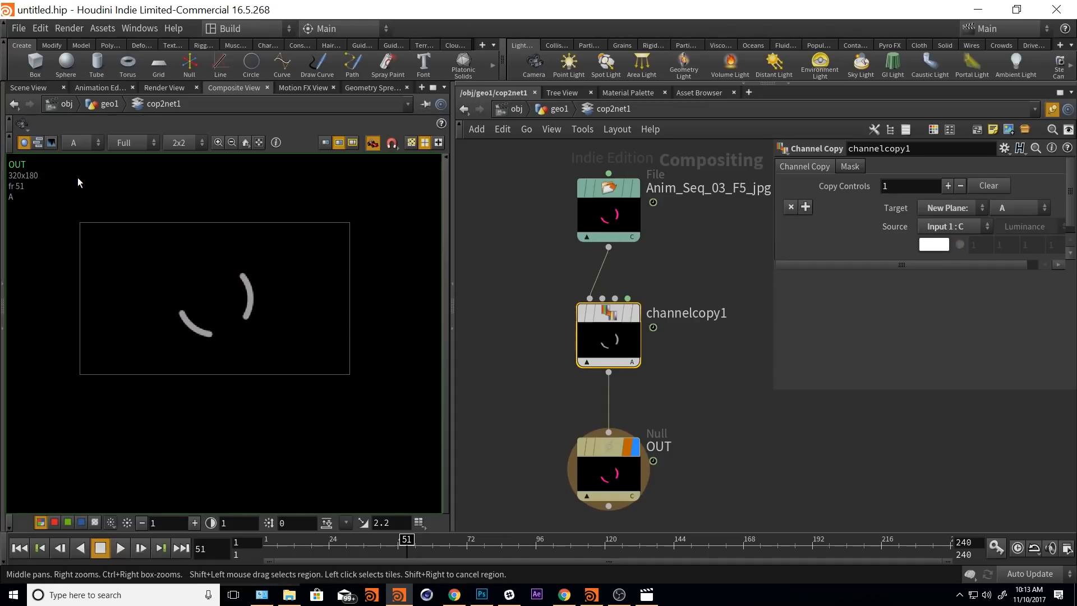
pyautogui.moveTo(362, 542); pyautogui.dragTo(488, 560)
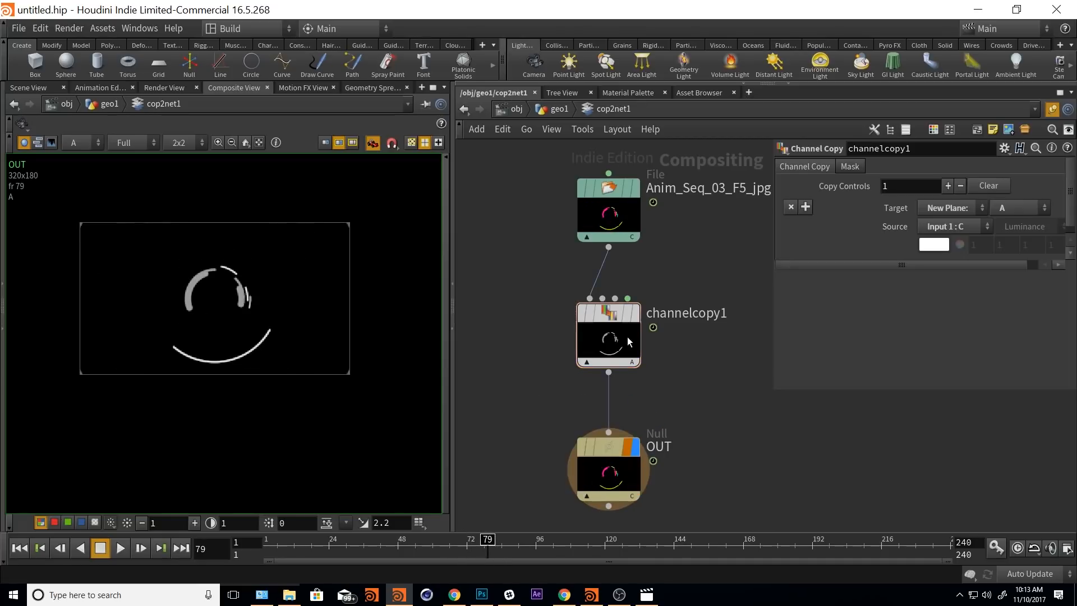
# - Return to geo1 and inspect the volumes listed in the node information of cop2net1 and volumeopticalflow1
pyautogui.click(560, 109)
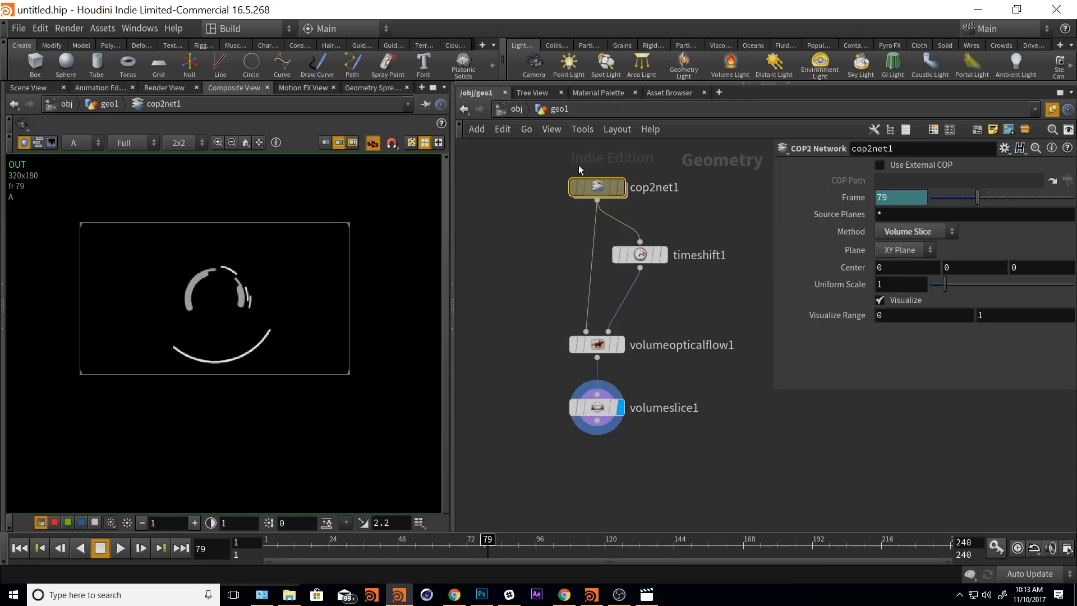
pyautogui.middleClick(597, 188)
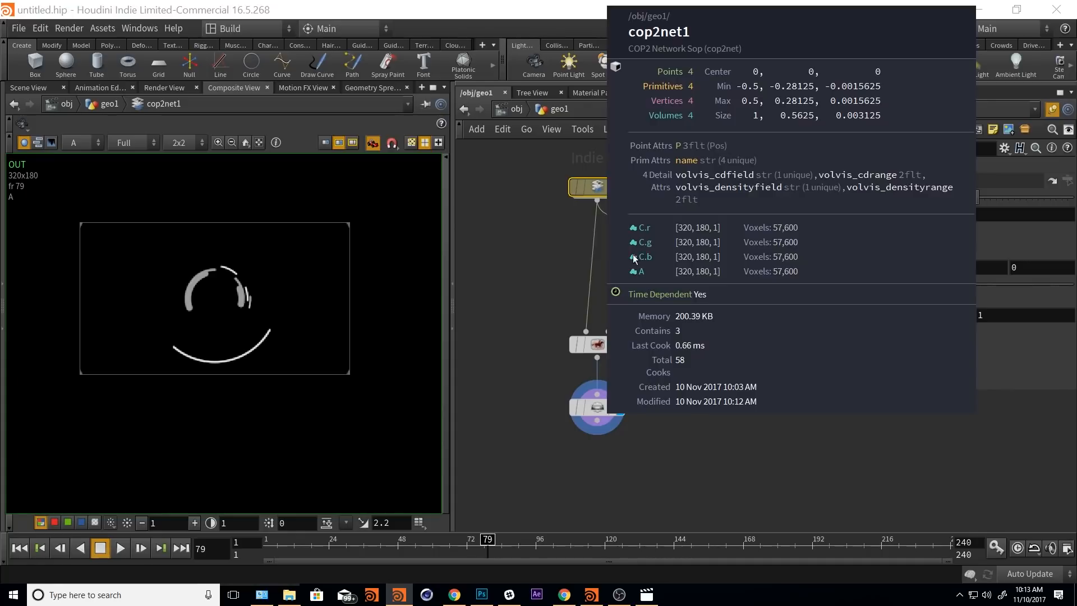
pyautogui.middleClick(598, 344)
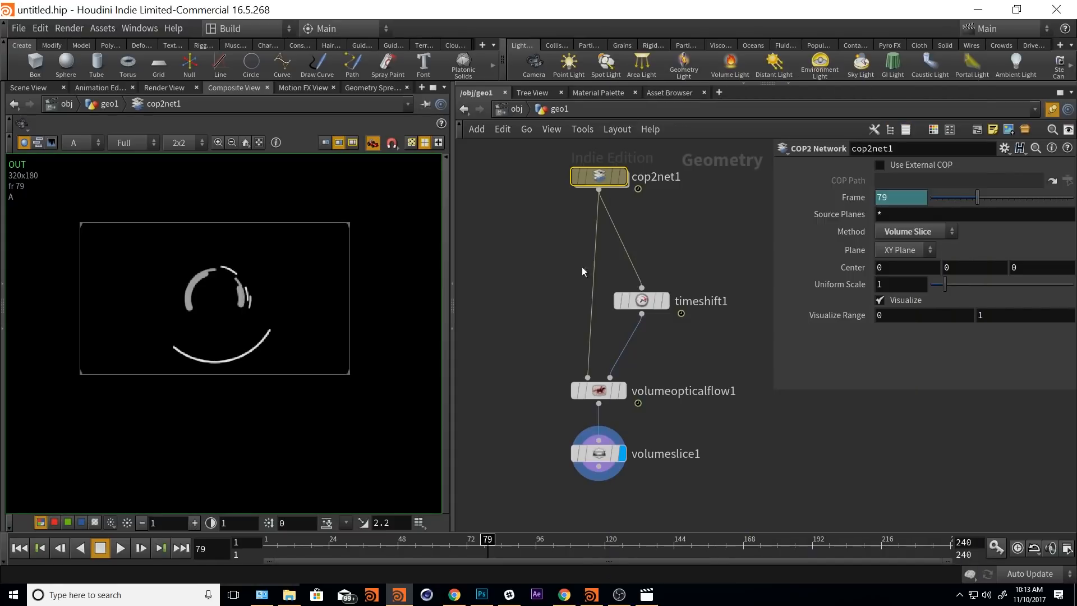
# - Add a Blast node and insert it directly after cop2net1, feeding both timeshift1 and volumeopticalflow1
pyautogui.press('Tab')
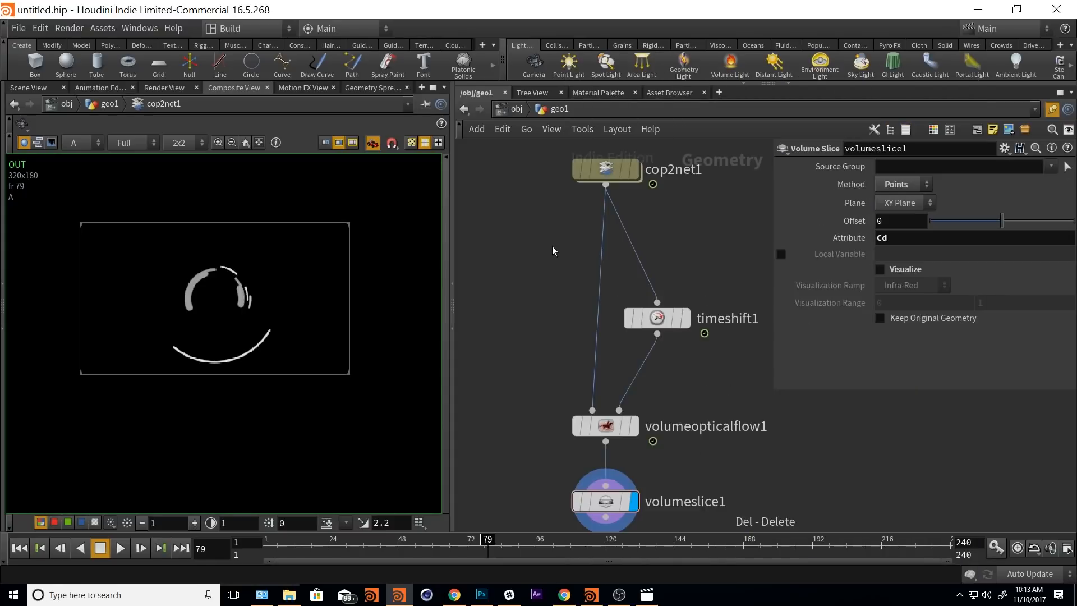
pyautogui.press('Tab')
pyautogui.write('blas')
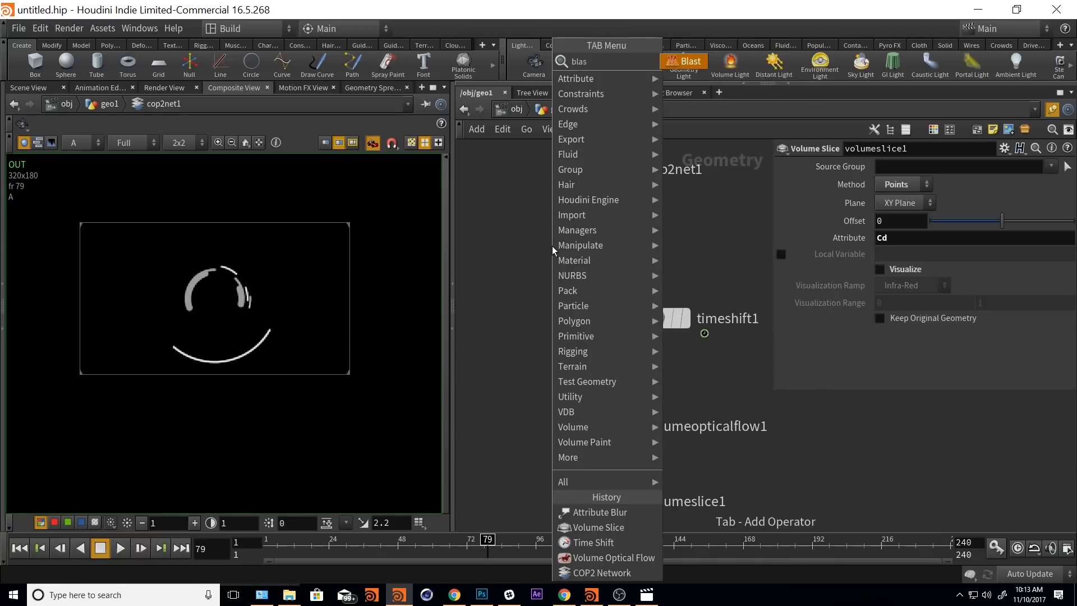
pyautogui.press('Return')
pyautogui.click(562, 254)
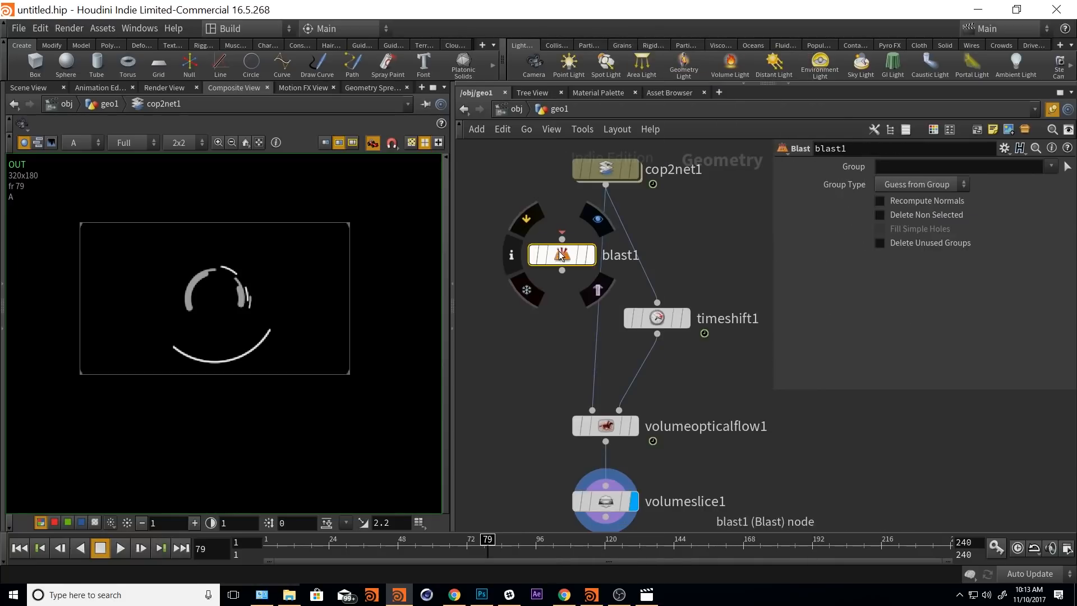
pyautogui.moveTo(562, 254); pyautogui.dragTo(613, 243)
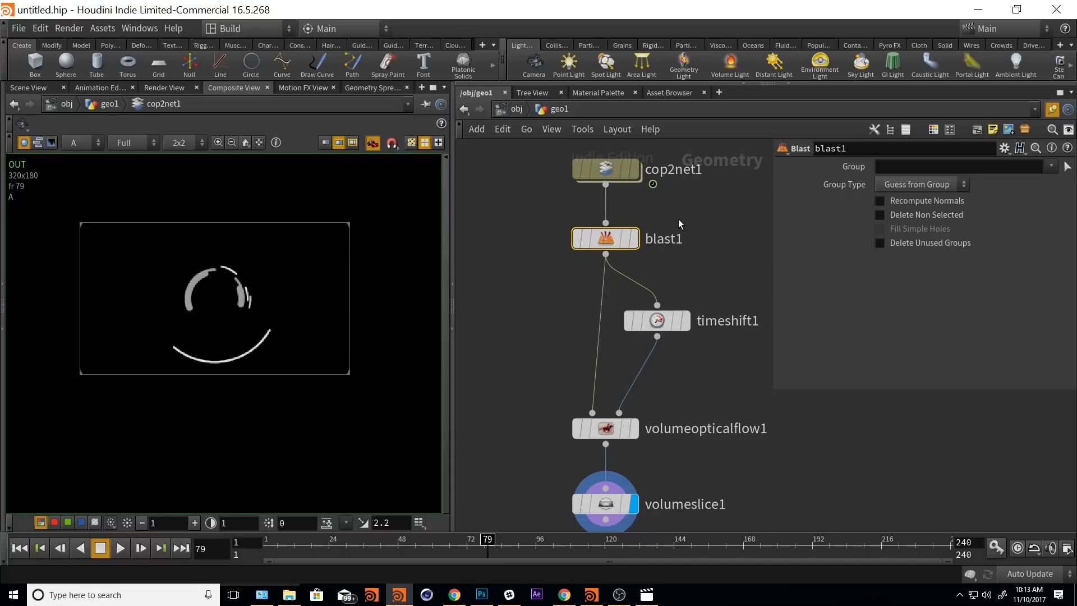
# - Show the scene view and display cop2net1's output to examine the volumes in 3D
pyautogui.click(634, 238)
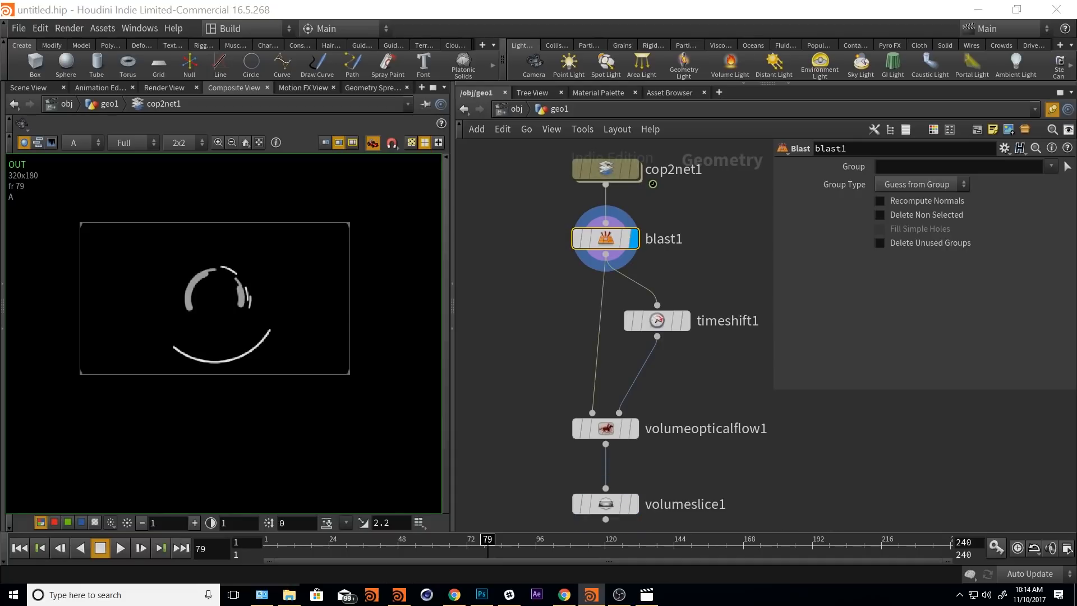
pyautogui.click(606, 168)
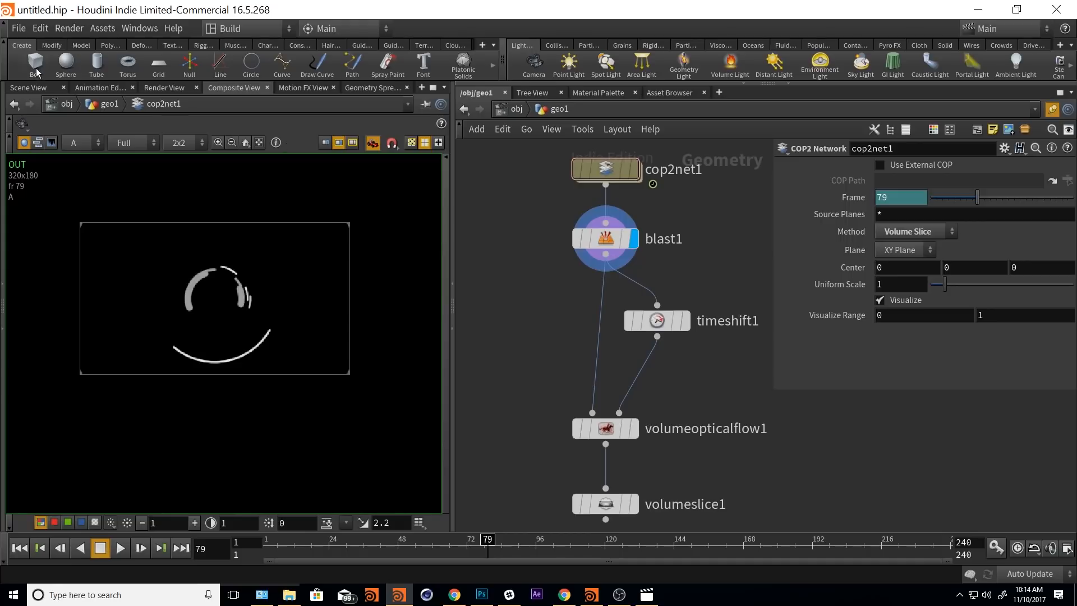
pyautogui.click(25, 87)
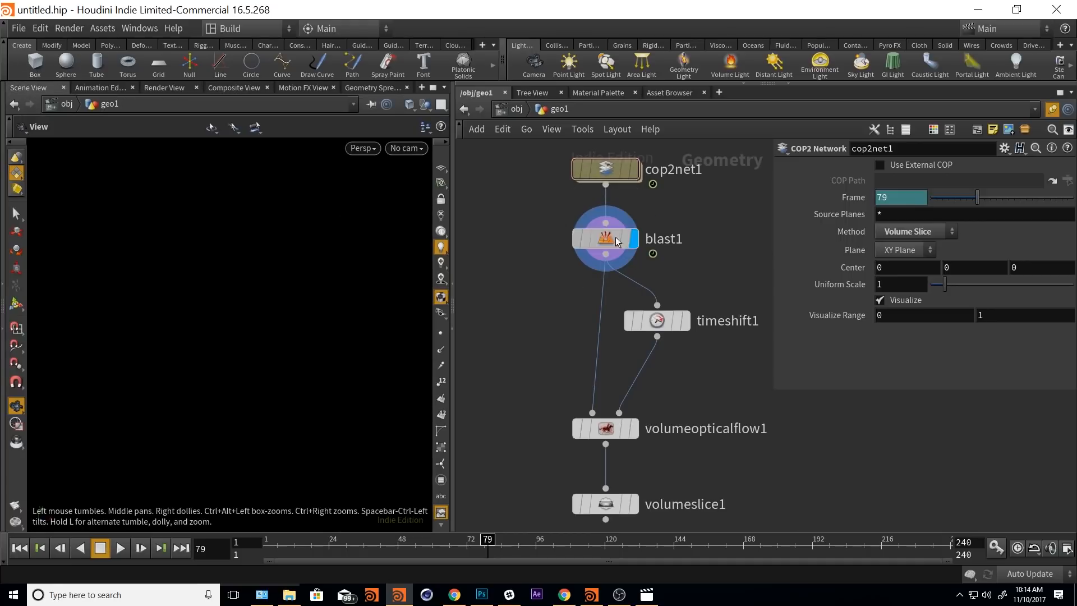
pyautogui.click(578, 240)
pyautogui.click(607, 170)
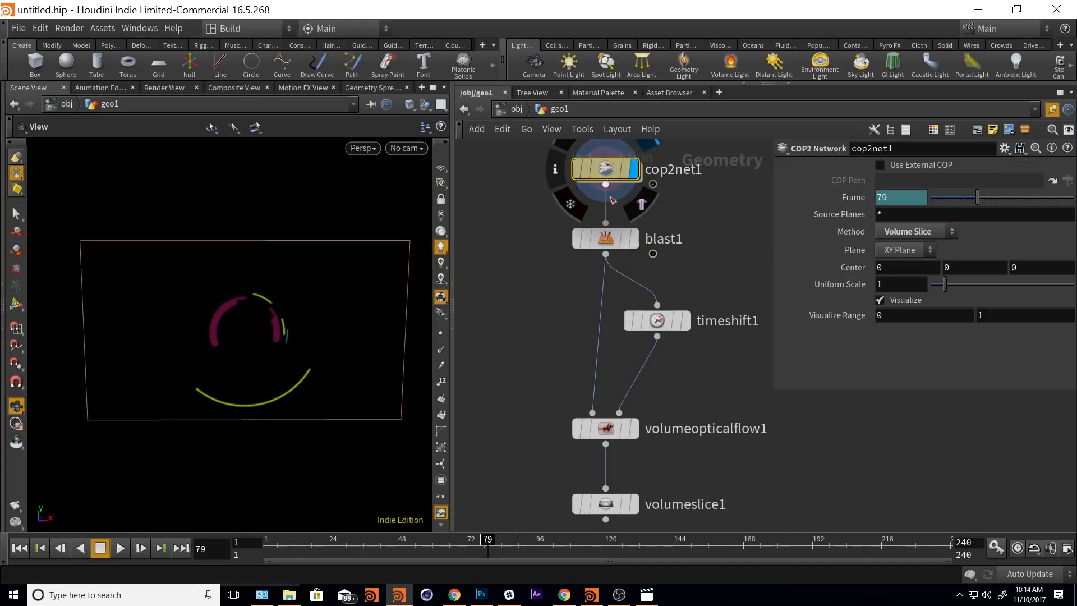
pyautogui.moveTo(286, 300); pyautogui.dragTo(325, 296)
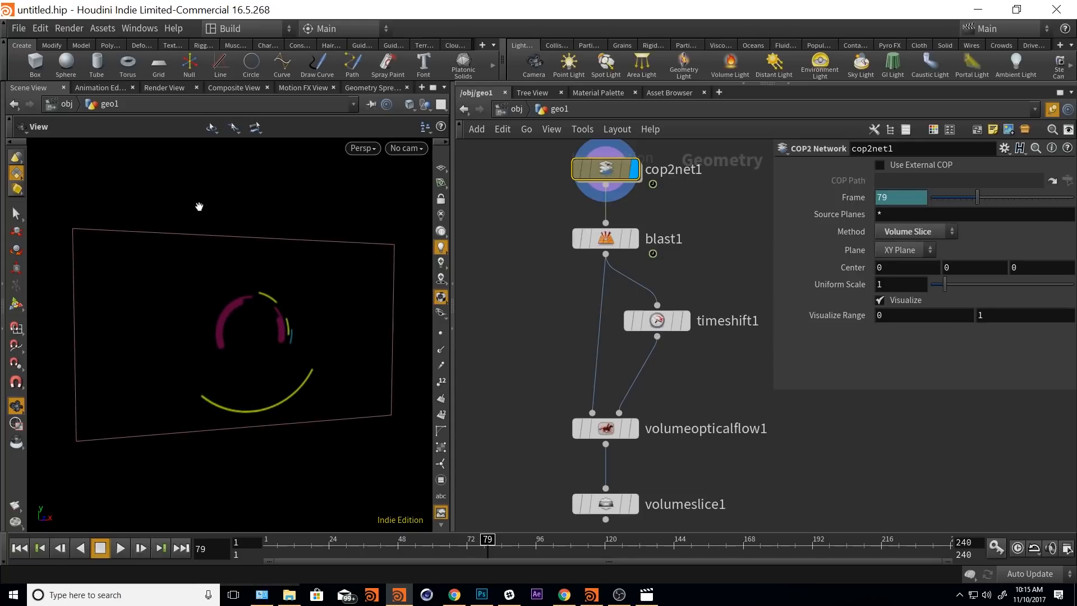
pyautogui.click(634, 240)
pyautogui.click(611, 247)
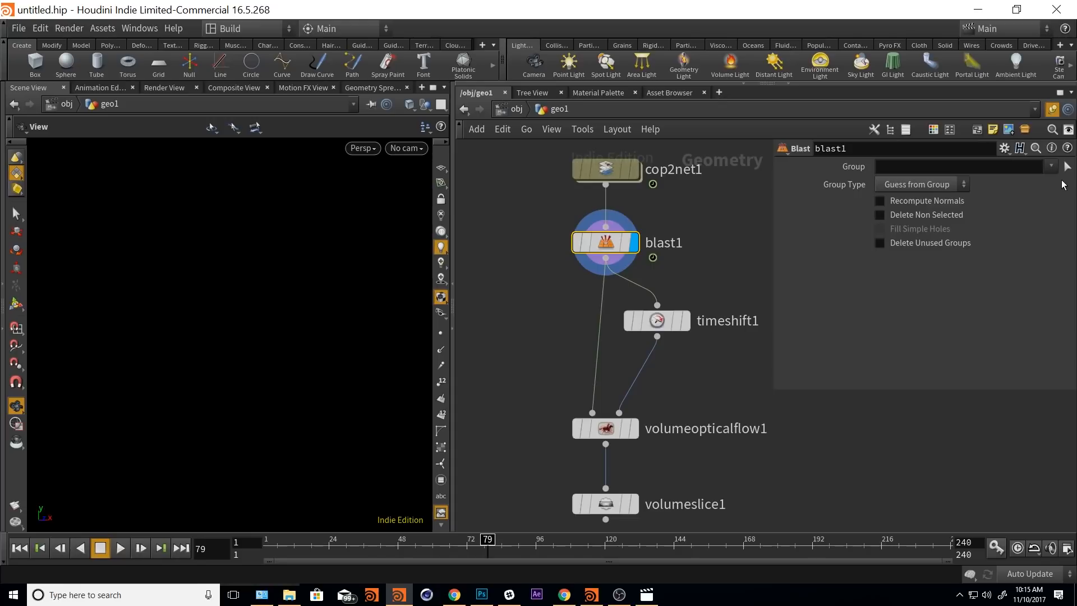
pyautogui.click(1051, 166)
pyautogui.click(1038, 183)
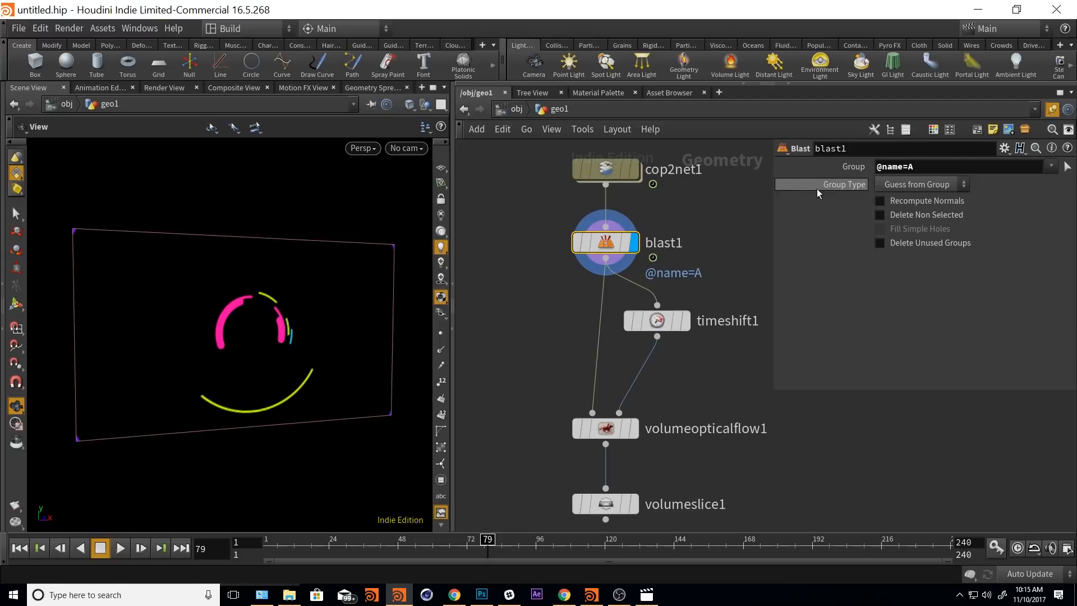
pyautogui.click(909, 217)
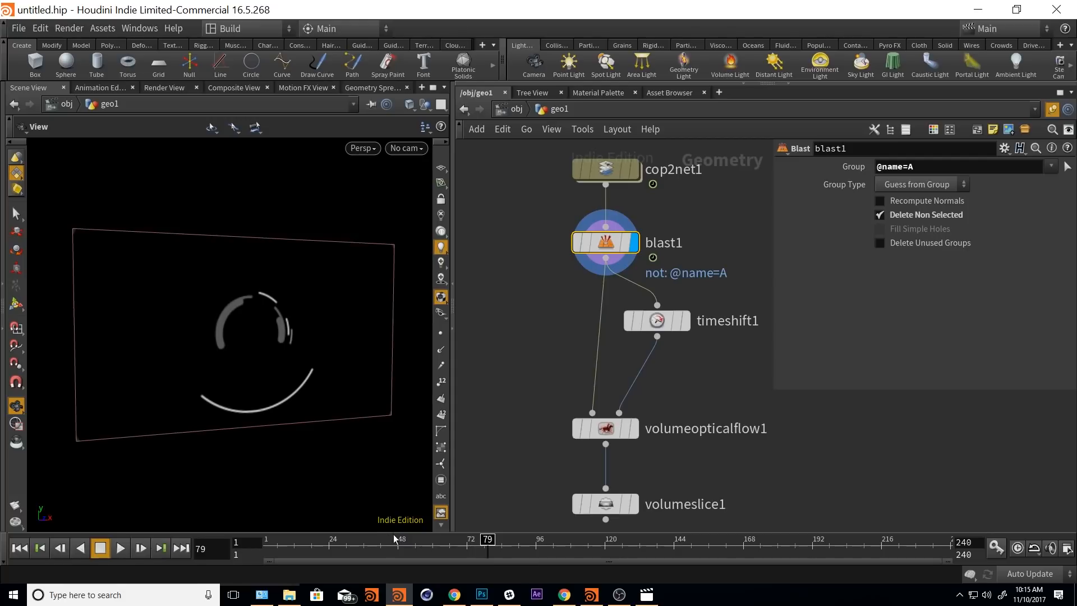
# - Scrub and play the timeline to check blast1's isolated A volume over time
pyautogui.moveTo(395, 538); pyautogui.dragTo(355, 539)
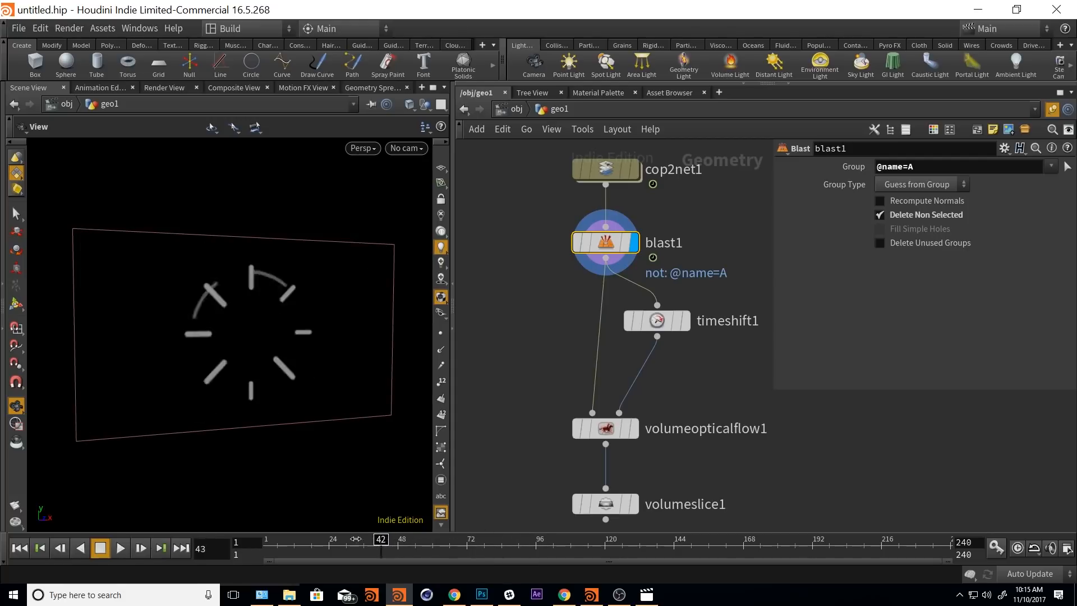
pyautogui.click(120, 548)
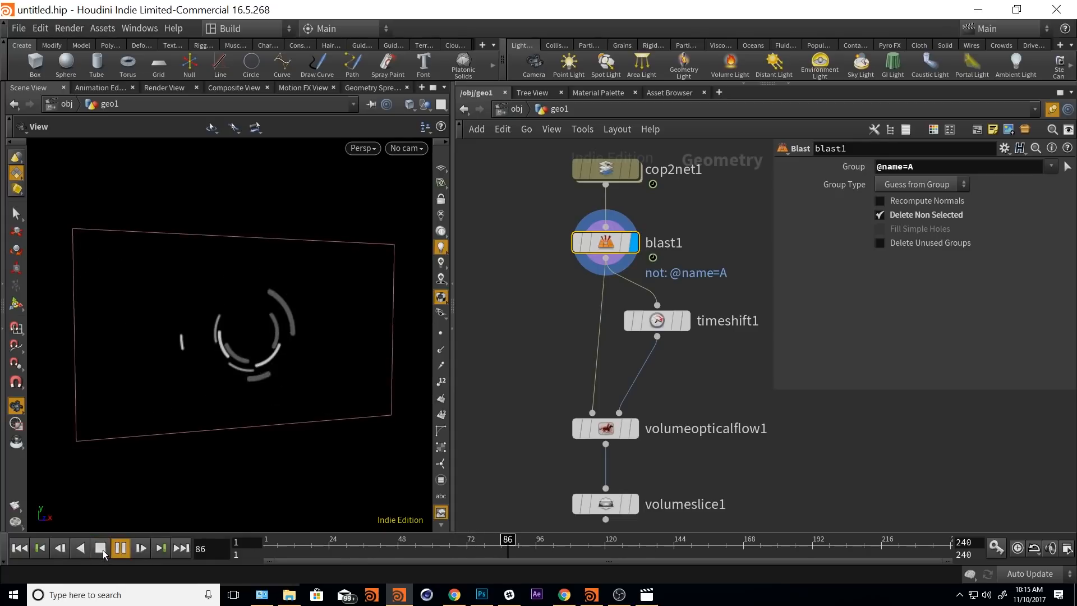
pyautogui.click(101, 549)
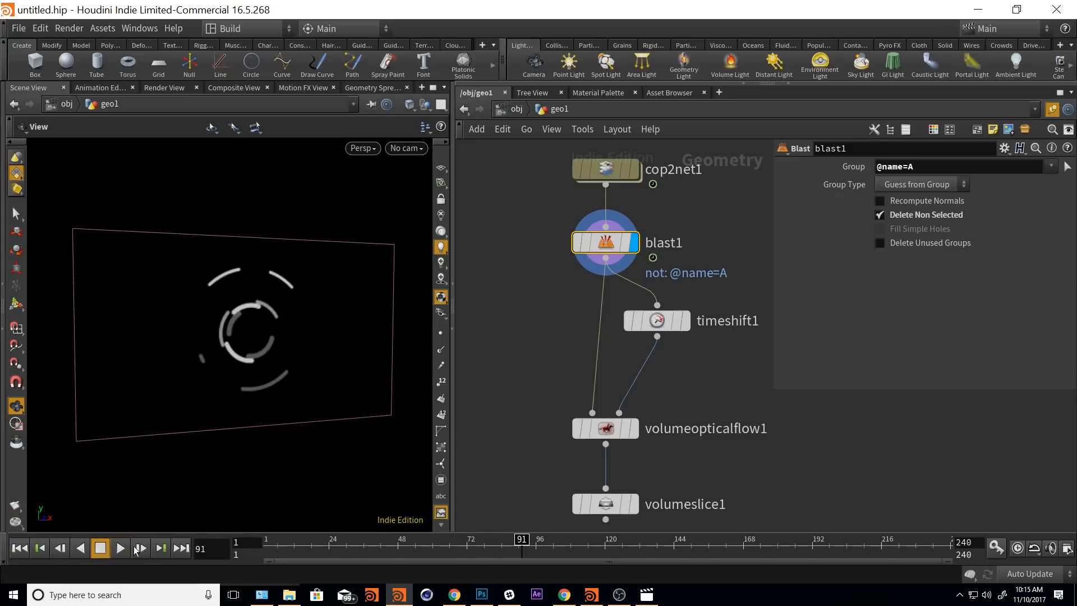
# - Compare the displayed output of timeshift1 with blast1 and show timeshift1's parameters
pyautogui.click(688, 328)
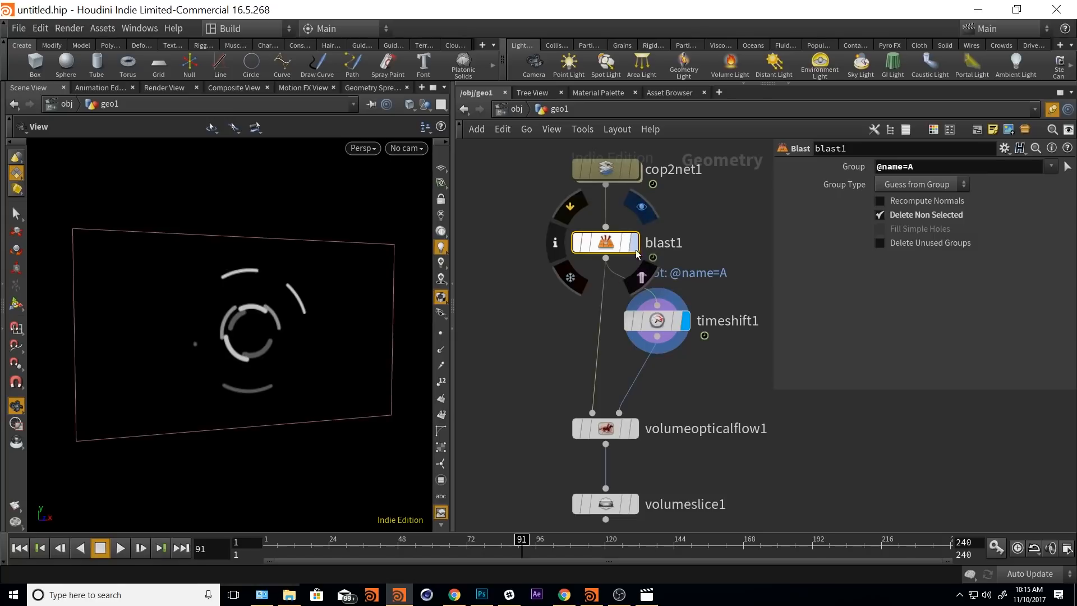
pyautogui.hotkey('ctrl', 'z')
pyautogui.click(688, 323)
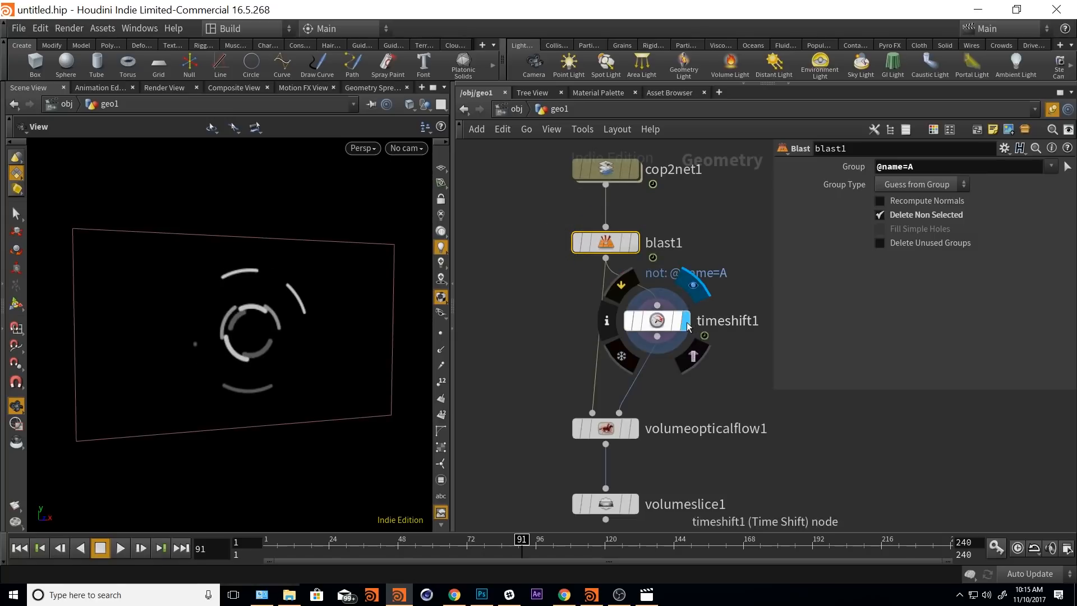
pyautogui.click(650, 321)
# - Display volumeopticalflow1 and play the animation while viewing its flow volumes from different angles
pyautogui.click(635, 429)
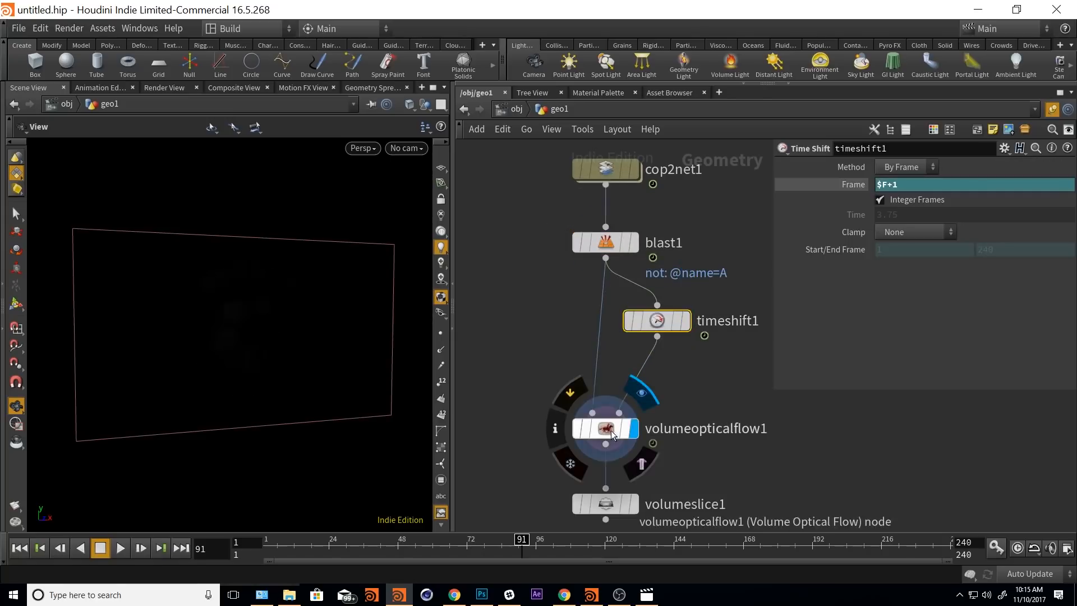
pyautogui.click(605, 428)
pyautogui.moveTo(589, 508); pyautogui.dragTo(584, 448, button='middle')
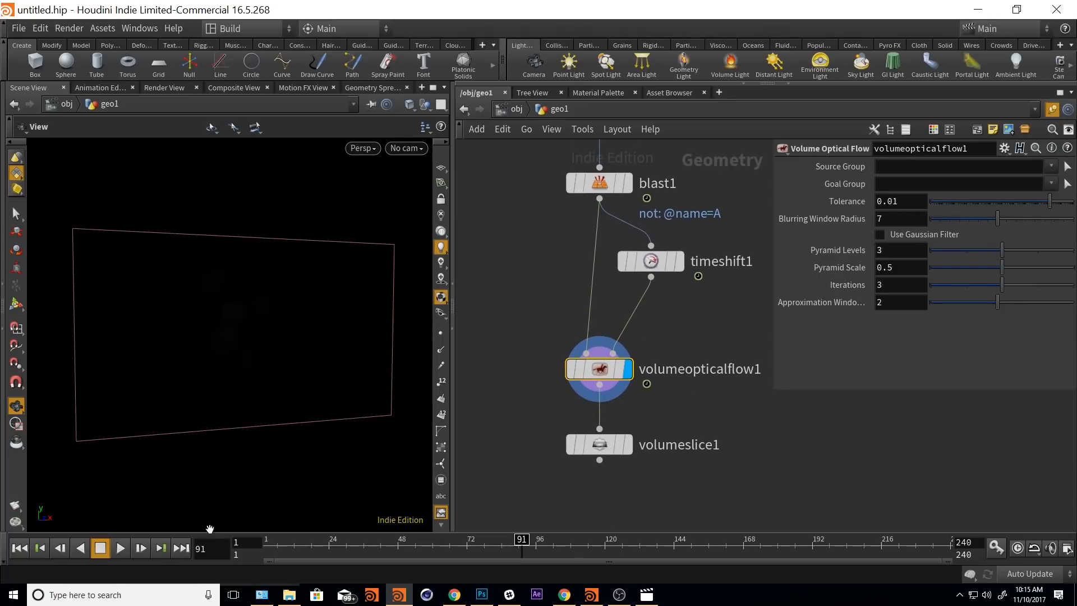
pyautogui.moveTo(307, 555); pyautogui.dragTo(467, 555)
pyautogui.moveTo(275, 347); pyautogui.dragTo(288, 378)
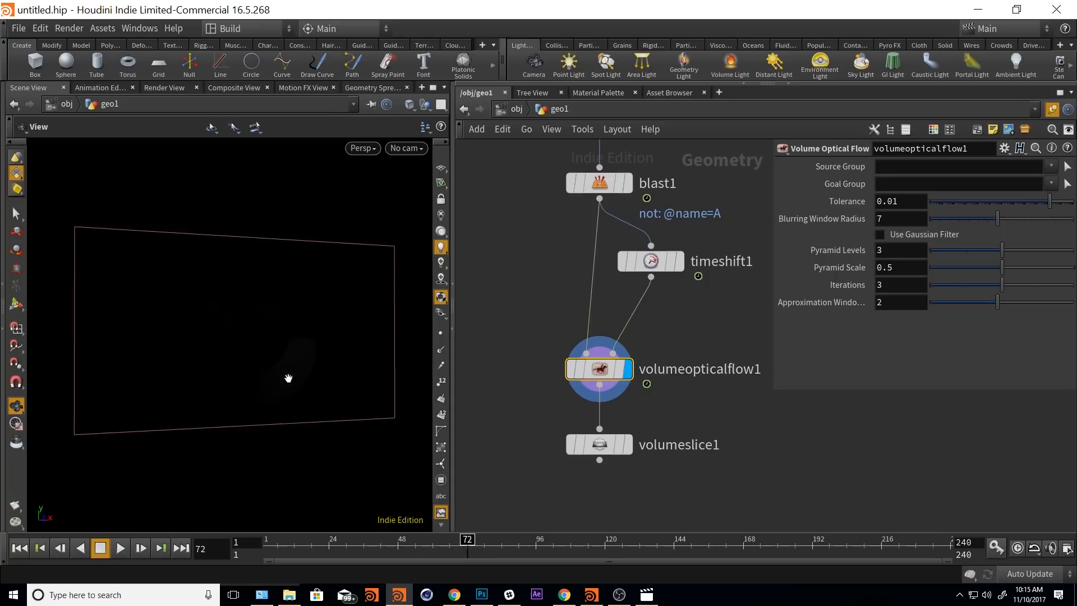
pyautogui.click(120, 547)
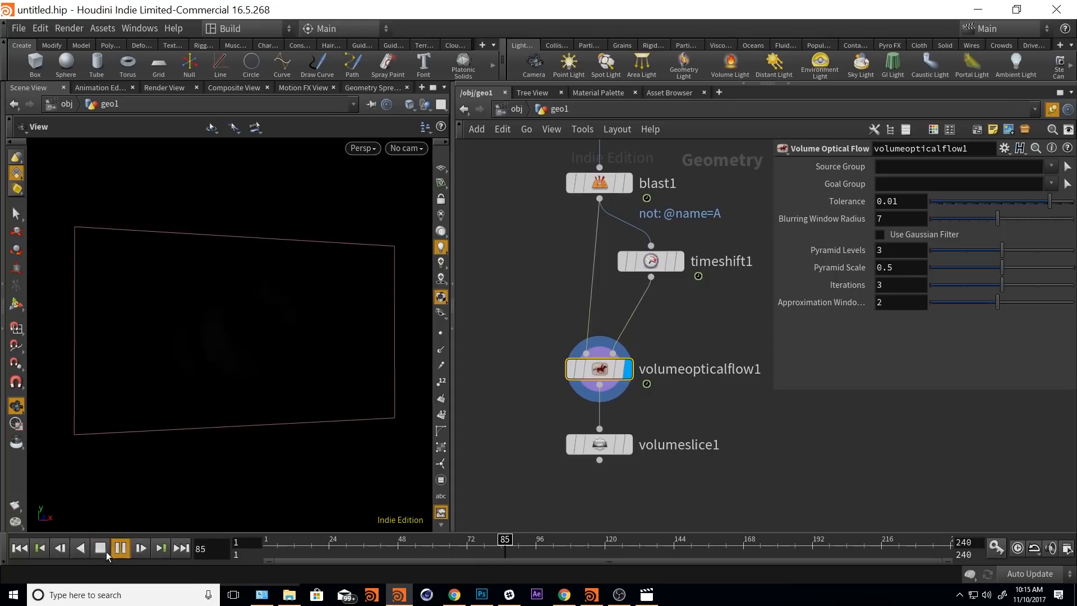
pyautogui.moveTo(271, 392); pyautogui.dragTo(216, 320)
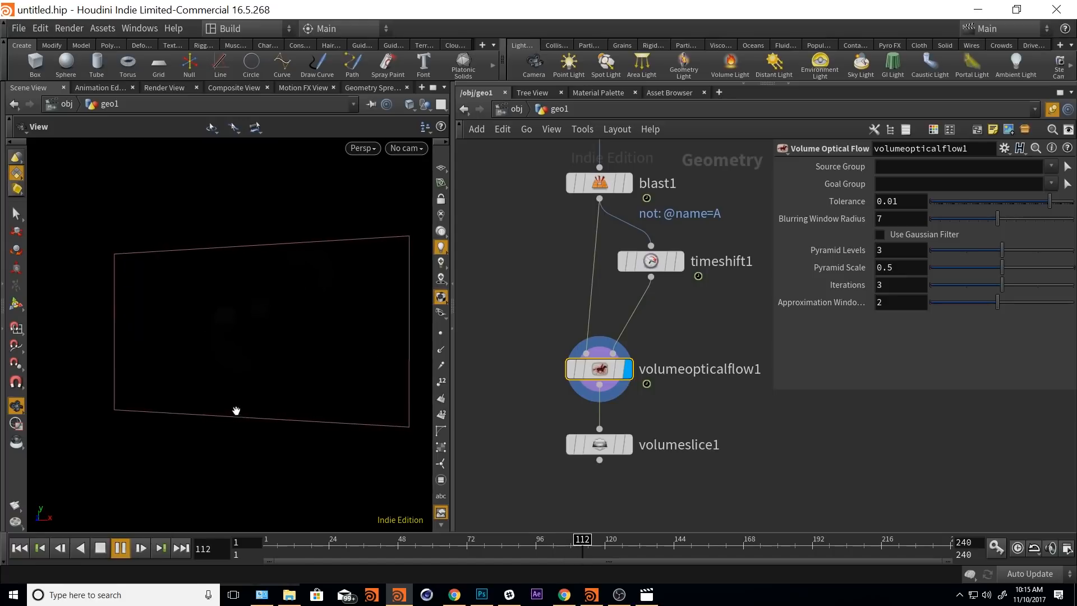
pyautogui.moveTo(236, 413); pyautogui.dragTo(322, 392)
pyautogui.press('Escape')
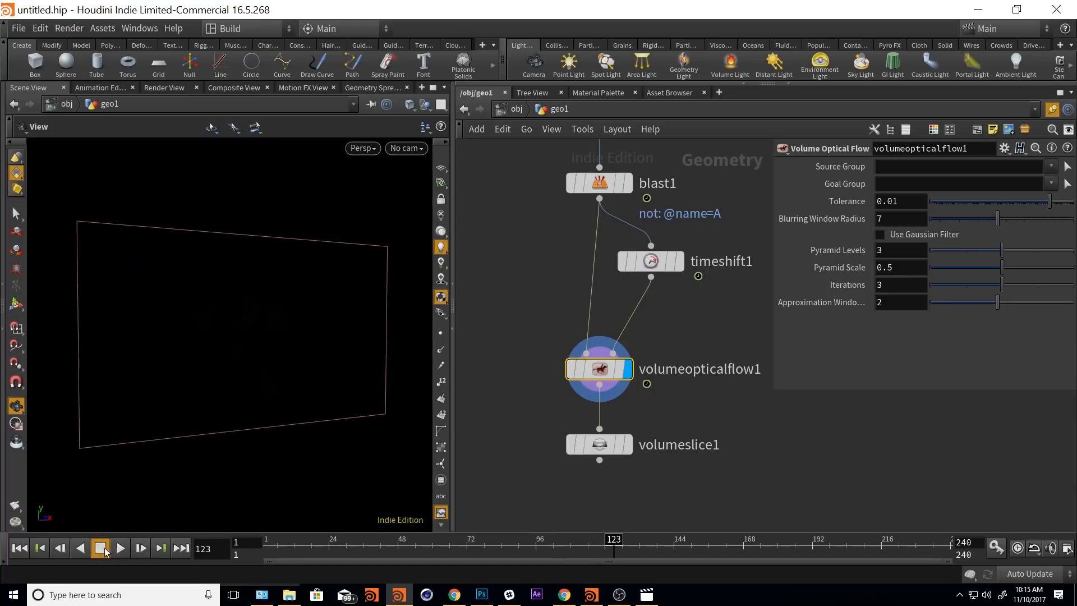
# - Display volumeslice1 and play the animation to examine the optical flow as coloured points
pyautogui.click(613, 445)
pyautogui.click(627, 444)
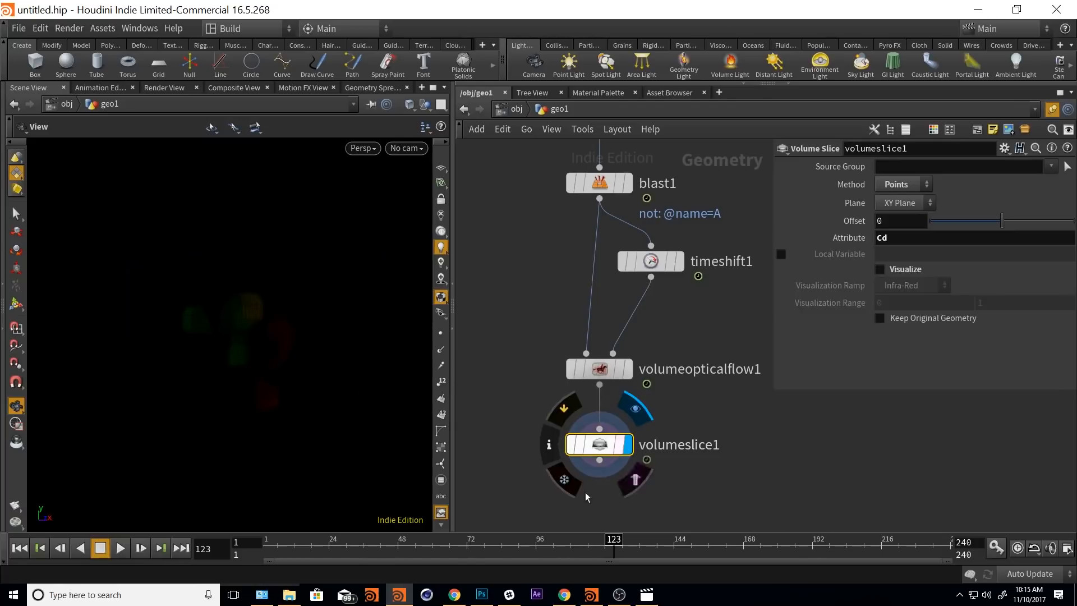
pyautogui.moveTo(244, 363); pyautogui.dragTo(279, 372)
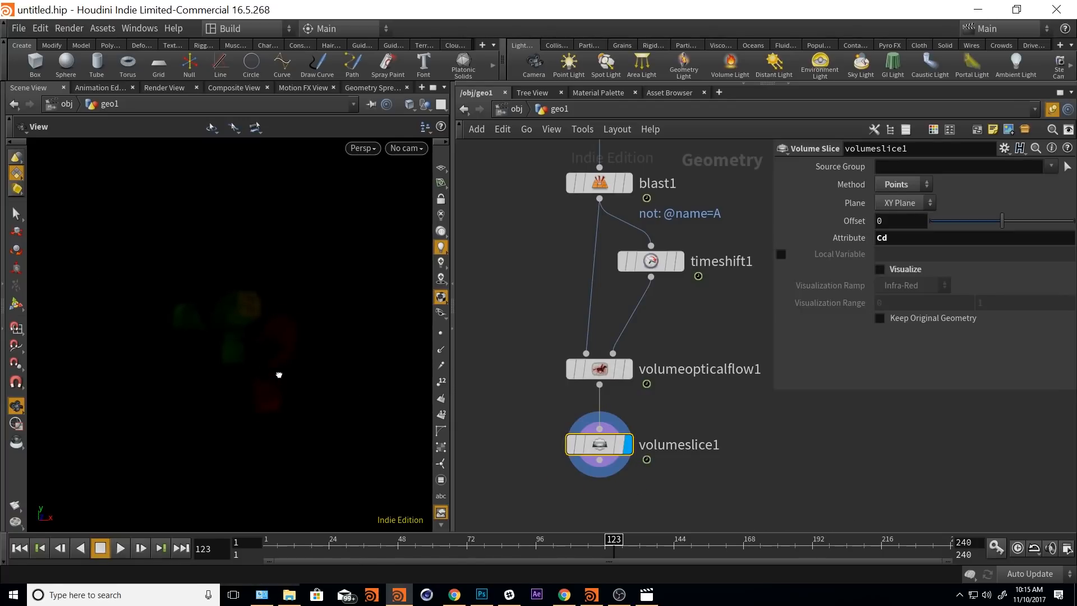
pyautogui.click(122, 549)
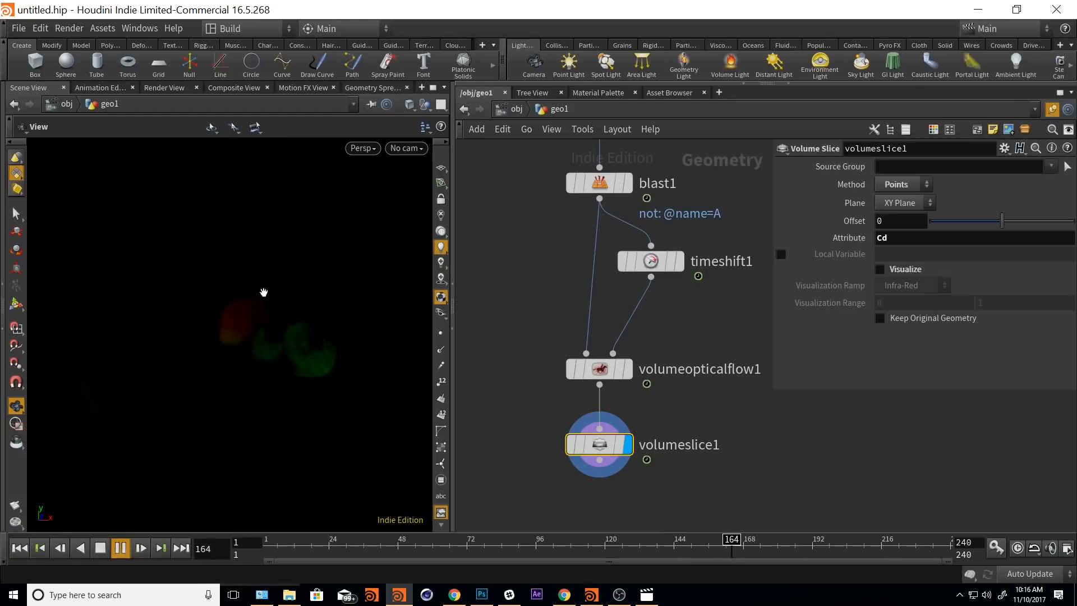
pyautogui.click(100, 548)
pyautogui.hotkey('alt', 'Tab')
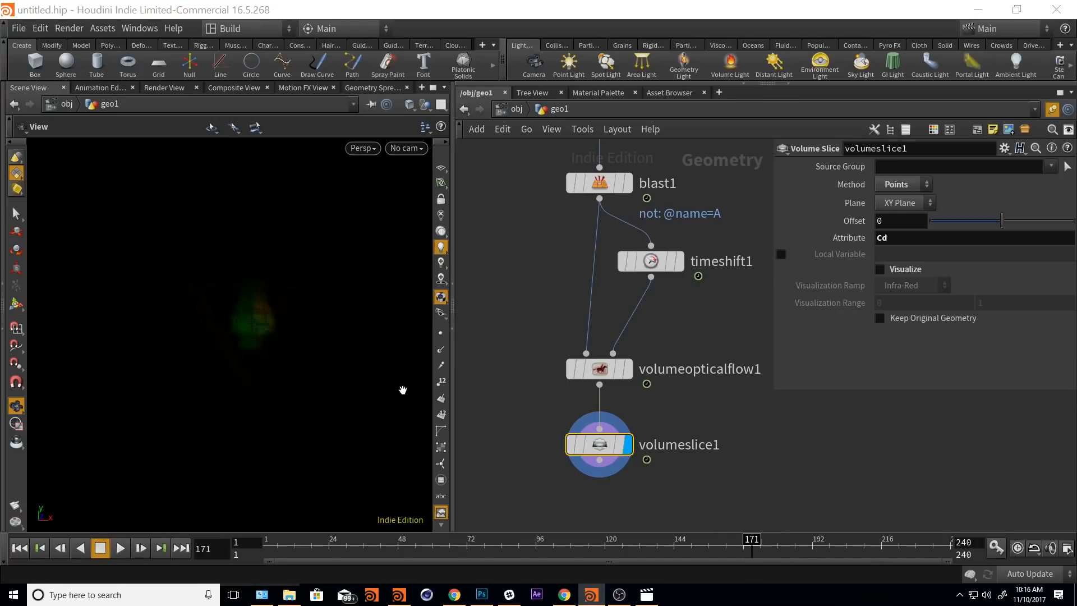
# - Select volumeopticalflow1, try a different Tolerance and undo the change
pyautogui.click(603, 370)
pyautogui.moveTo(604, 371)
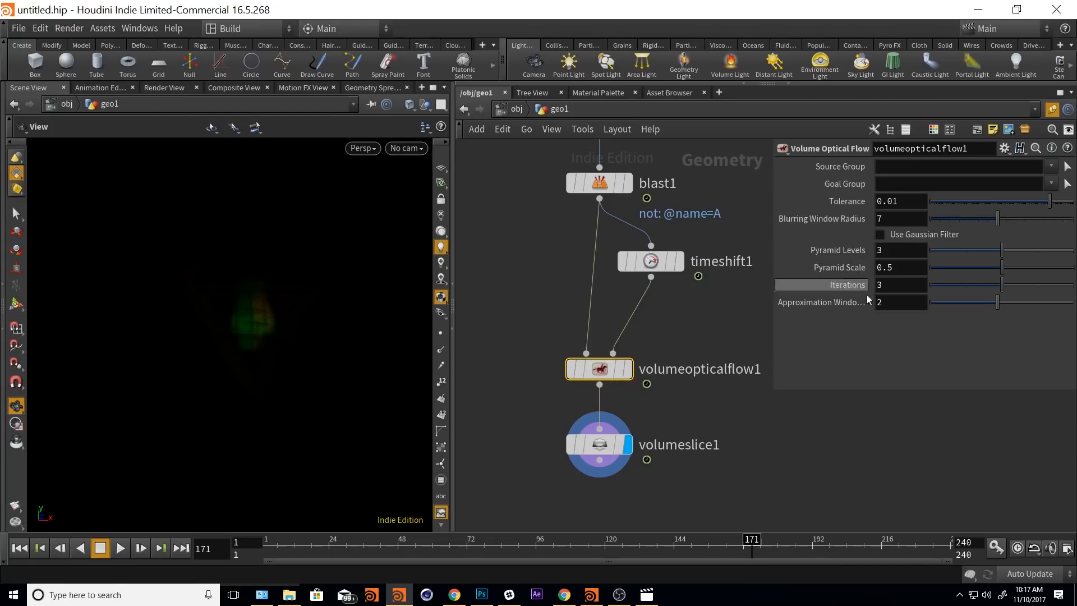
pyautogui.moveTo(1042, 200); pyautogui.dragTo(1007, 204)
pyautogui.hotkey('ctrl', 'z')
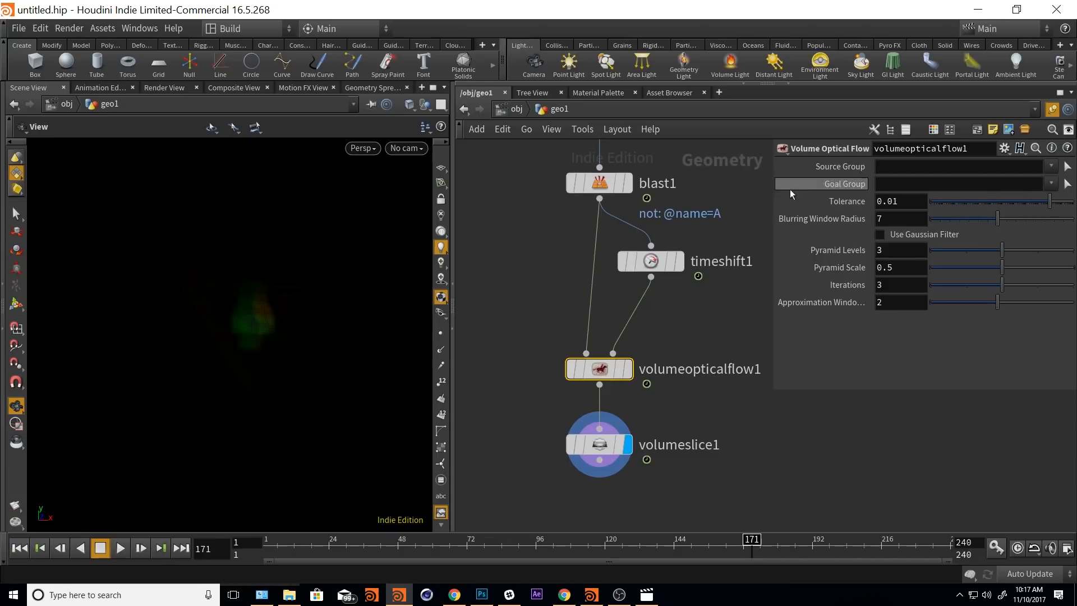
# - Switch to the browser and review the Volume Optical Flow geometry node documentation page
pyautogui.click(564, 594)
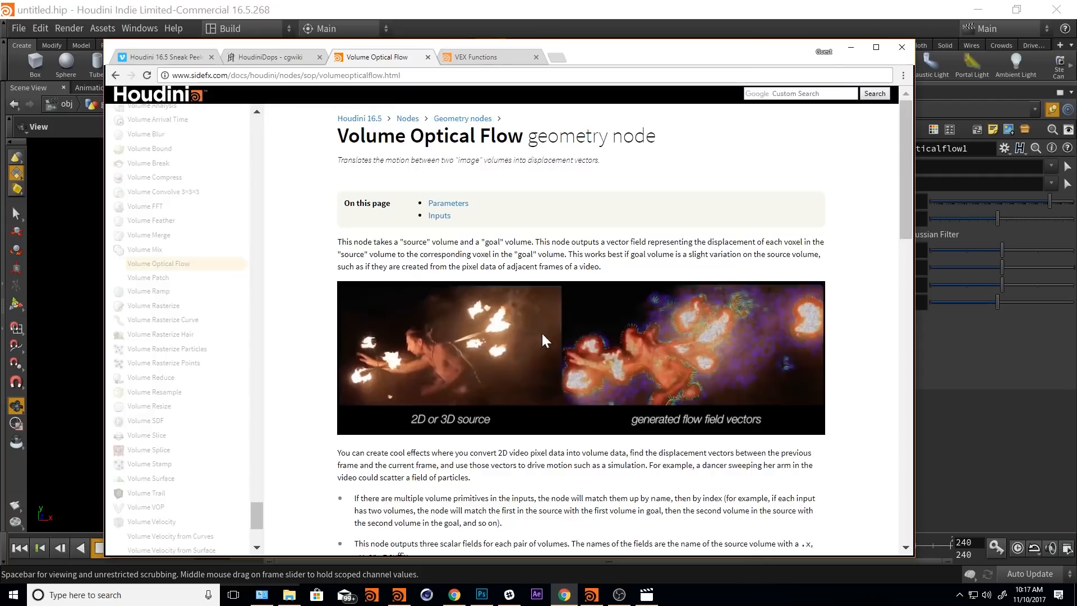
pyautogui.moveTo(395, 136); pyautogui.dragTo(609, 148)
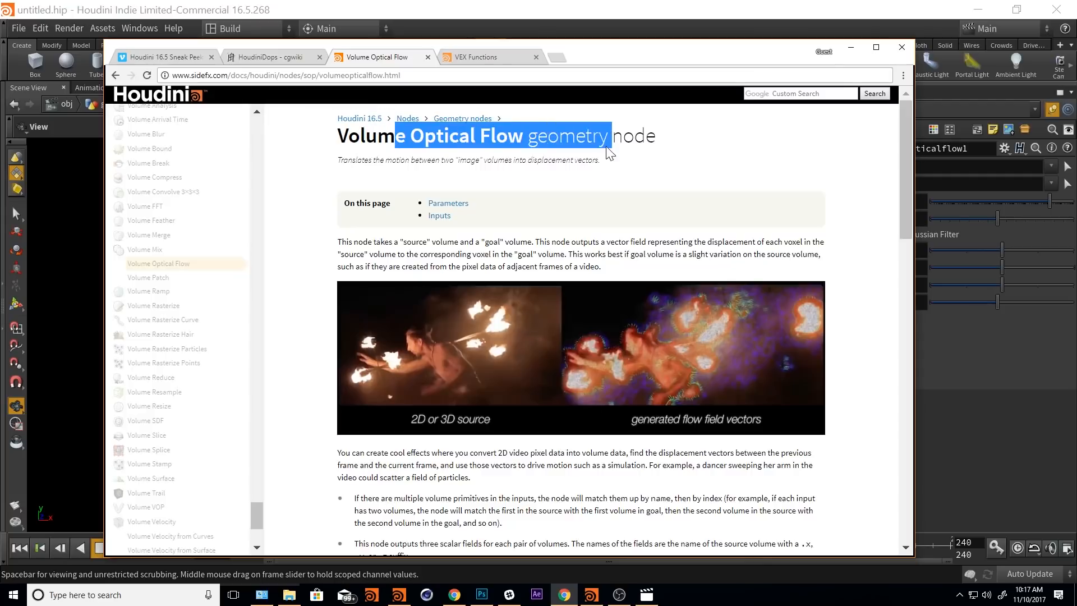
pyautogui.click(845, 124)
pyautogui.moveTo(900, 139); pyautogui.dragTo(980, 309)
pyautogui.click(980, 308)
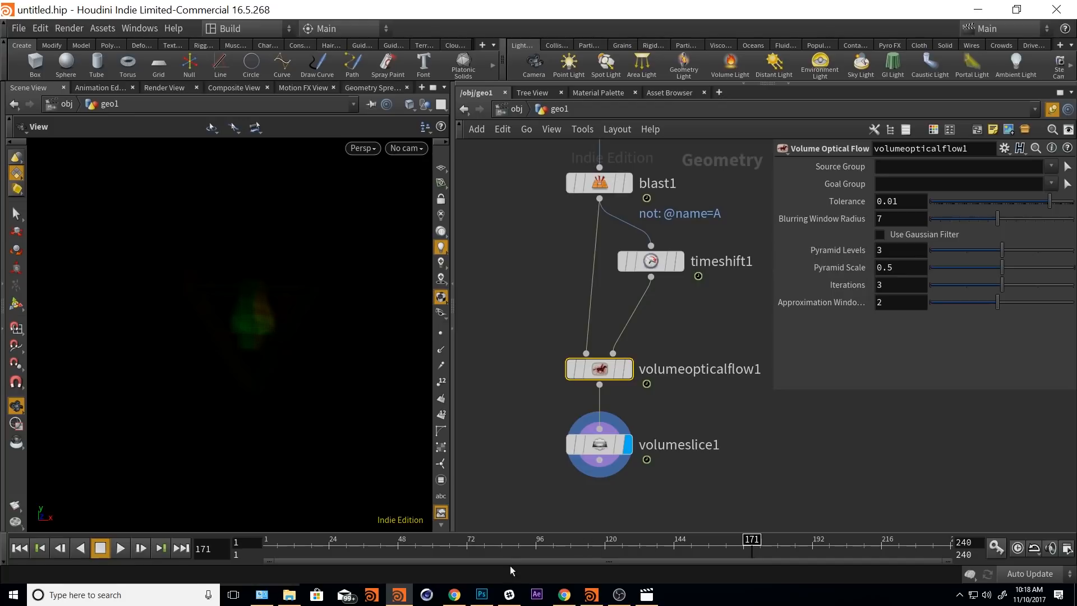
# - Switch to Photoshop and reveal Layer 4 and Layer 5 of the pyramid diagram in Oflow_Diagram.psd
pyautogui.click(481, 595)
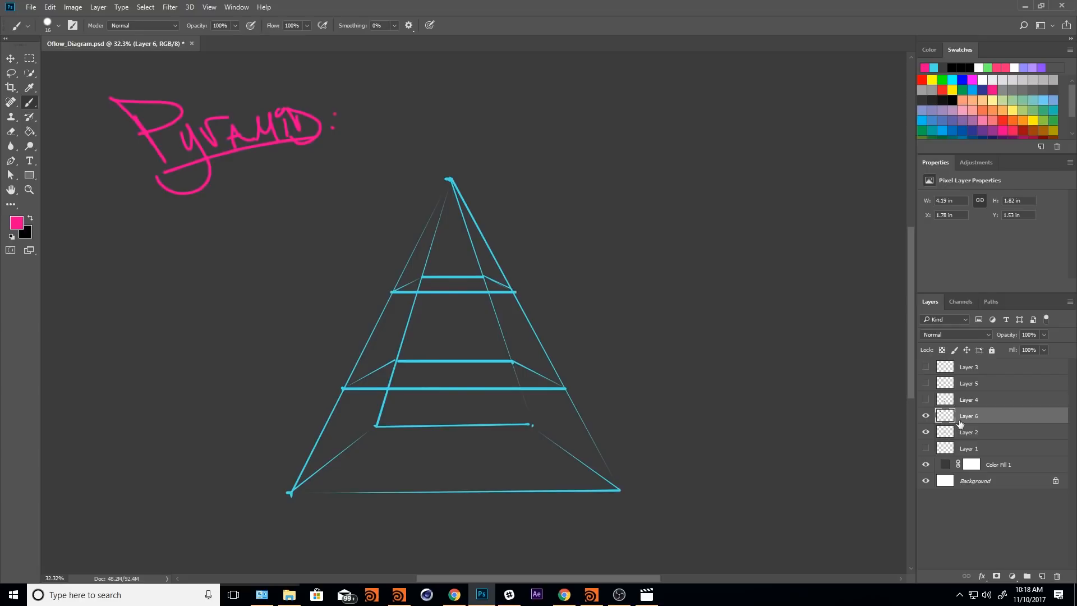
pyautogui.click(926, 400)
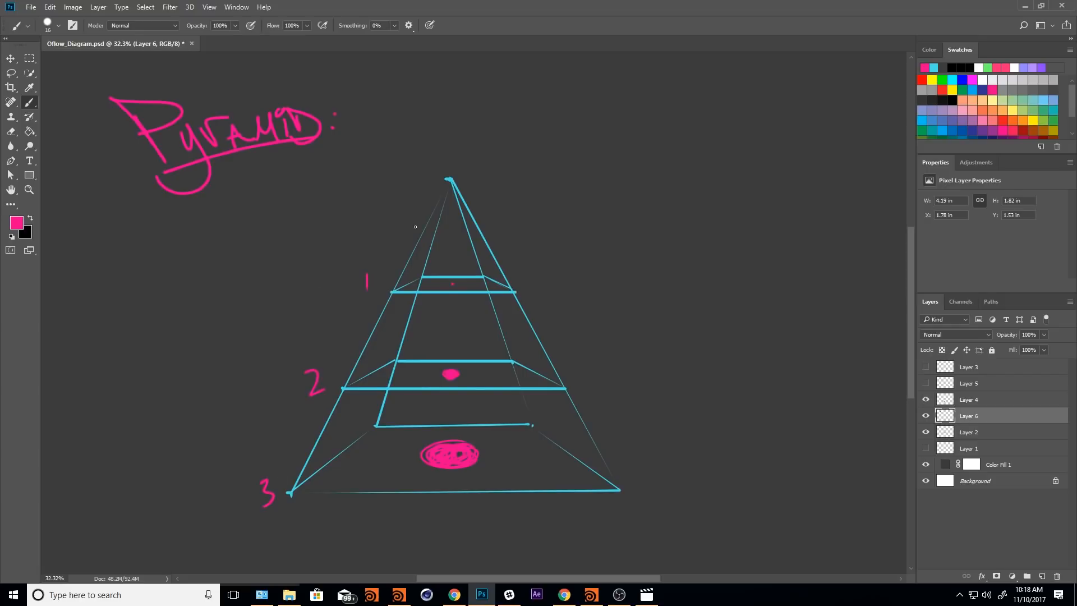
pyautogui.click(950, 400)
pyautogui.click(926, 383)
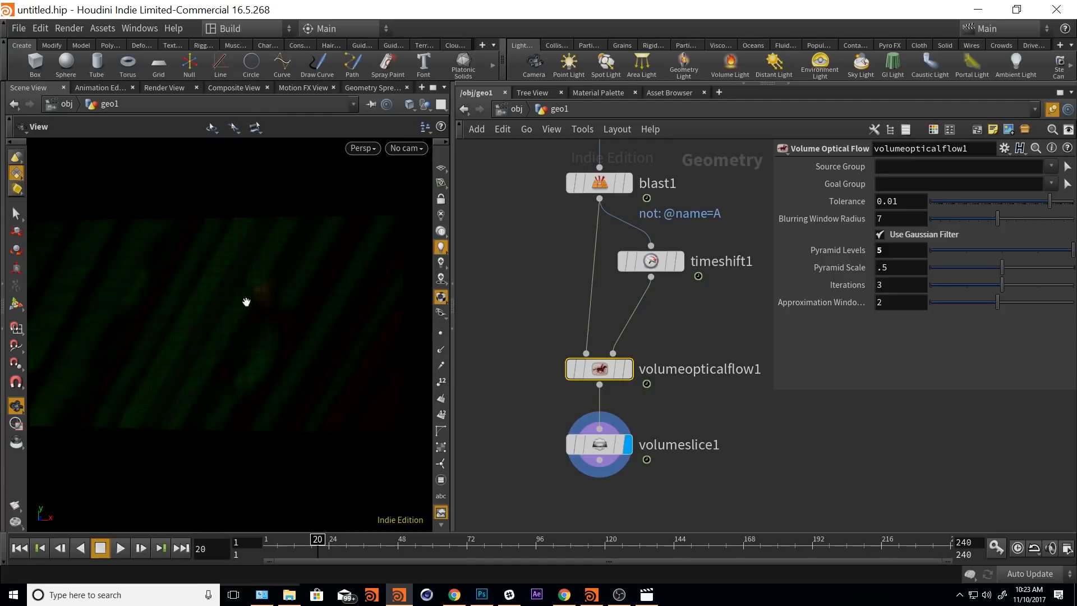
pyautogui.moveTo(246, 301); pyautogui.dragTo(276, 341)
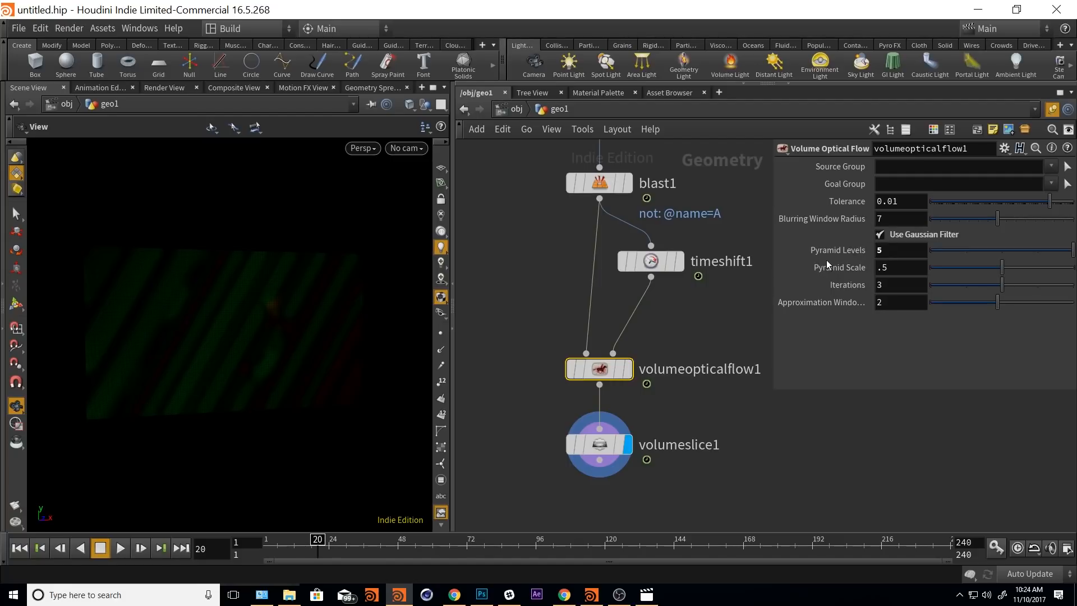
pyautogui.moveTo(829, 251)
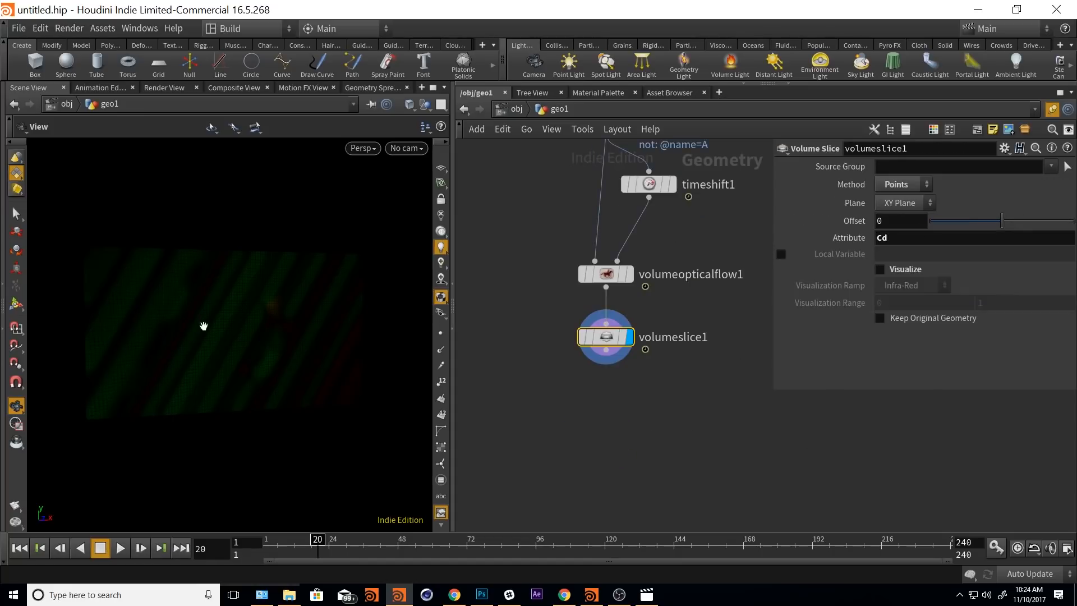
pyautogui.scroll(1, 209, 325)
pyautogui.moveTo(236, 339); pyautogui.dragTo(234, 343)
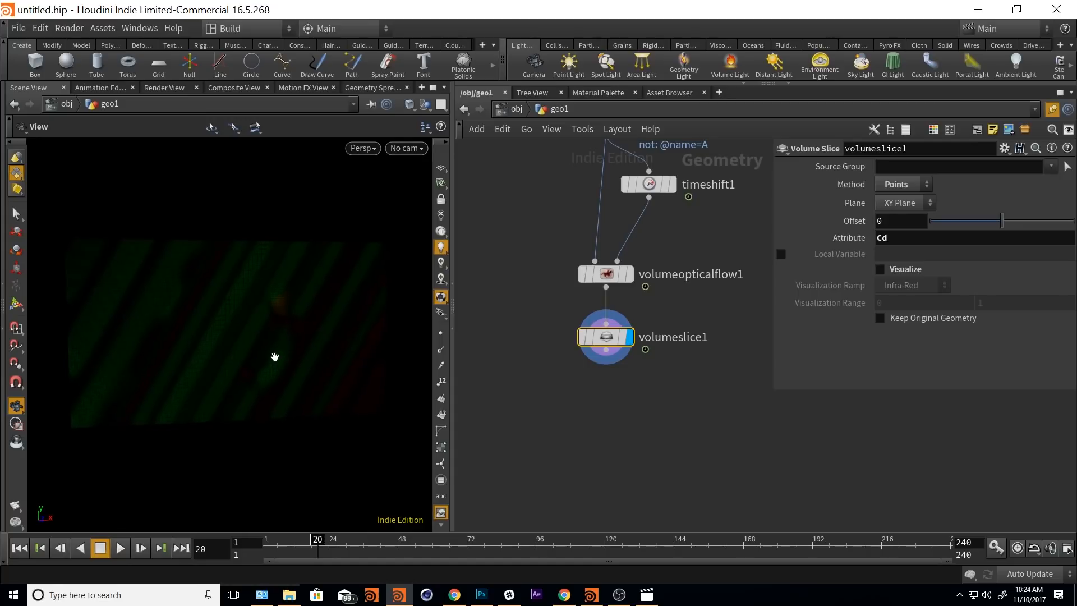
# - Add an Attribute Wrangle node below volumeslice1, connect volumeslice1 to its first input and display it
pyautogui.moveTo(667, 388); pyautogui.dragTo(717, 410, button='middle')
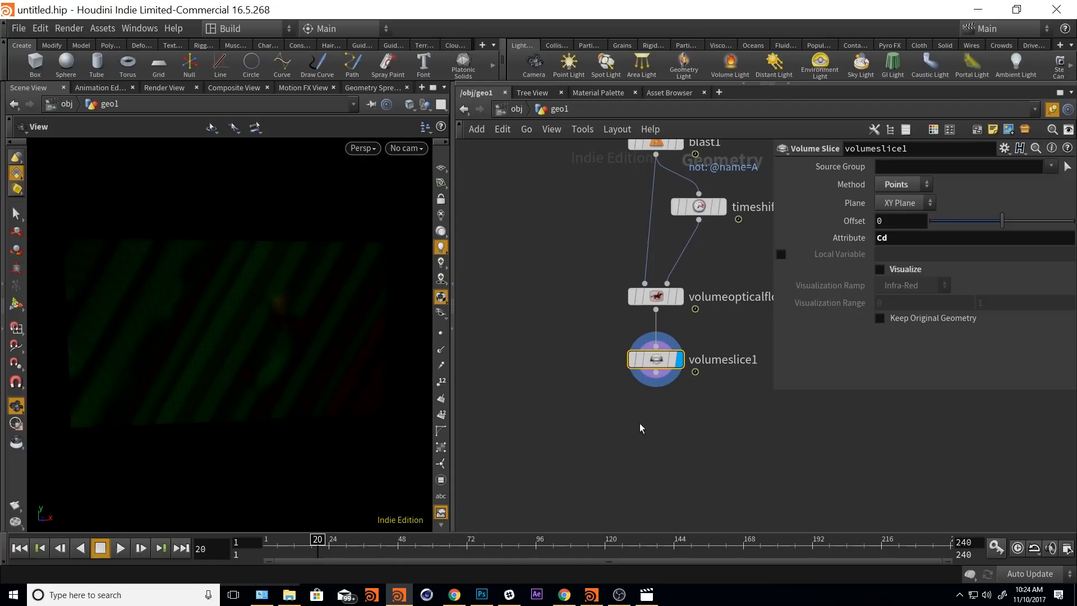
pyautogui.press('Tab')
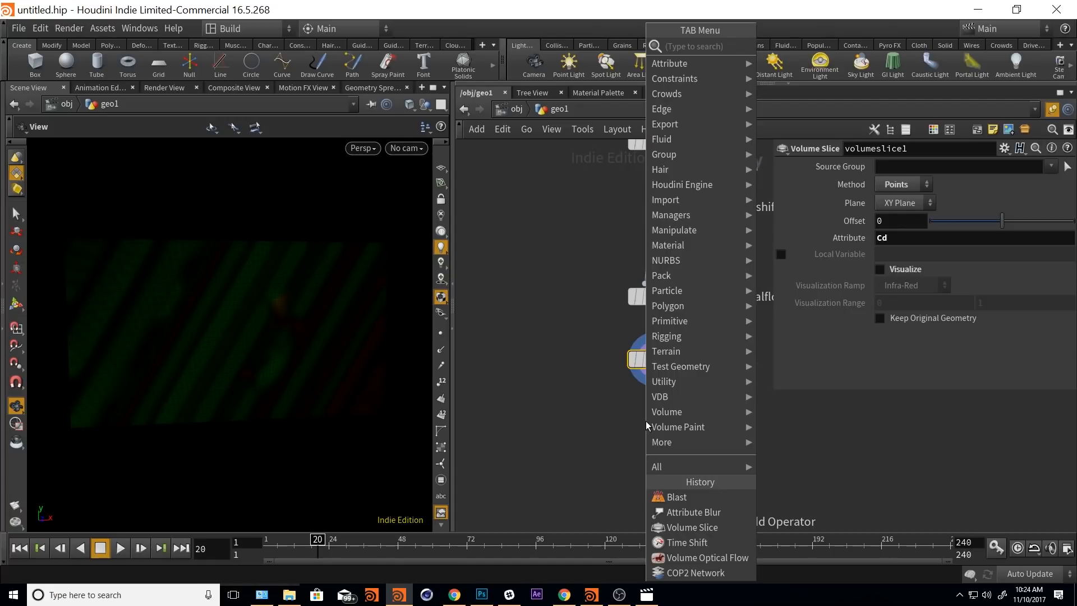
pyautogui.write('attr')
pyautogui.write('i')
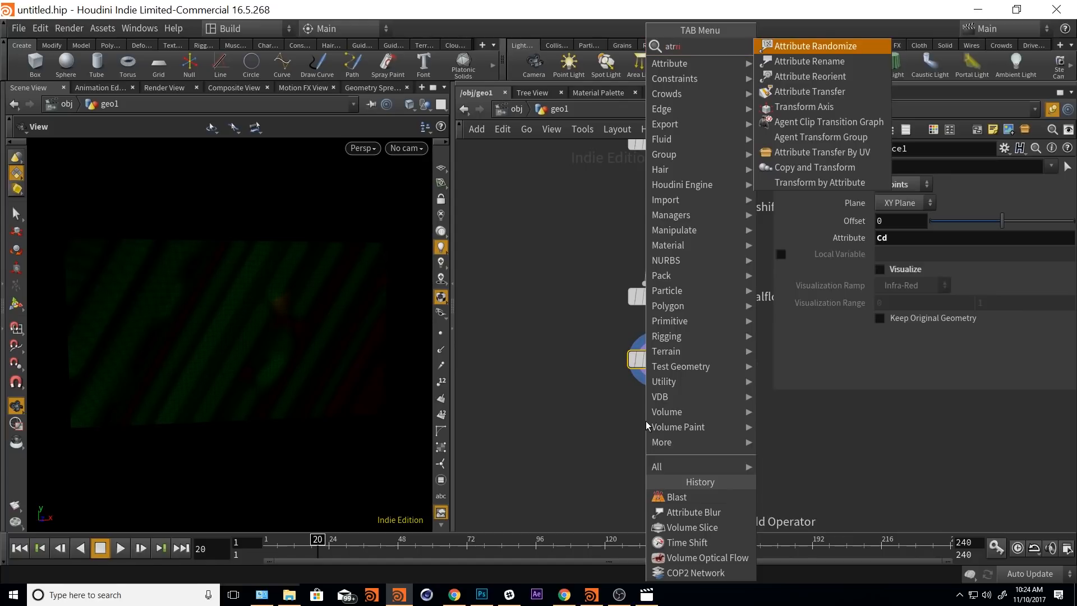
pyautogui.write('bute wra')
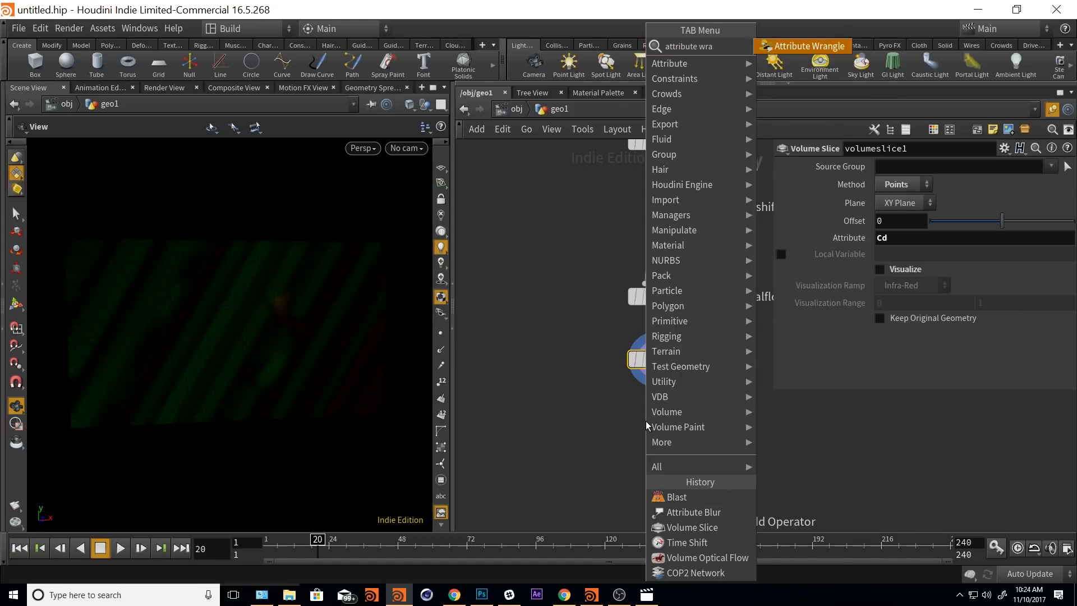
pyautogui.press('Return')
pyautogui.click(645, 422)
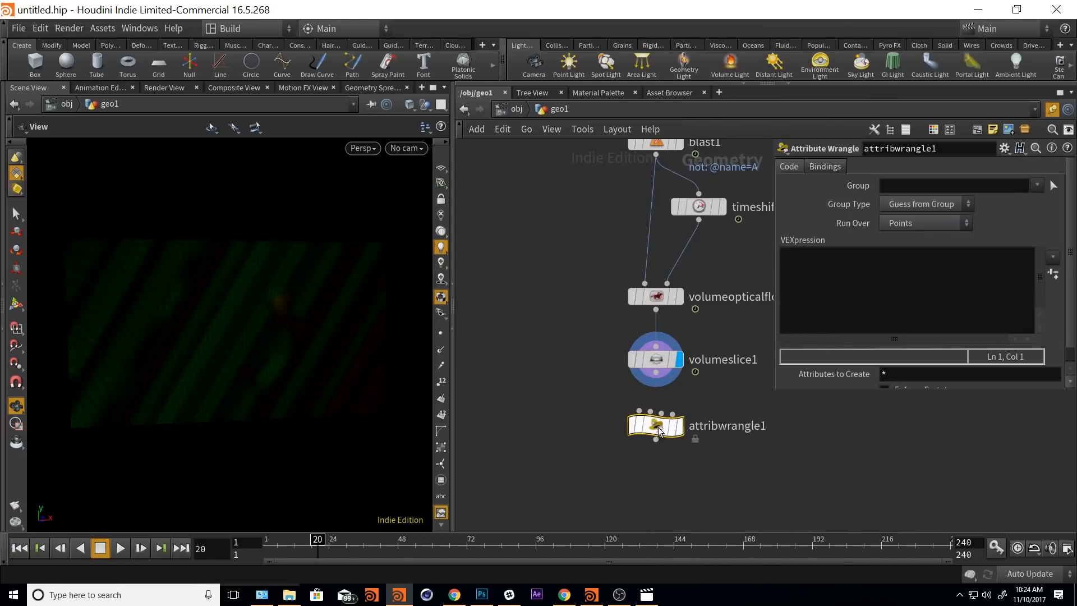
pyautogui.moveTo(640, 411); pyautogui.dragTo(656, 370)
pyautogui.click(679, 425)
# - Check the node info of attribwrangle1 and examine its point positions and Cd values in the geometry spreadsheet
pyautogui.click(924, 276)
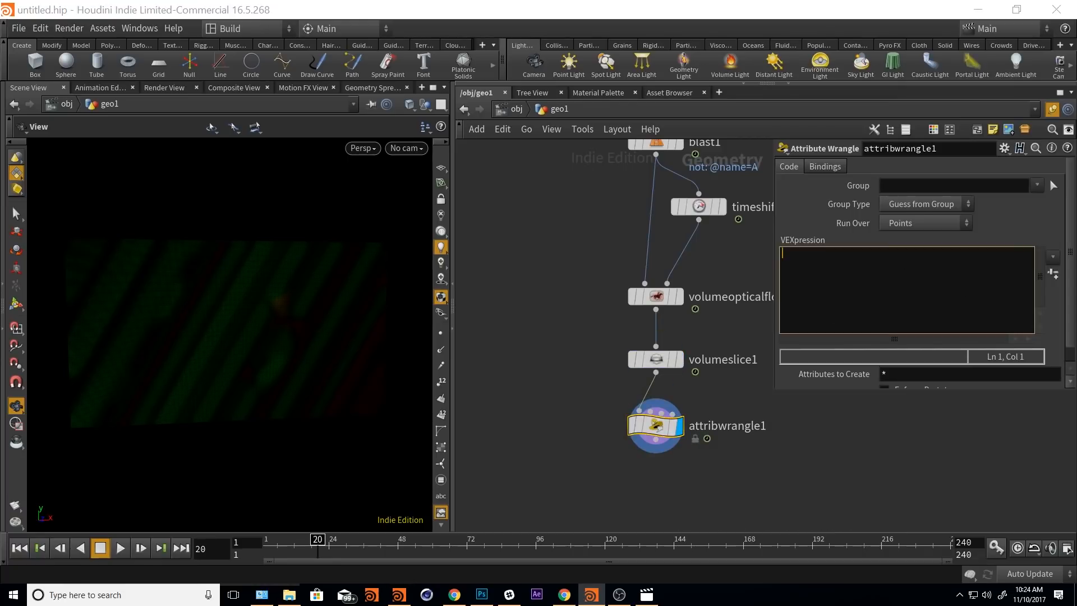
pyautogui.middleClick(648, 430)
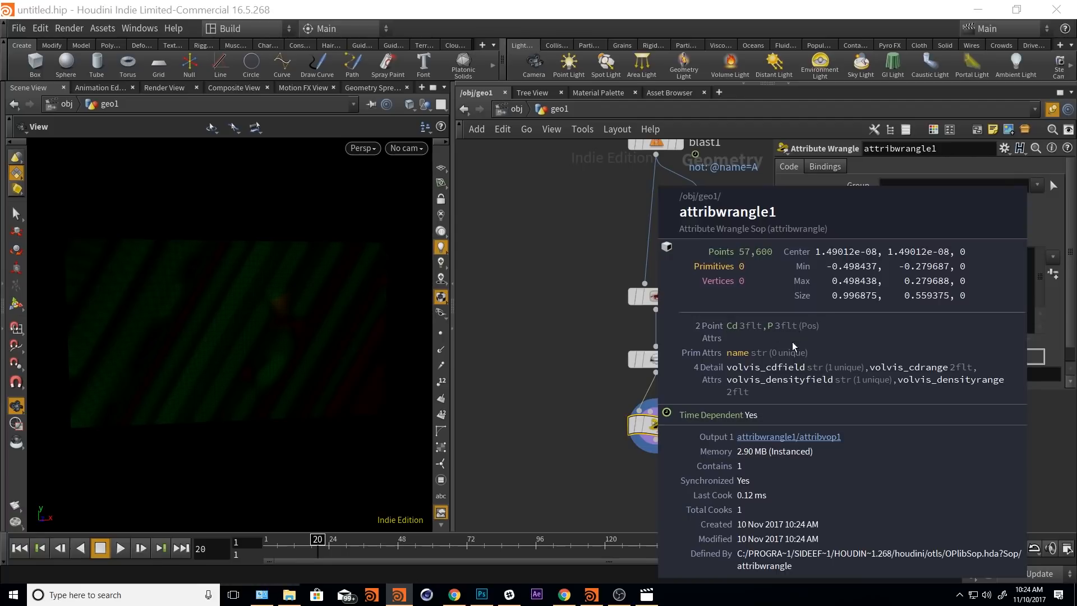
pyautogui.click(368, 88)
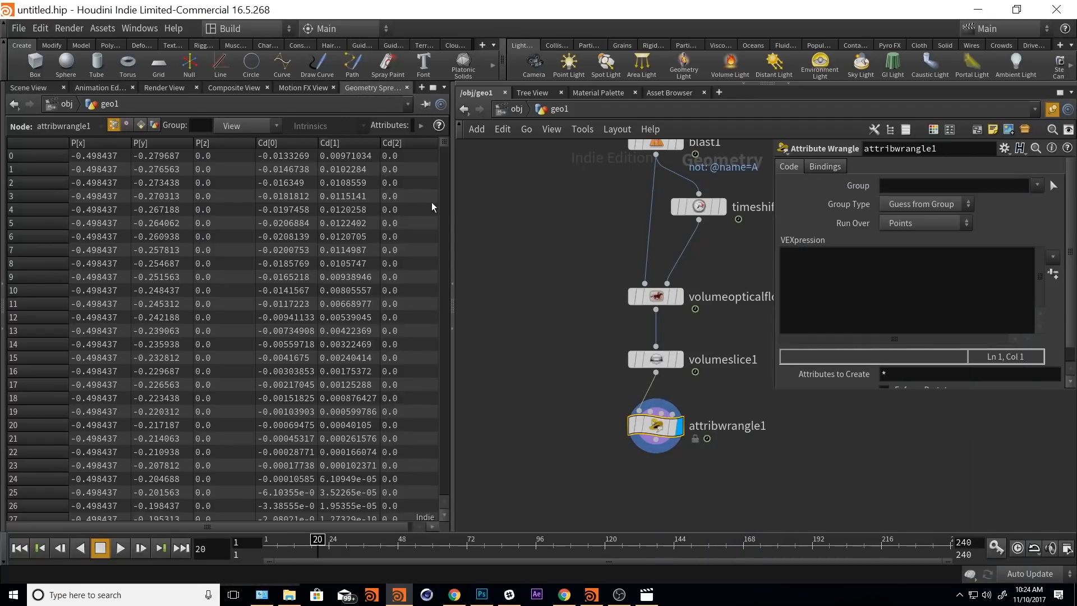
pyautogui.moveTo(453, 207); pyautogui.dragTo(515, 207)
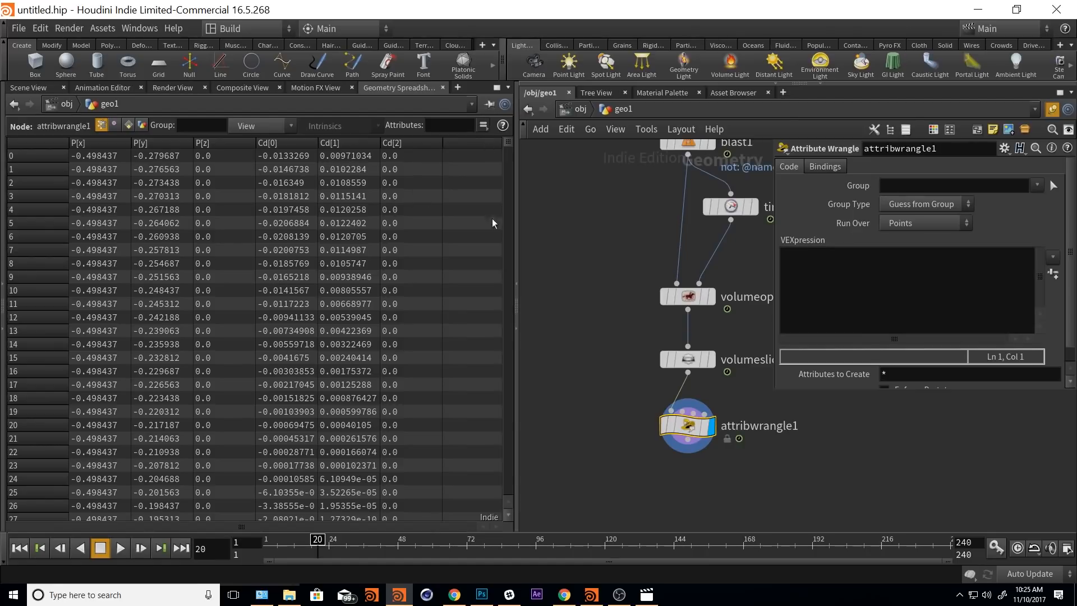
pyautogui.moveTo(508, 149); pyautogui.dragTo(537, 87)
pyautogui.click(28, 88)
pyautogui.click(849, 276)
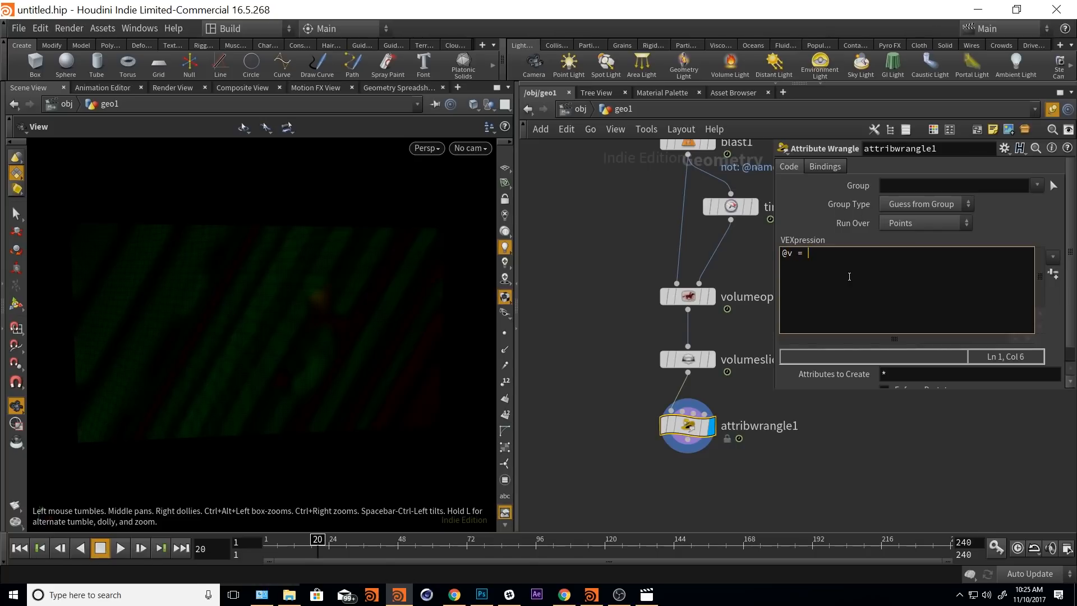
pyautogui.write('@v = @Cd;')
pyautogui.moveTo(824, 253); pyautogui.dragTo(816, 253)
pyautogui.click(812, 253)
pyautogui.click(829, 253)
pyautogui.click(505, 366)
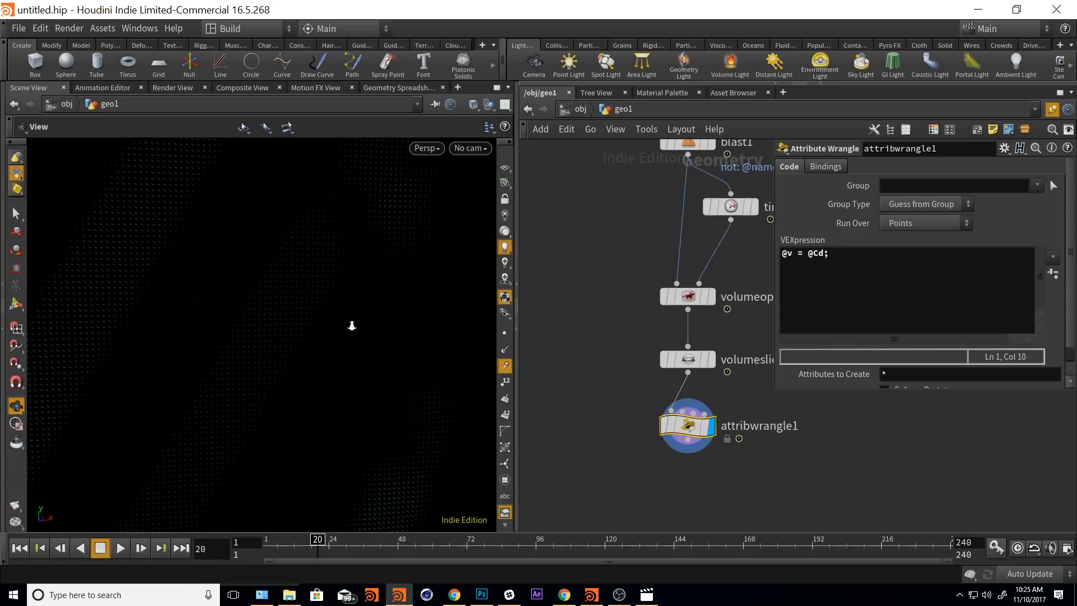
pyautogui.moveTo(343, 327); pyautogui.dragTo(324, 315)
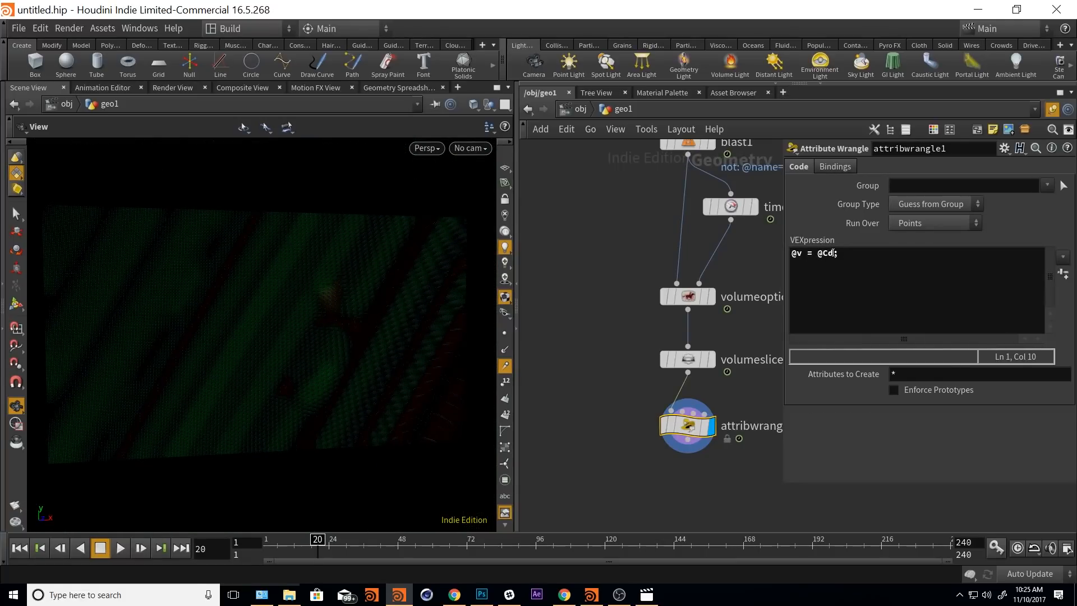
pyautogui.click(833, 253)
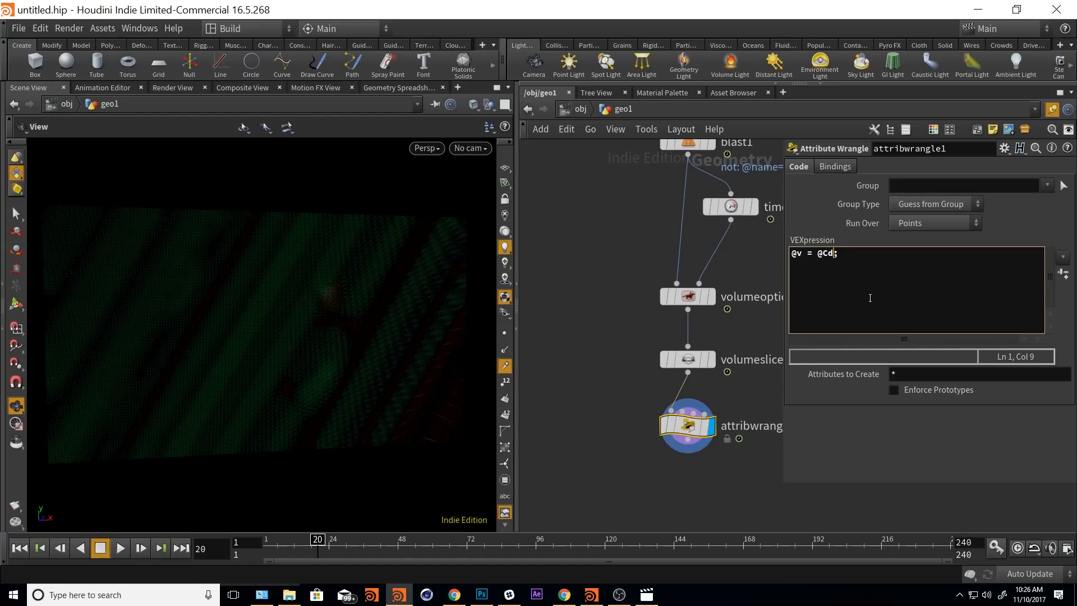
pyautogui.write('*')
pyautogui.write('chf(')
pyautogui.write('"multip')
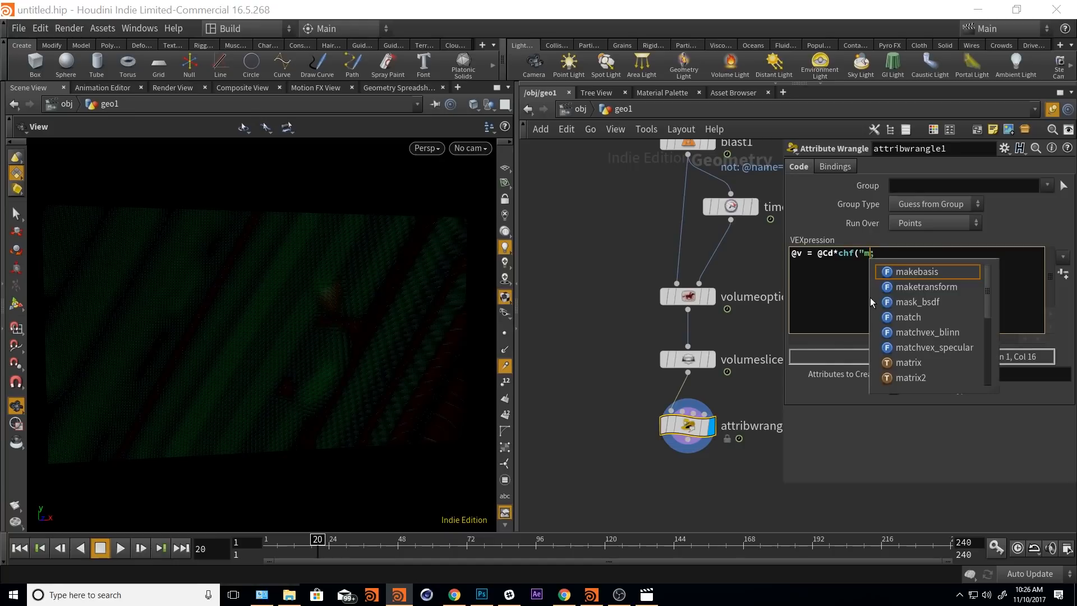
pyautogui.write('l')
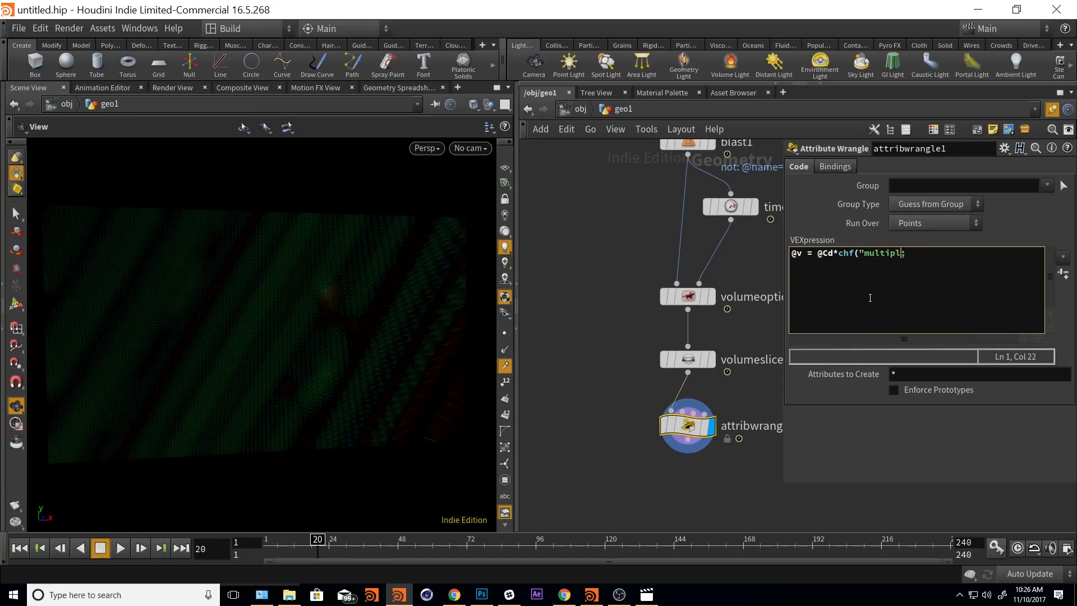
pyautogui.write('ier");')
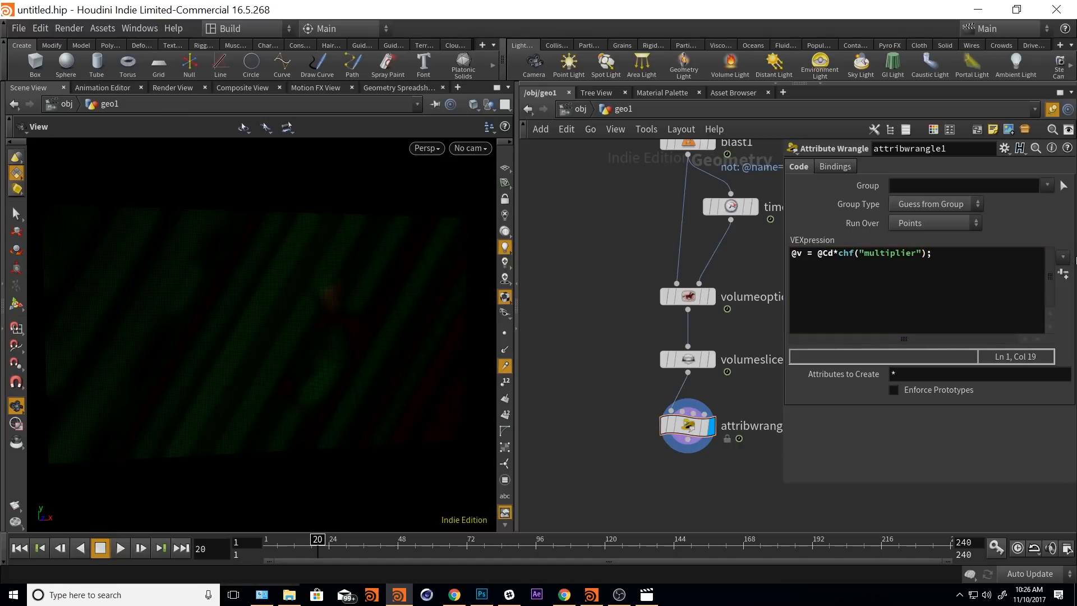
pyautogui.click(1061, 274)
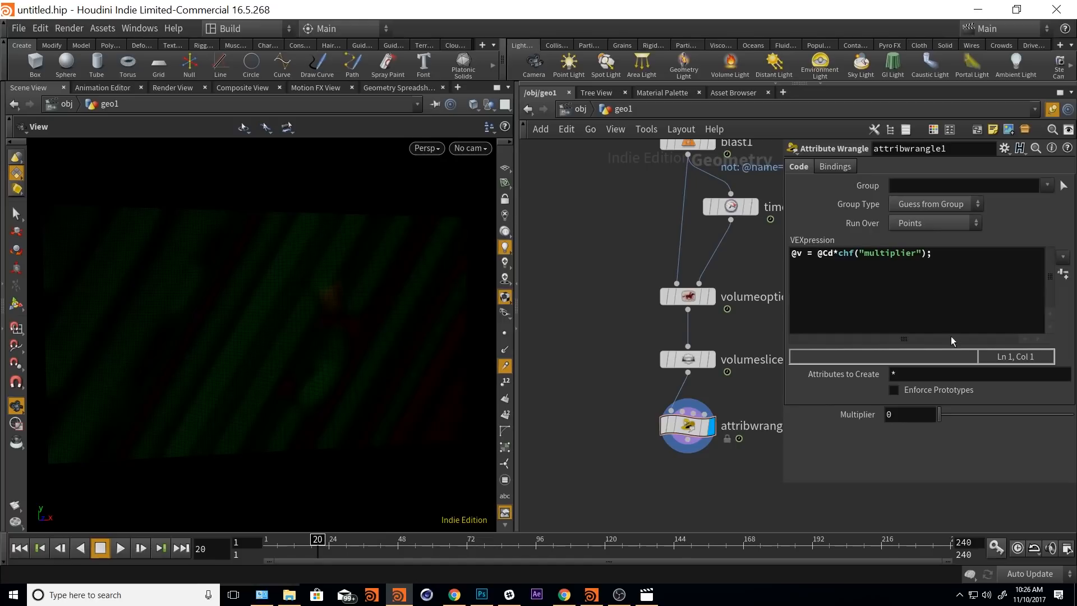
# - Set attribwrangle1's Multiplier to 100
pyautogui.moveTo(940, 418); pyautogui.dragTo(1021, 422)
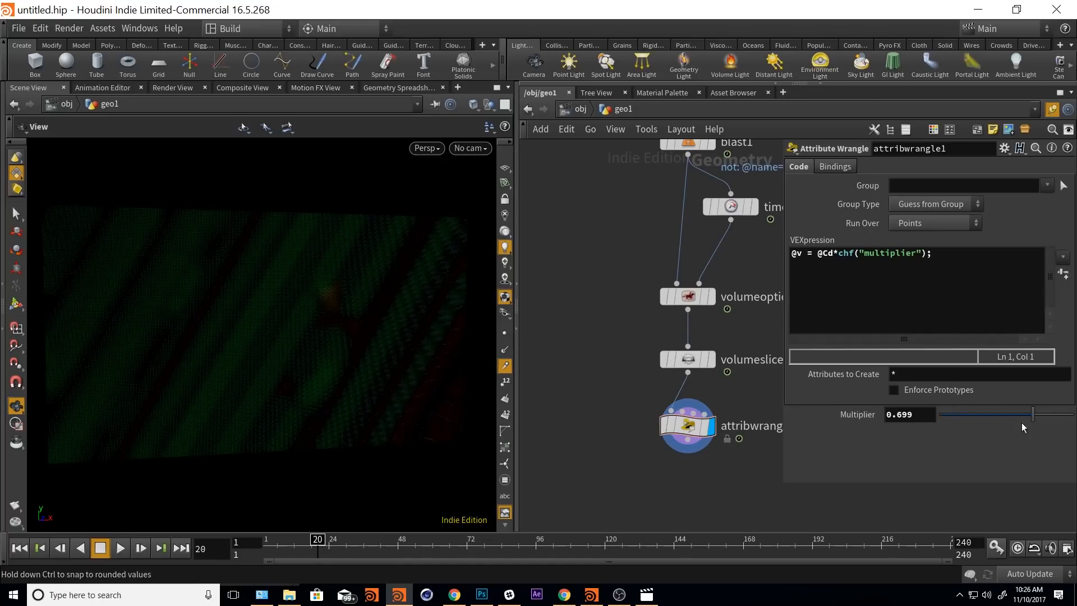
pyautogui.moveTo(898, 415)
pyautogui.mouseDown(button='middle')
pyautogui.moveTo(882, 422)
pyautogui.moveTo(919, 414)
pyautogui.mouseUp(button='middle')
pyautogui.moveTo(912, 415); pyautogui.dragTo(708, 380)
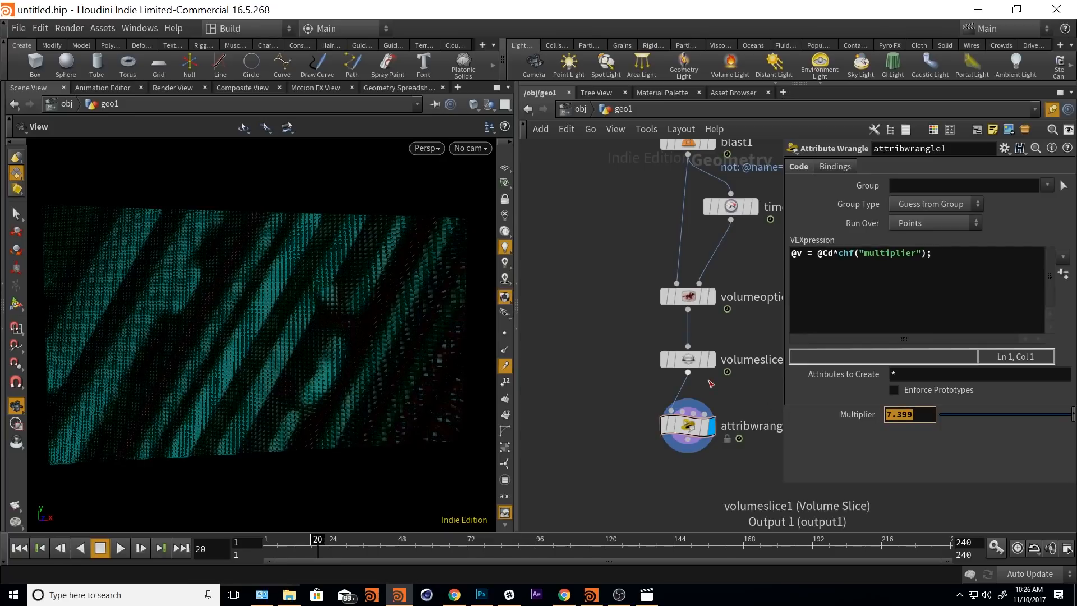
pyautogui.write('100')
pyautogui.press('Return')
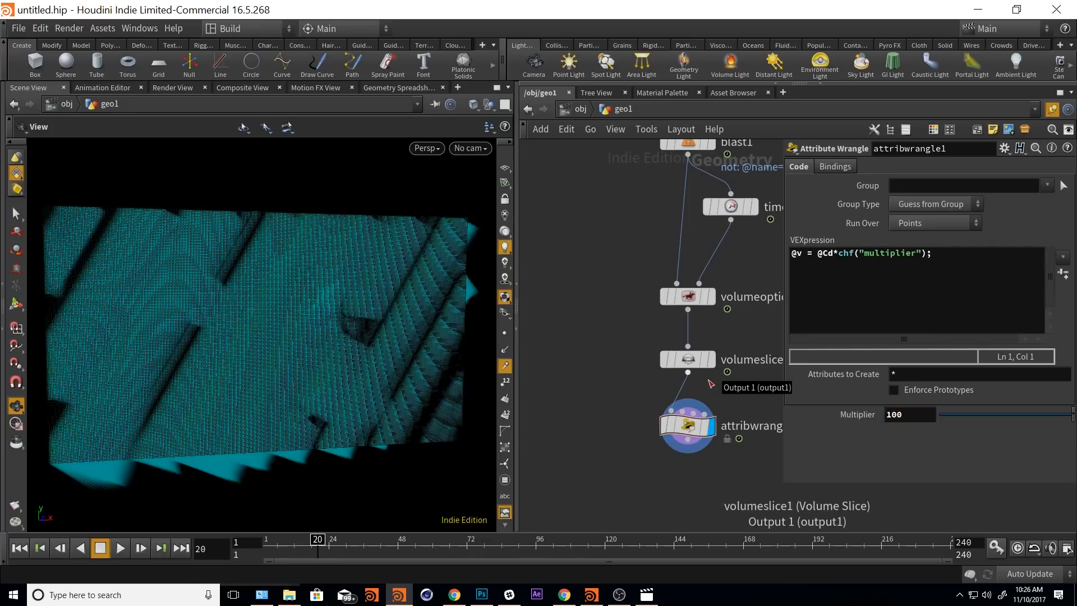
# - Scrub the timeline to frame 97 and inspect the velocity trails from several angles
pyautogui.moveTo(99, 423); pyautogui.dragTo(235, 457)
pyautogui.moveTo(315, 542); pyautogui.dragTo(443, 544)
pyautogui.scroll(-5, 296, 321)
pyautogui.moveTo(312, 354); pyautogui.dragTo(327, 427)
pyautogui.moveTo(446, 547); pyautogui.dragTo(539, 552)
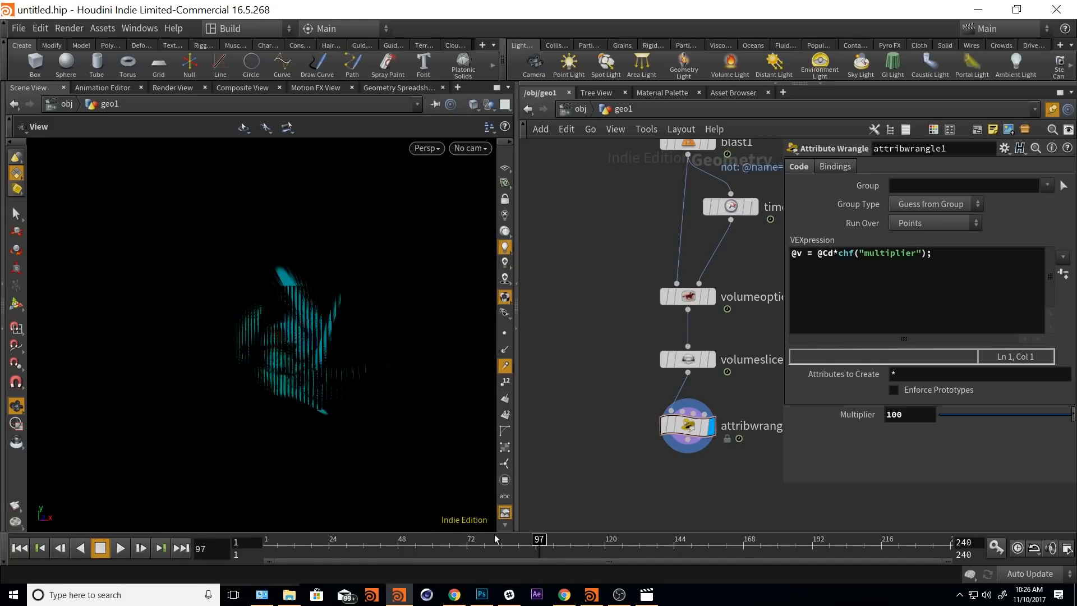
pyautogui.scroll(5, 332, 378)
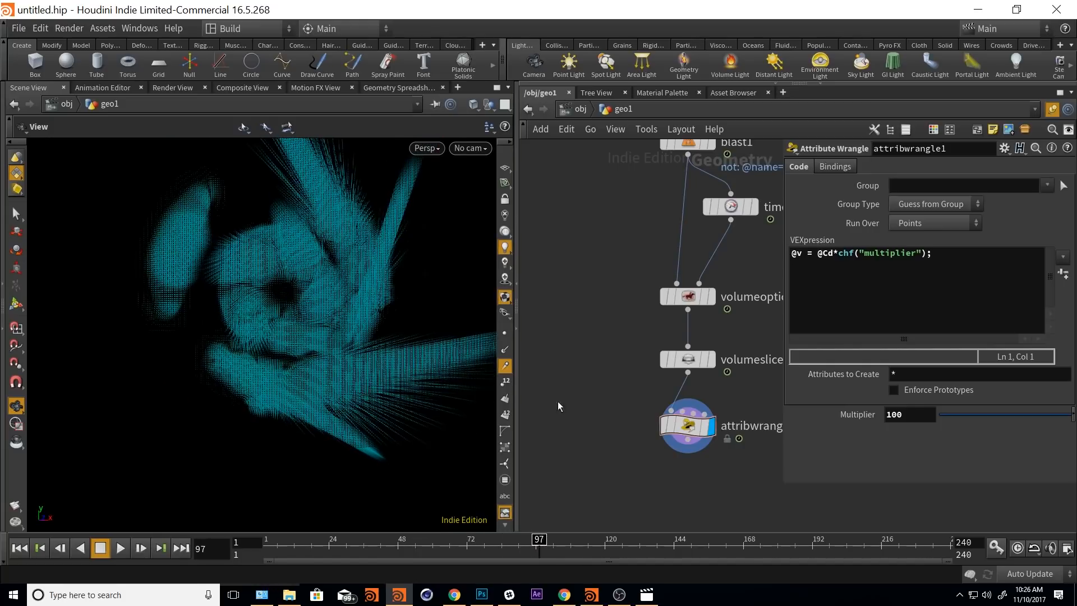
pyautogui.moveTo(365, 320); pyautogui.dragTo(348, 358)
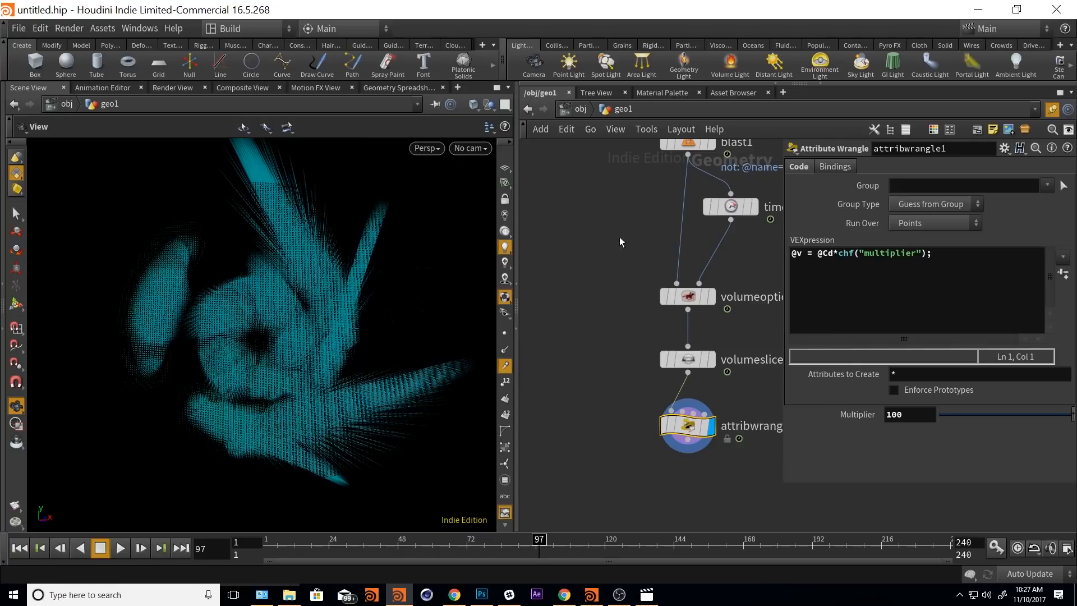
# - Select and display blast1 to view the isolated alpha volume
pyautogui.moveTo(619, 242); pyautogui.dragTo(617, 401, button='middle')
pyautogui.scroll(-2, 599, 277)
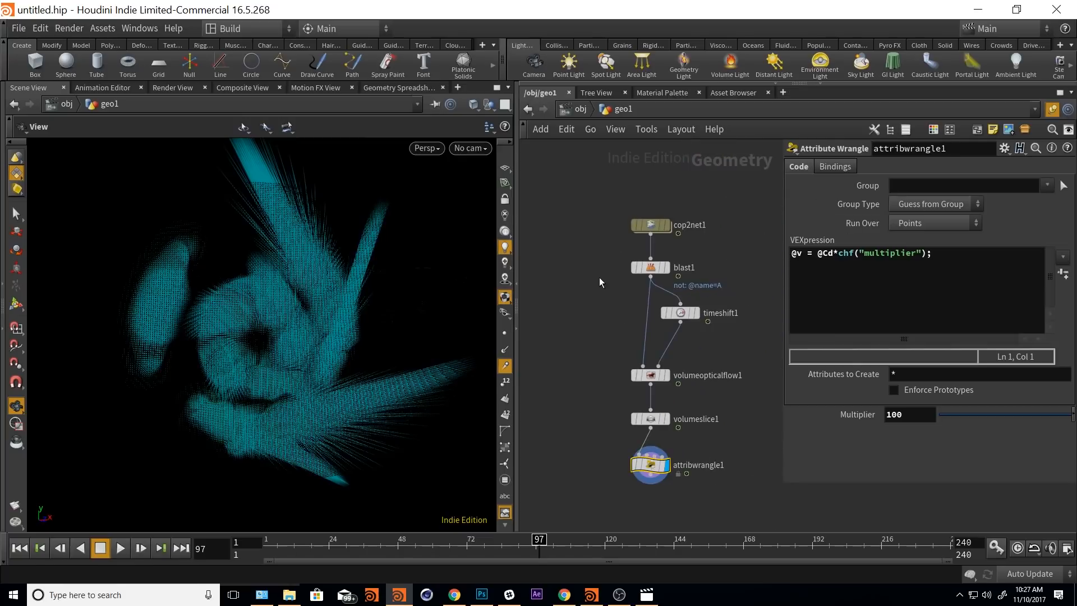
pyautogui.moveTo(603, 282); pyautogui.dragTo(608, 265, button='middle')
pyautogui.click(657, 251)
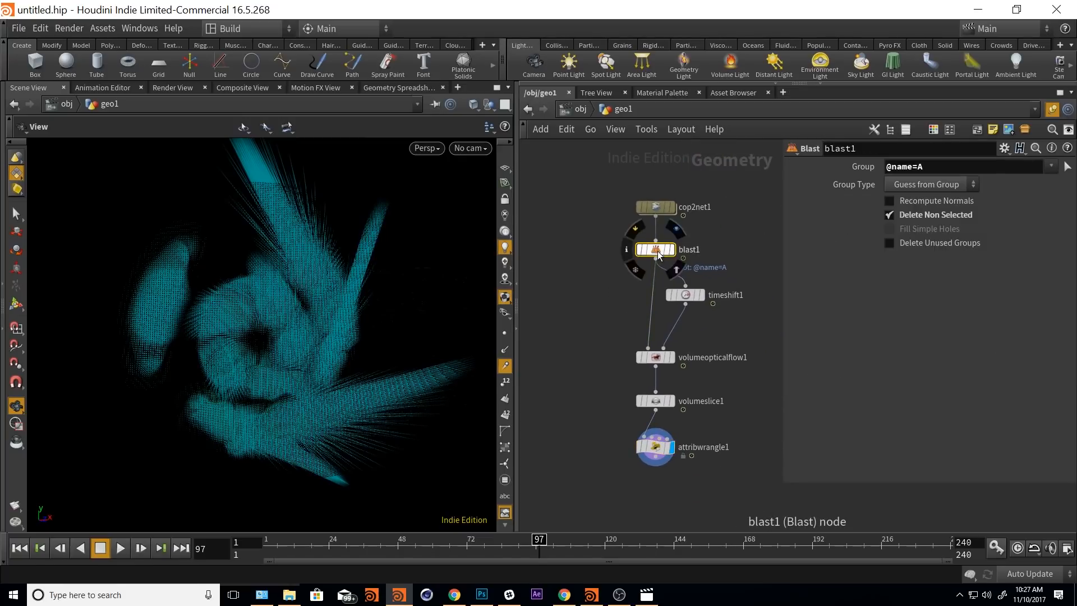
pyautogui.click(672, 249)
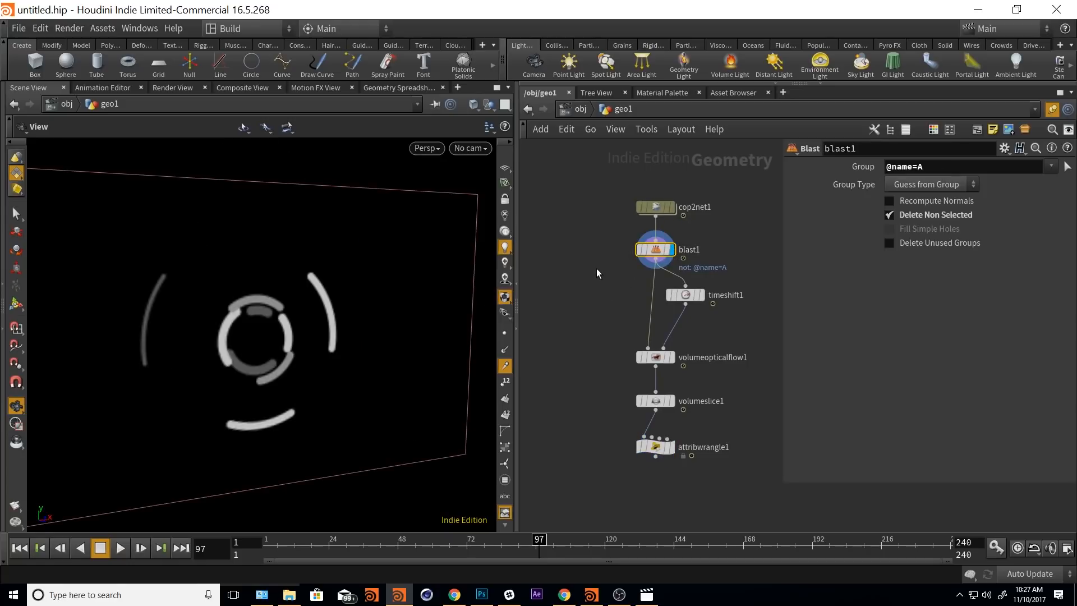
pyautogui.moveTo(596, 269); pyautogui.dragTo(660, 268, button='middle')
pyautogui.keyDown('alt'); pyautogui.moveTo(718, 246); pyautogui.dragTo(616, 250); pyautogui.keyUp('alt')
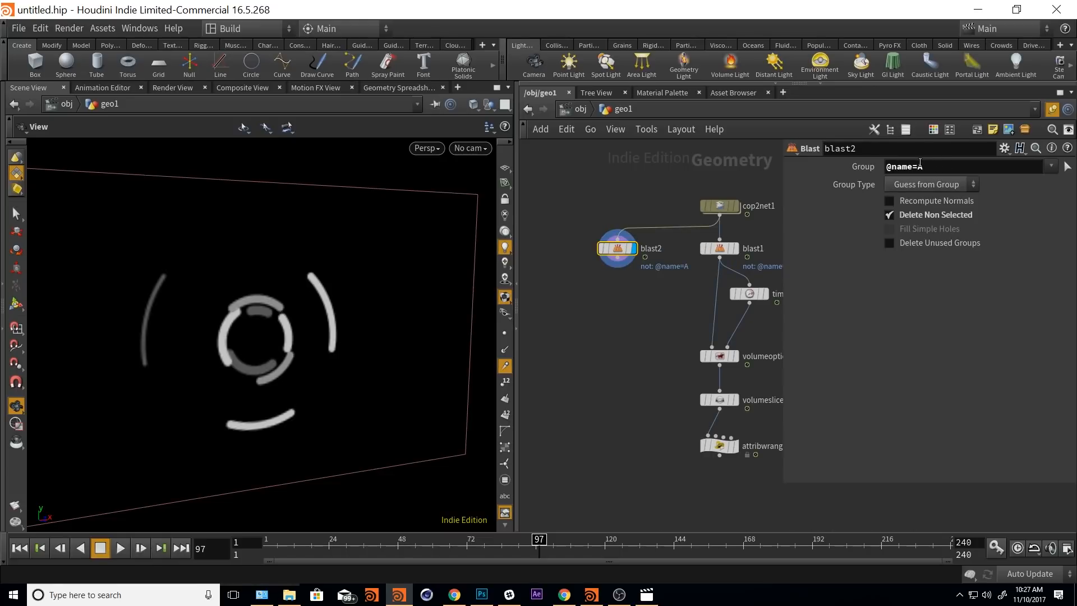
pyautogui.click(1052, 167)
pyautogui.click(1051, 167)
pyautogui.click(889, 216)
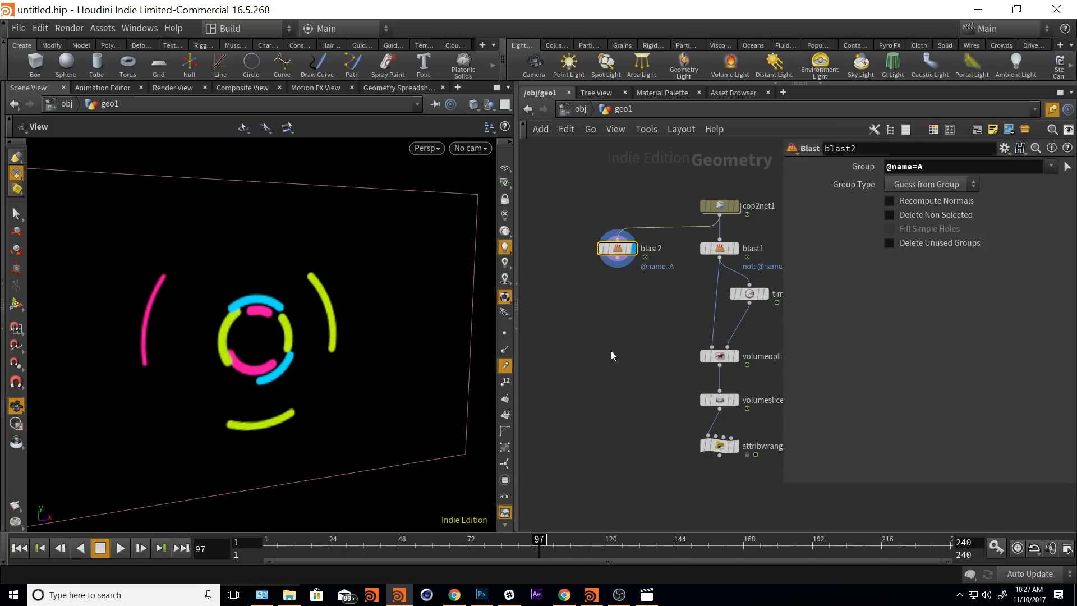
# - Duplicate volumeslice1, connect the copy's input to blast2 and display it
pyautogui.click(618, 401)
pyautogui.press('Tab')
pyautogui.press('Return')
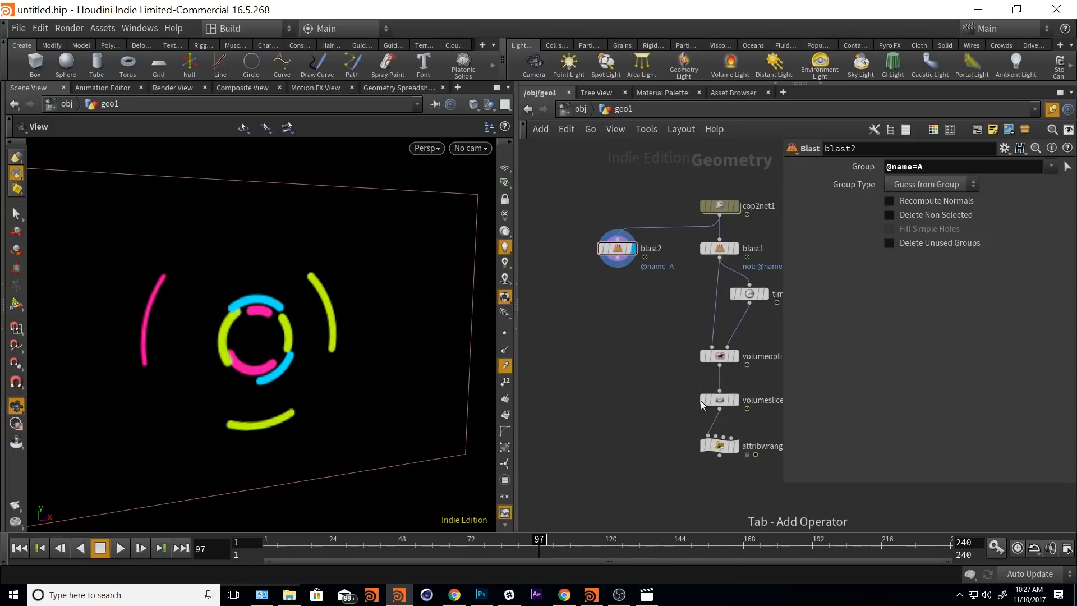
pyautogui.click(614, 398)
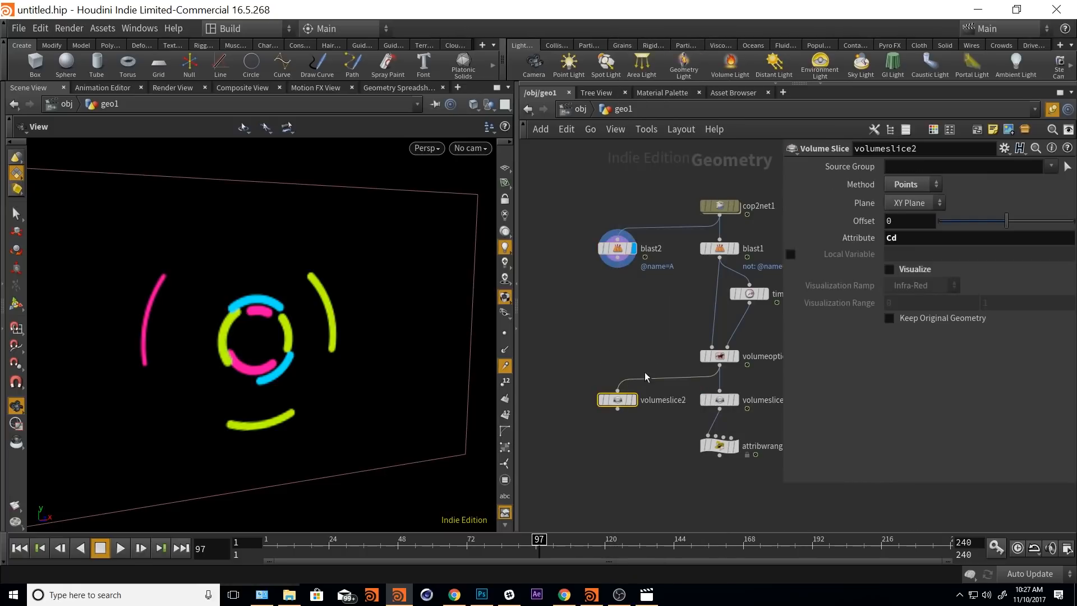
pyautogui.moveTo(616, 392); pyautogui.dragTo(616, 255)
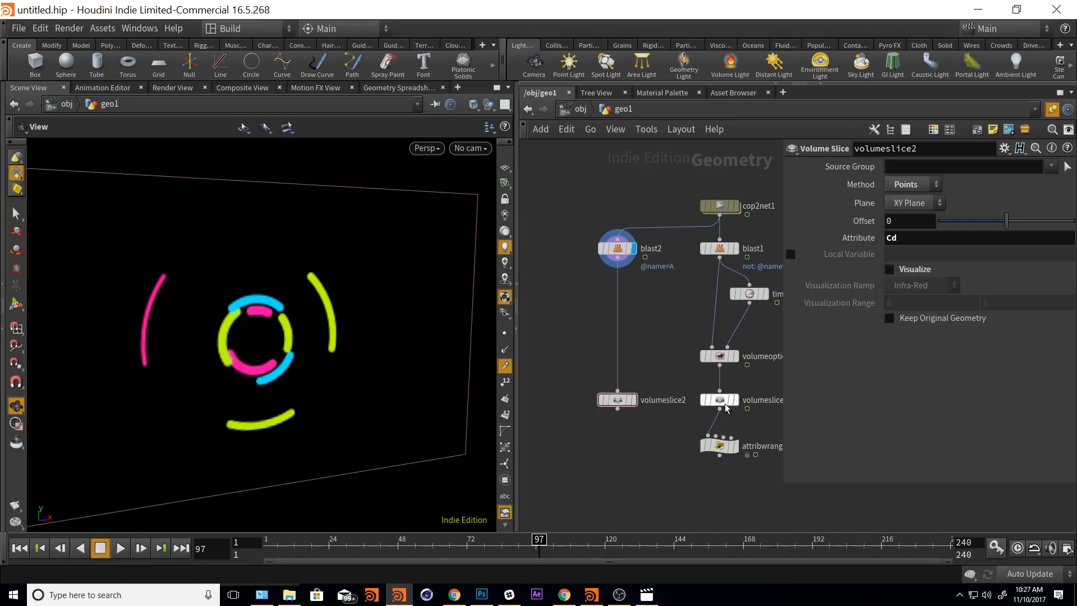
pyautogui.click(635, 400)
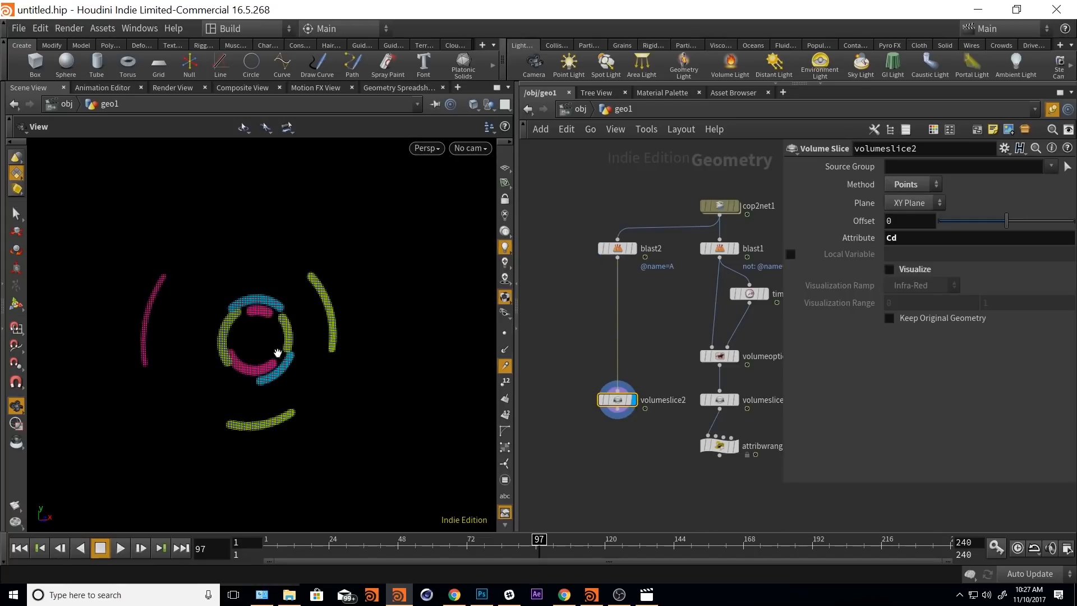
# - Set the viewport background colour scheme to Light in the display options and close them
pyautogui.moveTo(277, 353); pyautogui.dragTo(369, 365)
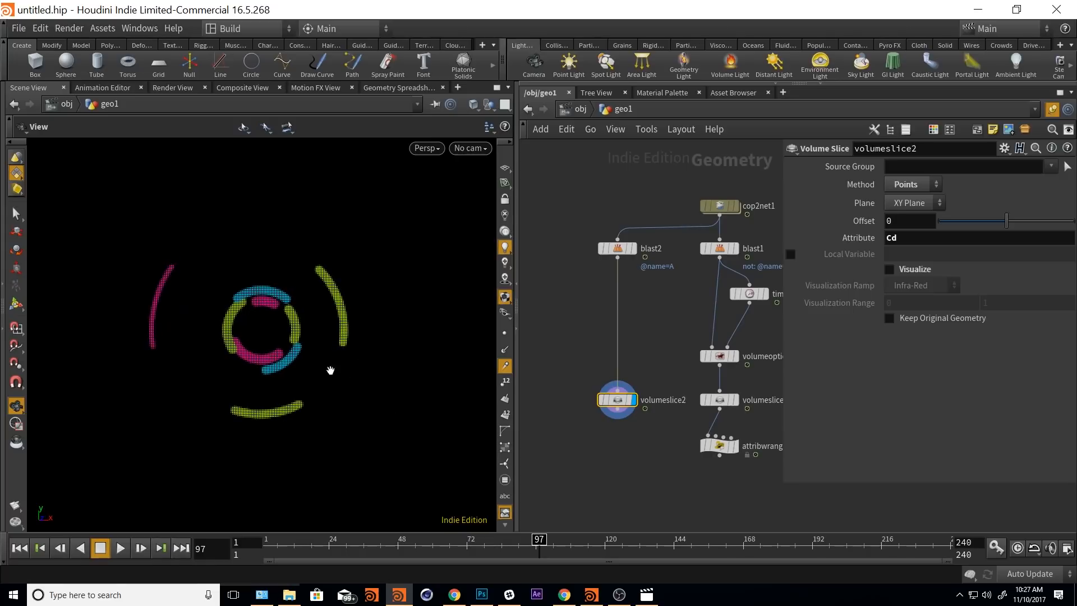
pyautogui.press('d')
pyautogui.click(550, 194)
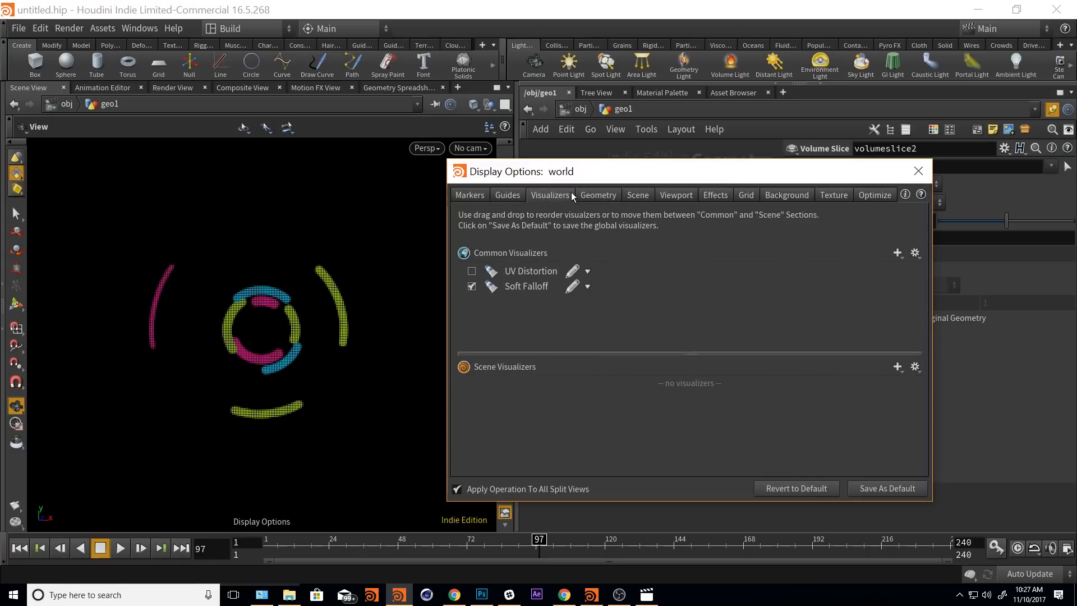
pyautogui.click(786, 195)
pyautogui.click(559, 217)
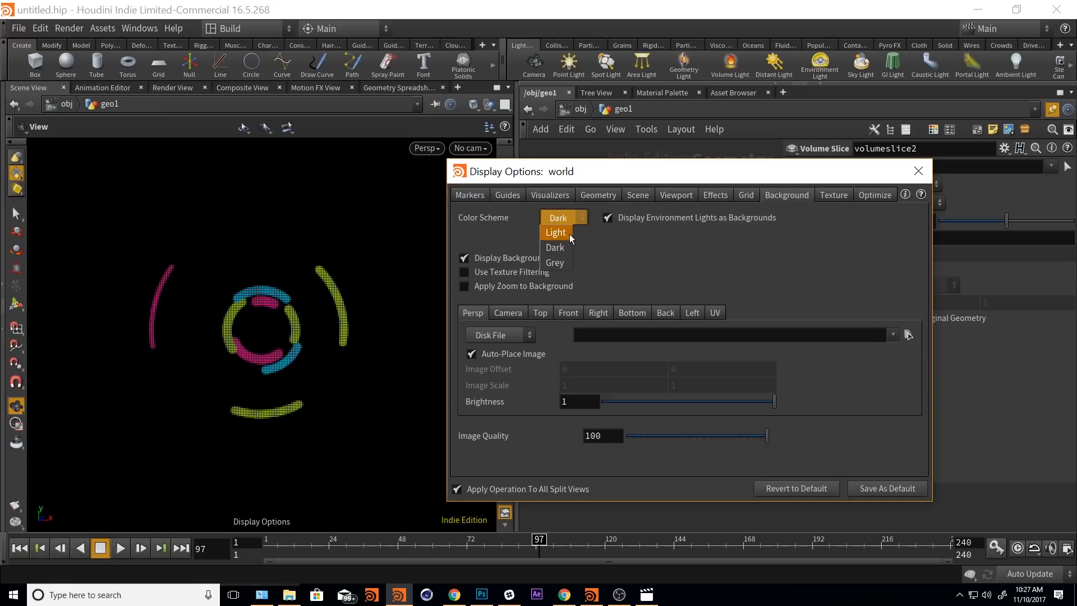
pyautogui.click(560, 231)
pyautogui.moveTo(287, 318); pyautogui.dragTo(281, 277)
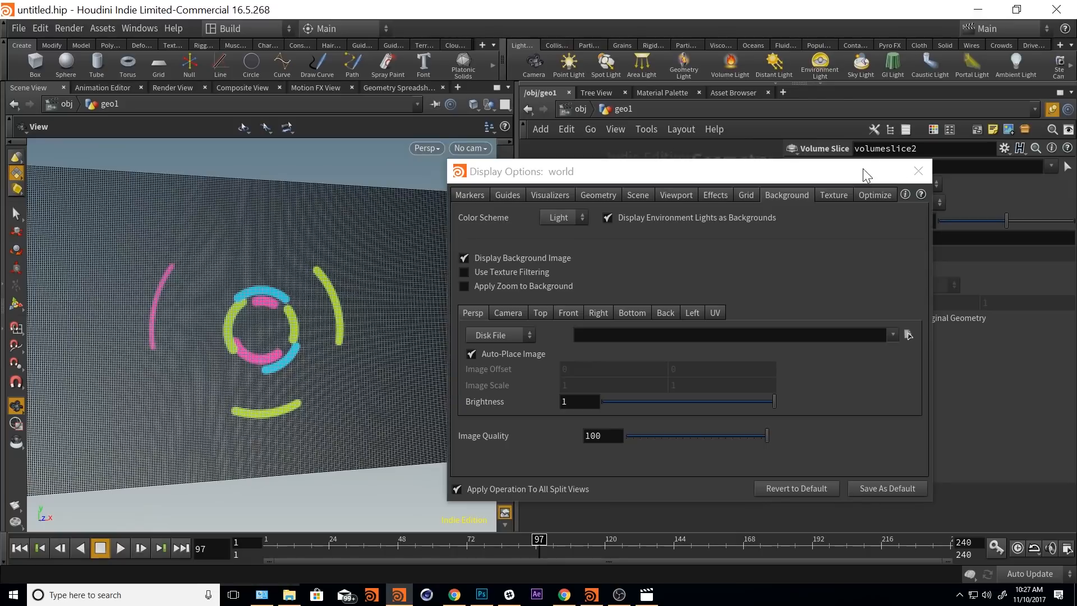
pyautogui.click(918, 171)
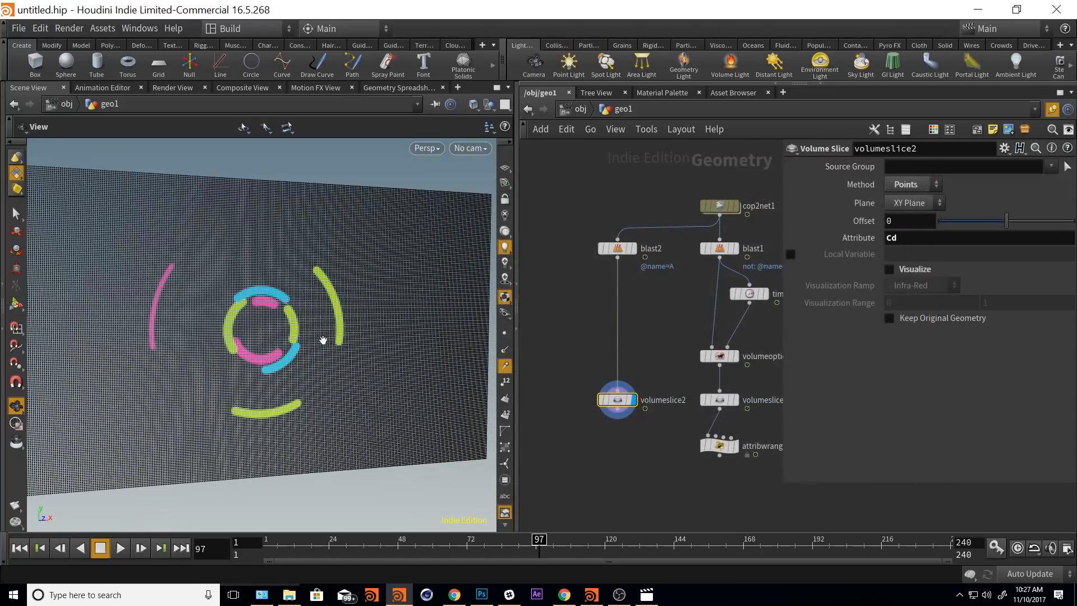
# - Display attribwrangle1 to view its velocity trails, and return the display to volumeslice2 for comparison
pyautogui.moveTo(672, 481); pyautogui.dragTo(626, 376, button='middle')
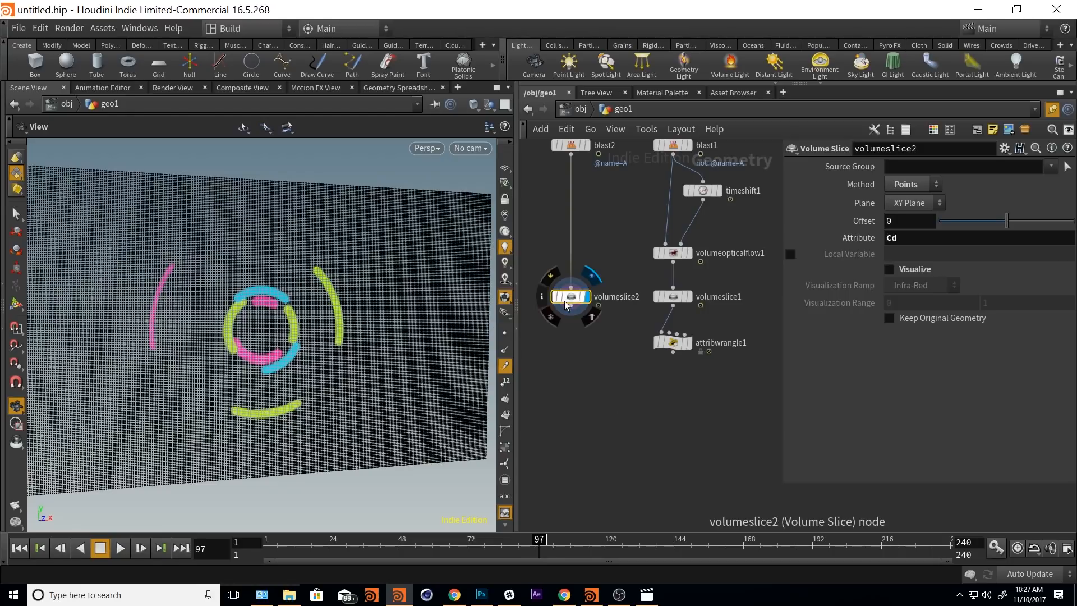
pyautogui.click(687, 342)
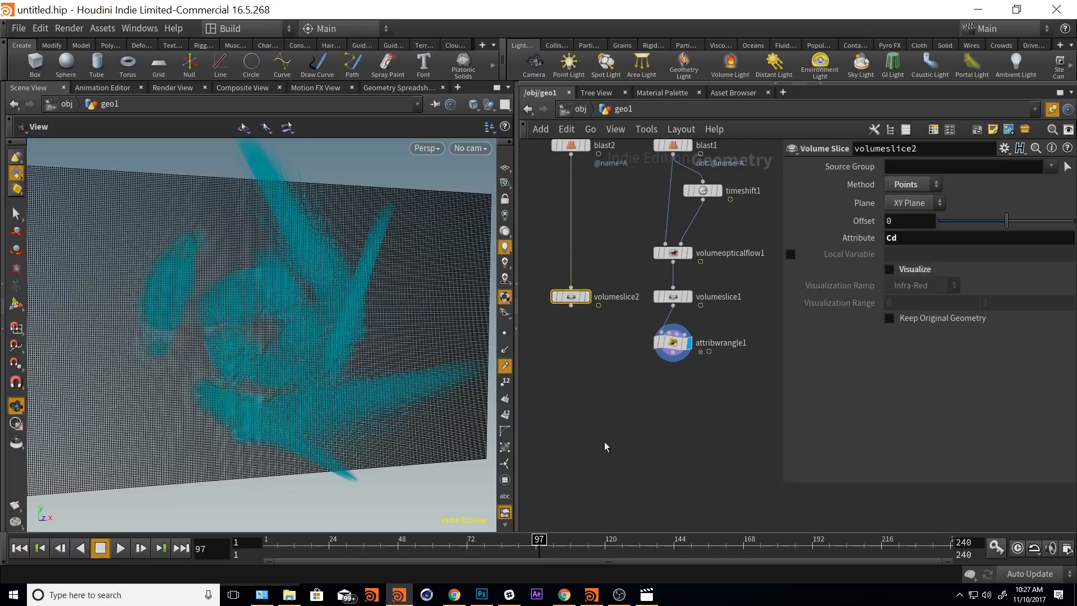
pyautogui.click(586, 296)
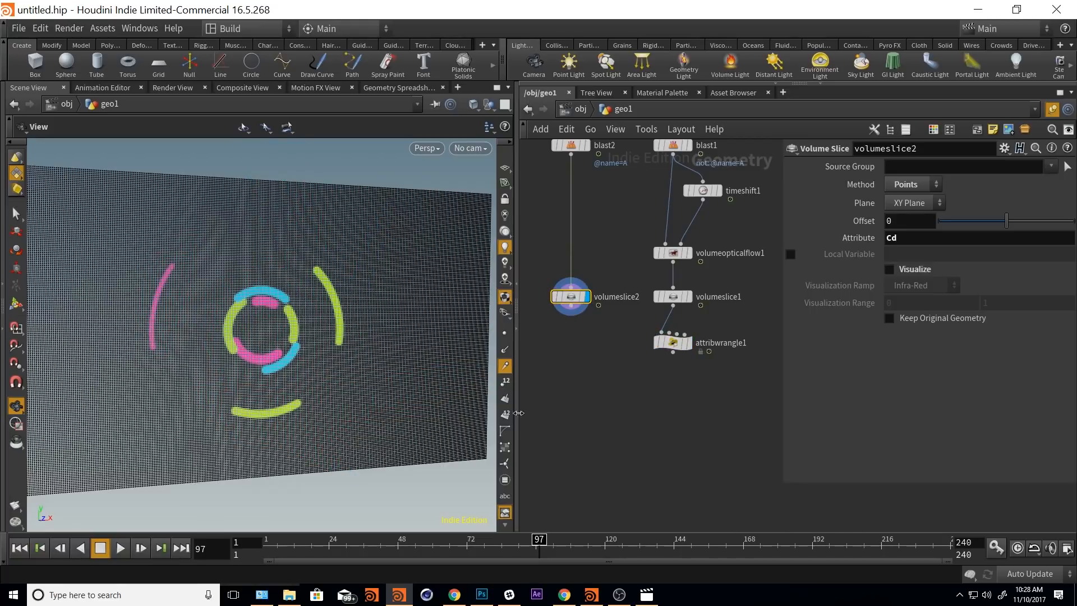
# - Add an Attribute Copy node with volumeslice2 as first input and attribwrangle1 as second, using the rounded network wiring style
pyautogui.click(614, 386)
pyautogui.press('Tab')
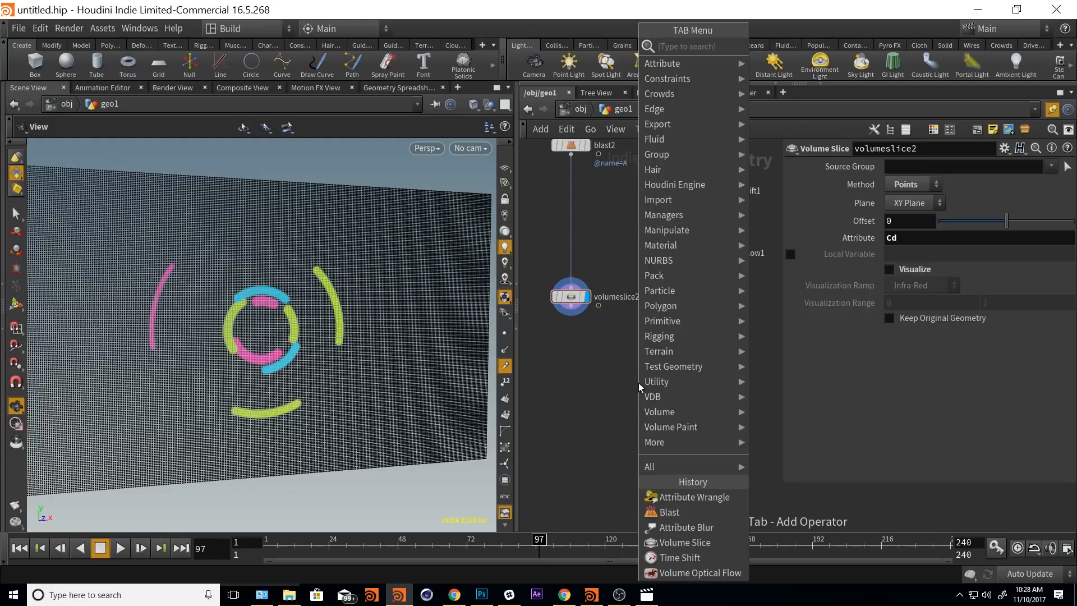
pyautogui.write('attribut')
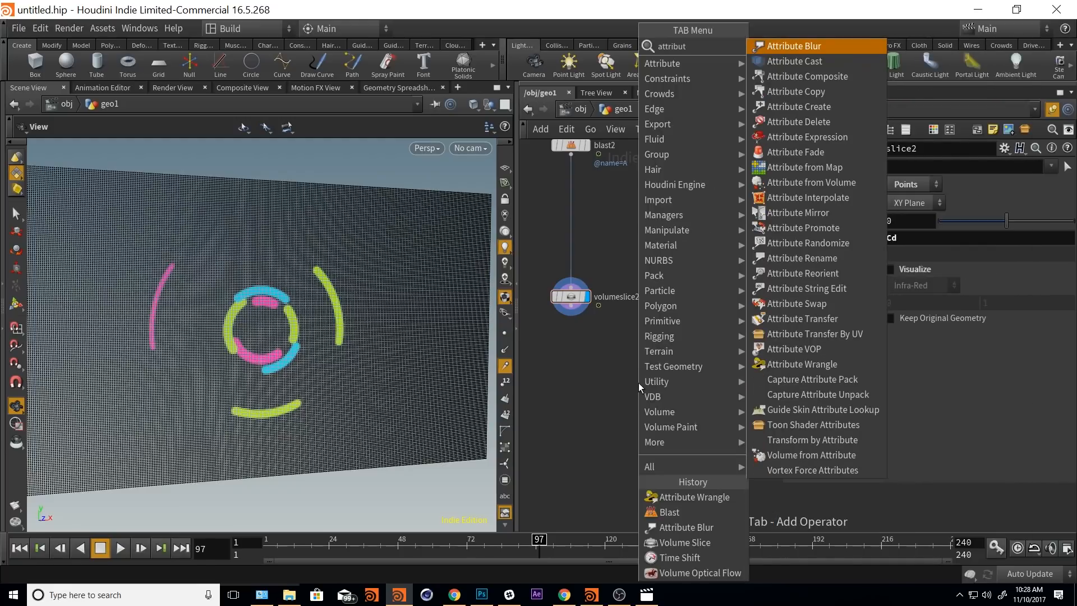
pyautogui.write('e copy')
pyautogui.press('Return')
pyautogui.click(614, 403)
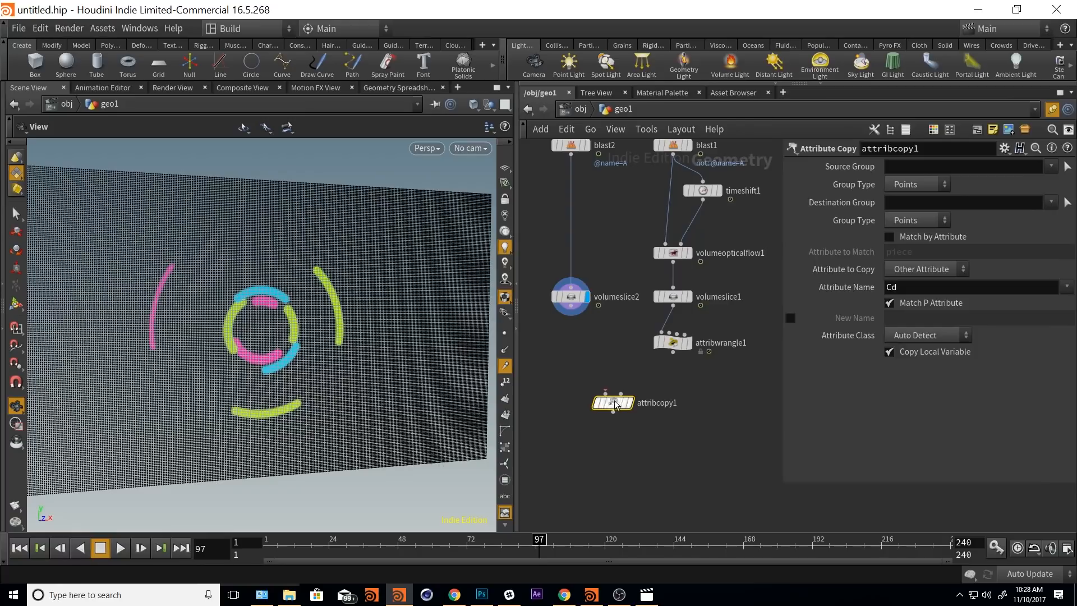
pyautogui.moveTo(605, 393); pyautogui.dragTo(570, 303)
pyautogui.moveTo(620, 394); pyautogui.dragTo(673, 352)
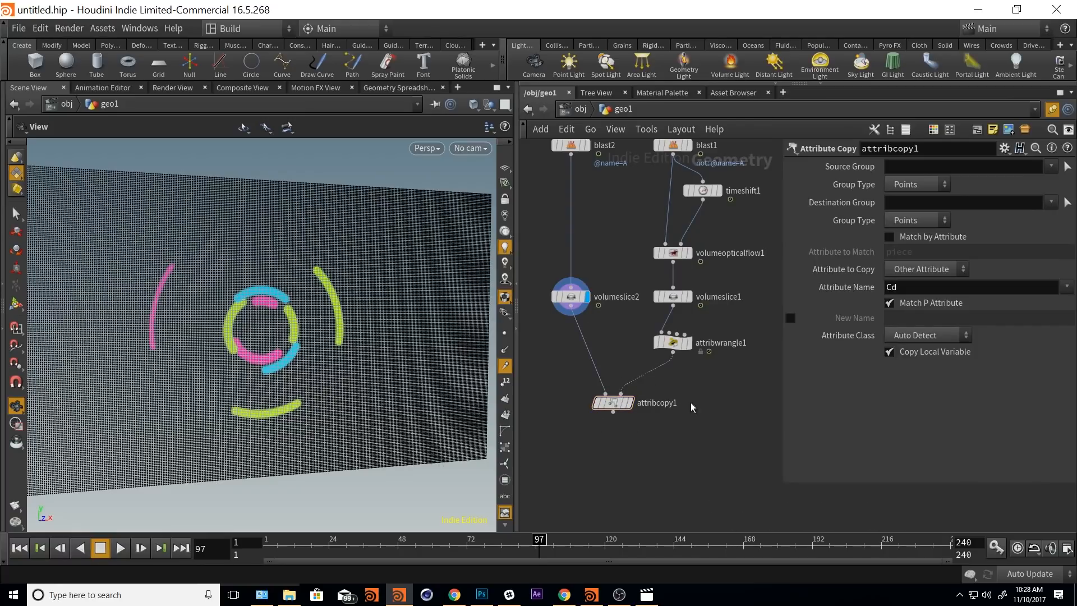
pyautogui.hotkey('shift', 's')
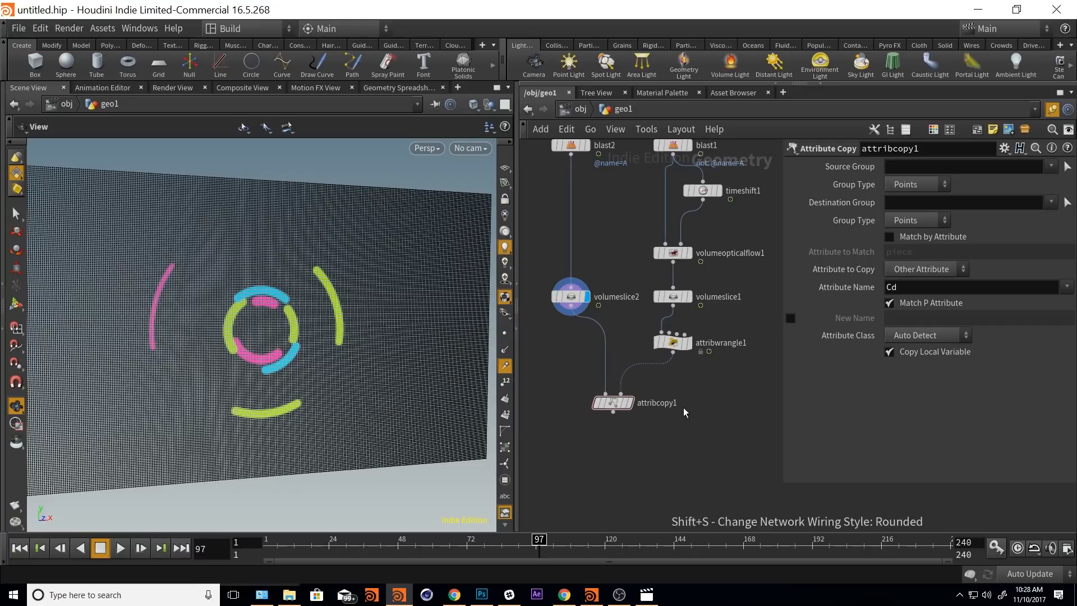
# - Display attribcopy1 and set its attribute name to v
pyautogui.moveTo(682, 408); pyautogui.dragTo(741, 207, button='middle')
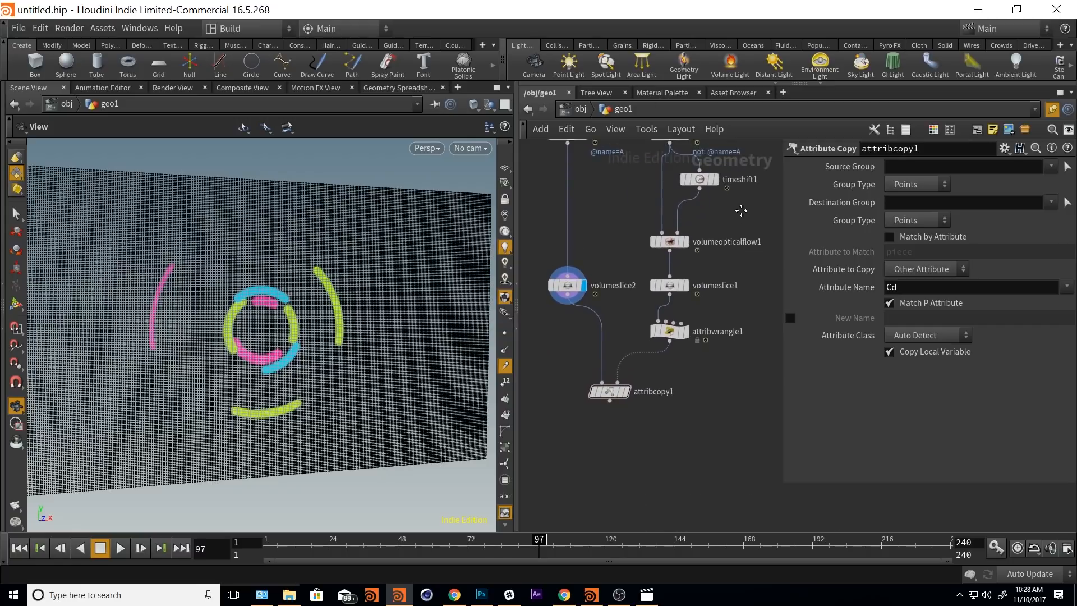
pyautogui.click(627, 391)
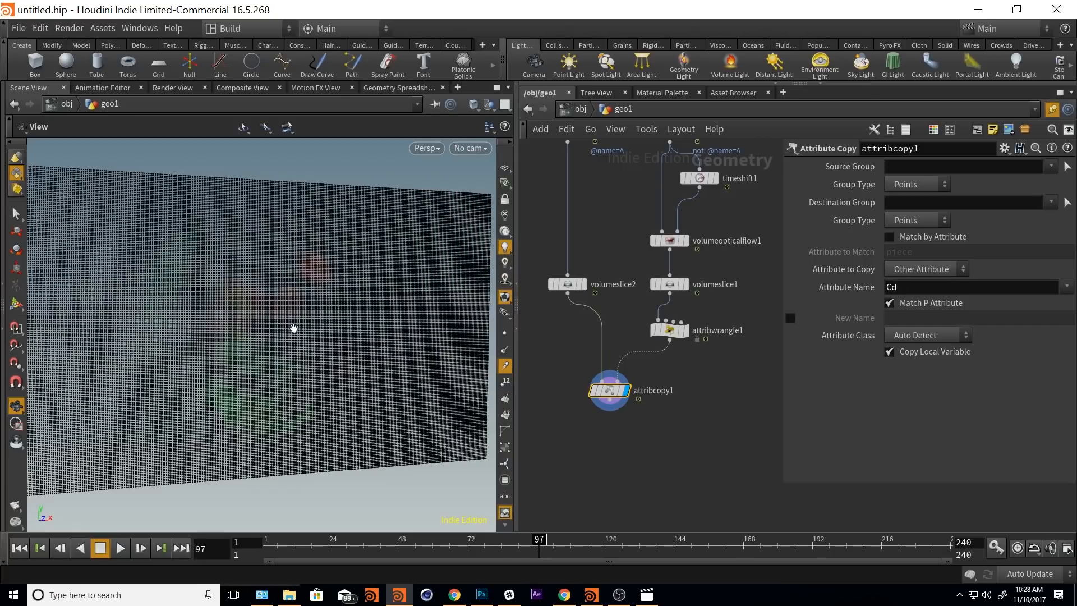
pyautogui.click(1066, 288)
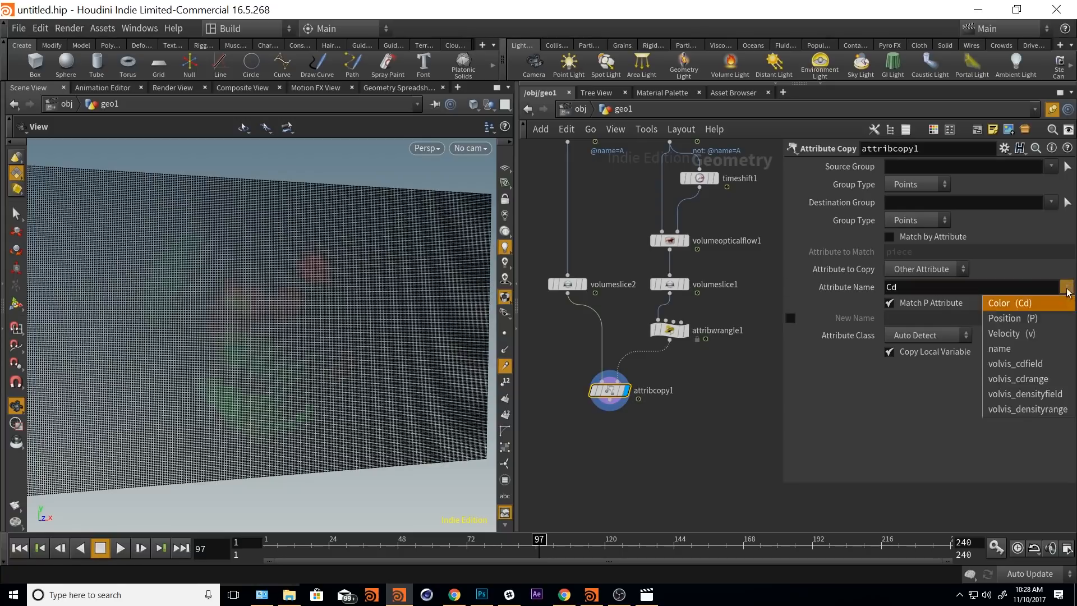
pyautogui.click(1007, 333)
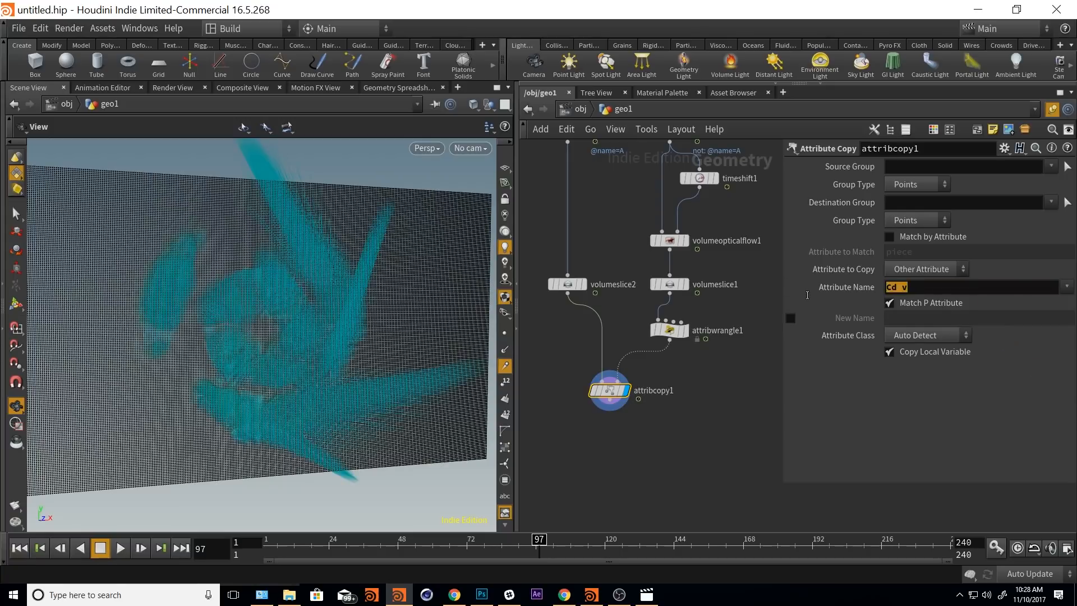
pyautogui.click(902, 286)
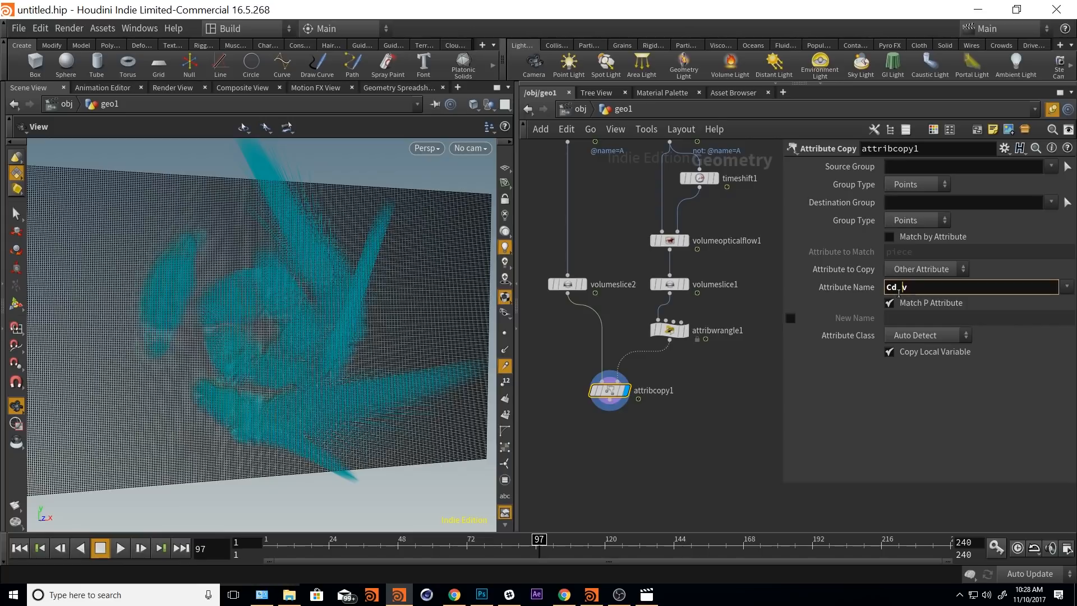
pyautogui.press('BackSpace')
pyautogui.press('BackSpace')
pyautogui.press('BackSpace')
pyautogui.press('Return')
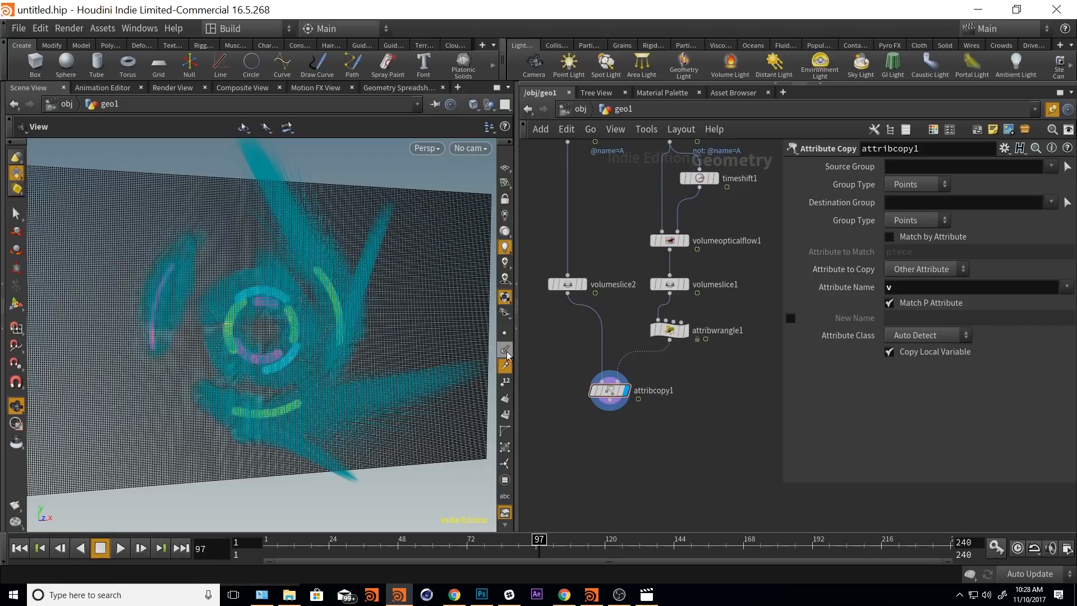
# - Inspect the combined colours and velocities up close, and turn off the point trail display in the viewport
pyautogui.scroll(5, 259, 300)
pyautogui.scroll(-5, 284, 302)
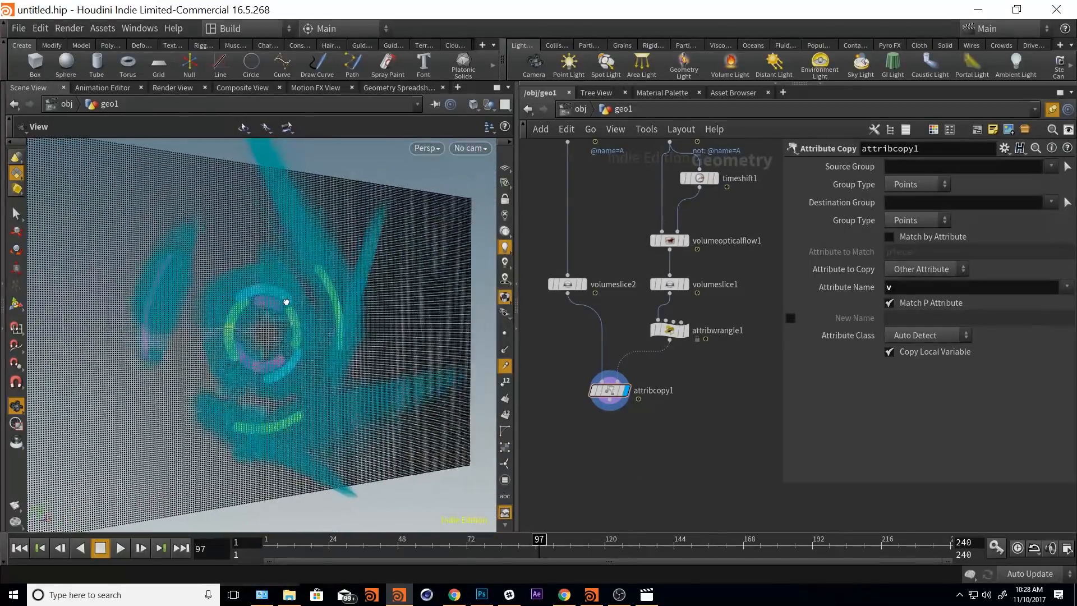
pyautogui.scroll(2, 278, 301)
pyautogui.moveTo(617, 394)
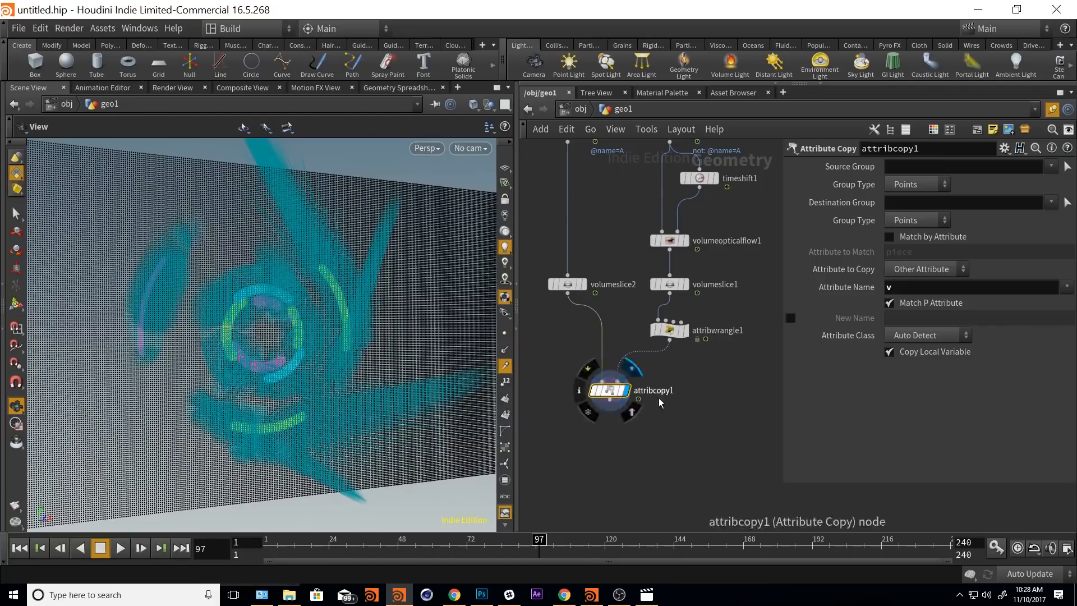
pyautogui.click(505, 366)
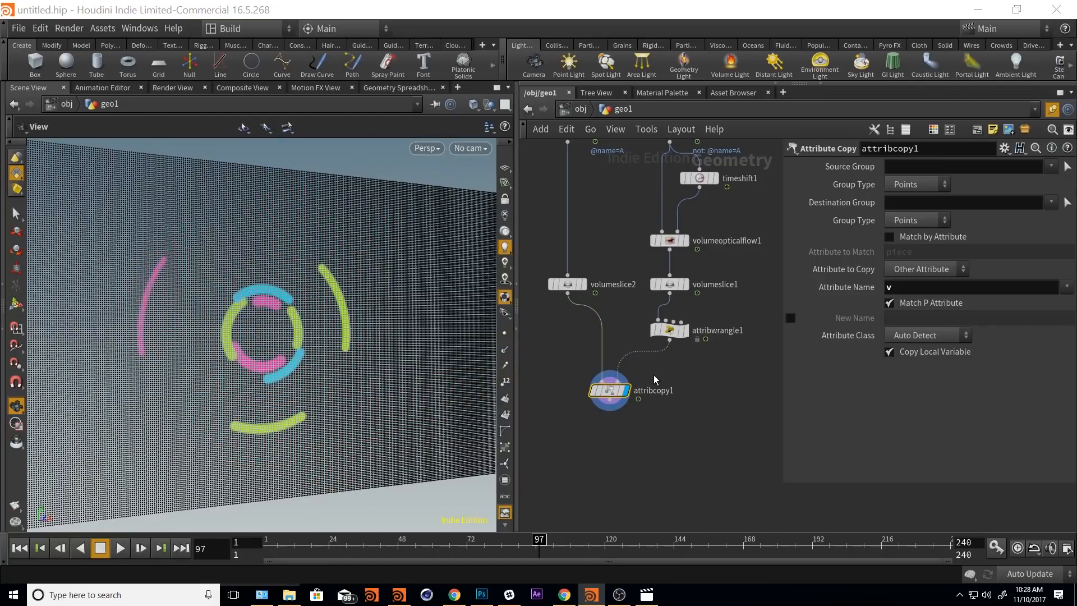
# - Add an Attribute Wrangle after attribcopy1 and display it
pyautogui.press('Tab')
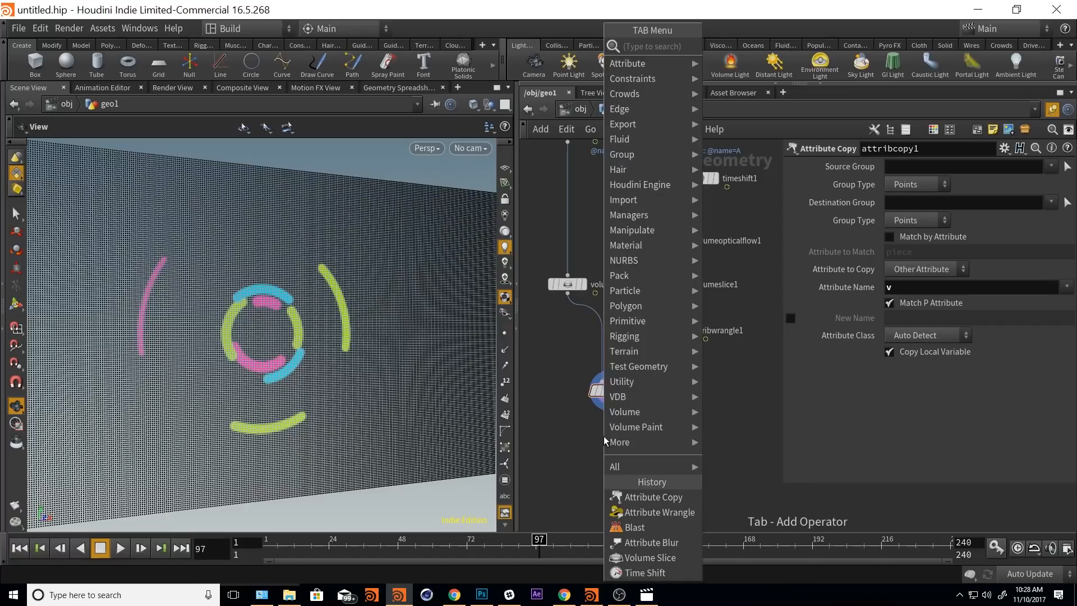
pyautogui.write('wran')
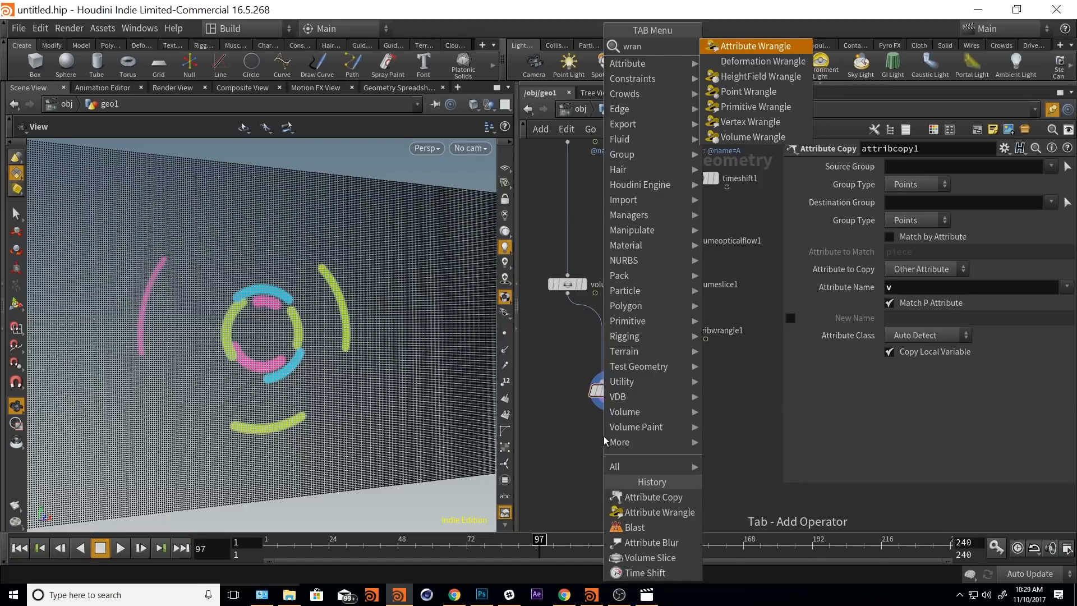
pyautogui.write('g')
pyautogui.press('Return')
pyautogui.click(604, 440)
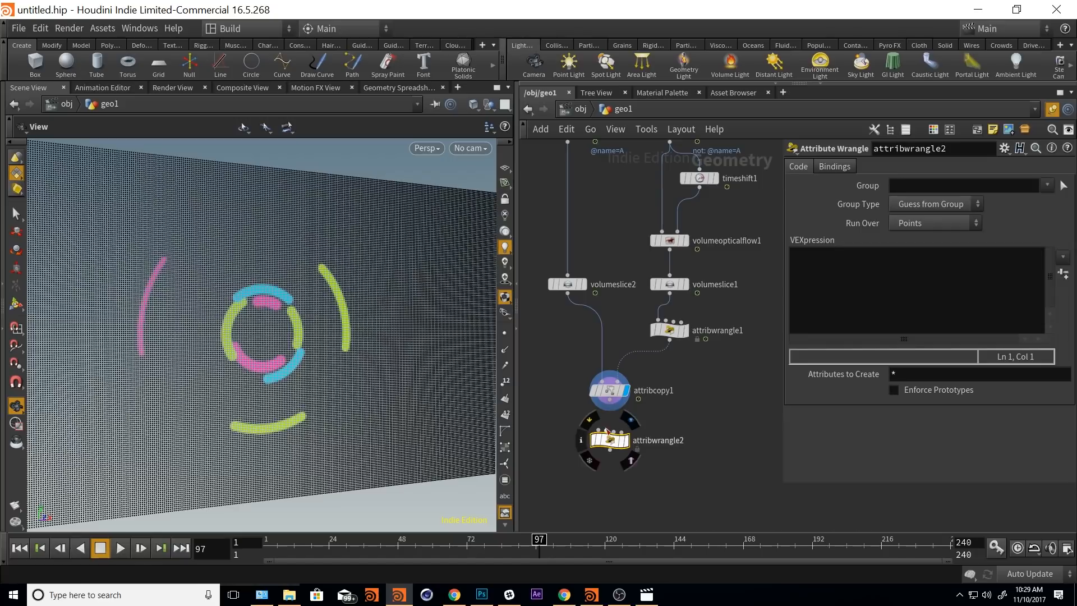
pyautogui.click(625, 440)
# - Store the point velocity in attribwrangle2's VEX code with the line vector vel = @v;
pyautogui.click(924, 287)
pyautogui.write('v')
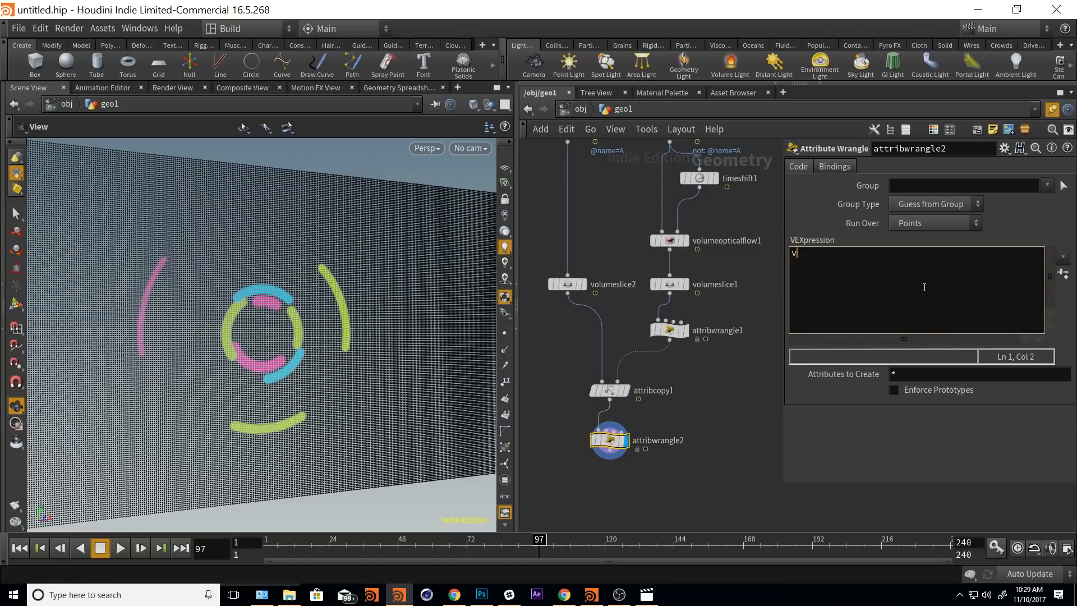
pyautogui.write('ector vel = @v;')
pyautogui.press('Return')
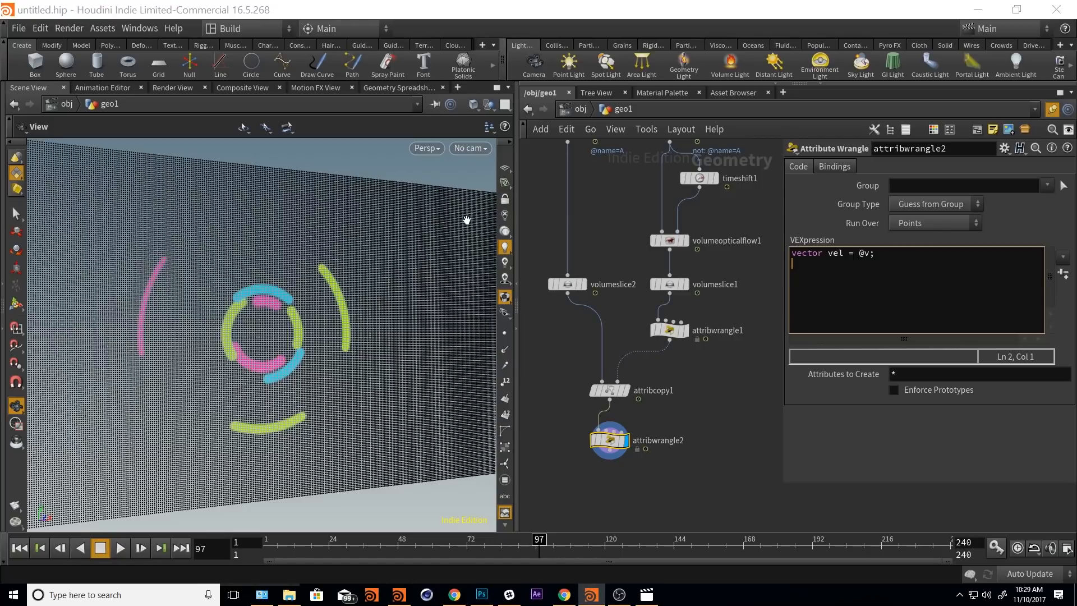
# - Examine the v components in the geometry spreadsheet sorted by v[x], and return to the scene view
pyautogui.click(404, 88)
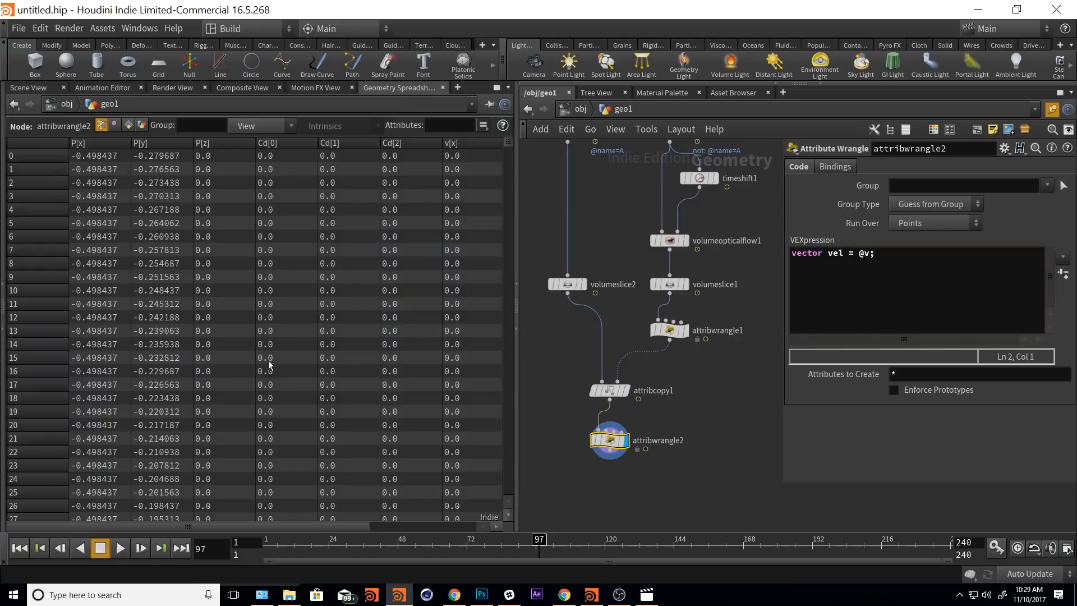
pyautogui.moveTo(290, 526); pyautogui.dragTo(406, 537)
pyautogui.click(346, 143)
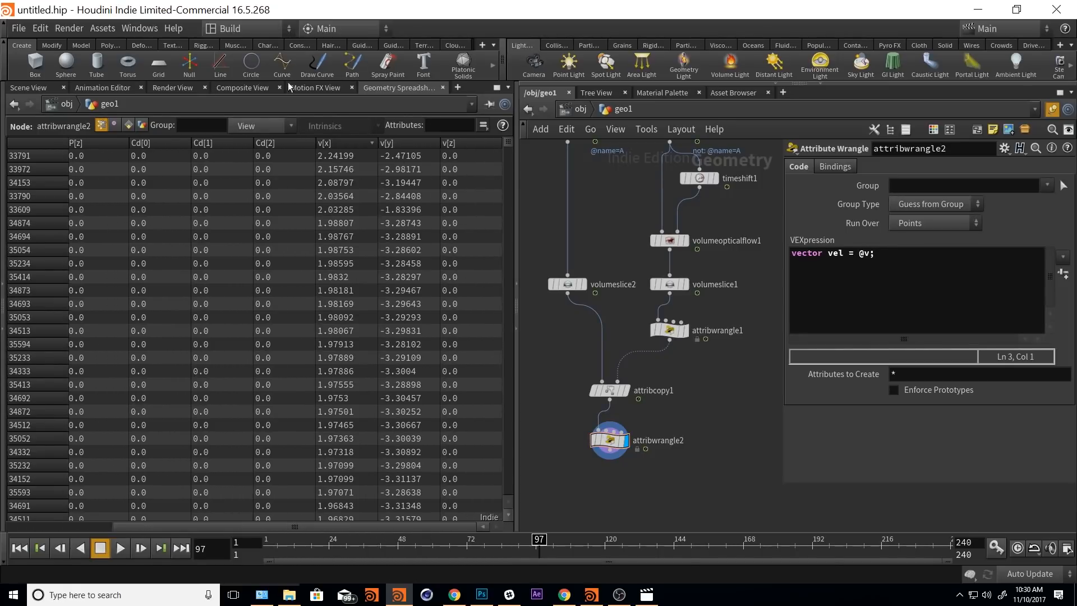
pyautogui.click(32, 86)
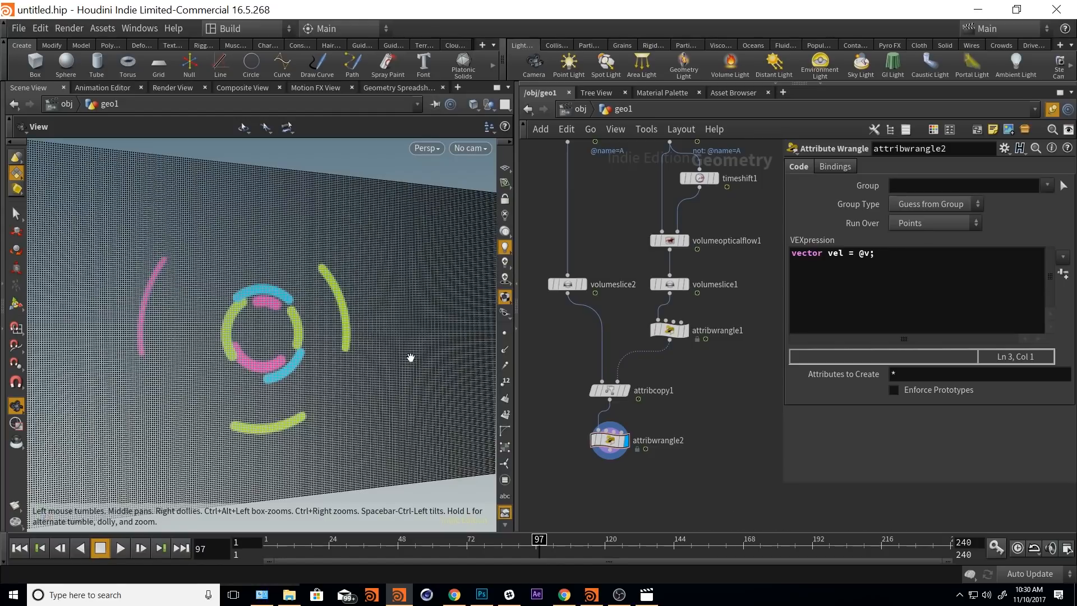
# - Add the line float vz = abs((vel.x + vel.y)/4); to attribwrangle2's VEX code
pyautogui.click(898, 250)
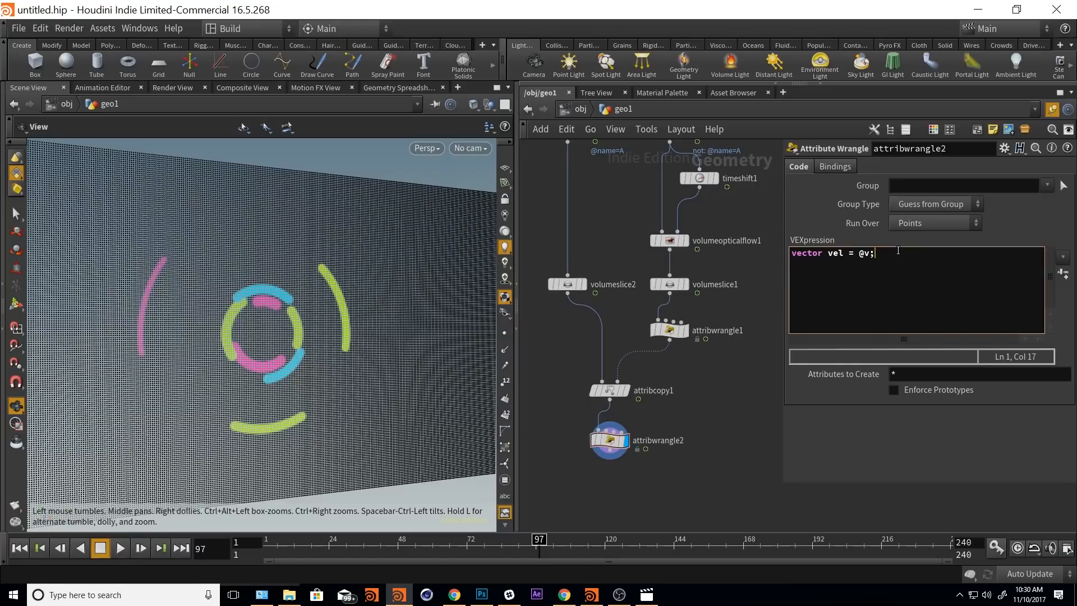
pyautogui.press('Return')
pyautogui.press('Return')
pyautogui.write('float v')
pyautogui.write('z = ')
pyautogui.write('abs(')
pyautogui.write('(vel')
pyautogui.write('.x +_')
pyautogui.write(' vel.y')
pyautogui.write(')/4);')
pyautogui.press('Return')
pyautogui.press('Return')
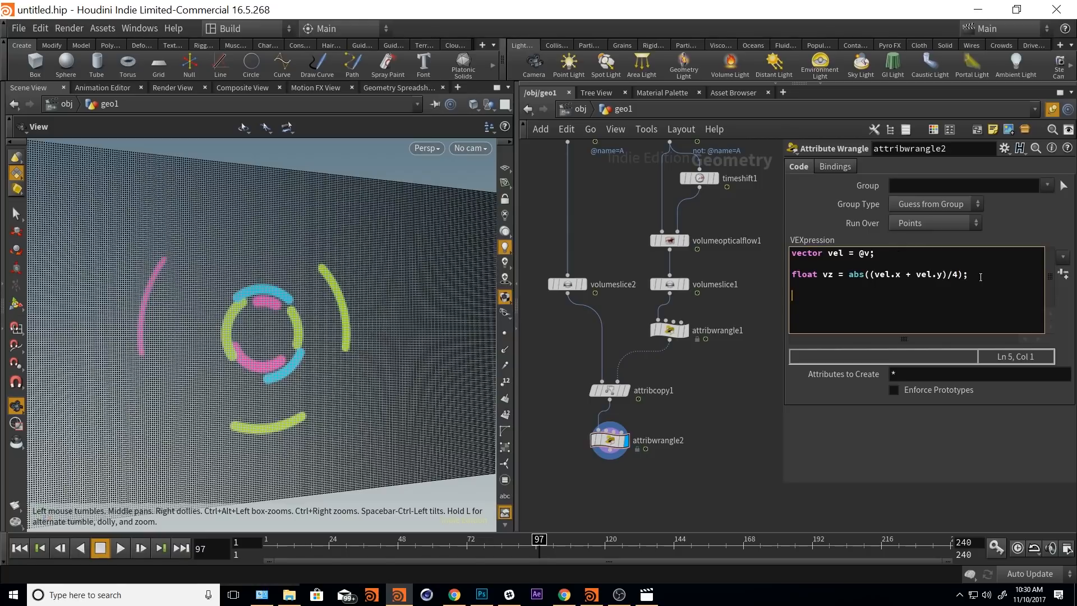
# - Add the line @v = set(vel.x, vel.y, vz); to the end of attribwrangle2's VEX code
pyautogui.write('@v = set')
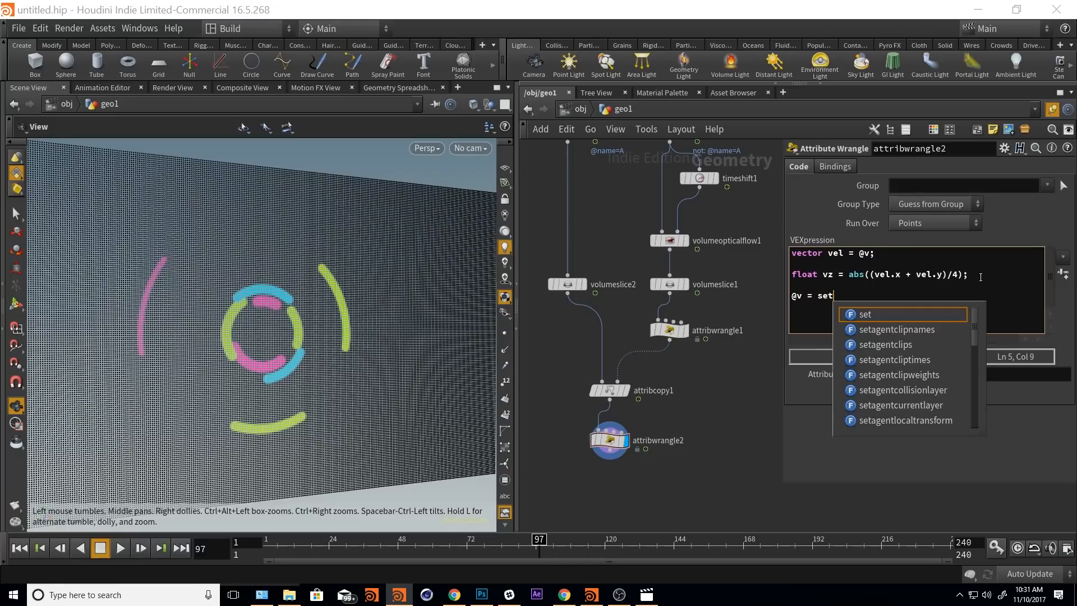
pyautogui.write('(vel.x, ')
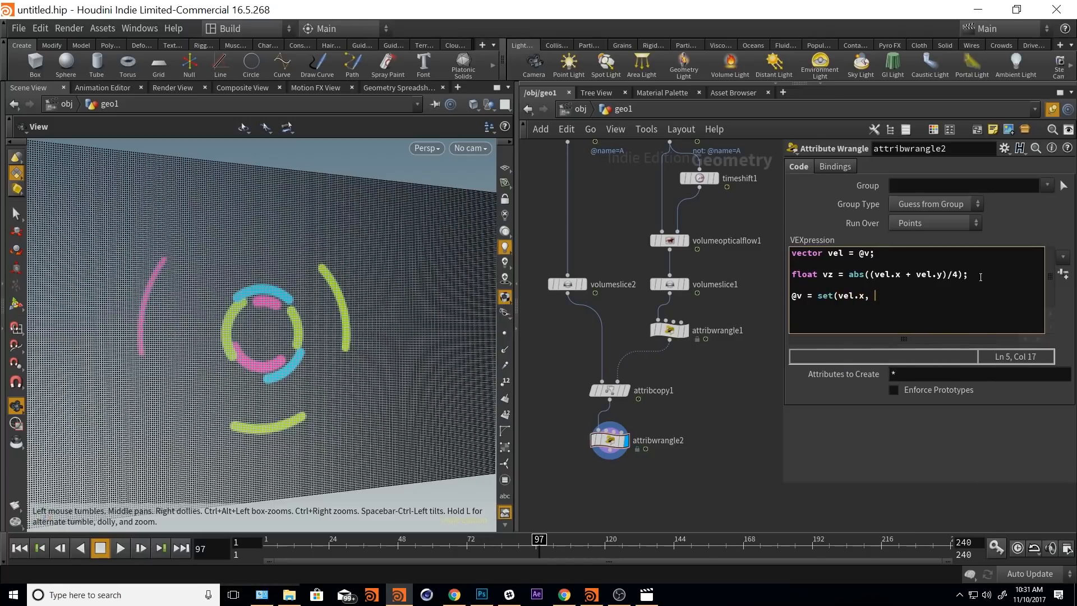
pyautogui.write('vel.y,')
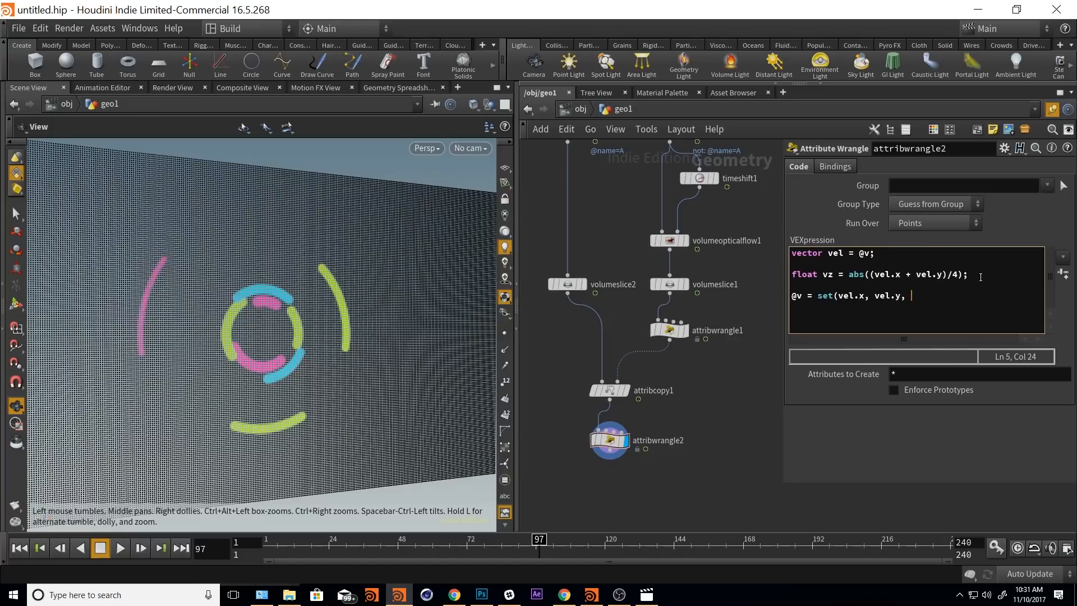
pyautogui.write('vz);')
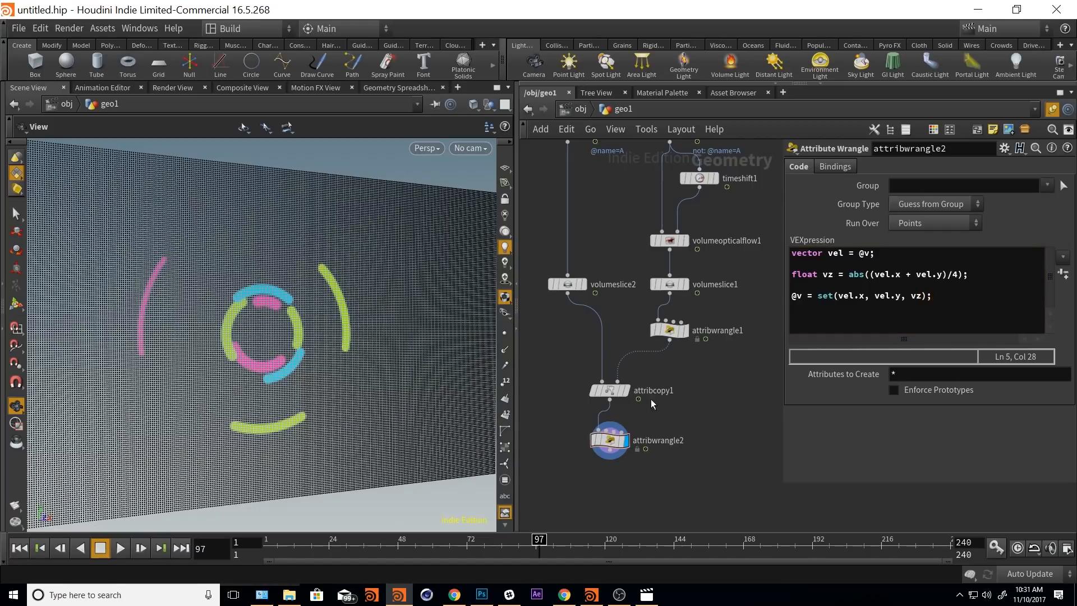
# - Turn on the velocity trail display and compare the trails of attribcopy1 and attribwrangle2, ending with attribwrangle2 displayed
pyautogui.click(622, 391)
pyautogui.click(505, 365)
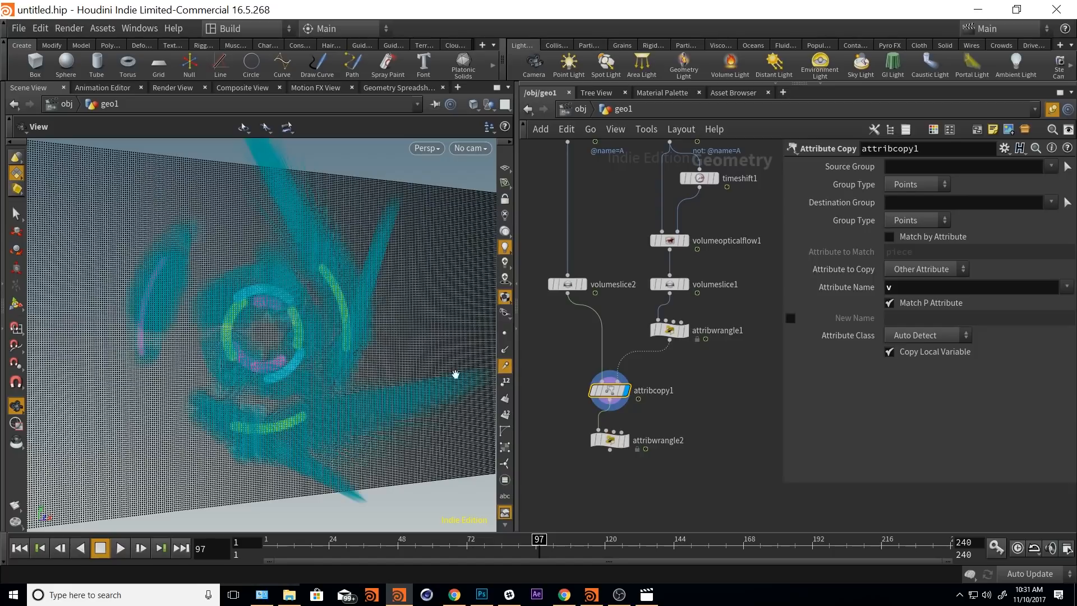
pyautogui.click(626, 448)
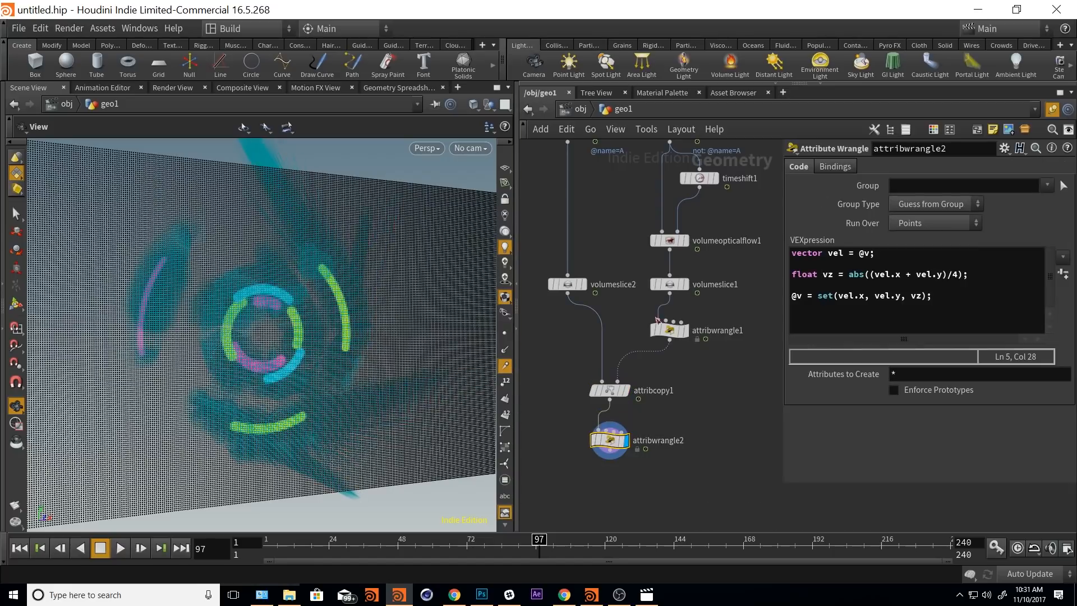
pyautogui.moveTo(358, 347); pyautogui.dragTo(419, 338)
pyautogui.moveTo(334, 329)
pyautogui.mouseDown()
pyautogui.moveTo(271, 314)
pyautogui.moveTo(372, 325)
pyautogui.moveTo(351, 349)
pyautogui.moveTo(319, 338)
pyautogui.mouseUp()
# - Negate the abs() term in attribwrangle2's vz line and inspect the velocity trails from the side and front
pyautogui.click(846, 274)
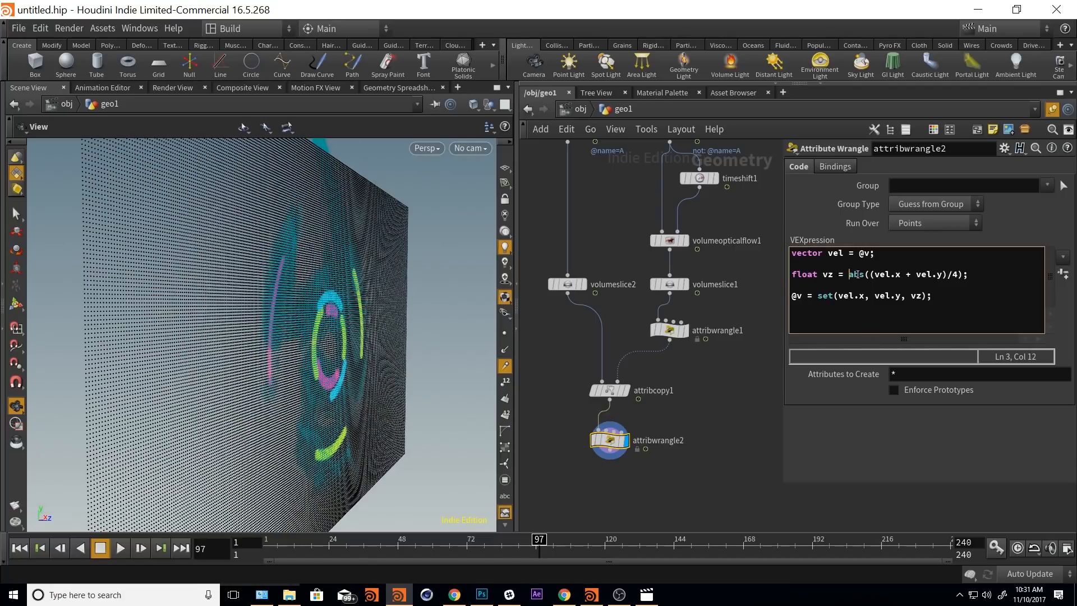
pyautogui.write('-')
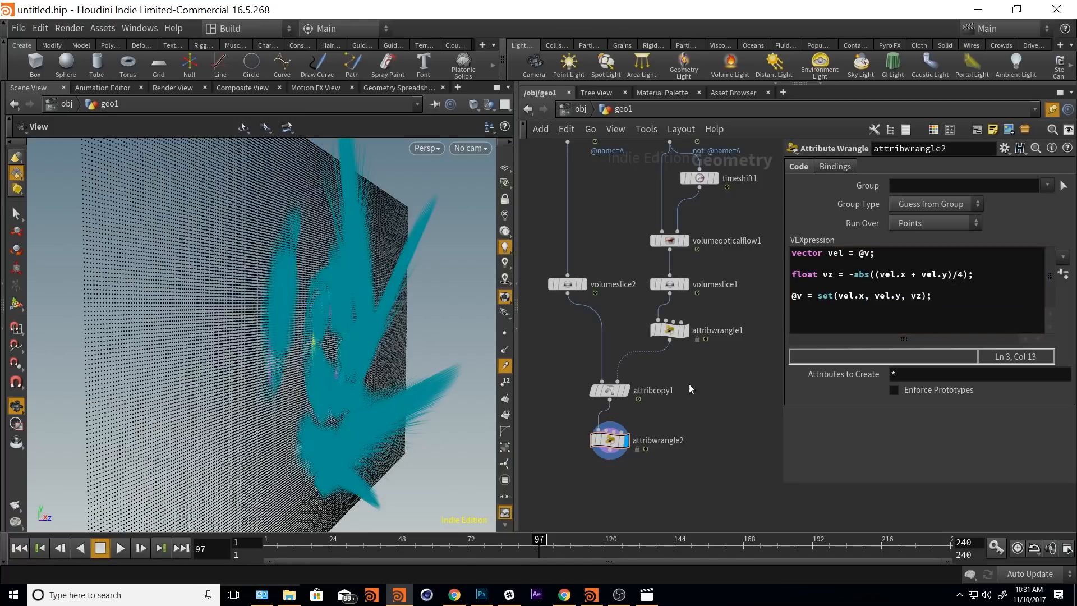
pyautogui.moveTo(216, 313); pyautogui.dragTo(263, 309)
pyautogui.moveTo(294, 345); pyautogui.dragTo(357, 334)
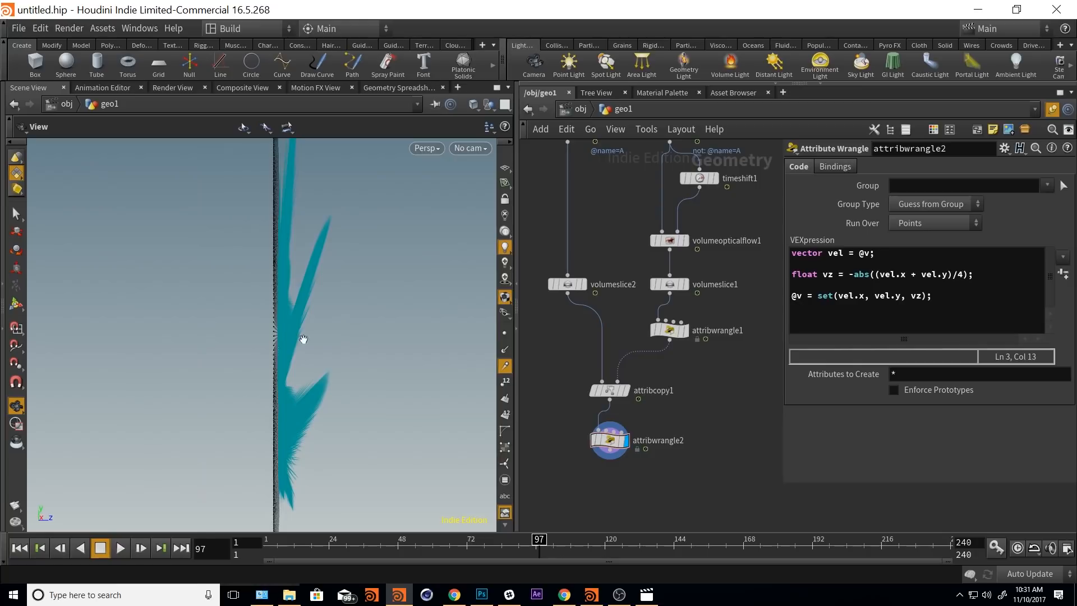
pyautogui.moveTo(295, 341); pyautogui.dragTo(356, 342)
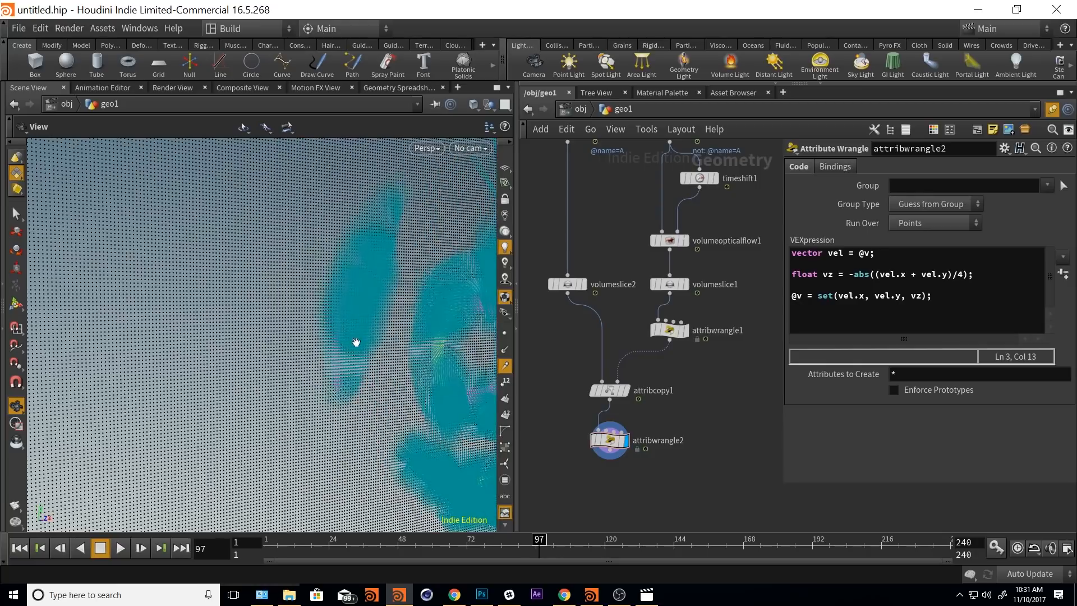
pyautogui.moveTo(356, 342); pyautogui.dragTo(473, 323, button='right')
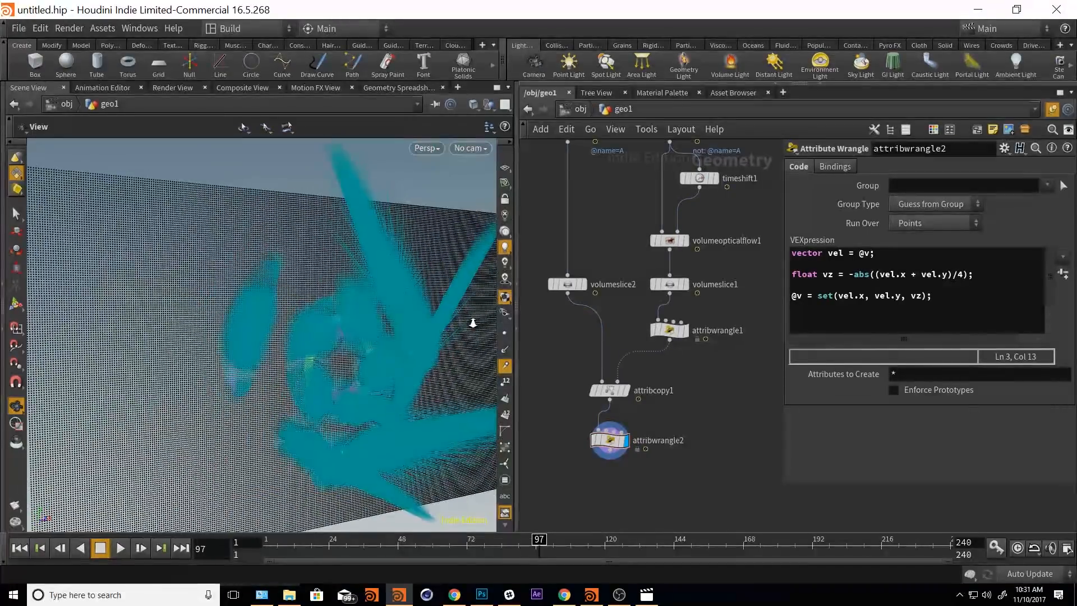
pyautogui.moveTo(403, 338); pyautogui.dragTo(293, 283)
# - Add the line float mult = chf("multiplier"); below the vel line and create its Multiplier parameter, set to 0.038
pyautogui.click(960, 302)
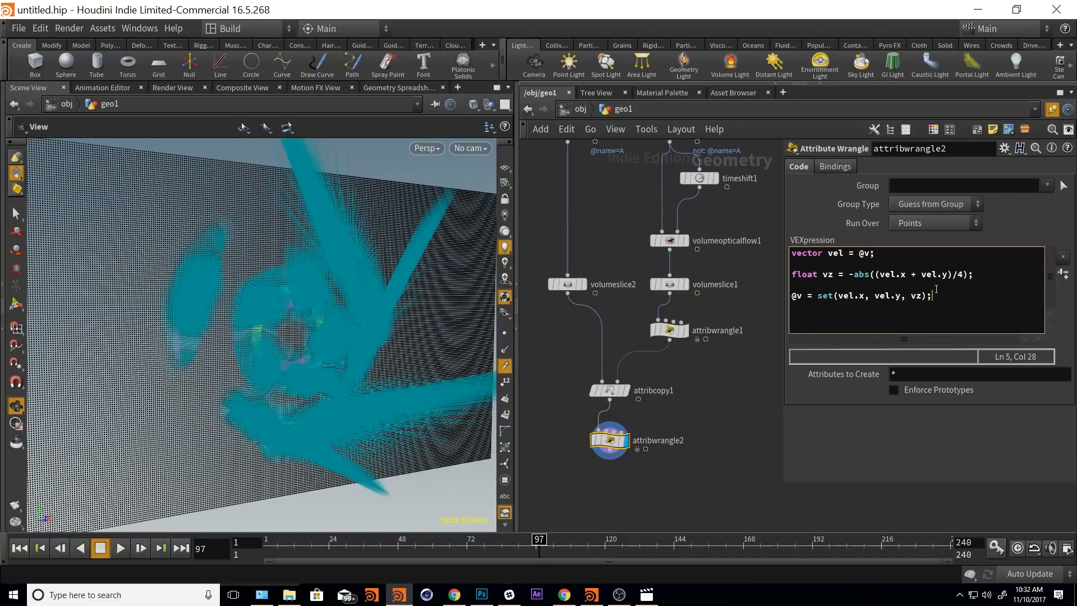
pyautogui.click(818, 296)
pyautogui.press('Return')
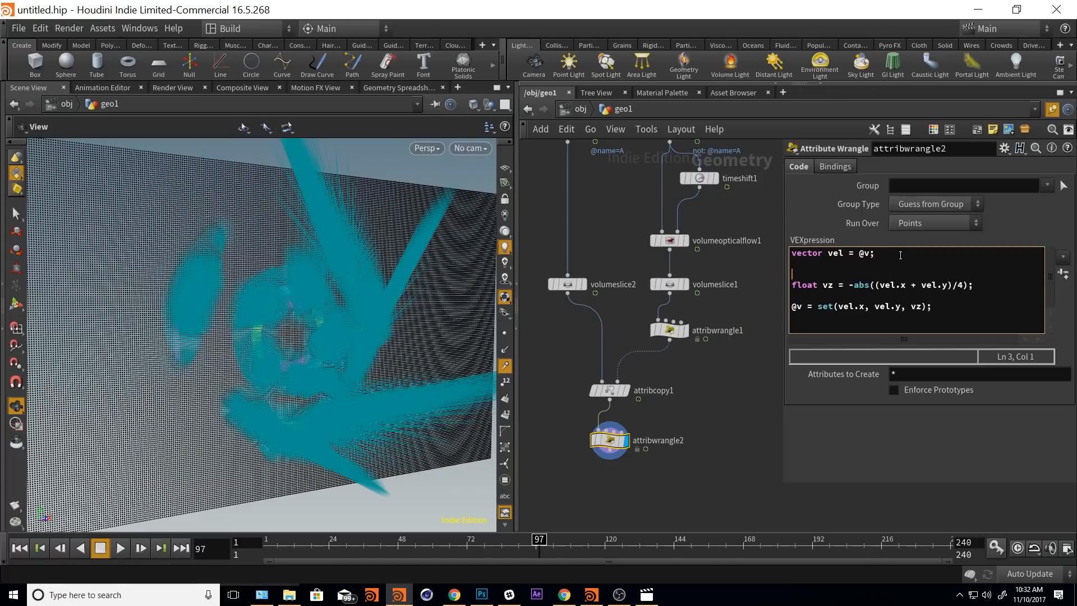
pyautogui.write('float mult = chf("multiplier"')
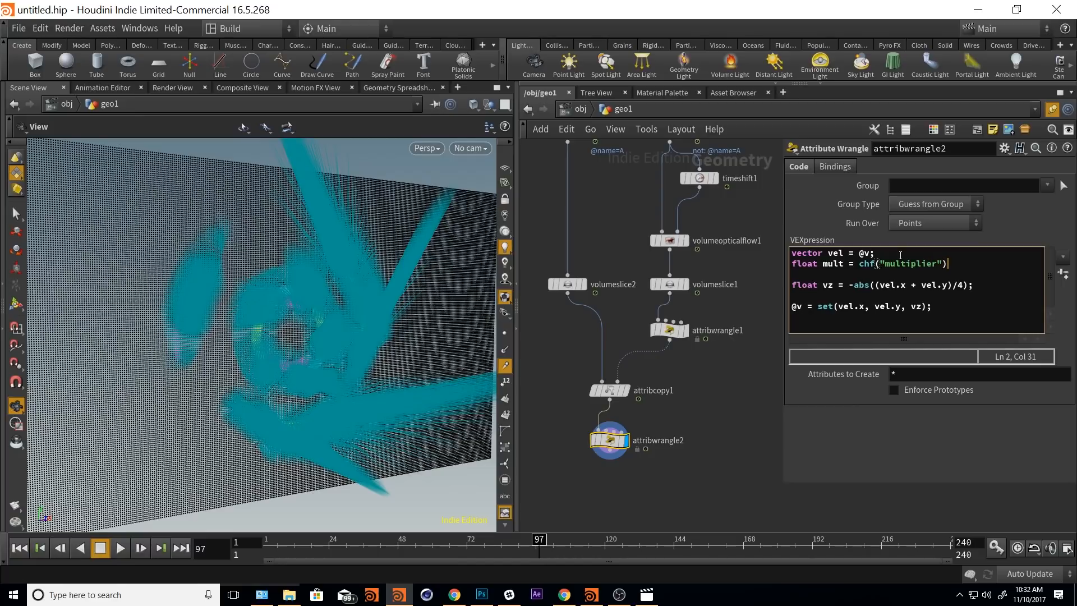
pyautogui.write(');')
pyautogui.click(1062, 273)
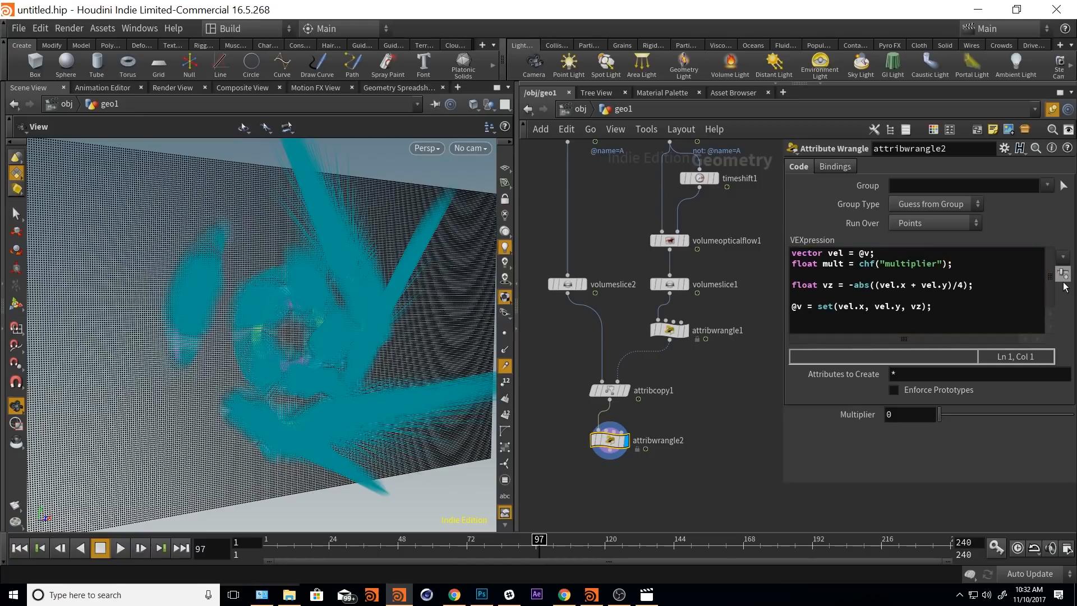
pyautogui.moveTo(947, 415); pyautogui.dragTo(944, 416)
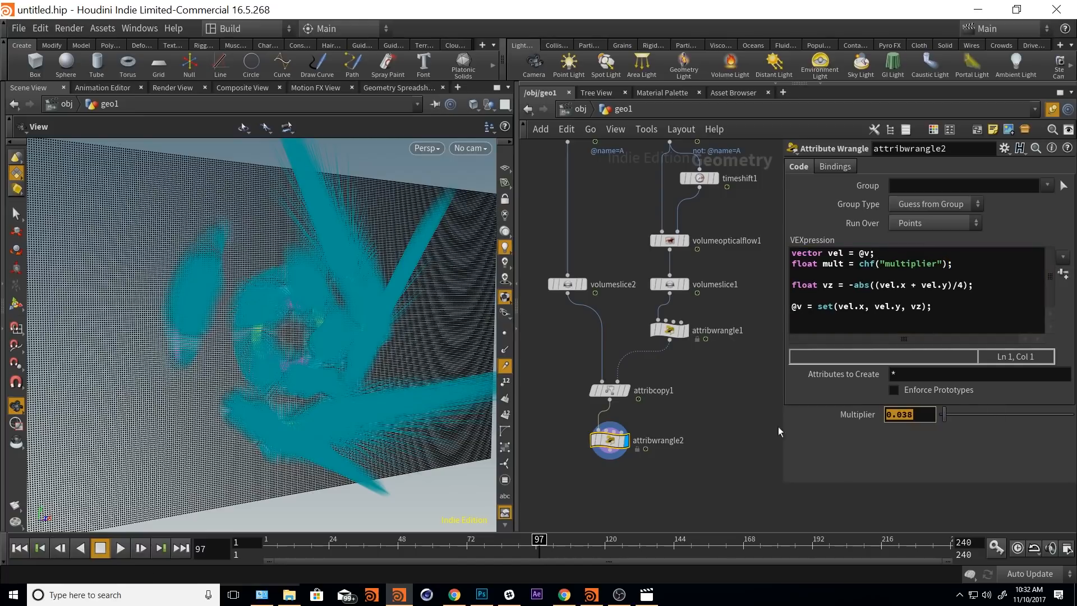
# - Scale the velocity assignment by the multiplier, making it @v = mult*set(vel.x, vel.y, vz);
pyautogui.click(819, 306)
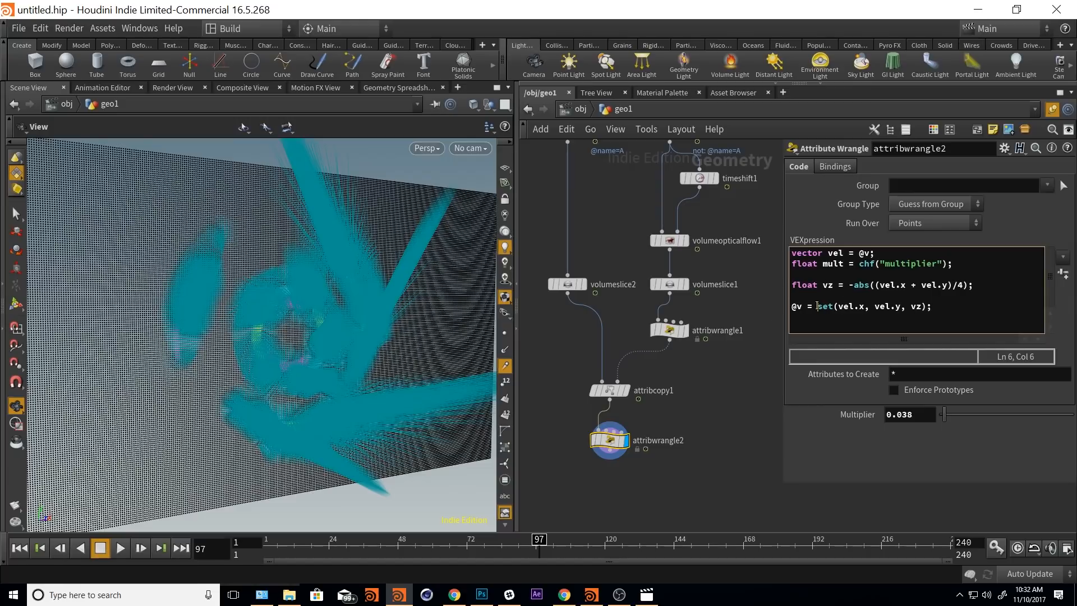
pyautogui.write('mult*&')
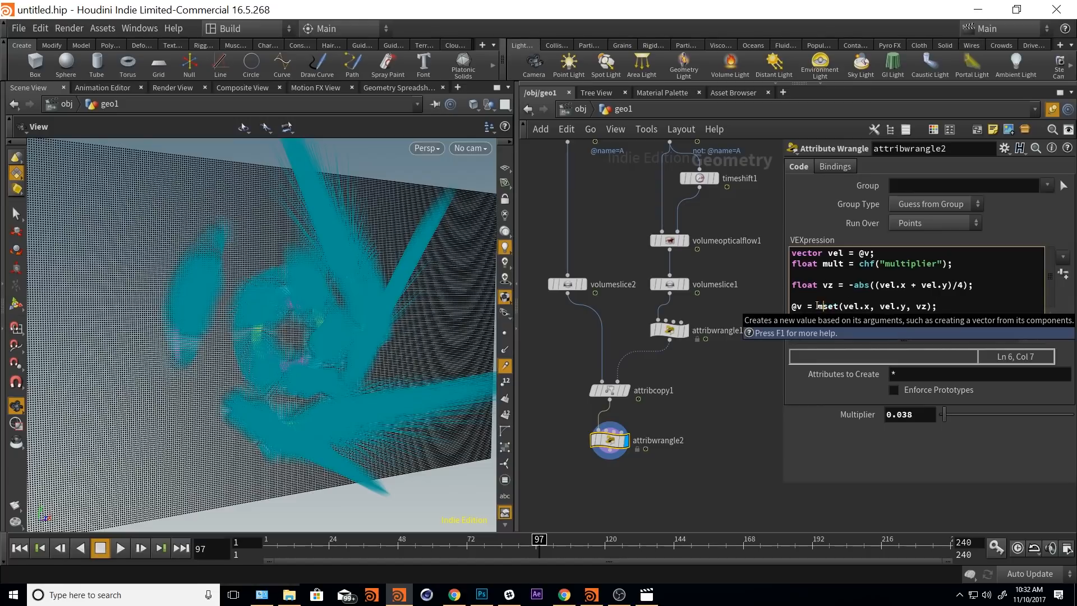
pyautogui.press('BackSpace')
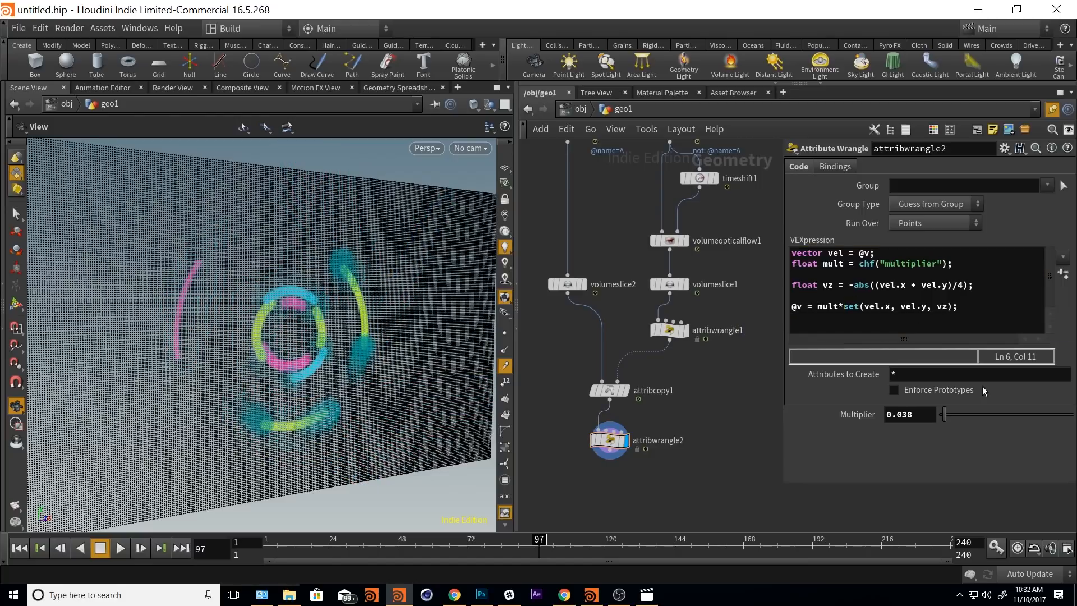
# - Set attribwrangle2's Multiplier to 0.506 and inspect the resulting velocity trails
pyautogui.moveTo(944, 415); pyautogui.dragTo(1007, 421)
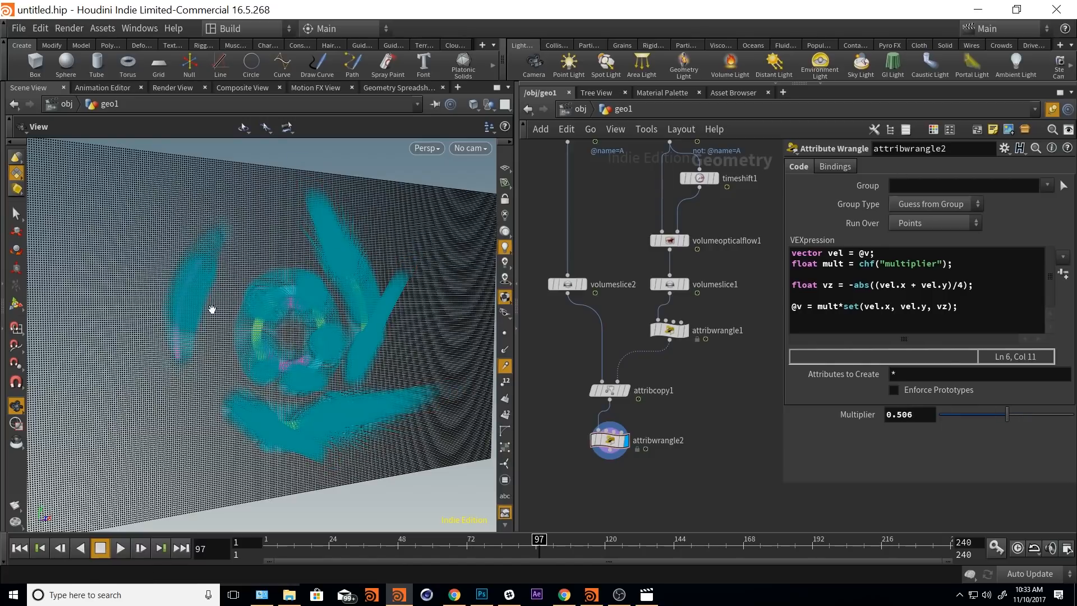
pyautogui.moveTo(212, 307); pyautogui.dragTo(285, 327)
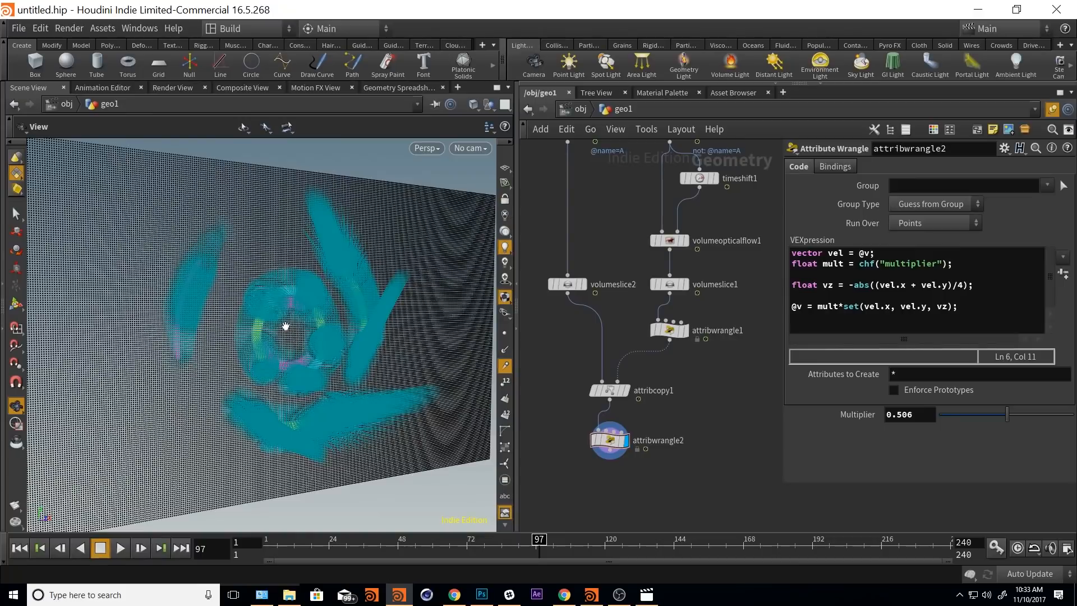
pyautogui.moveTo(385, 331); pyautogui.dragTo(224, 248)
pyautogui.moveTo(299, 373); pyautogui.dragTo(306, 355)
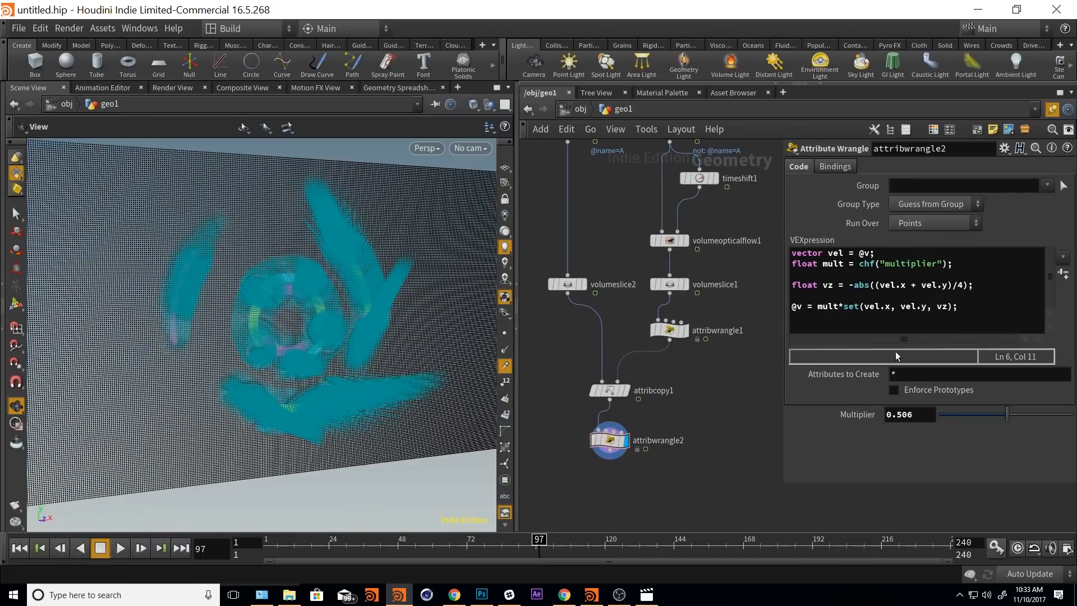
# - Add the line float thresh = chf("threshhold"); below the mult line in attribwrangle2's VEX code
pyautogui.click(977, 304)
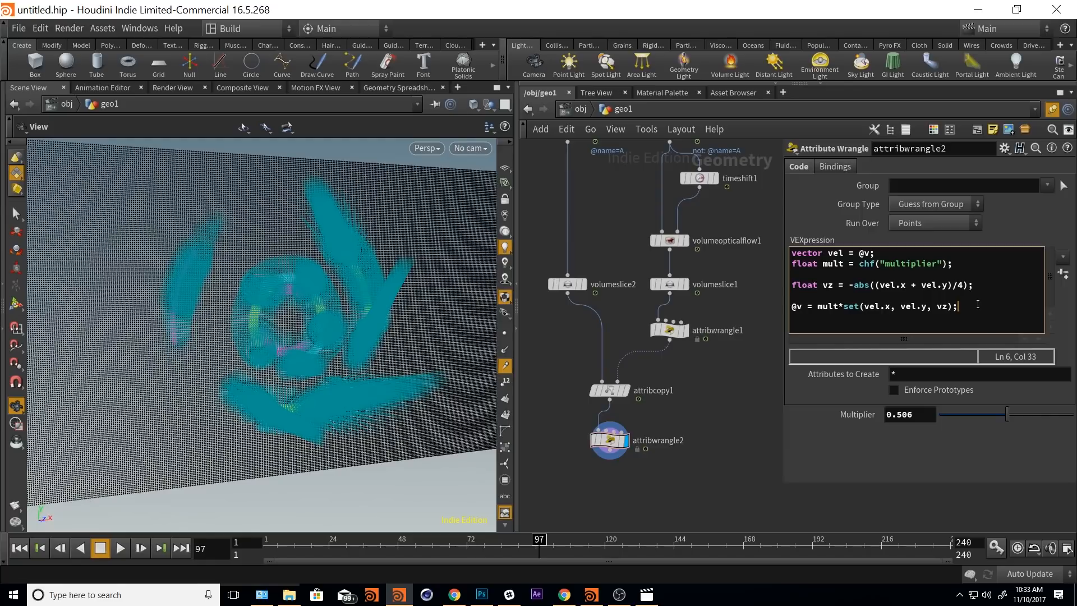
pyautogui.press('Up')
pyautogui.press('Return')
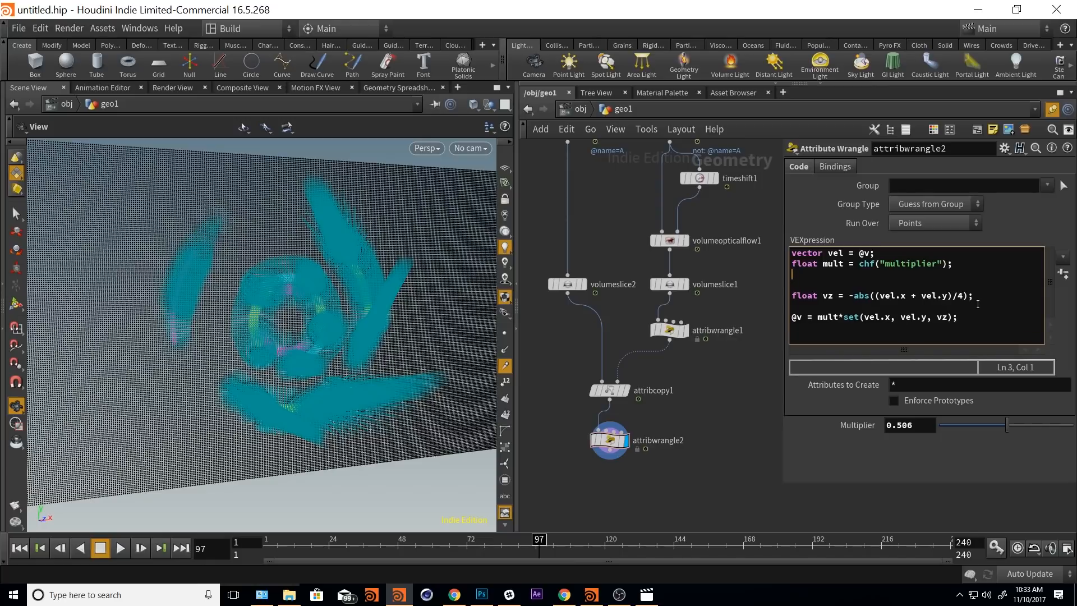
pyautogui.write('float thresh = chf')
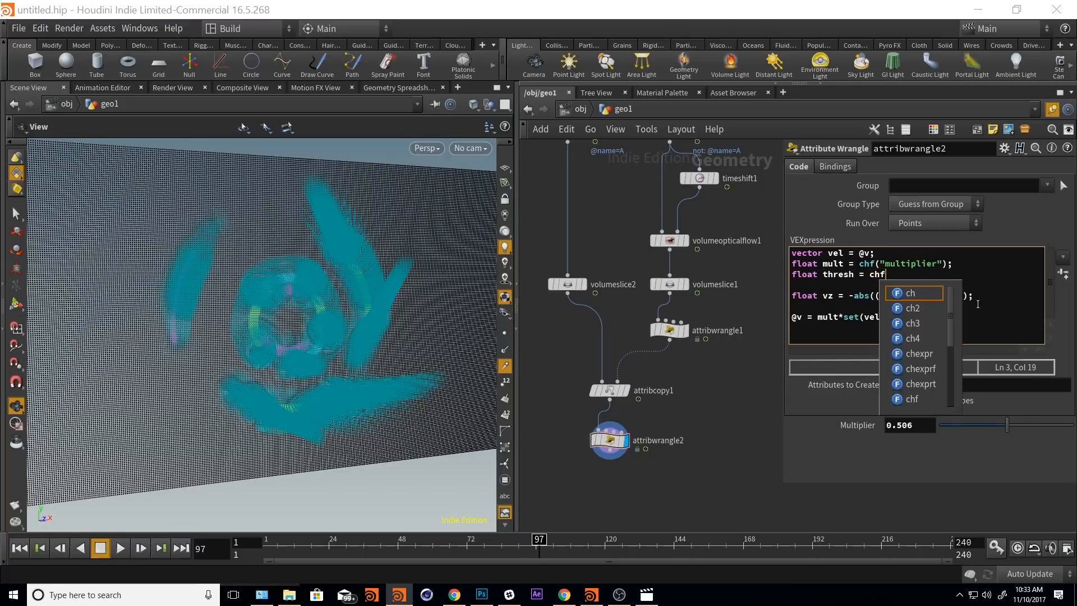
pyautogui.write('("thresh')
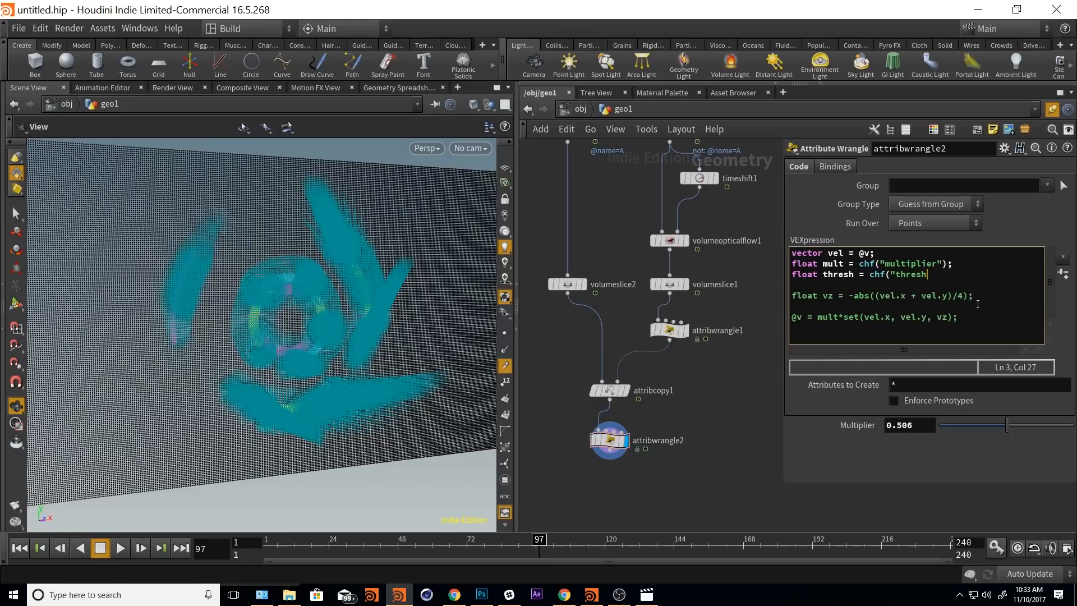
pyautogui.write('hold");')
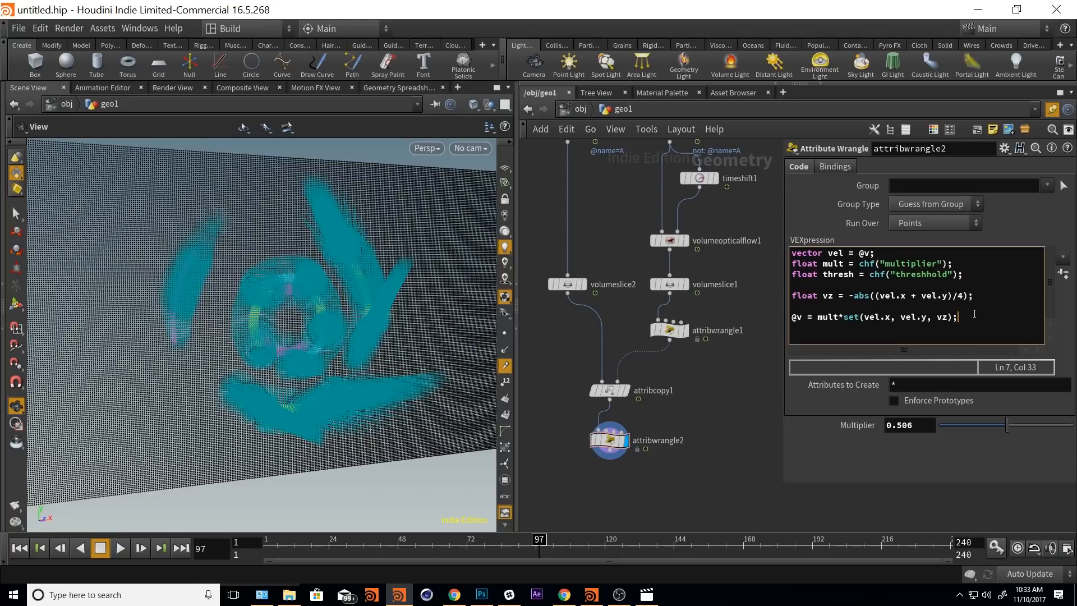
# - Begin a new line of code below the @v assignment in attribwrangle2, leaving one blank line between
pyautogui.press('Return')
pyautogui.press('Return')
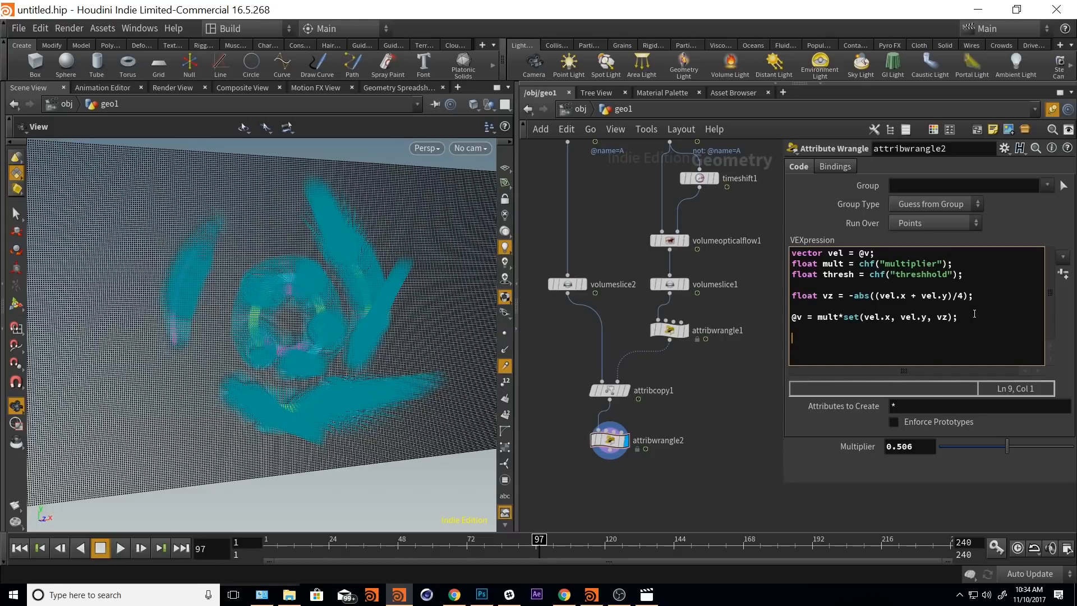
pyautogui.write('vector hsv')
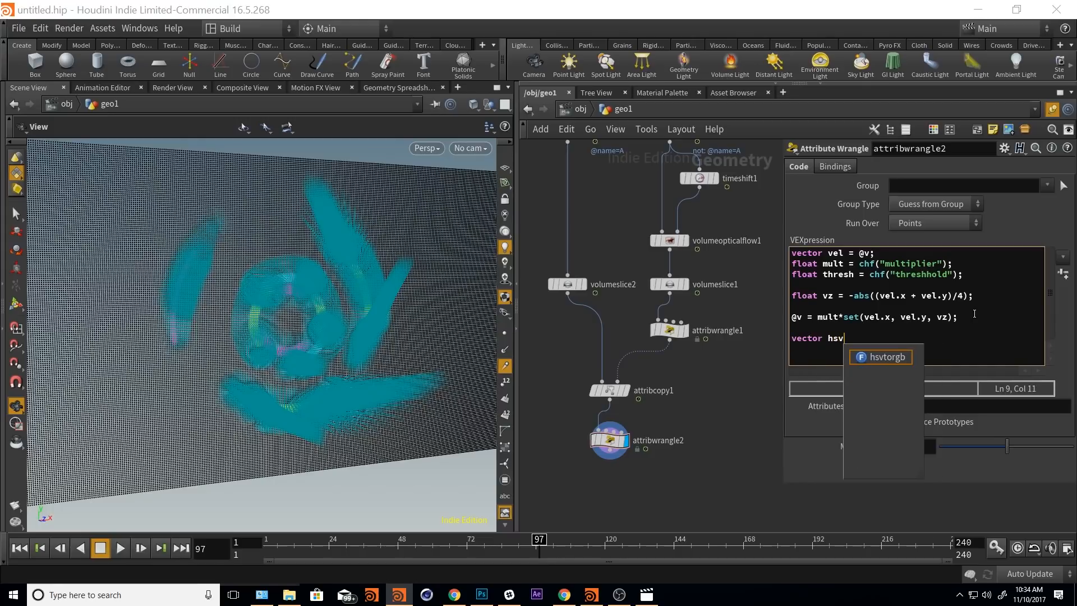
pyautogui.write(' = rg')
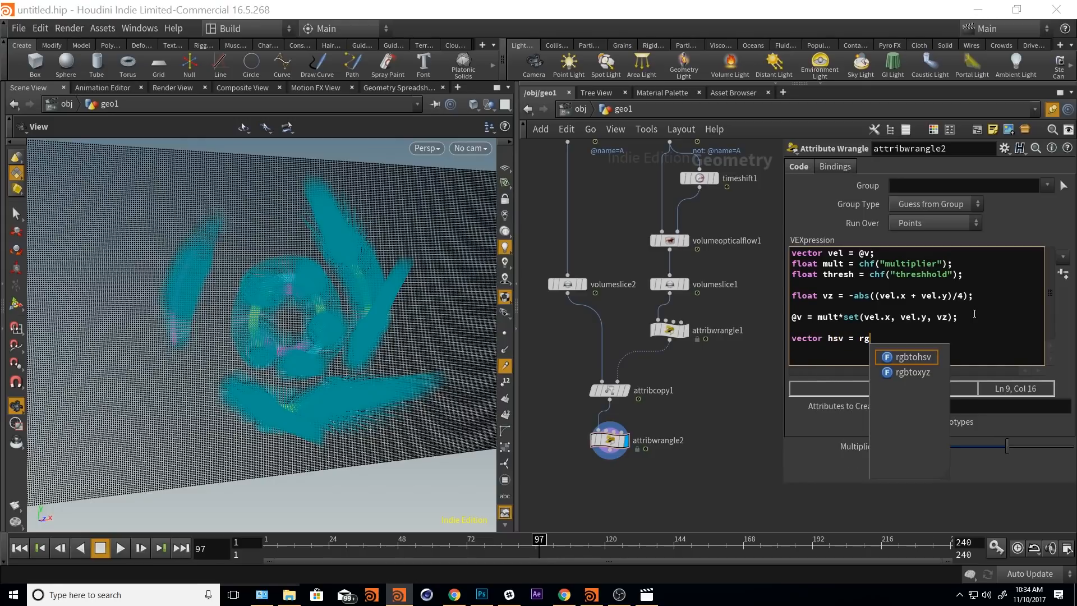
pyautogui.write('btohasv')
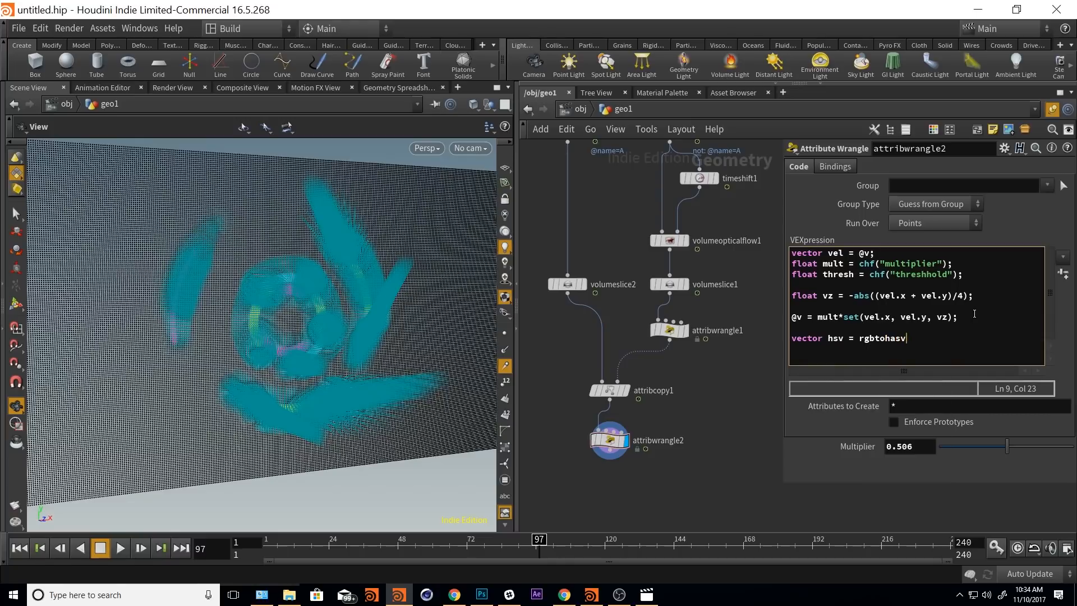
pyautogui.write('(@Cd);')
pyautogui.press('Return')
pyautogui.press('Return')
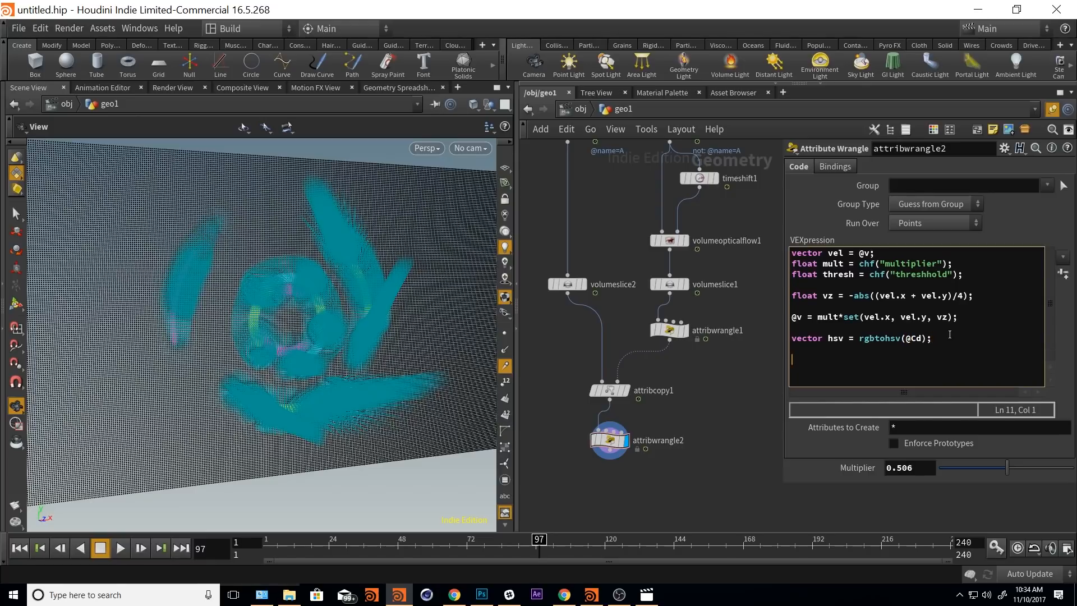
pyautogui.write('if(hsv.z < thresh')
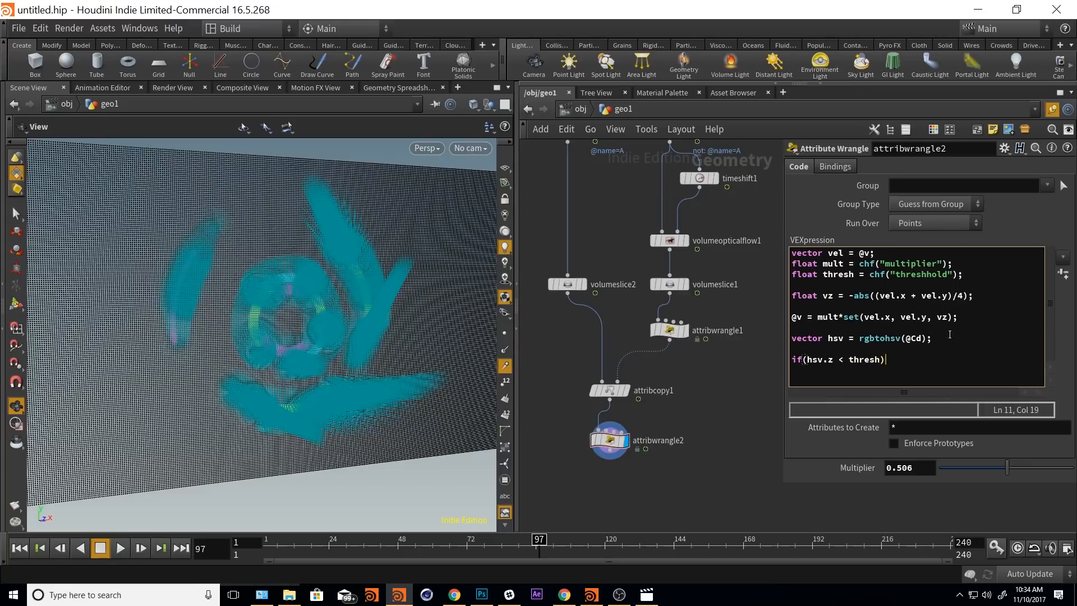
pyautogui.write(') {')
pyautogui.press('Return')
pyautogui.press('Return')
pyautogui.write('}')
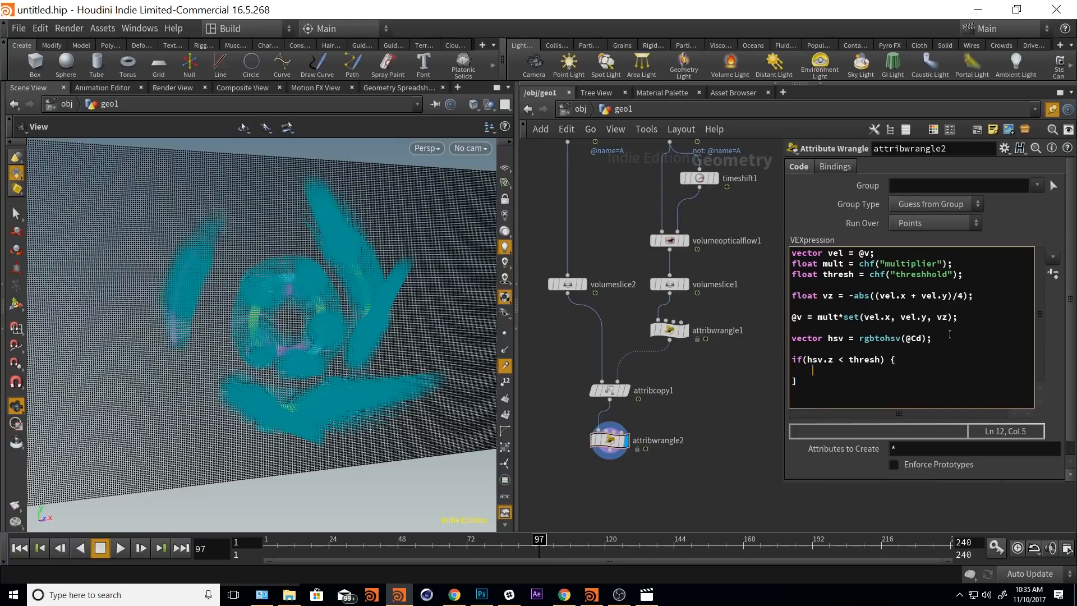
pyautogui.write('remove')
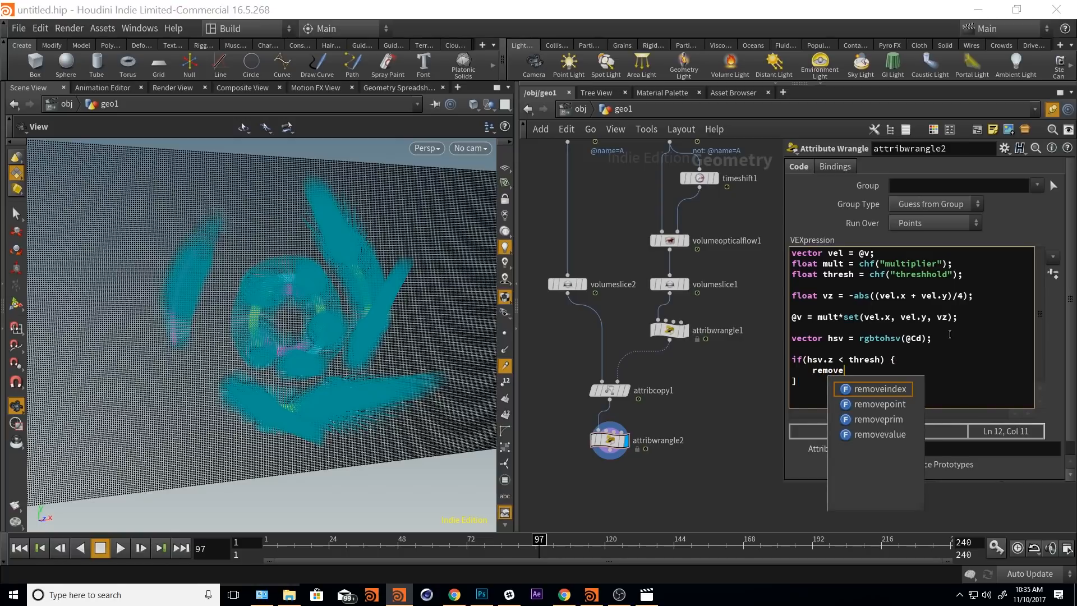
pyautogui.write('point(0,')
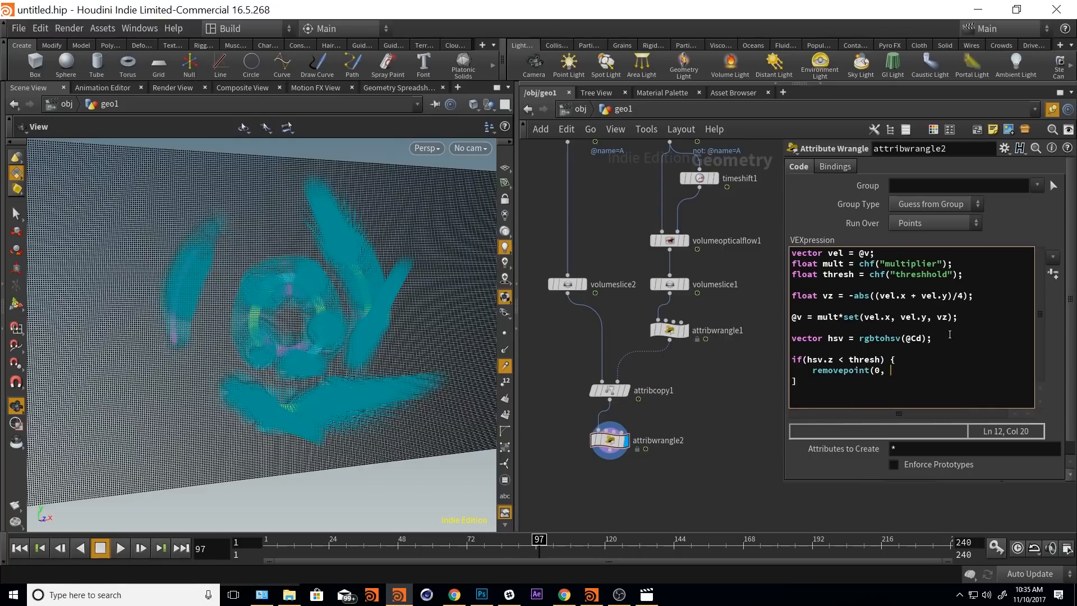
pyautogui.write('@ptnu')
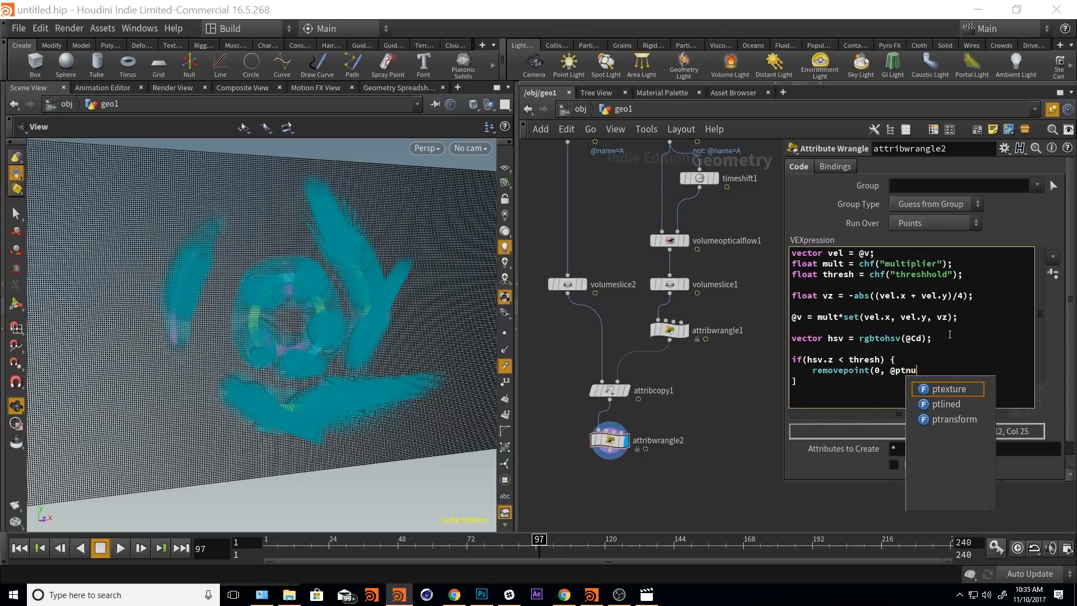
pyautogui.write('m);')
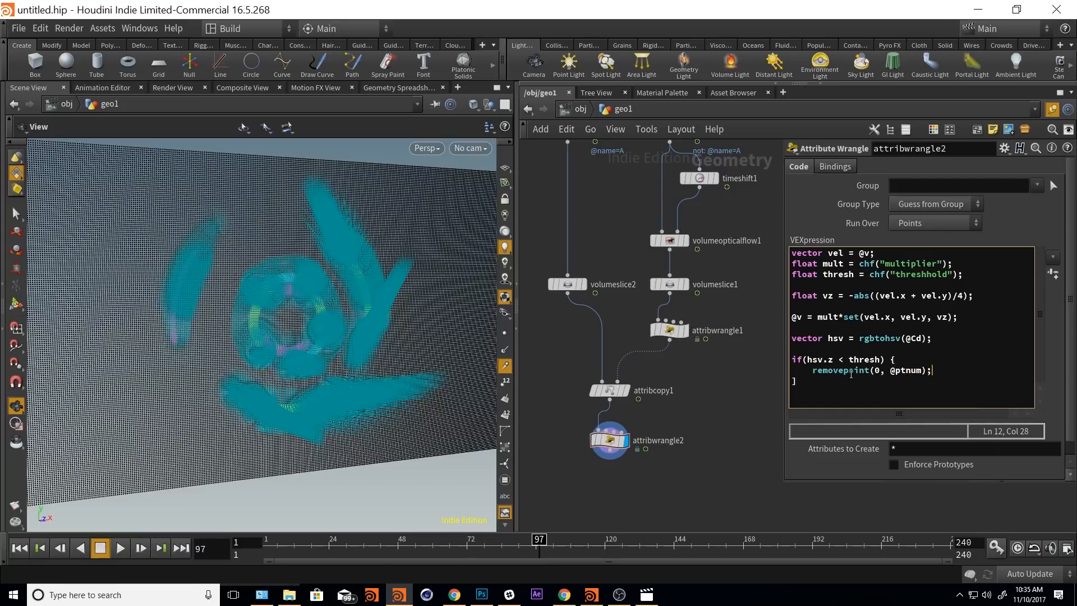
# - Create the Threshhold parameter on attribwrangle2 from the chf reference in its code
pyautogui.click(841, 384)
pyautogui.click(1054, 272)
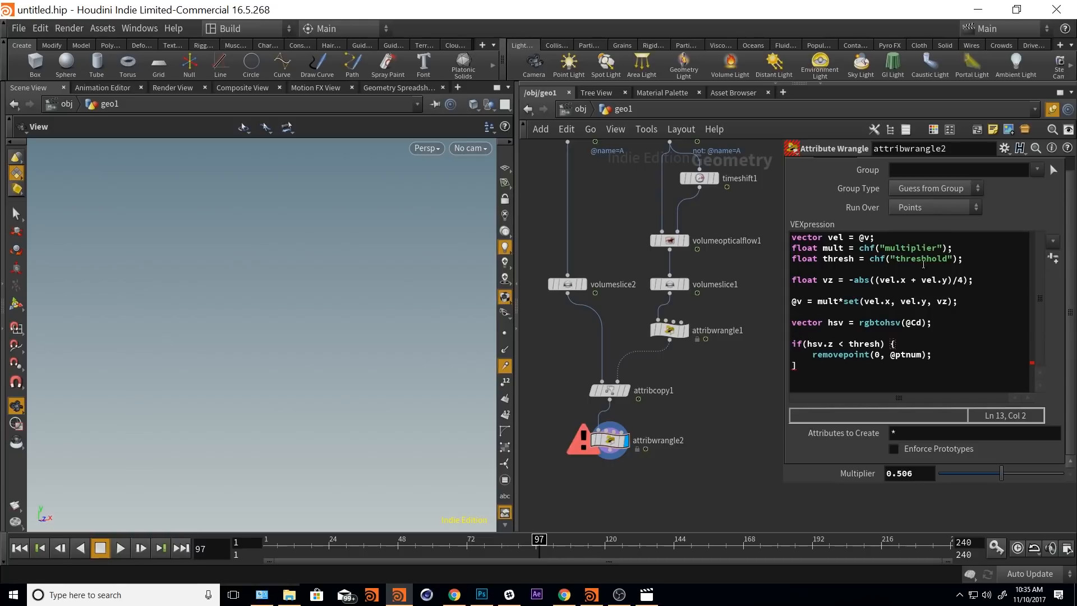
pyautogui.moveTo(900, 258); pyautogui.dragTo(948, 258)
pyautogui.click(1053, 258)
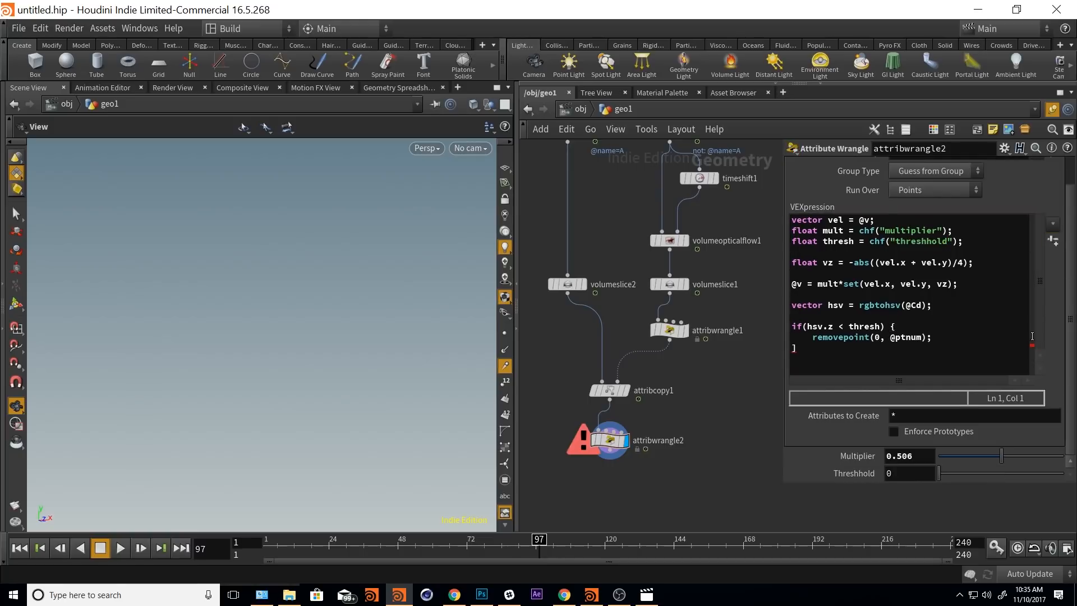
# - Set Threshhold to 0.293 and replace the if block's closing square bracket with a curly brace
pyautogui.moveTo(954, 473); pyautogui.dragTo(975, 473)
pyautogui.click(807, 367)
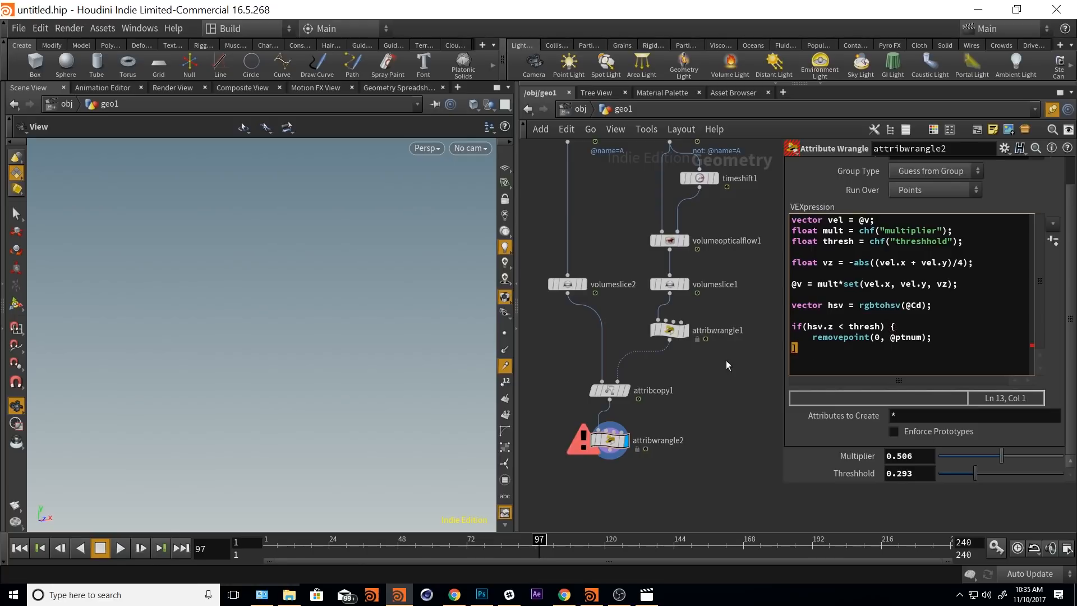
pyautogui.write('}')
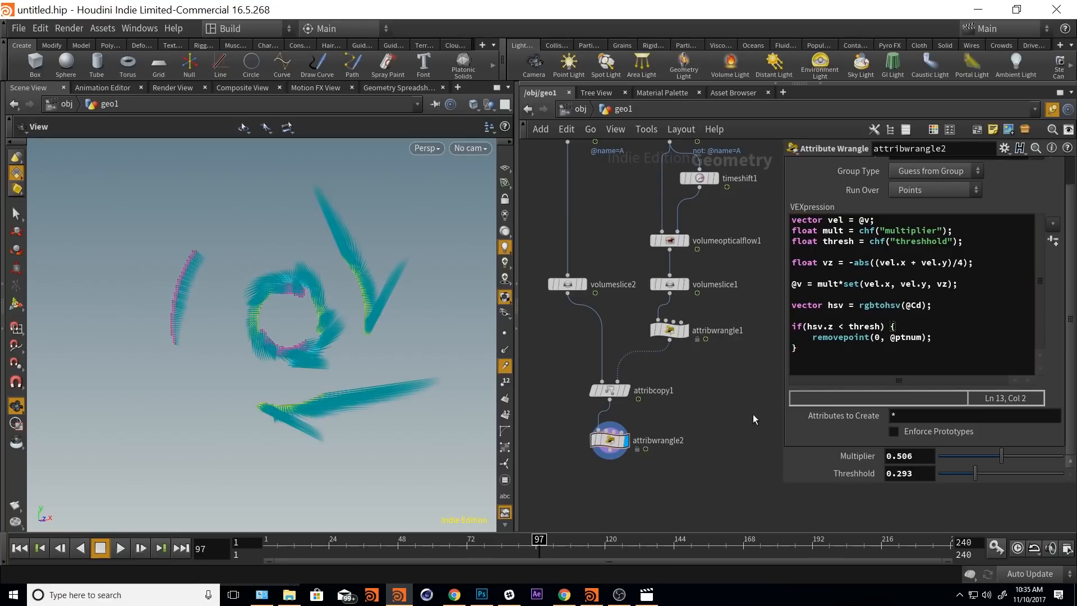
# - Hide the point velocity trails in the viewport and set Threshhold to 0.077
pyautogui.moveTo(974, 472); pyautogui.dragTo(933, 486)
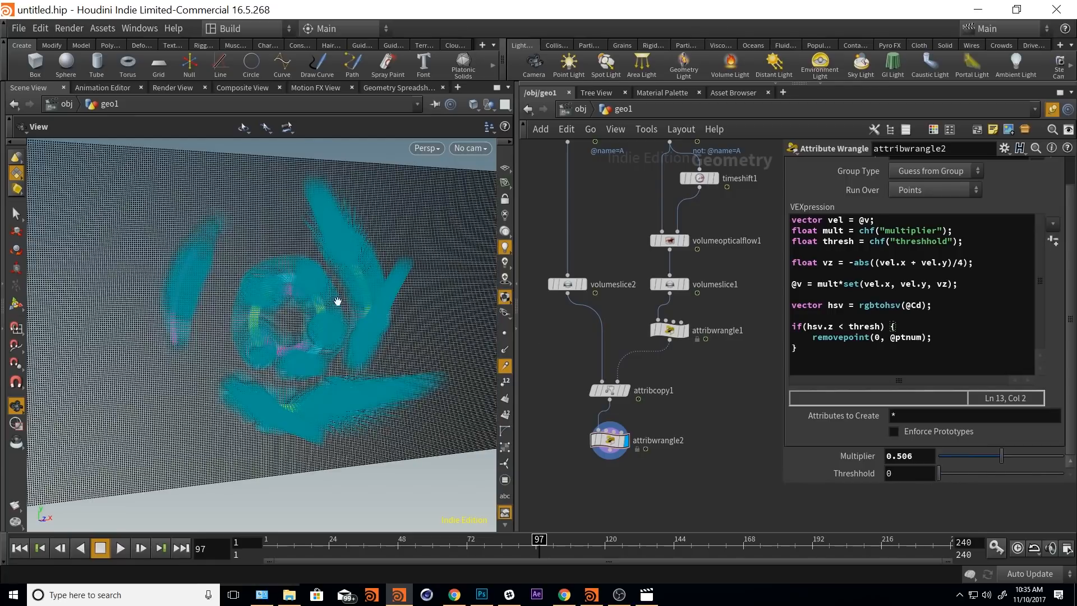
pyautogui.click(505, 366)
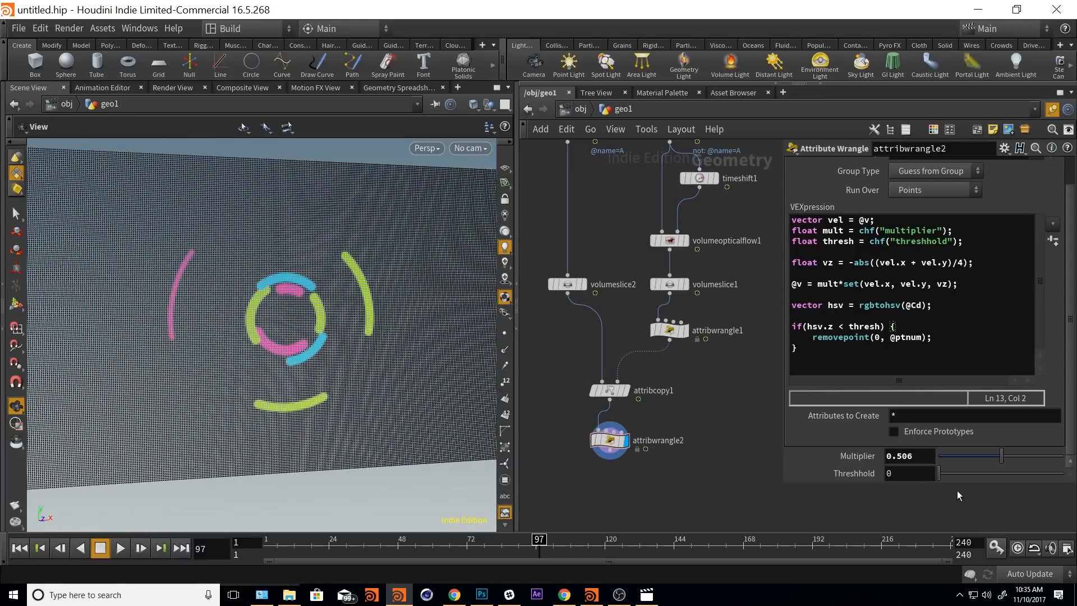
pyautogui.moveTo(938, 473); pyautogui.dragTo(948, 474)
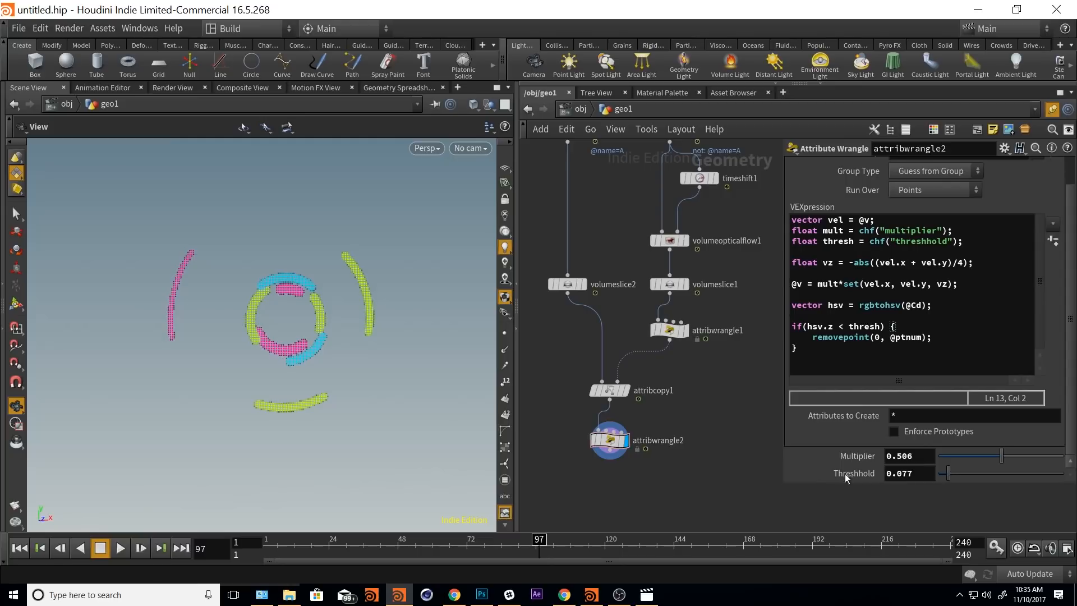
# - Play the animation while raising Threshhold to 0.324, and finish by stopping playback and returning to the first frame
pyautogui.click(120, 548)
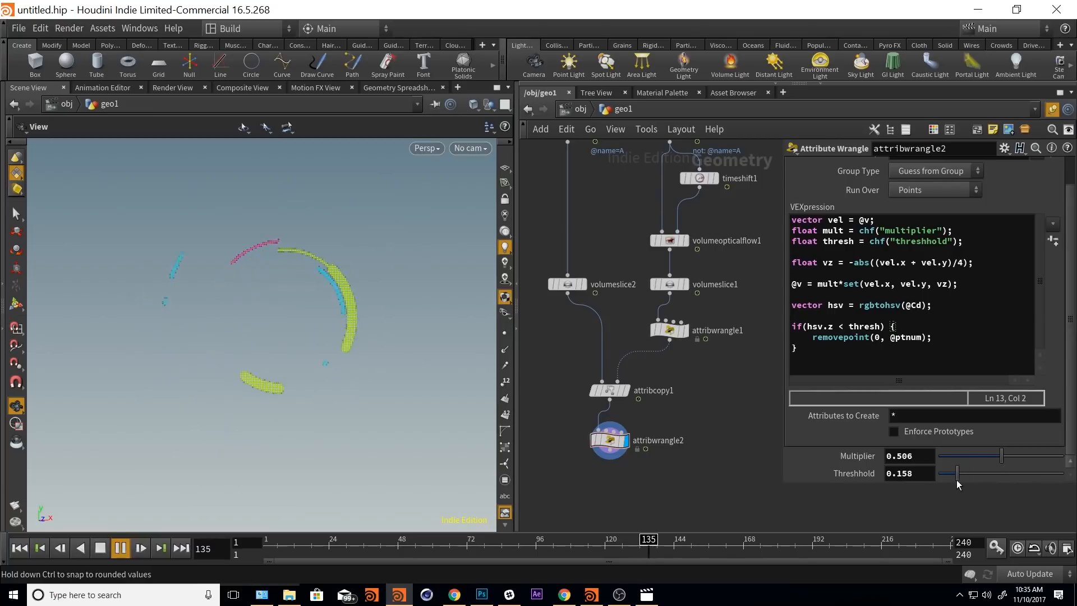
pyautogui.moveTo(957, 480); pyautogui.dragTo(974, 476)
pyautogui.click(978, 475)
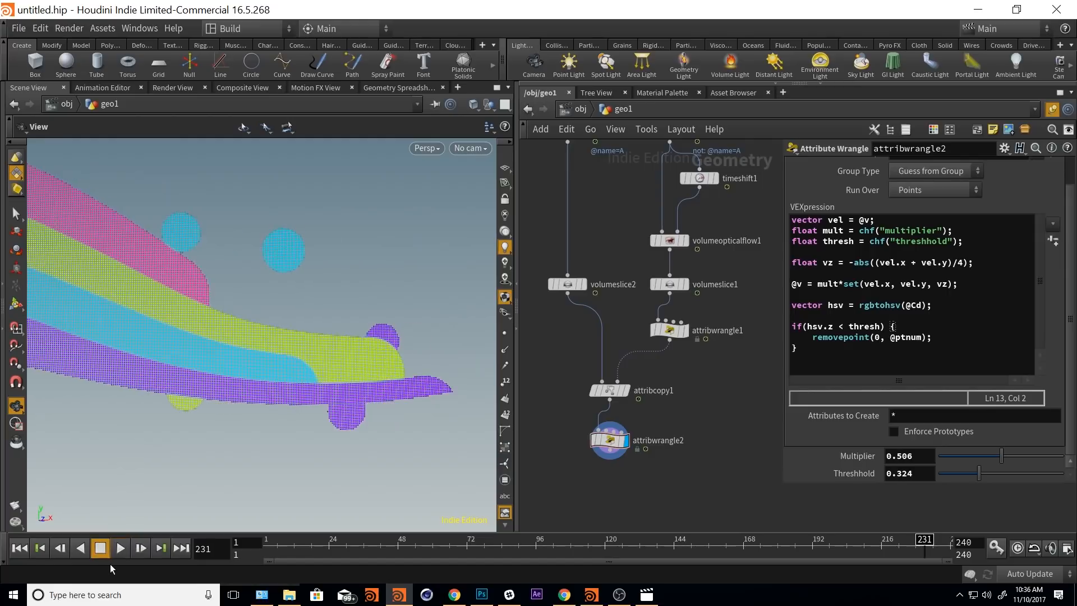
pyautogui.click(101, 547)
pyautogui.click(18, 549)
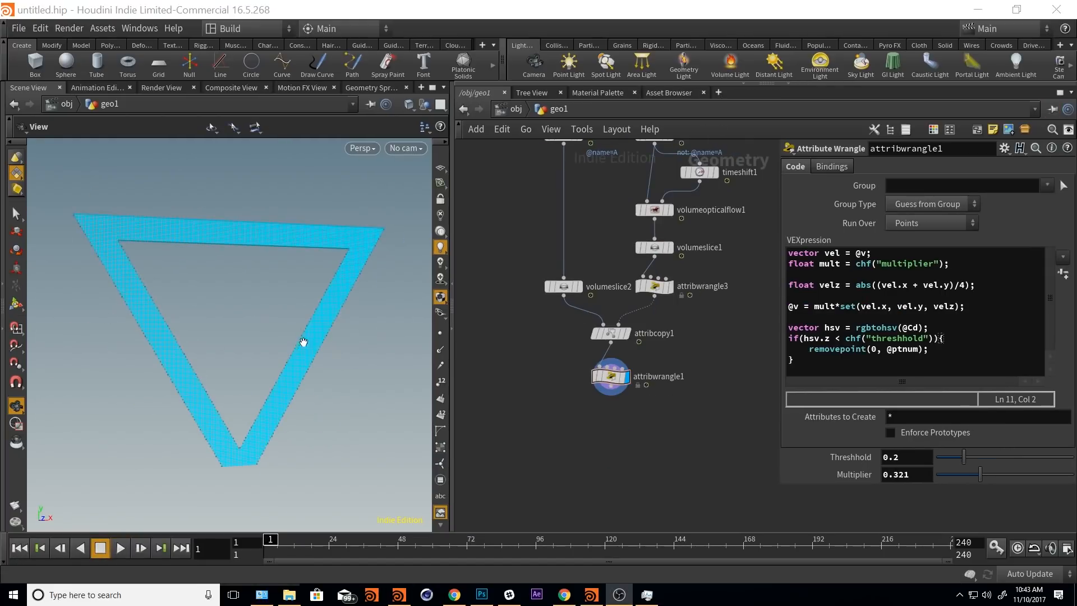
# - Widen the simulation shelf area and display the Particle Fluids tools
pyautogui.moveTo(503, 57); pyautogui.dragTo(228, 68)
pyautogui.click(360, 44)
pyautogui.click(472, 47)
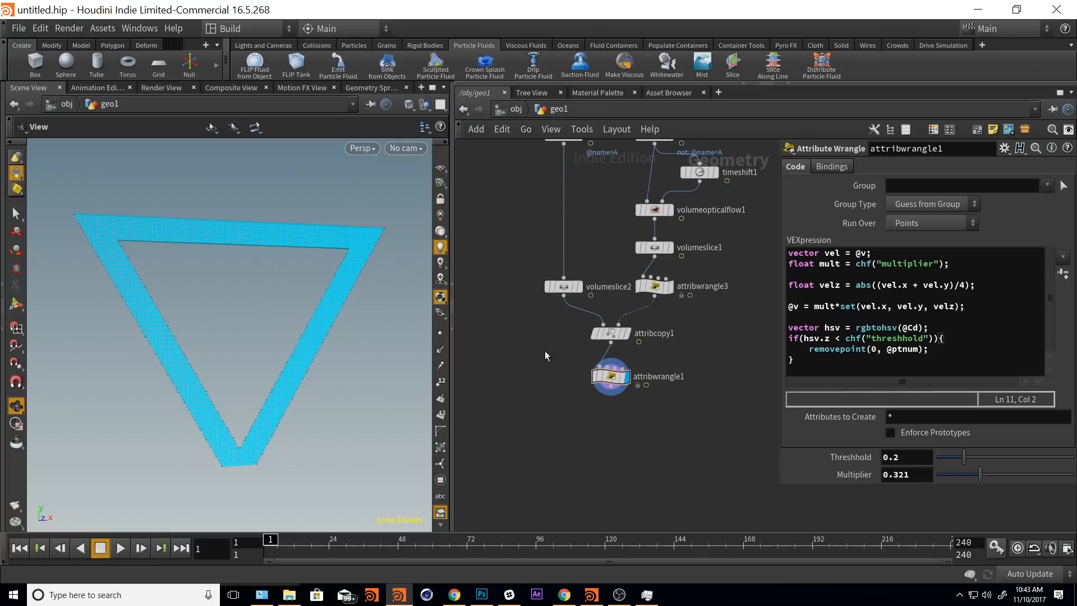
# - Try to emit a particle fluid from the geo1 object at the object level
pyautogui.click(516, 108)
pyautogui.moveTo(696, 265); pyautogui.dragTo(632, 265)
pyautogui.click(338, 63)
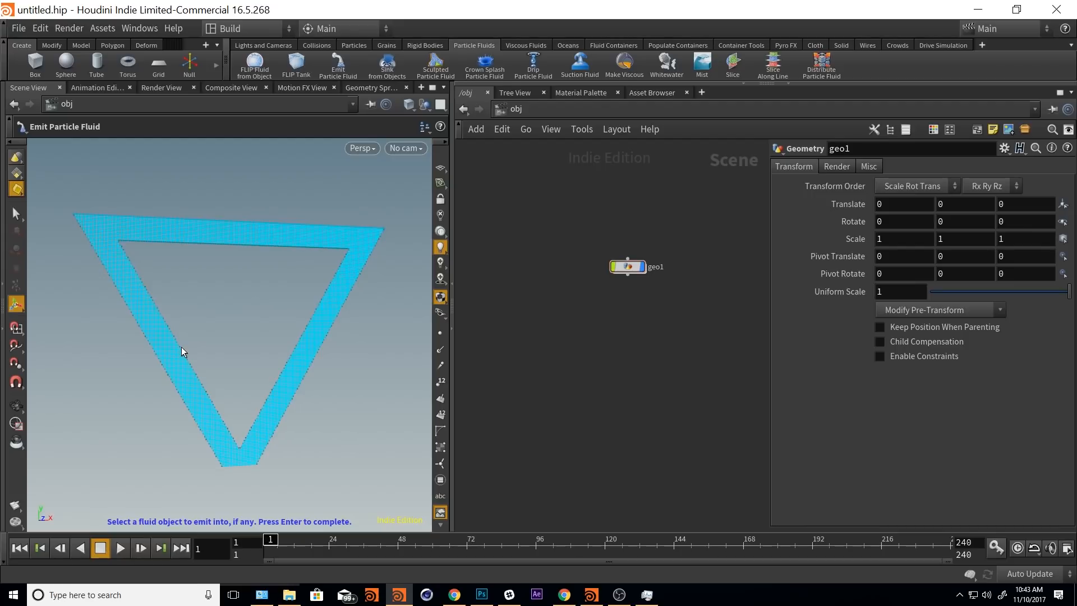
pyautogui.press('Return')
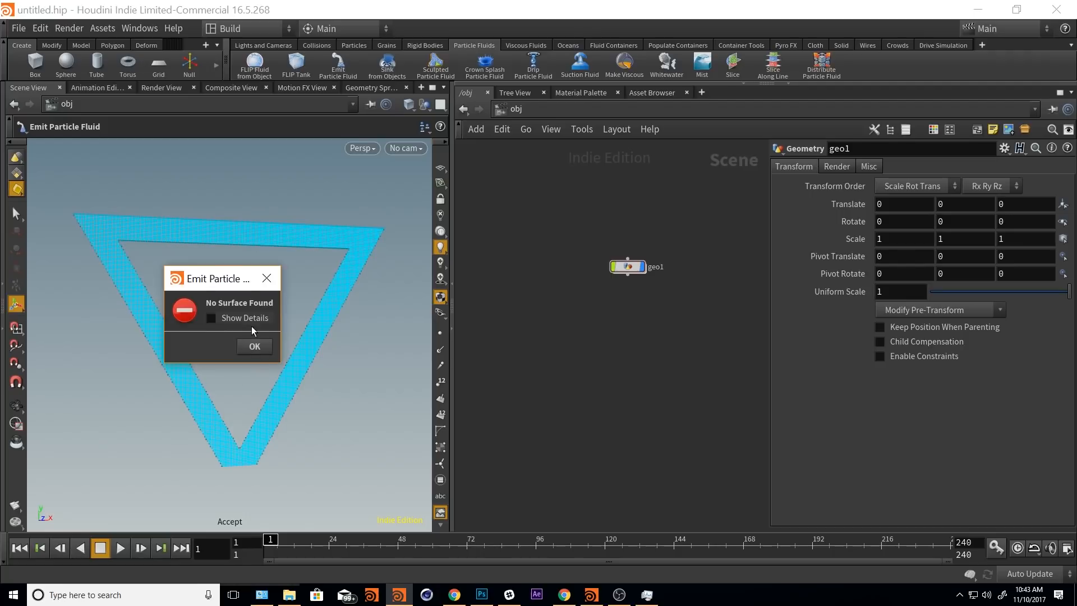
pyautogui.click(261, 347)
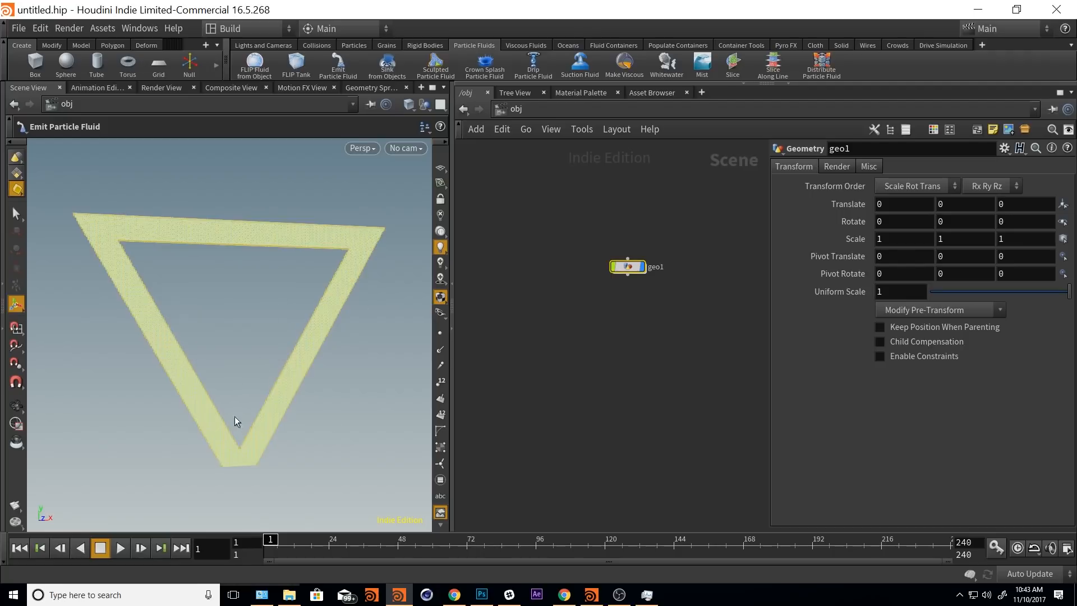
pyautogui.click(623, 357)
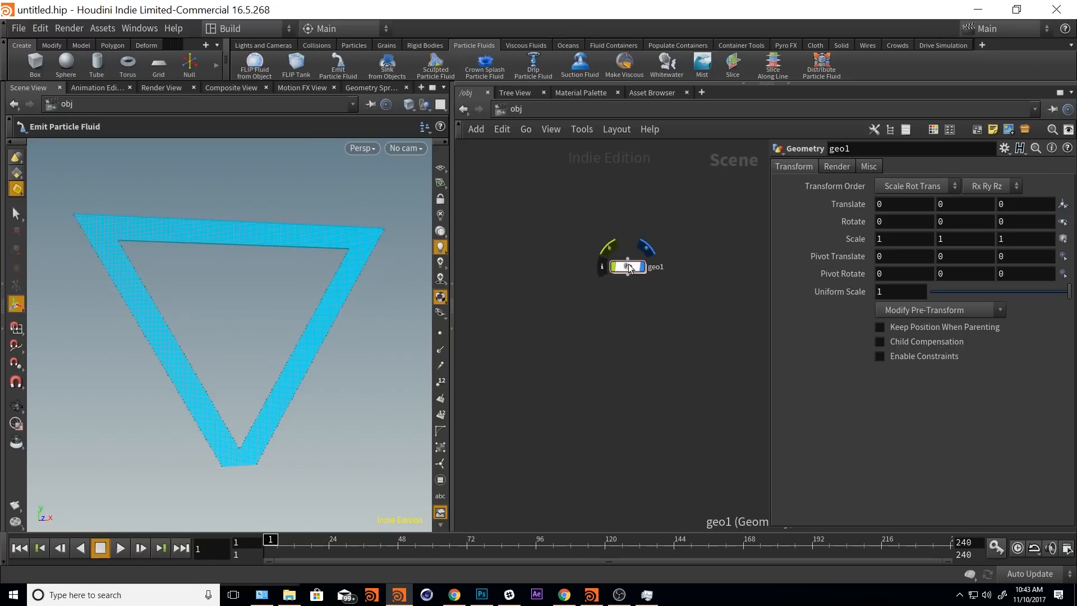
# - Set the Method of both volumeslice1 and volumeslice2 inside geo1 to Mesh, and reselect attribwrangle1
pyautogui.doubleClick(629, 268)
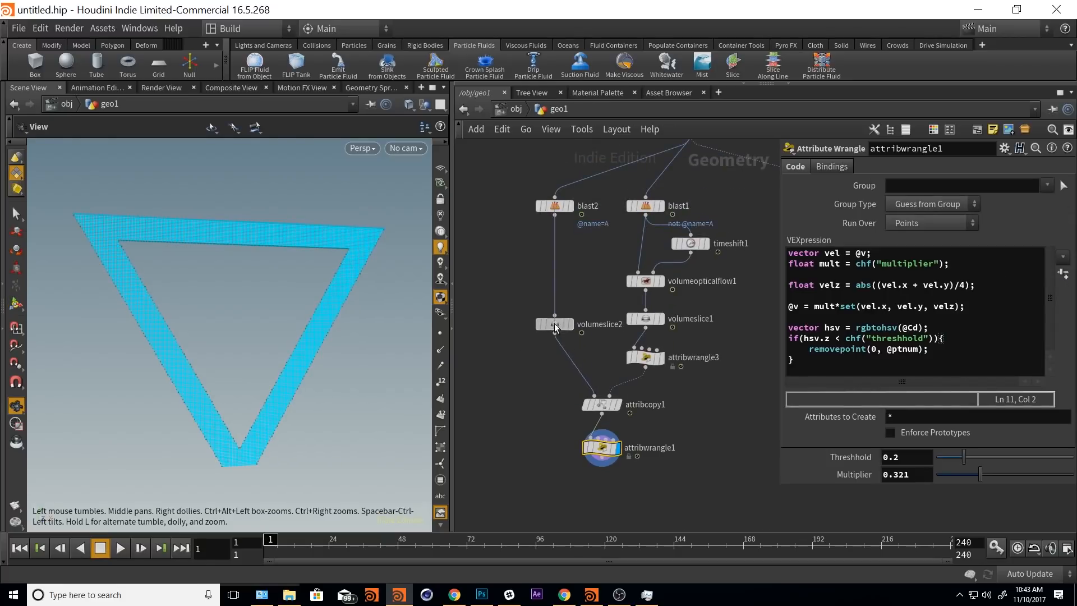
pyautogui.moveTo(493, 299); pyautogui.dragTo(723, 338)
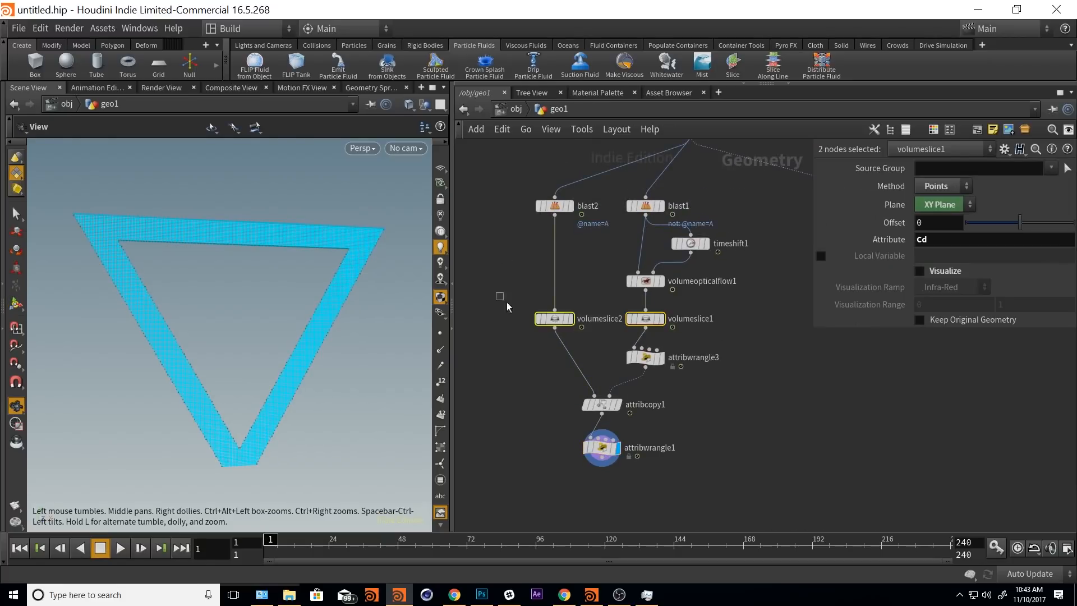
pyautogui.moveTo(507, 306); pyautogui.dragTo(688, 344)
pyautogui.click(940, 186)
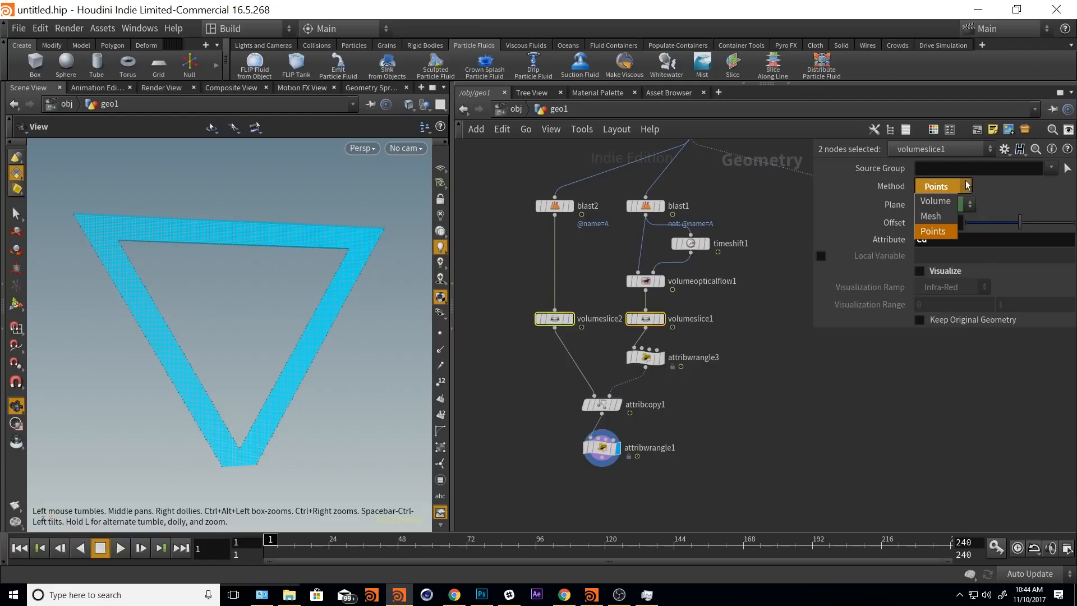
pyautogui.click(940, 218)
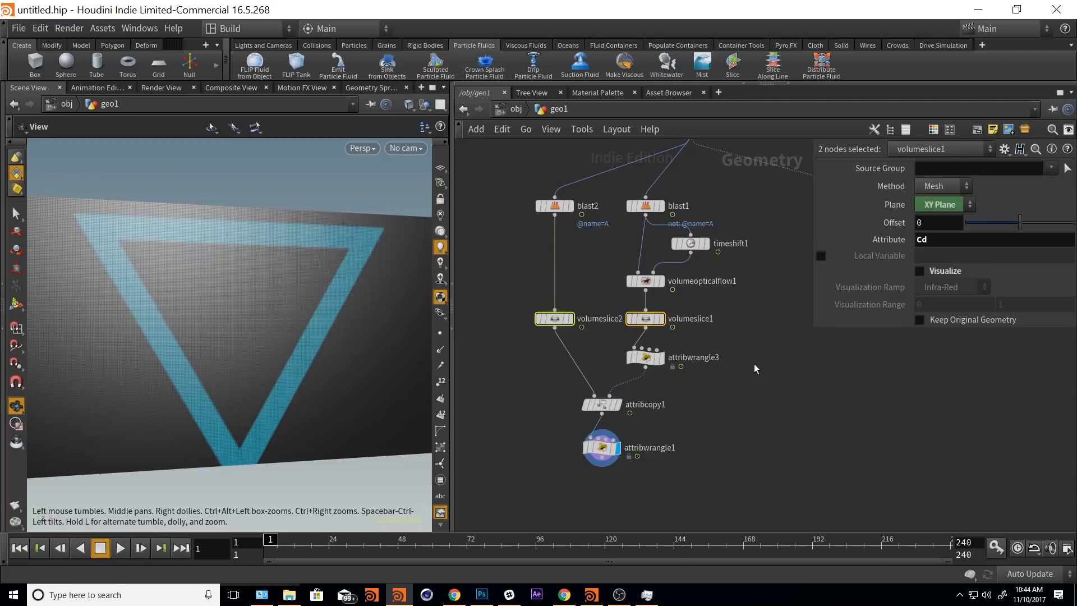
pyautogui.click(602, 449)
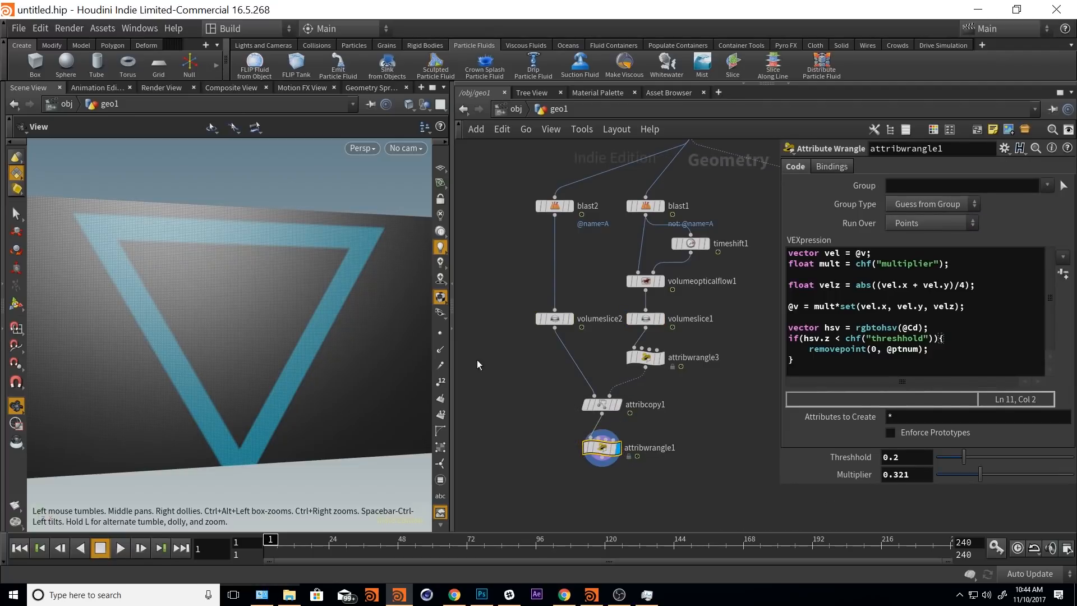
# - Apply Emit Particle Fluid to the geo1 object at the object level, without an existing fluid object as target
pyautogui.click(515, 109)
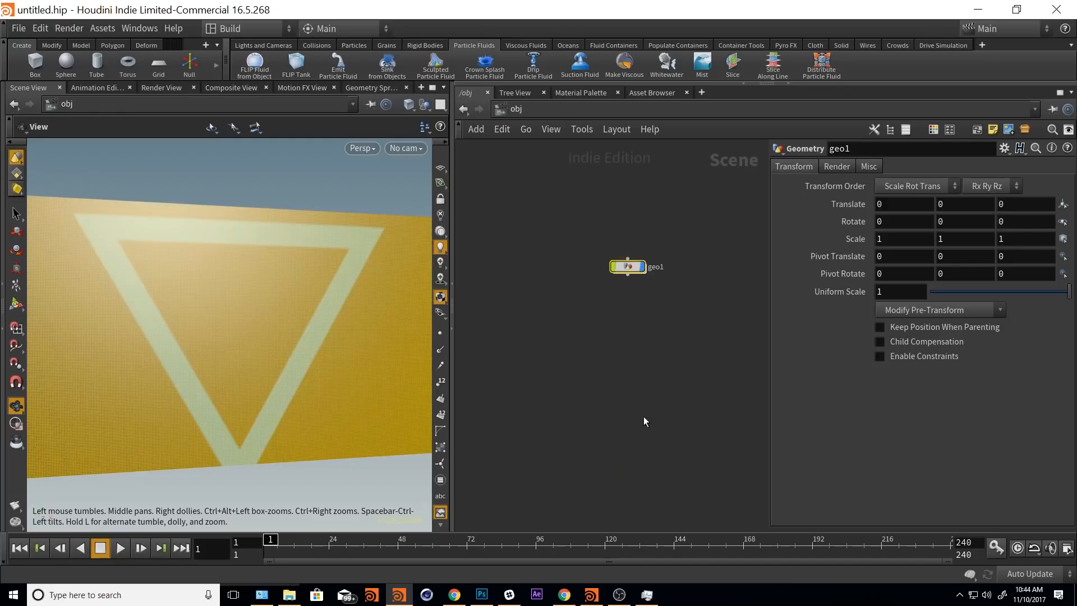
pyautogui.click(340, 62)
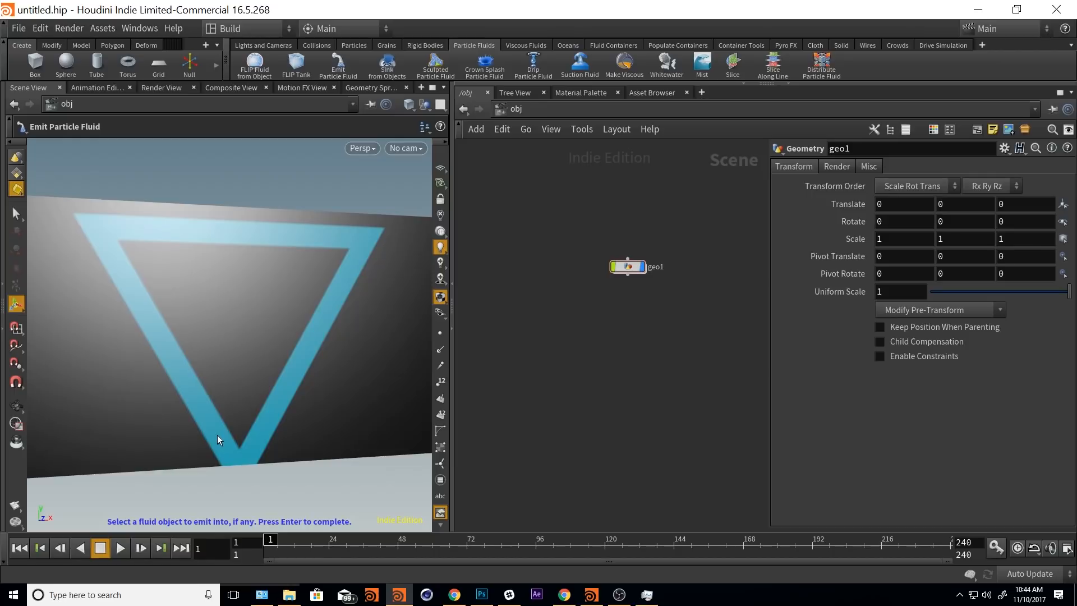
pyautogui.press('Return')
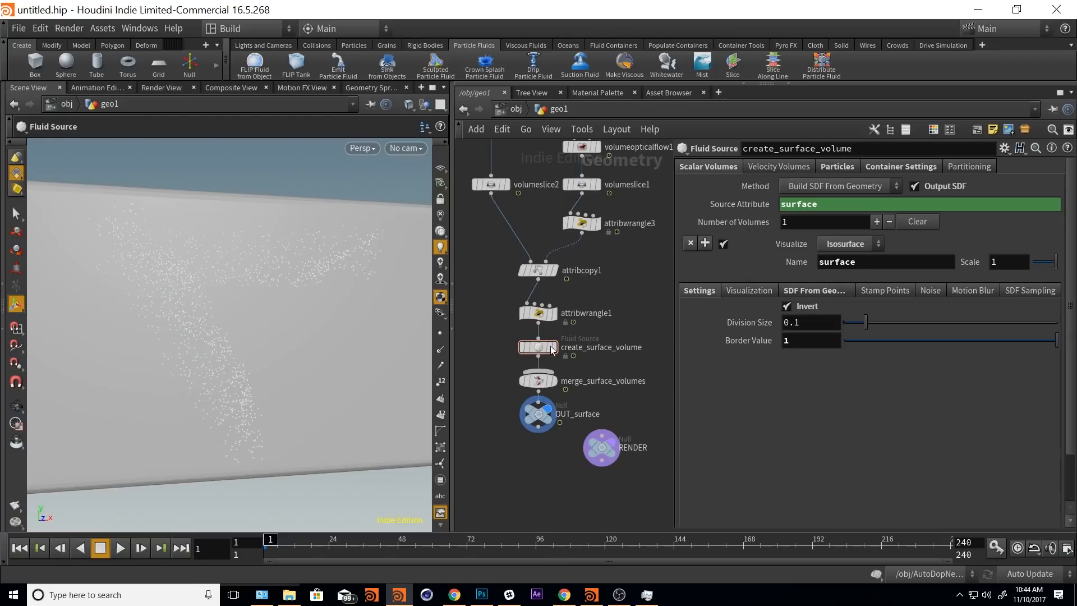
# - Set the Method of both volumeslice1 and volumeslice2 in geo1 to Points
pyautogui.moveTo(653, 329); pyautogui.dragTo(520, 389)
pyautogui.moveTo(554, 463); pyautogui.dragTo(570, 516, button='middle')
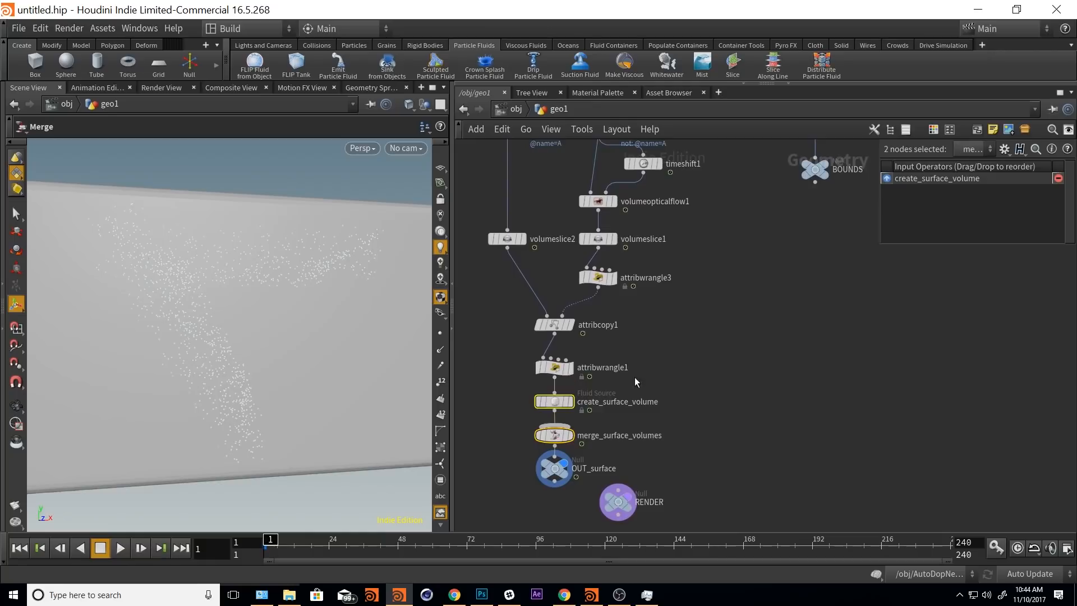
pyautogui.click(560, 407)
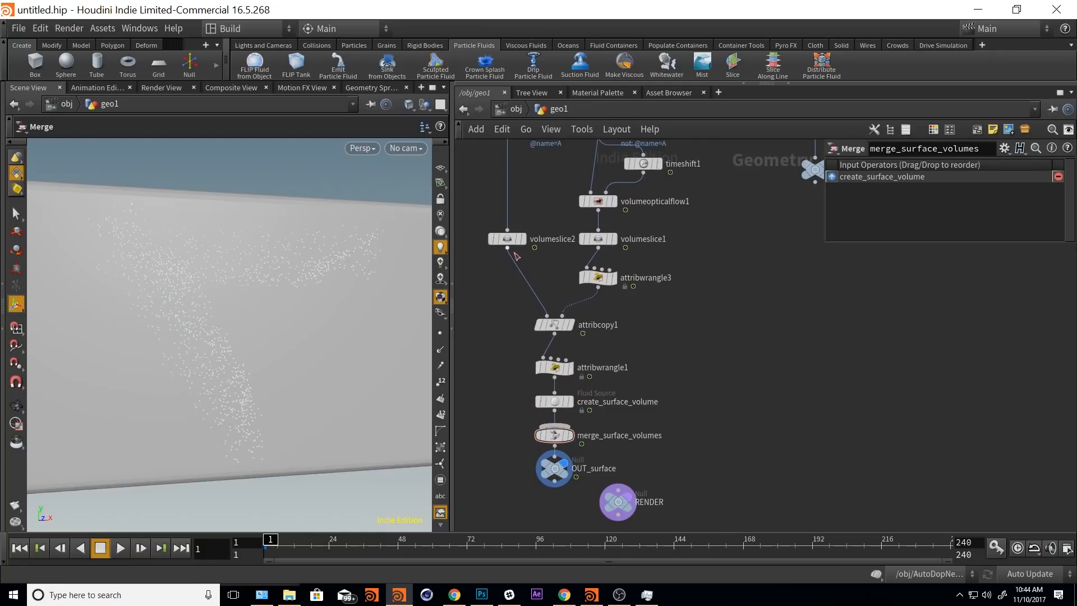
pyautogui.moveTo(477, 237); pyautogui.dragTo(650, 255)
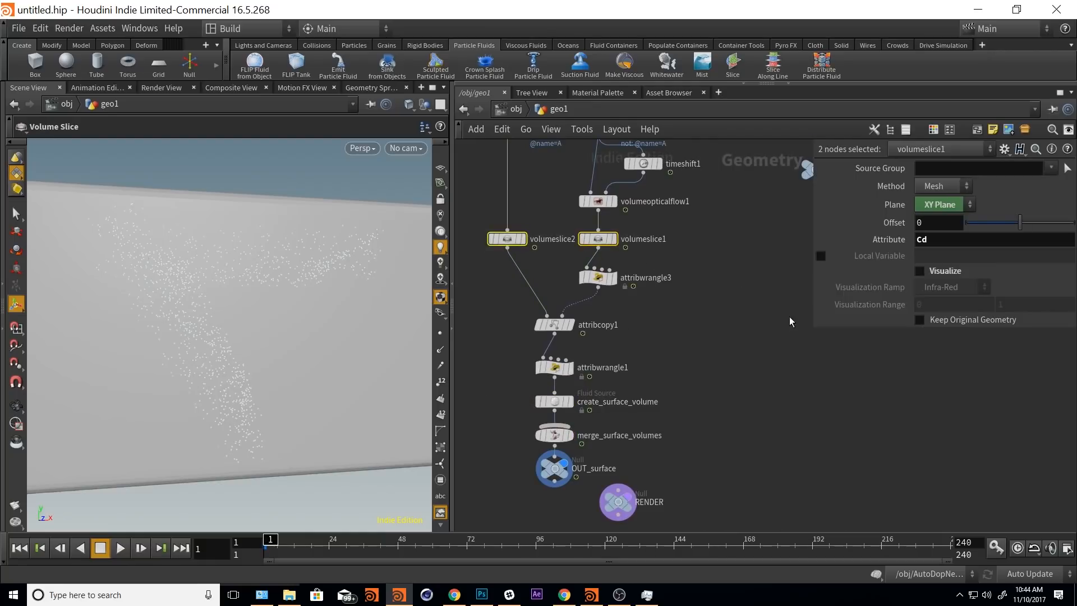
pyautogui.click(942, 186)
pyautogui.click(933, 231)
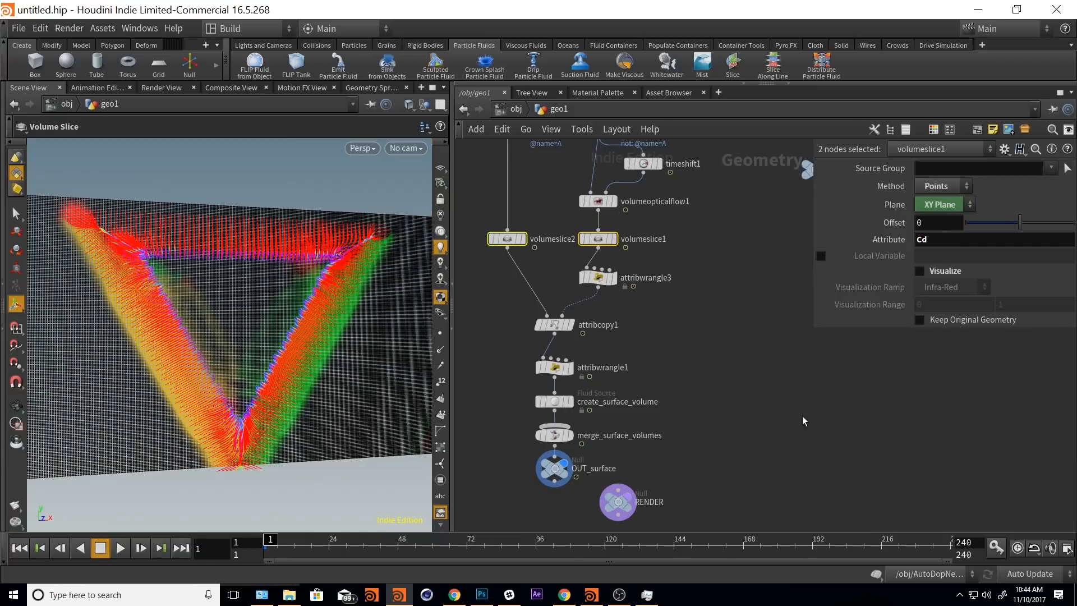
pyautogui.click(757, 433)
# - Set the scalar volume Method of the create_surface_volume fluid source to Stamp Points
pyautogui.click(562, 402)
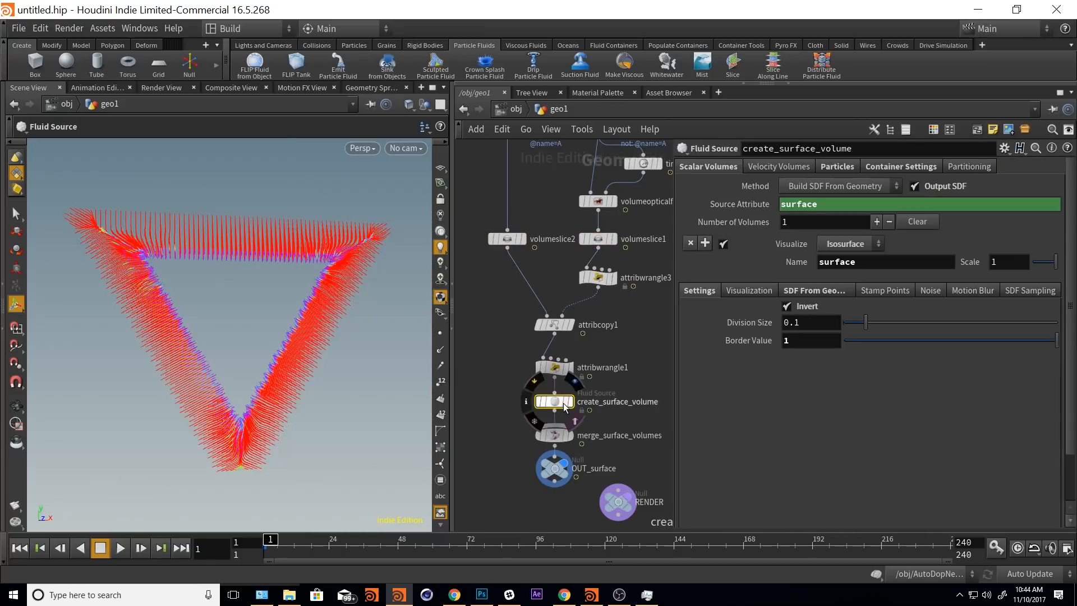
pyautogui.click(833, 191)
pyautogui.click(820, 216)
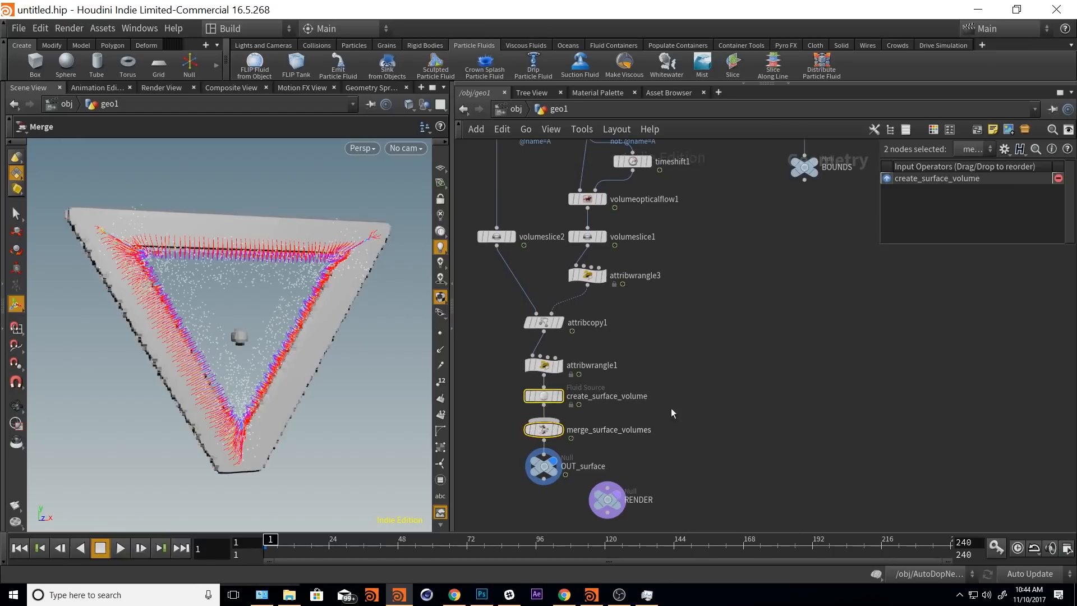
pyautogui.click(749, 344)
pyautogui.click(550, 398)
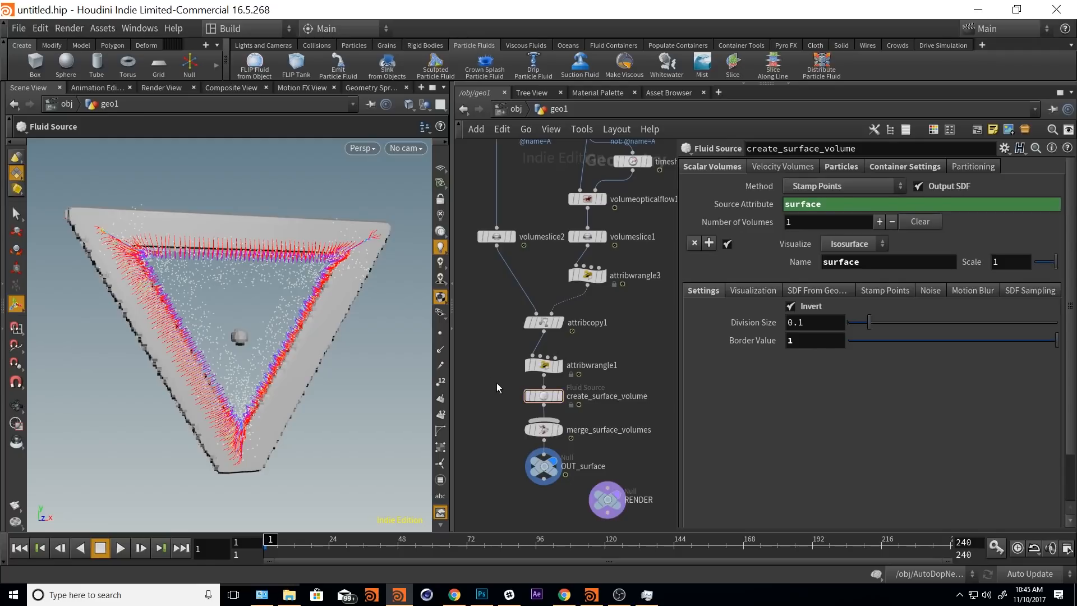
# - Open AutoDopNetwork at the object level and lay out its nodes in order
pyautogui.press('u')
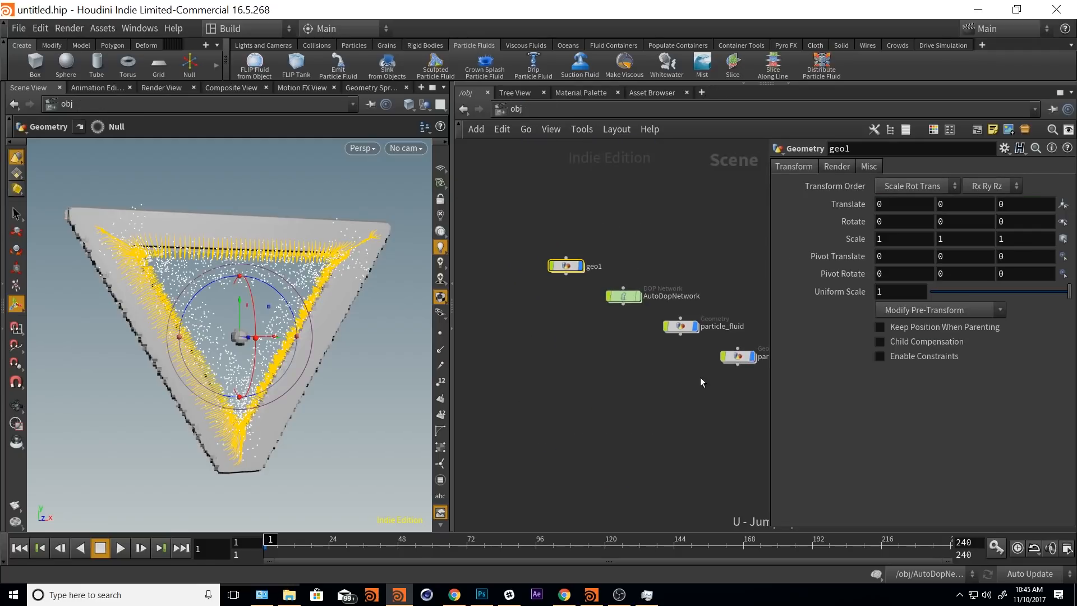
pyautogui.doubleClick(625, 295)
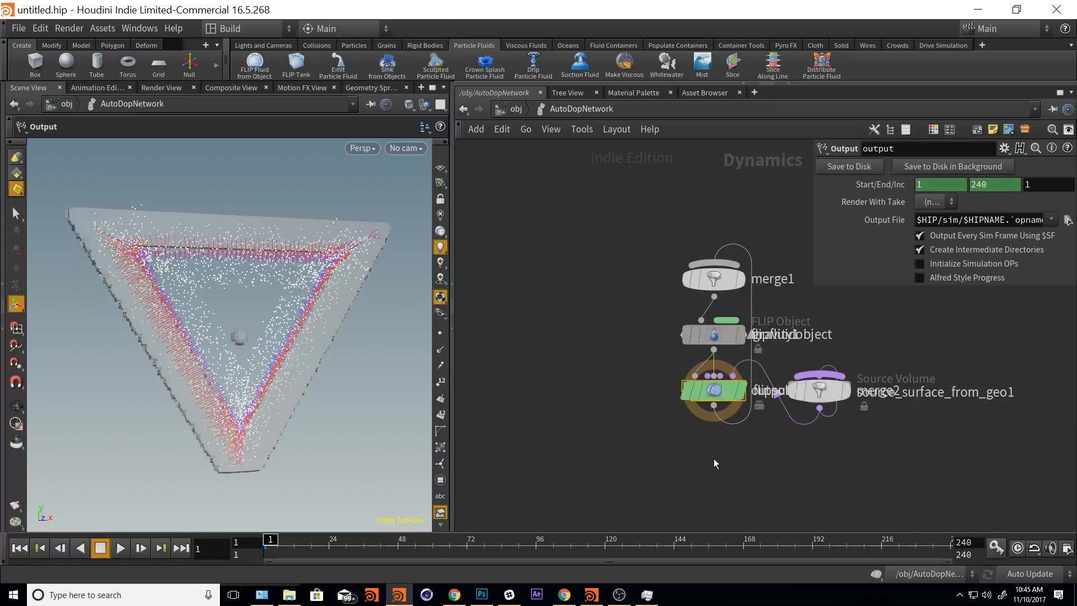
pyautogui.press('l')
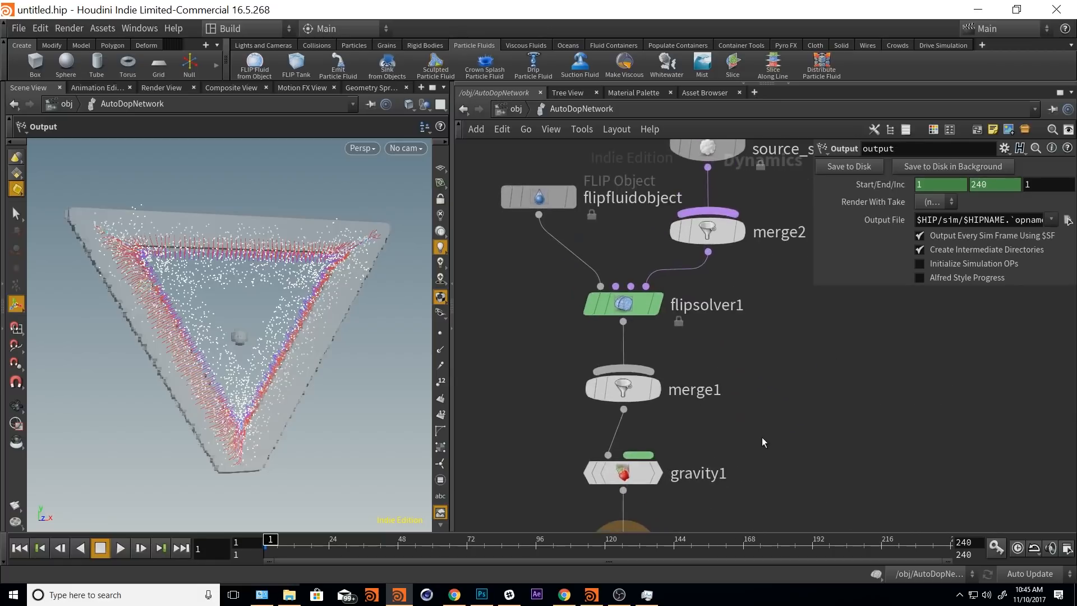
pyautogui.moveTo(835, 439); pyautogui.dragTo(760, 393, button='middle')
pyautogui.scroll(-1, 774, 383)
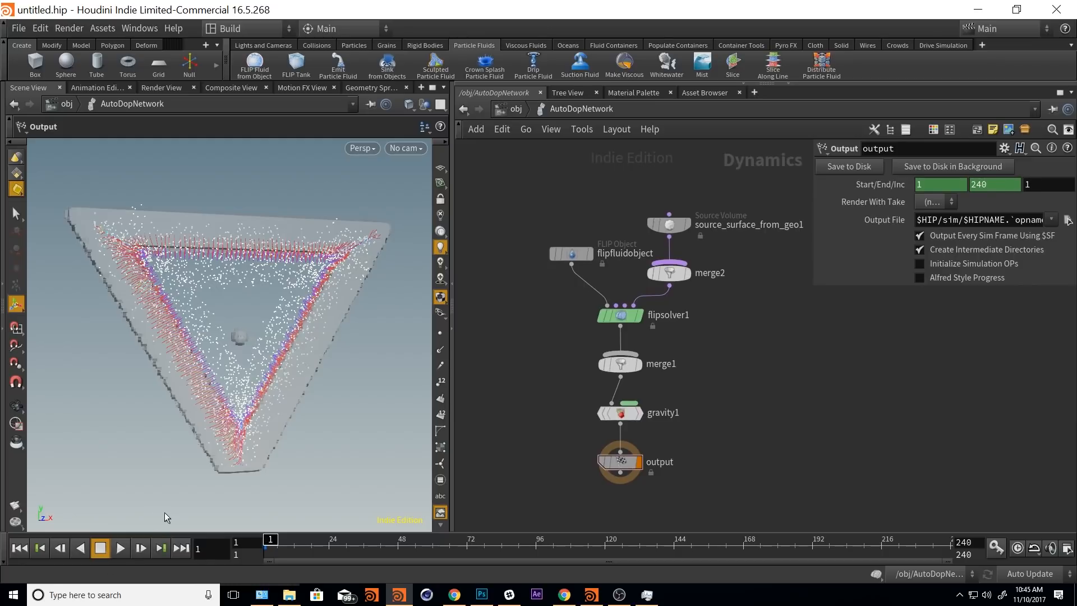
# - Hide the other objects in the viewport so only the simulation is displayed
pyautogui.click(424, 106)
pyautogui.click(278, 150)
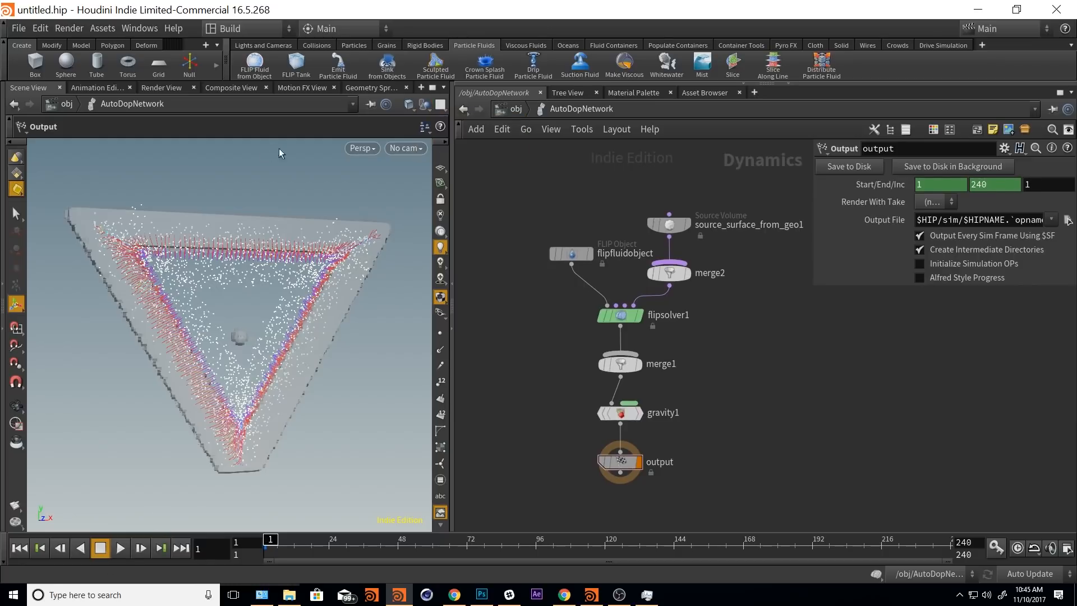
pyautogui.click(425, 105)
pyautogui.click(443, 150)
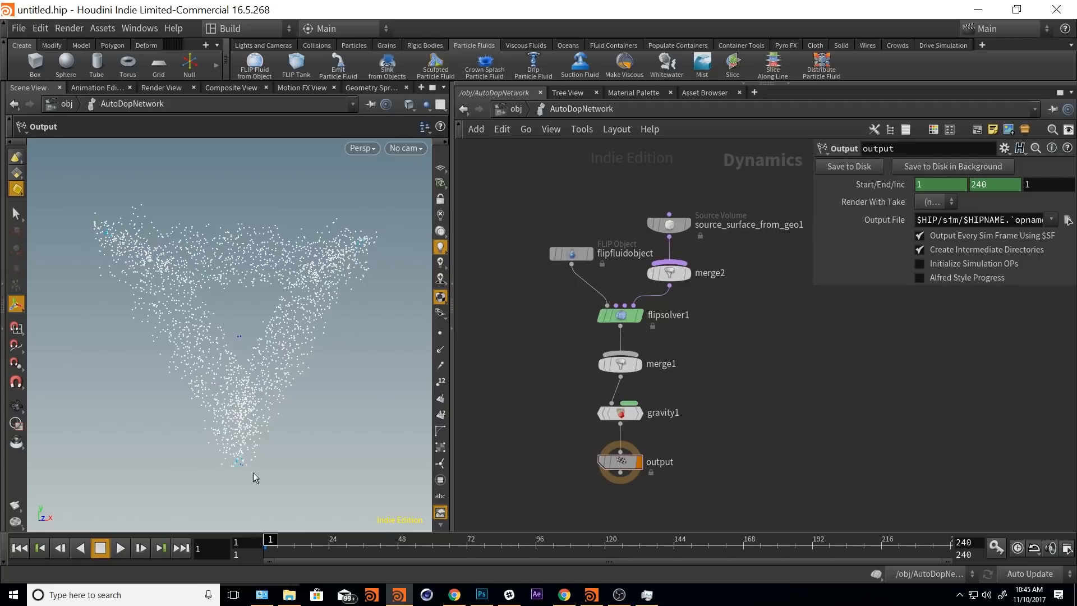
# - Play the fluid simulation for several frames, stop it and examine the particles' spread from several angles
pyautogui.click(122, 548)
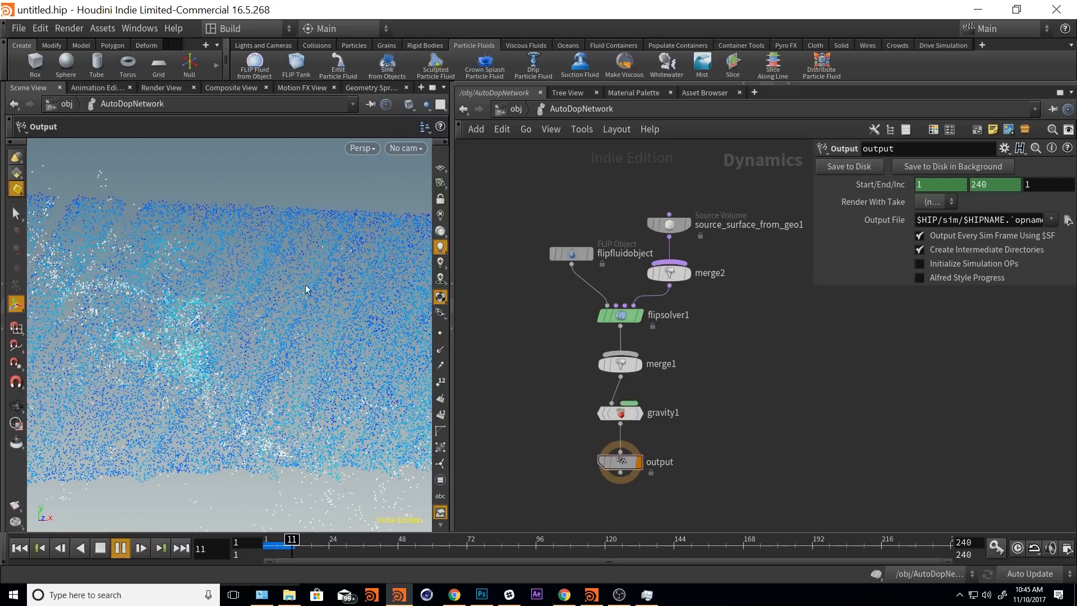
pyautogui.click(100, 548)
pyautogui.press('Escape')
pyautogui.moveTo(288, 333); pyautogui.dragTo(317, 360)
pyautogui.scroll(-6, 271, 402)
pyautogui.scroll(4, 317, 361)
pyautogui.moveTo(92, 262); pyautogui.dragTo(169, 308, button='middle')
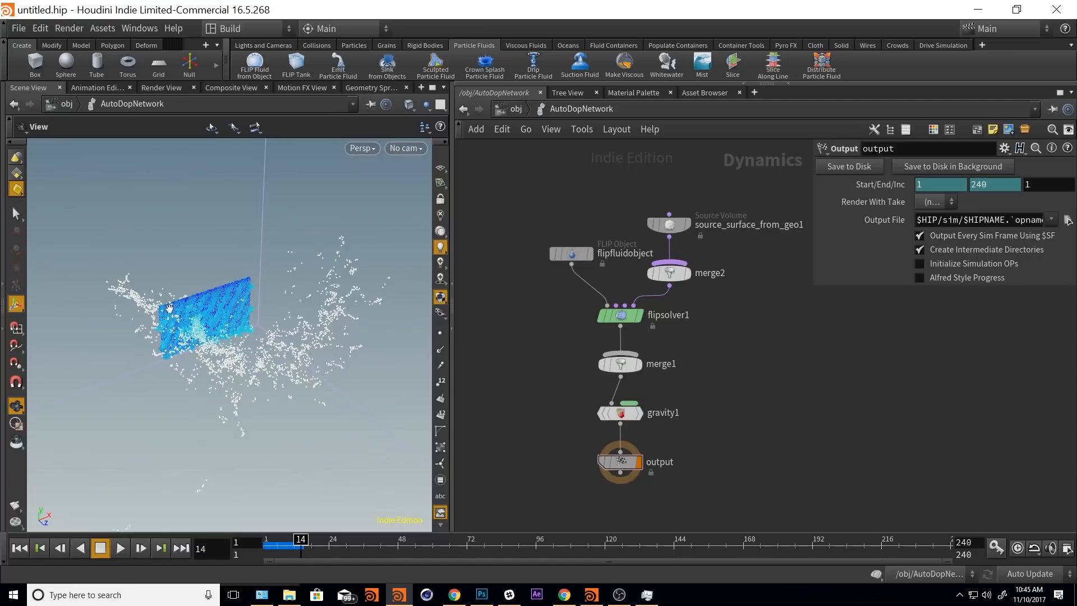
pyautogui.moveTo(169, 308); pyautogui.dragTo(546, 319, button='right')
pyautogui.moveTo(245, 340); pyautogui.dragTo(230, 341, button='middle')
pyautogui.moveTo(231, 341); pyautogui.dragTo(330, 349, button='right')
pyautogui.moveTo(331, 348); pyautogui.dragTo(282, 358)
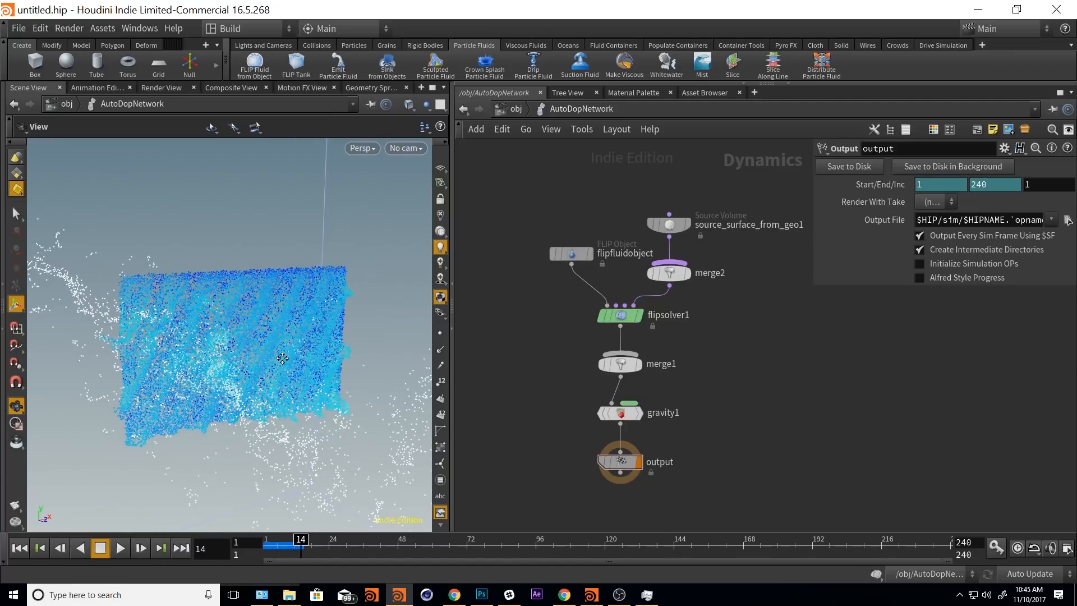
pyautogui.moveTo(282, 358); pyautogui.dragTo(276, 328, button='middle')
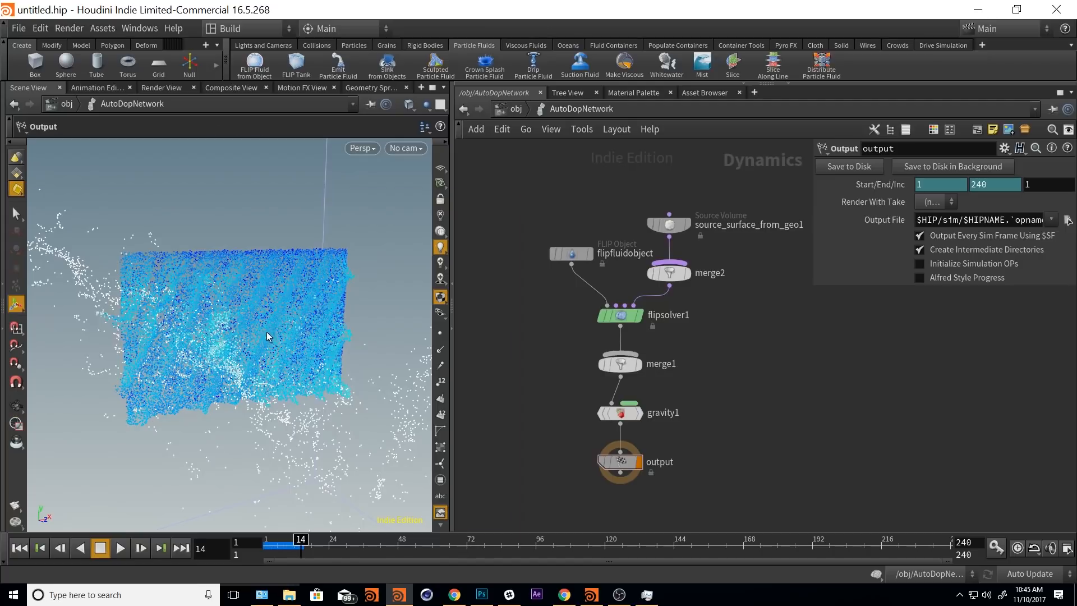
# - Set the viewport background's Color Scheme to Dark in the display options
pyautogui.press('d')
pyautogui.click(370, 229)
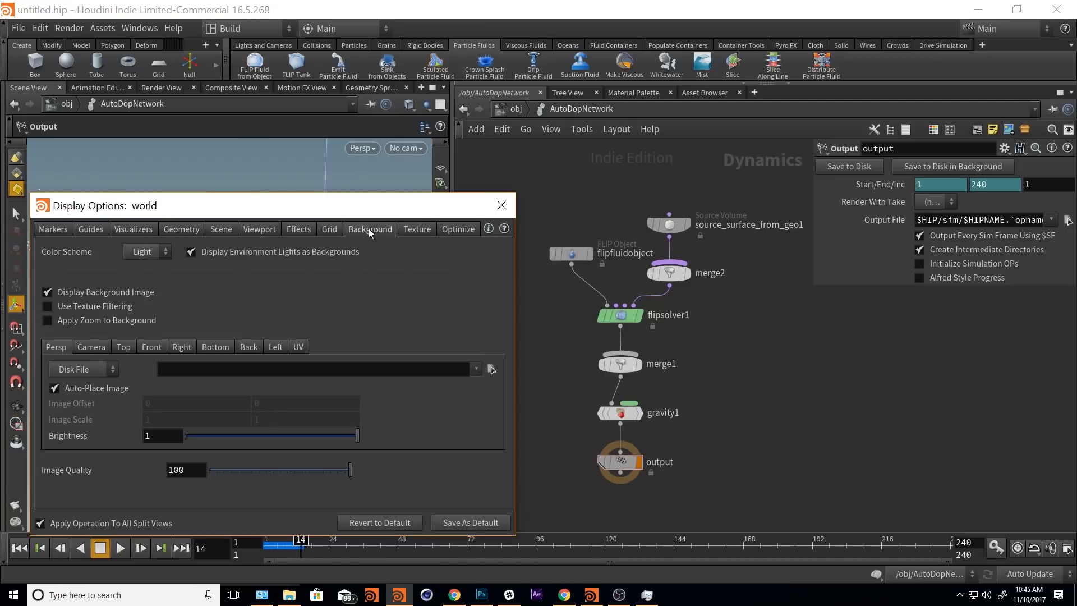
pyautogui.click(141, 251)
pyautogui.click(142, 266)
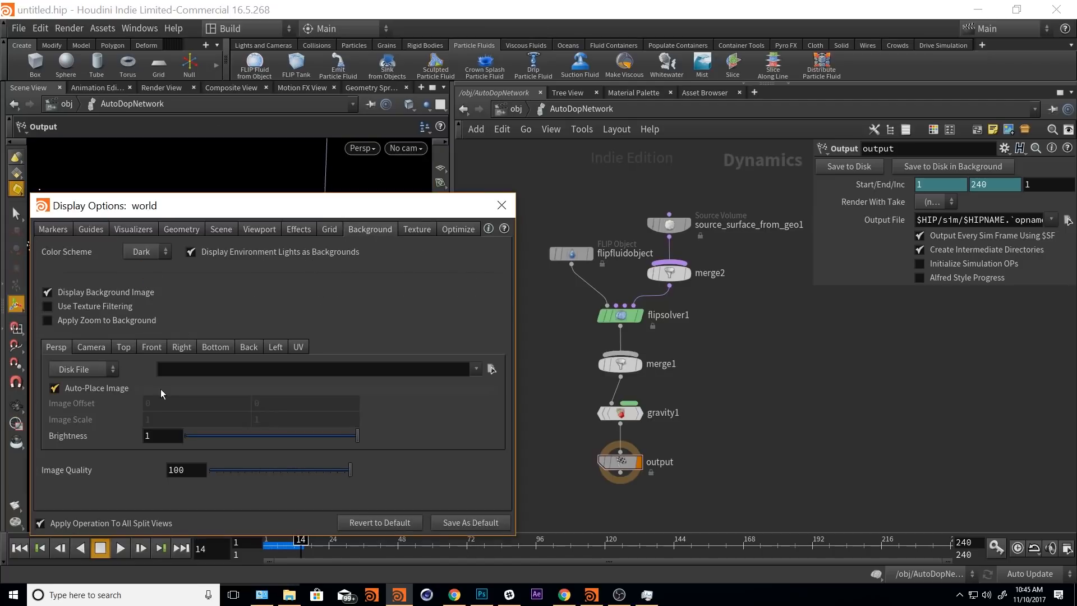
pyautogui.click(505, 206)
# - Return to the geo1 network and display the output of cop2net1
pyautogui.click(515, 108)
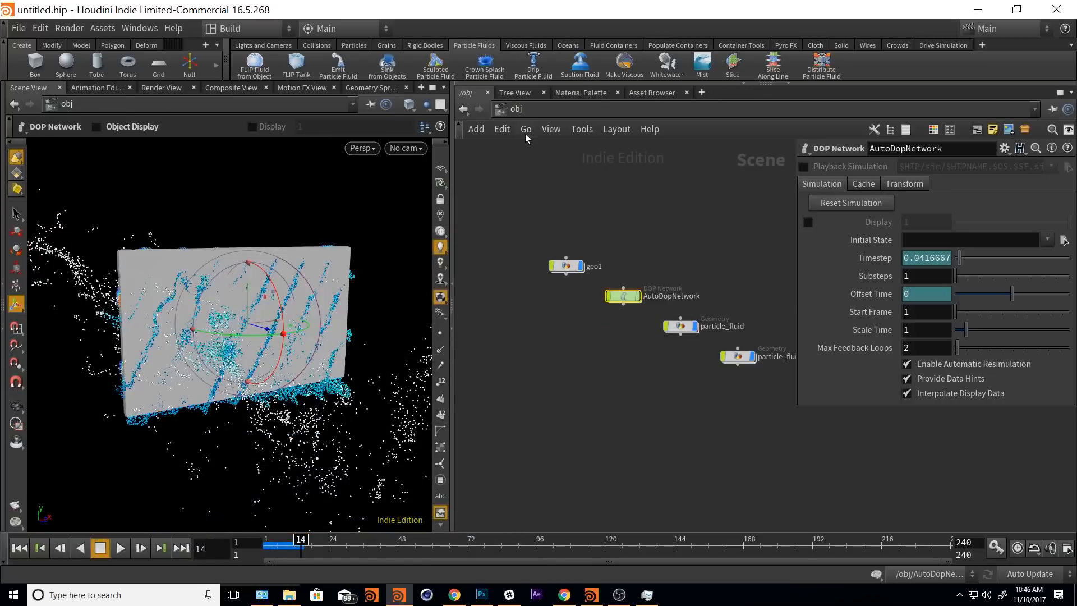
pyautogui.doubleClick(566, 266)
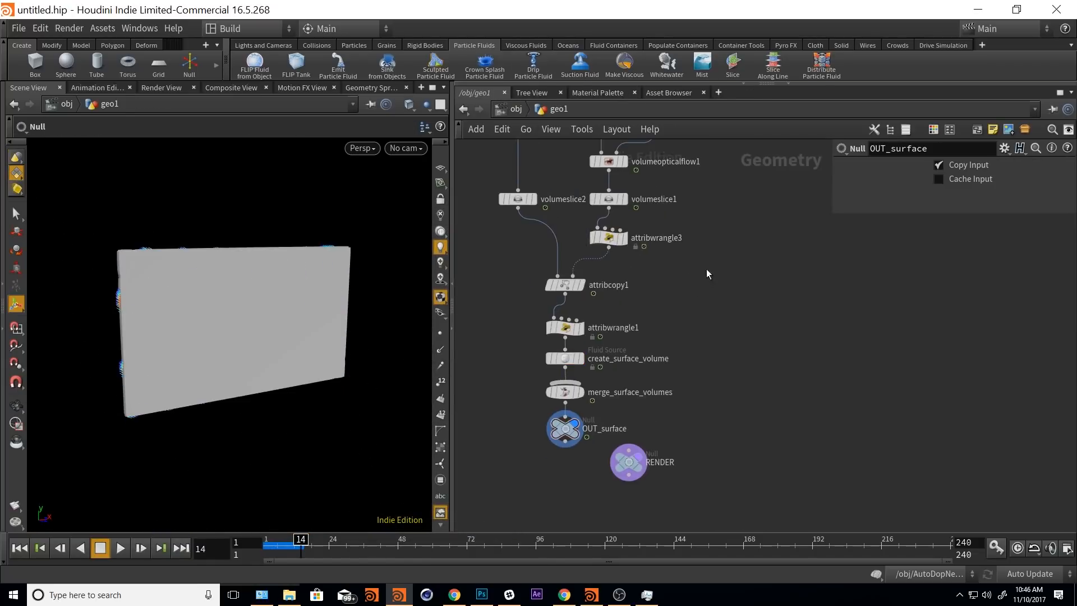
pyautogui.scroll(3, 548, 473)
pyautogui.moveTo(651, 359); pyautogui.dragTo(701, 407, button='middle')
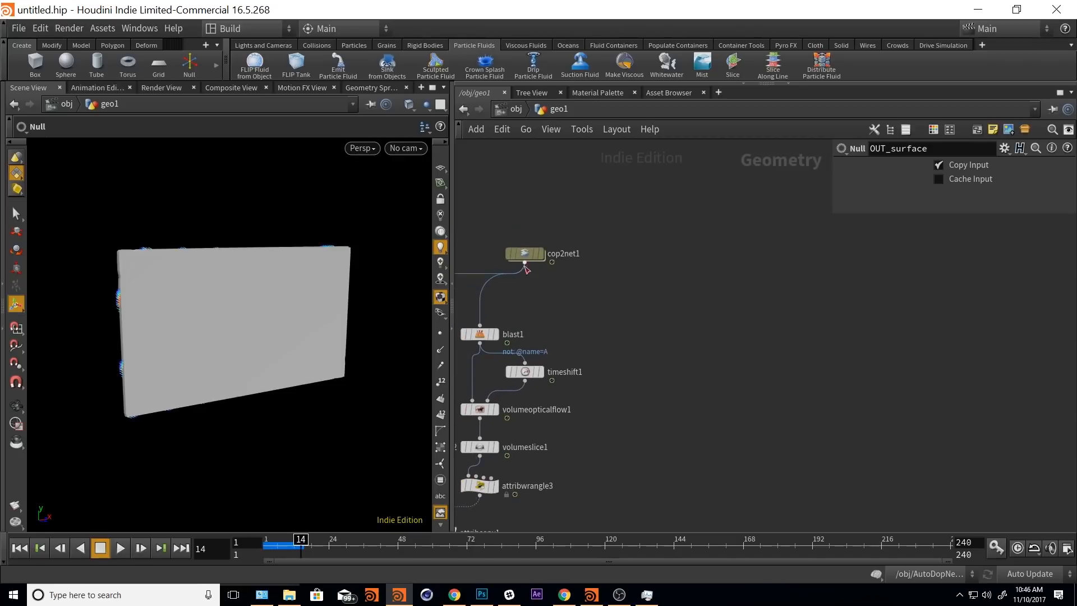
pyautogui.moveTo(527, 263); pyautogui.dragTo(531, 252)
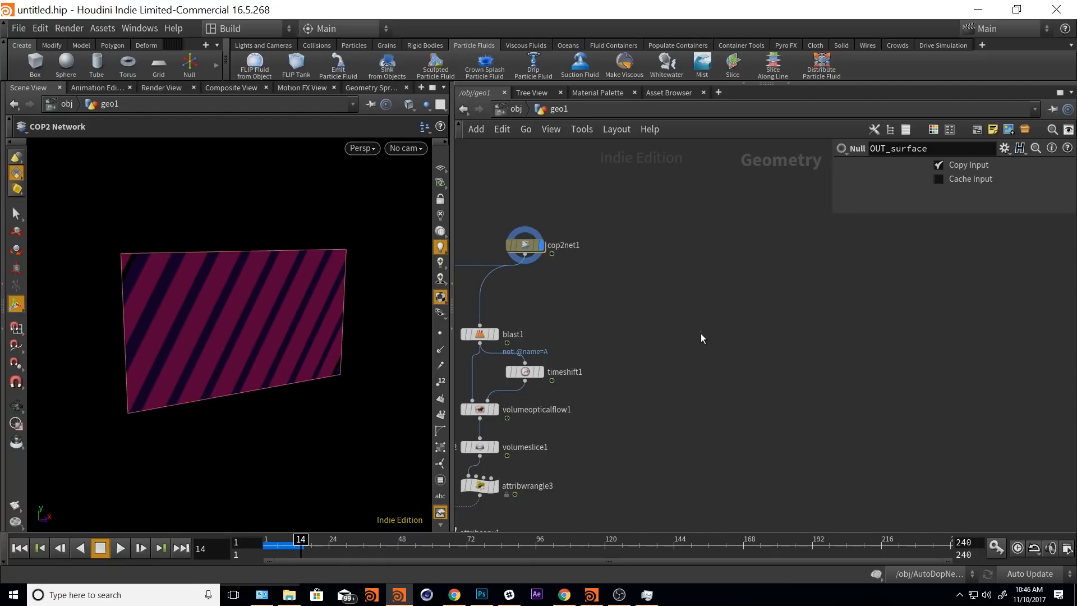
# - Add a Bound node fed by cop2net1 and display its result
pyautogui.press('Tab')
pyautogui.write('boun')
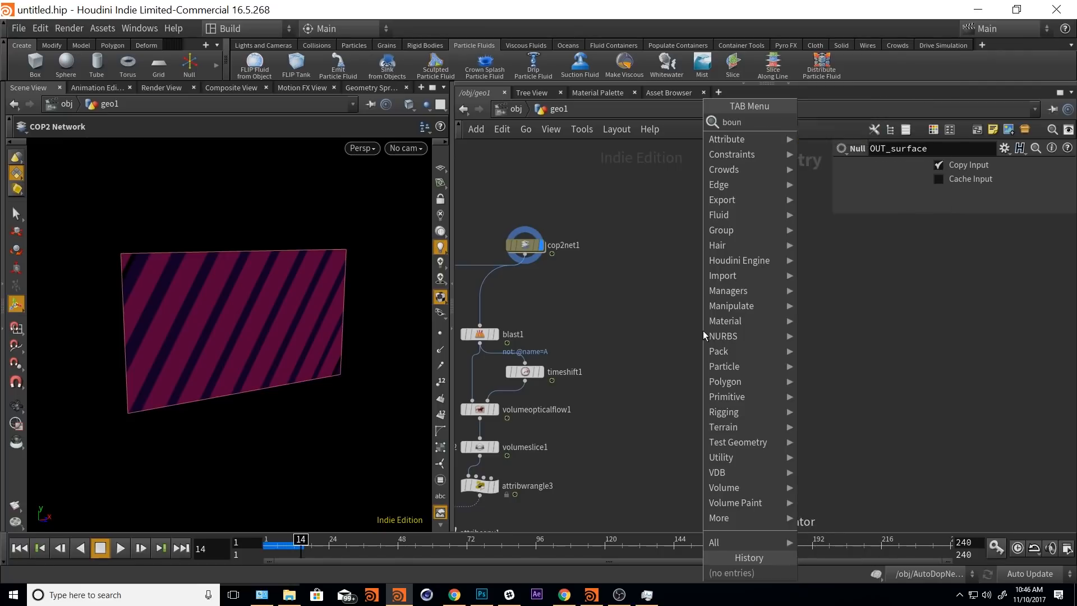
pyautogui.press('Return')
pyautogui.click(702, 333)
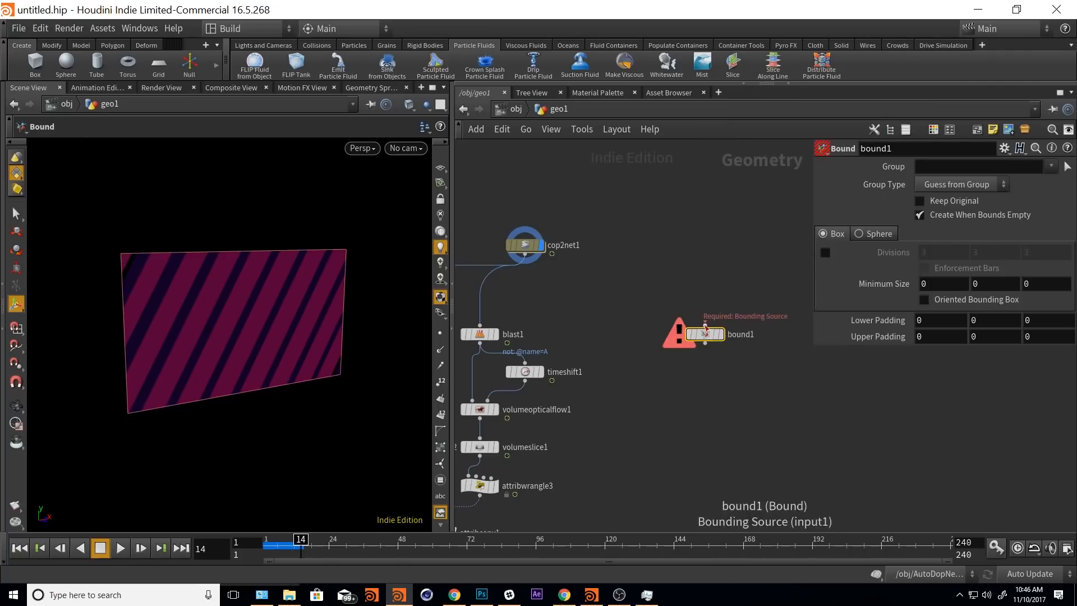
pyautogui.click(704, 322)
pyautogui.click(536, 267)
pyautogui.click(718, 332)
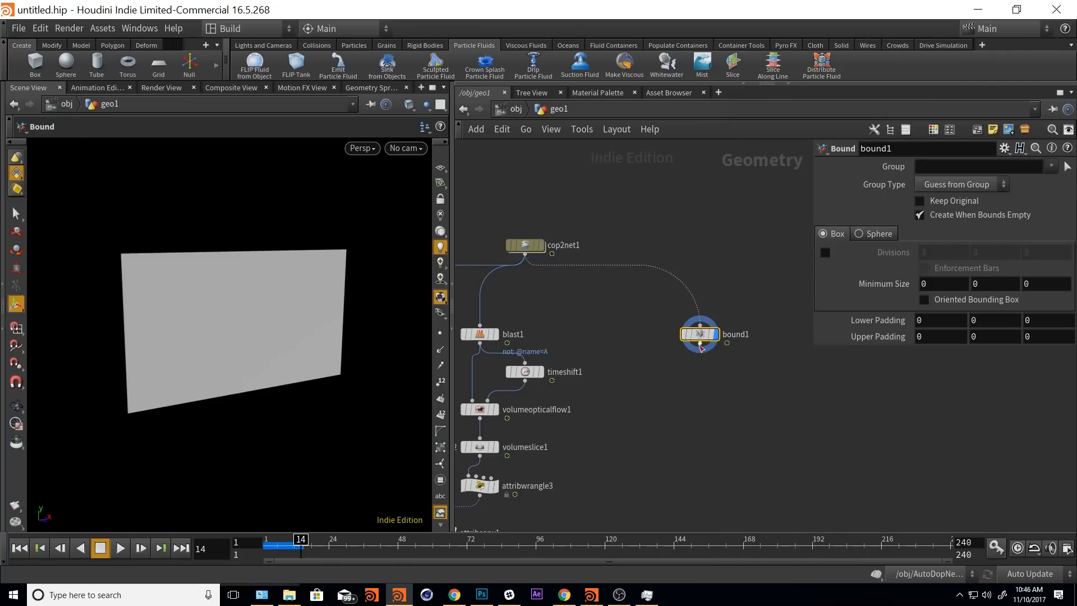
pyautogui.click(700, 342)
pyautogui.press('Escape')
pyautogui.press('Escape')
# - Set the Lower and Upper Padding of bound1 to 0.2 on all axes and check the box's thickness
pyautogui.moveTo(320, 296); pyautogui.dragTo(219, 297)
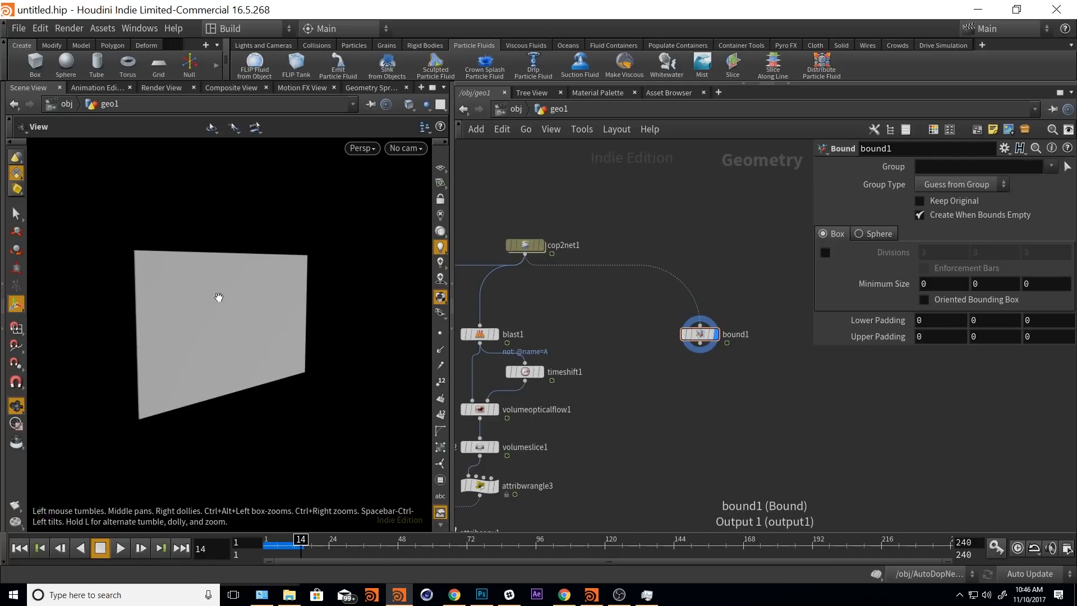
pyautogui.click(701, 338)
pyautogui.moveTo(701, 338); pyautogui.dragTo(696, 338)
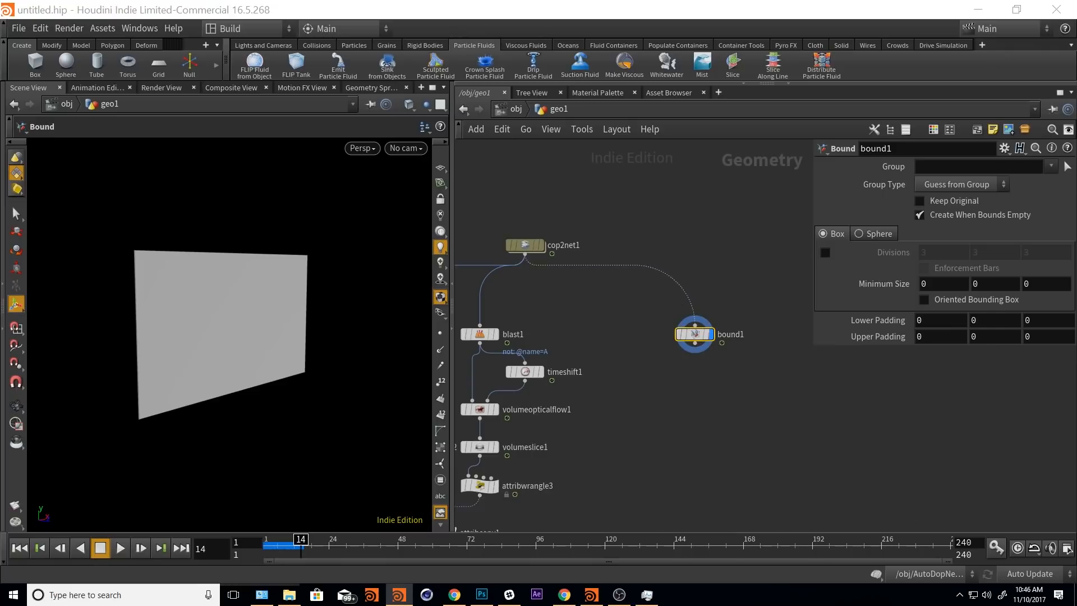
pyautogui.moveTo(881, 321)
pyautogui.mouseDown(button='middle')
pyautogui.moveTo(912, 324)
pyautogui.moveTo(874, 337)
pyautogui.mouseUp(button='middle')
pyautogui.press('Escape')
pyautogui.moveTo(304, 296)
pyautogui.mouseDown()
pyautogui.moveTo(365, 317)
pyautogui.moveTo(363, 293)
pyautogui.moveTo(348, 335)
pyautogui.moveTo(392, 320)
pyautogui.moveTo(298, 308)
pyautogui.mouseUp()
# - Add a Null after bound1, name it BOUNDS and display it
pyautogui.press('Tab')
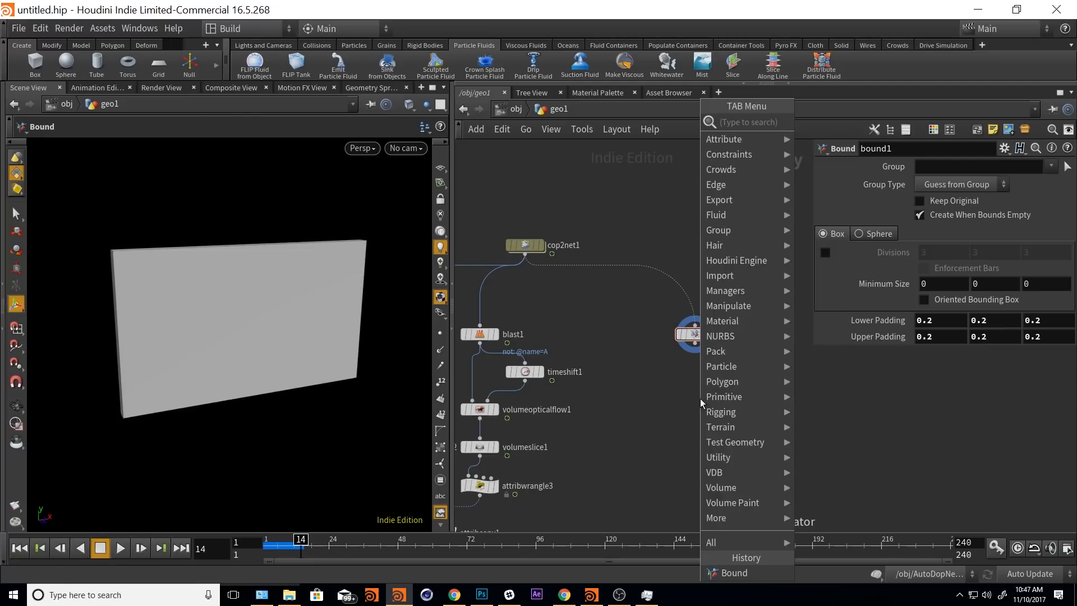
pyautogui.write('null')
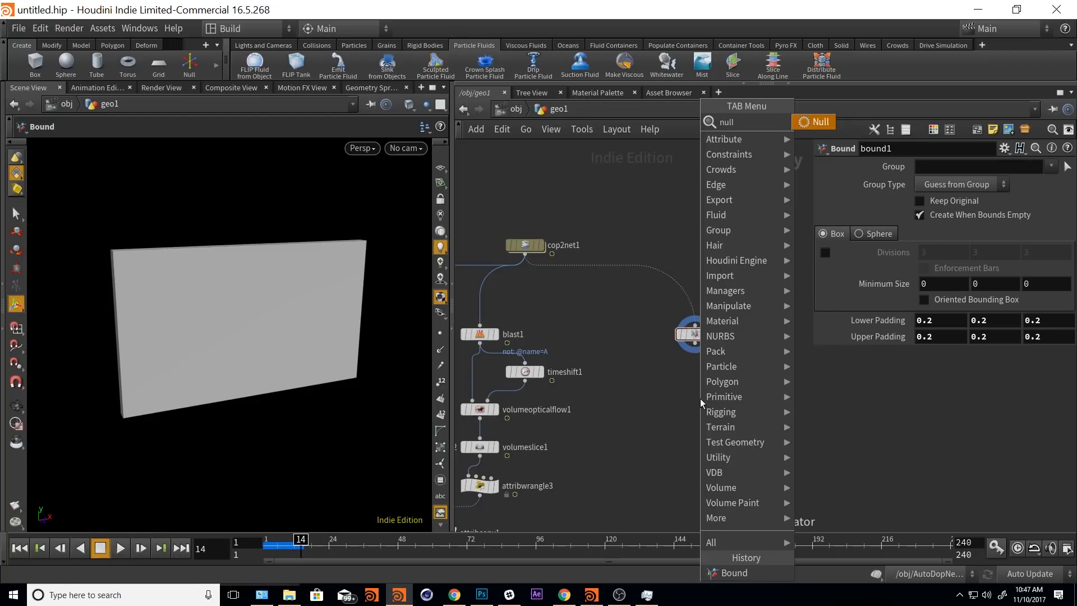
pyautogui.press('Return')
pyautogui.click(699, 391)
pyautogui.moveTo(699, 390); pyautogui.dragTo(697, 336)
pyautogui.press('F2')
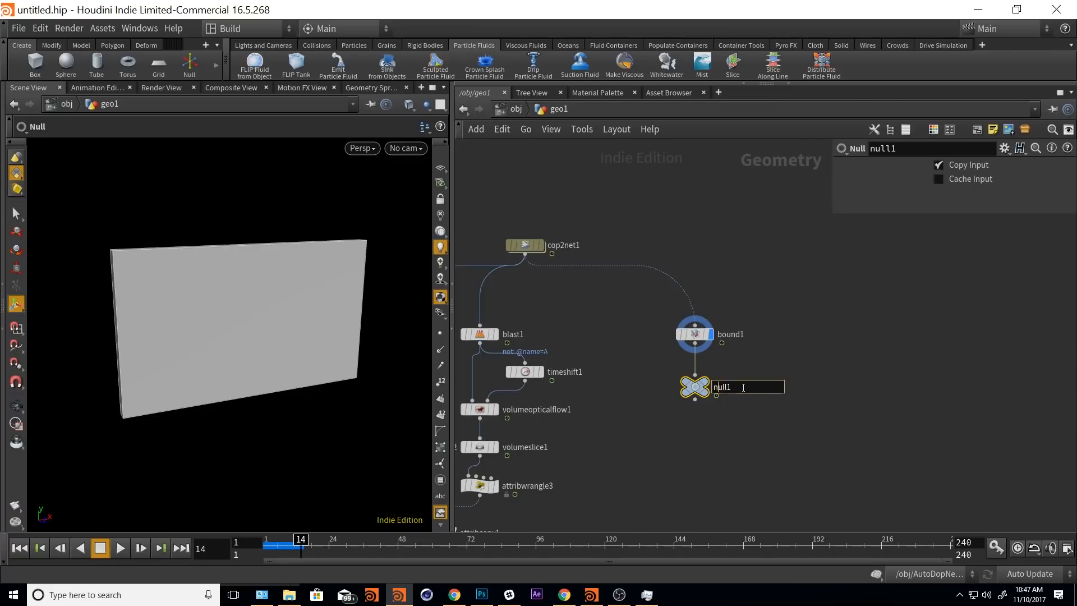
pyautogui.write('BOUNDS')
pyautogui.press('Return')
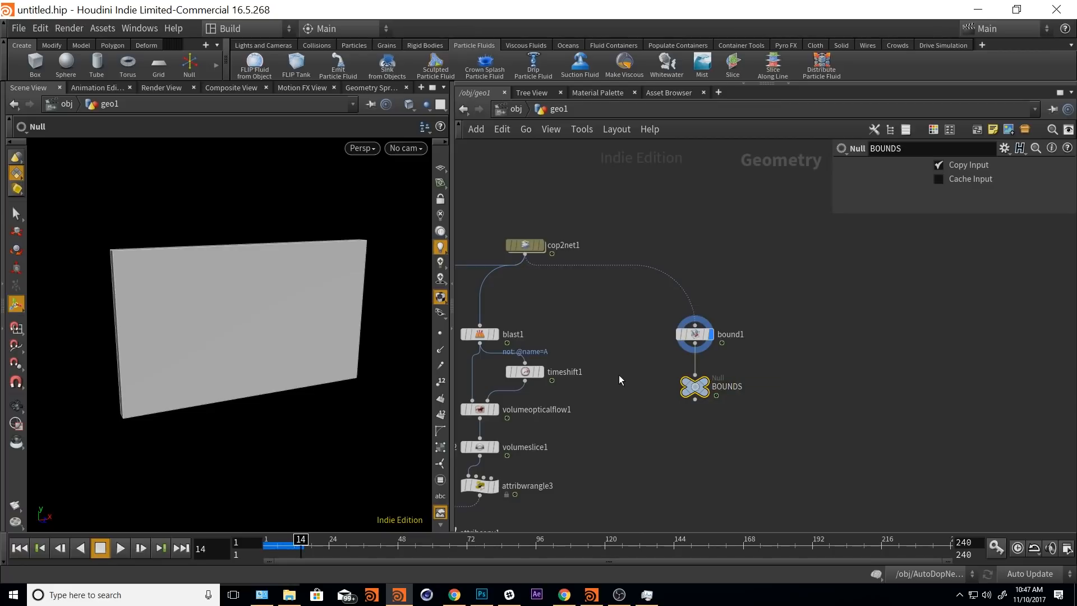
pyautogui.click(762, 329)
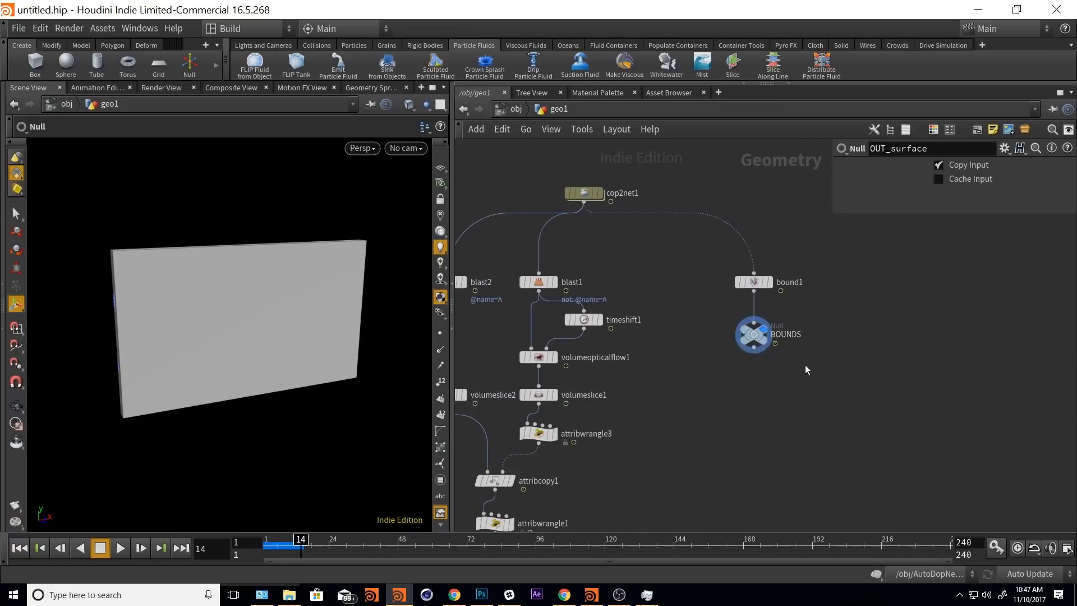
pyautogui.moveTo(805, 366); pyautogui.dragTo(761, 398, button='middle')
# - Go back to the object level and open AutoDopNetwork
pyautogui.click(513, 109)
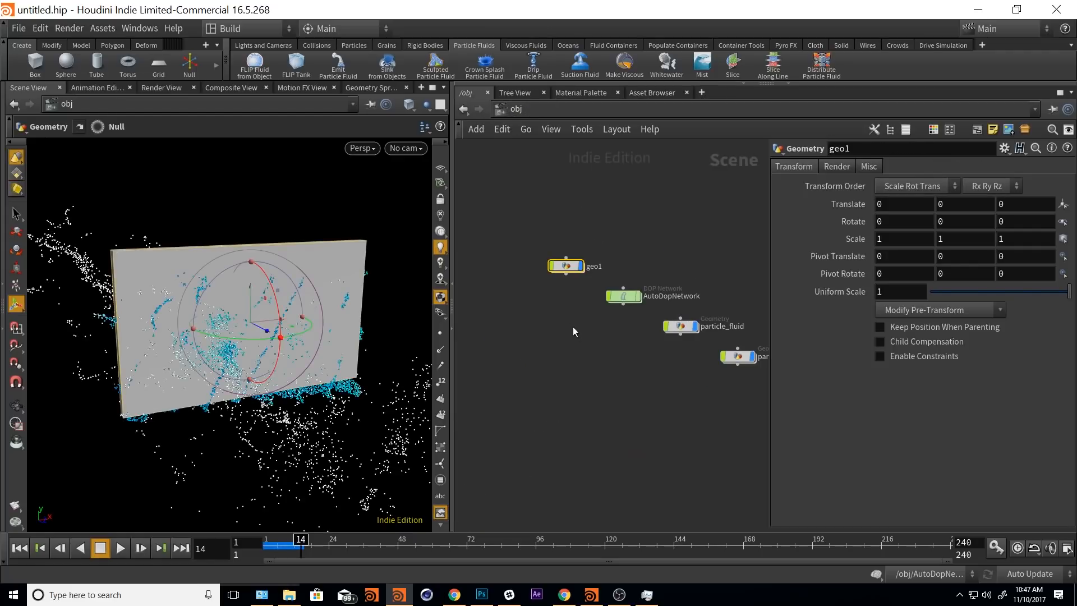
pyautogui.doubleClick(623, 296)
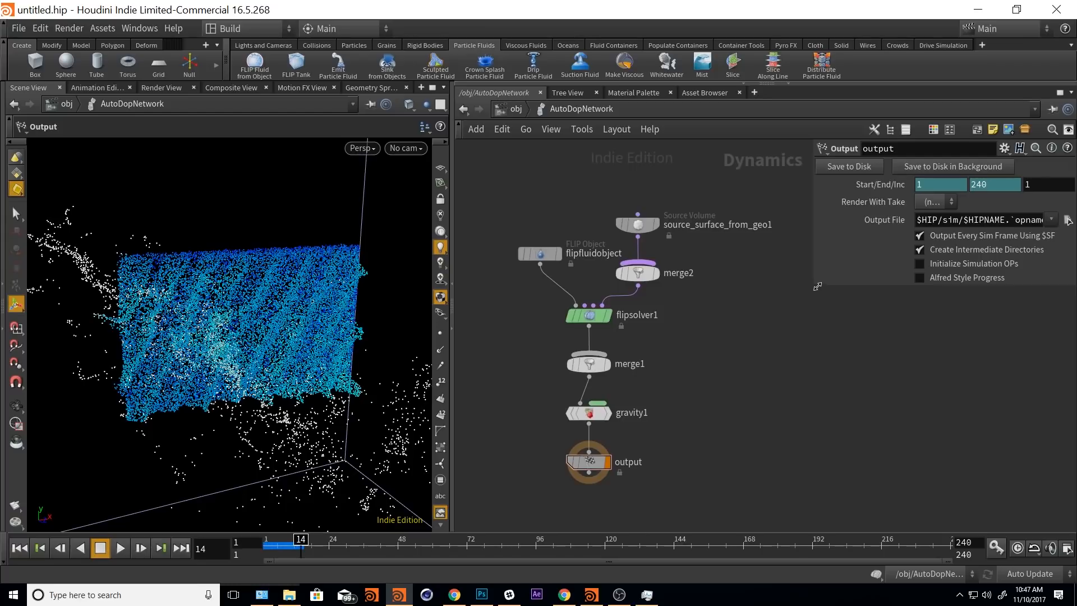
# - Show the volume limit settings of flipsolver1's volume motion and enlarge the parameter area so the fields are readable
pyautogui.moveTo(817, 286); pyautogui.dragTo(784, 430)
pyautogui.click(590, 315)
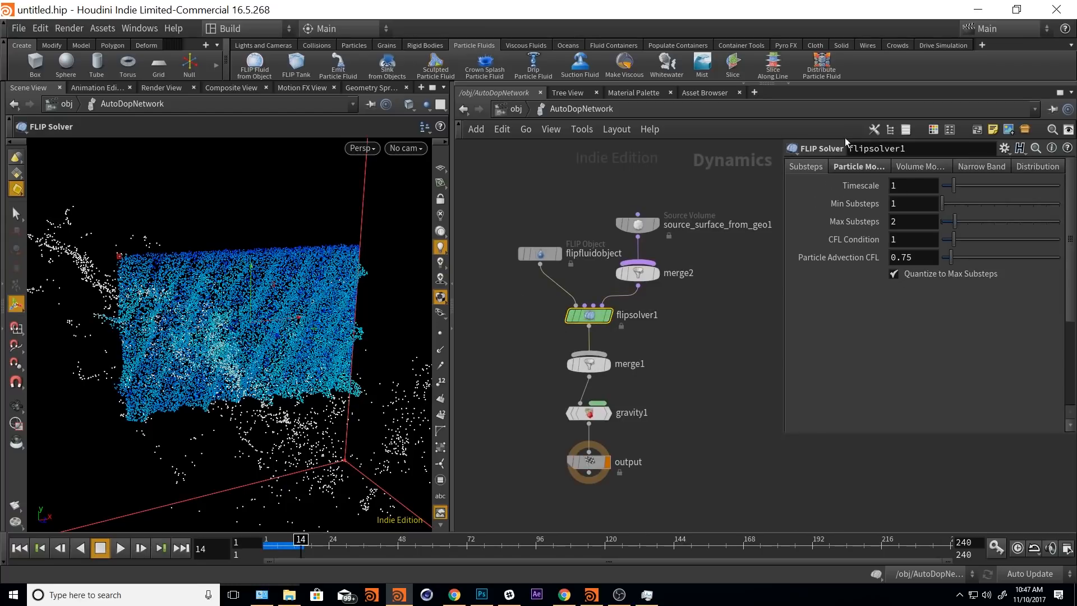
pyautogui.click(856, 169)
pyautogui.click(913, 167)
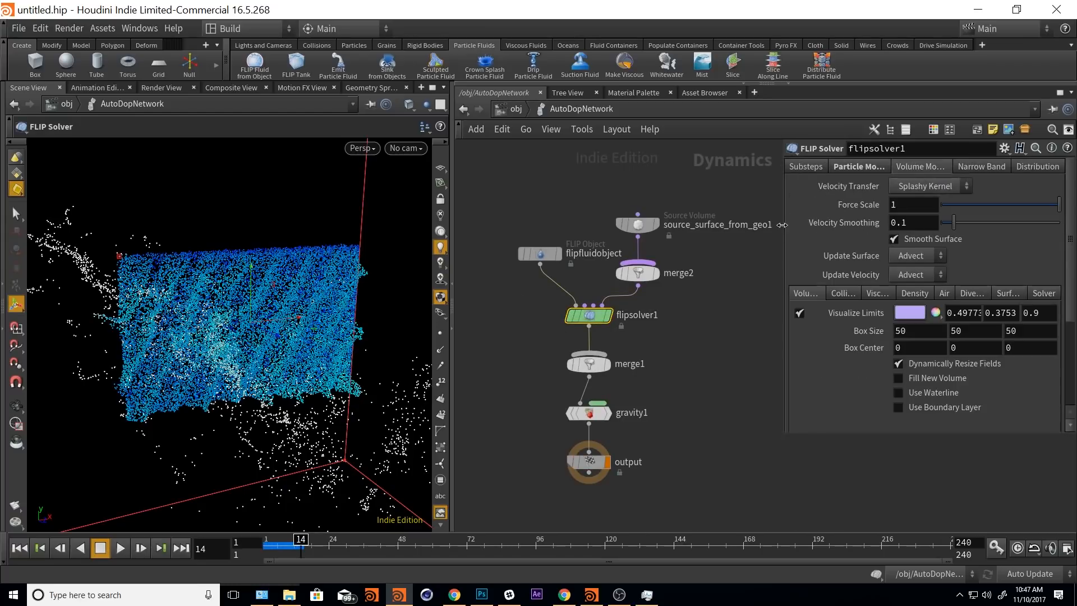
pyautogui.moveTo(781, 225); pyautogui.dragTo(674, 224)
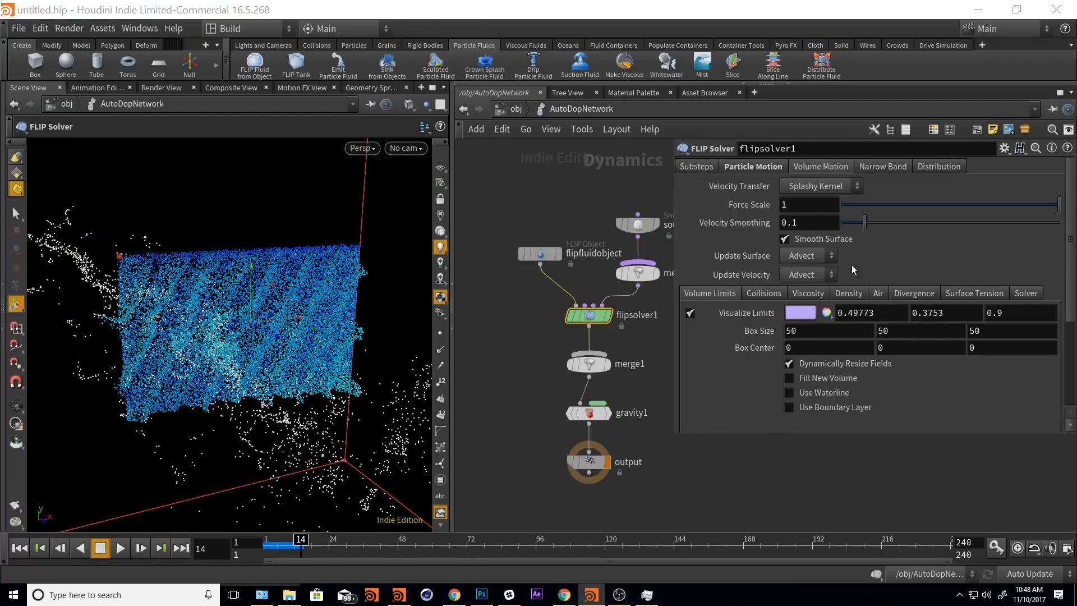
# - Set flipsolver1's X Box Size to the expression bbox("../../geo1/BOUNDS/",D_XSIZE)
pyautogui.click(847, 330)
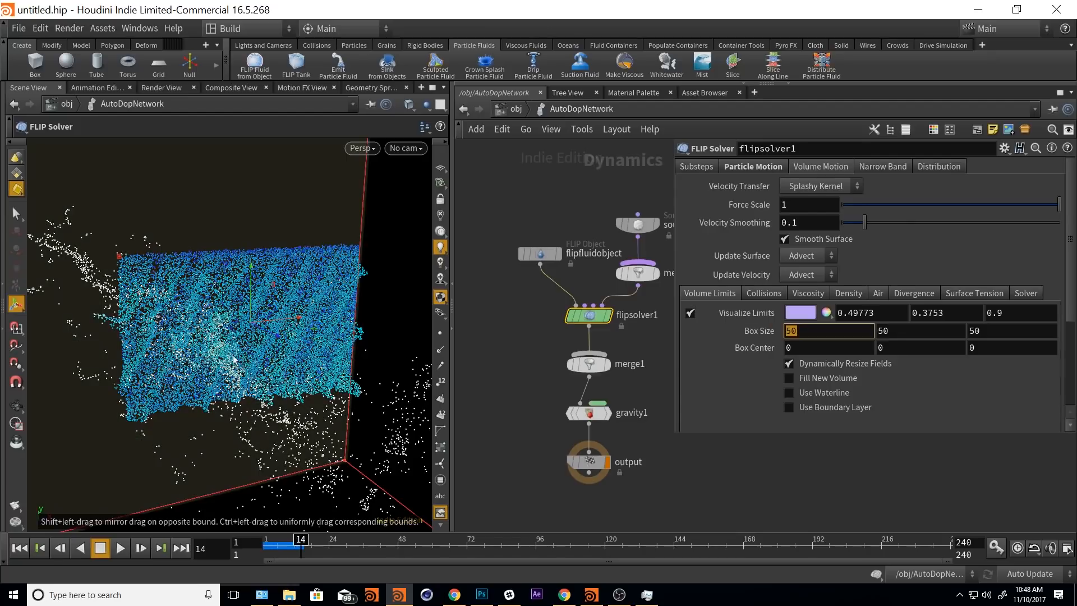
pyautogui.write('bbo')
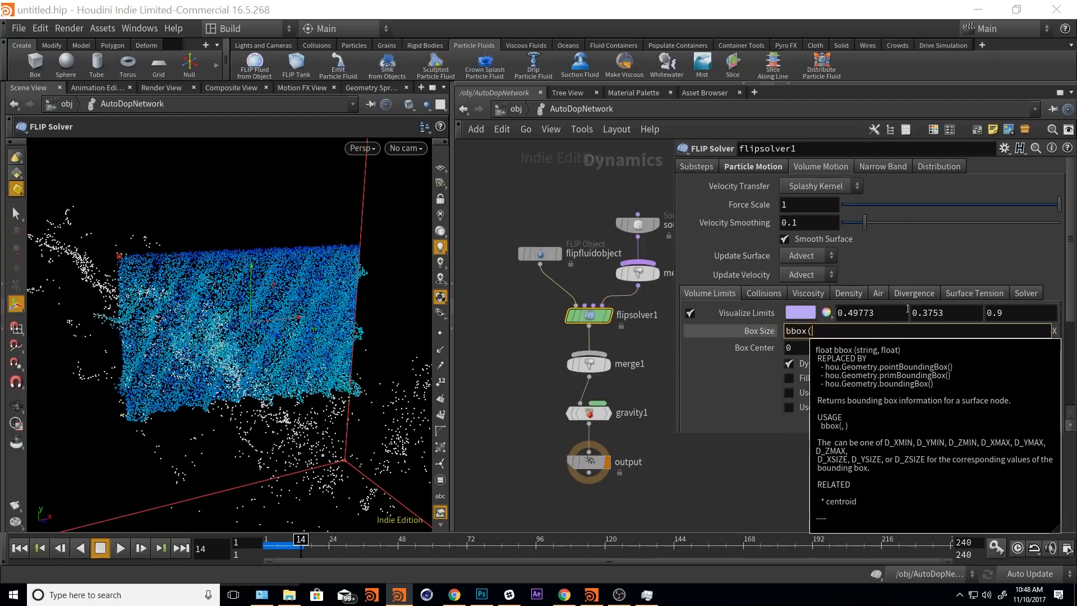
pyautogui.write('x("../')
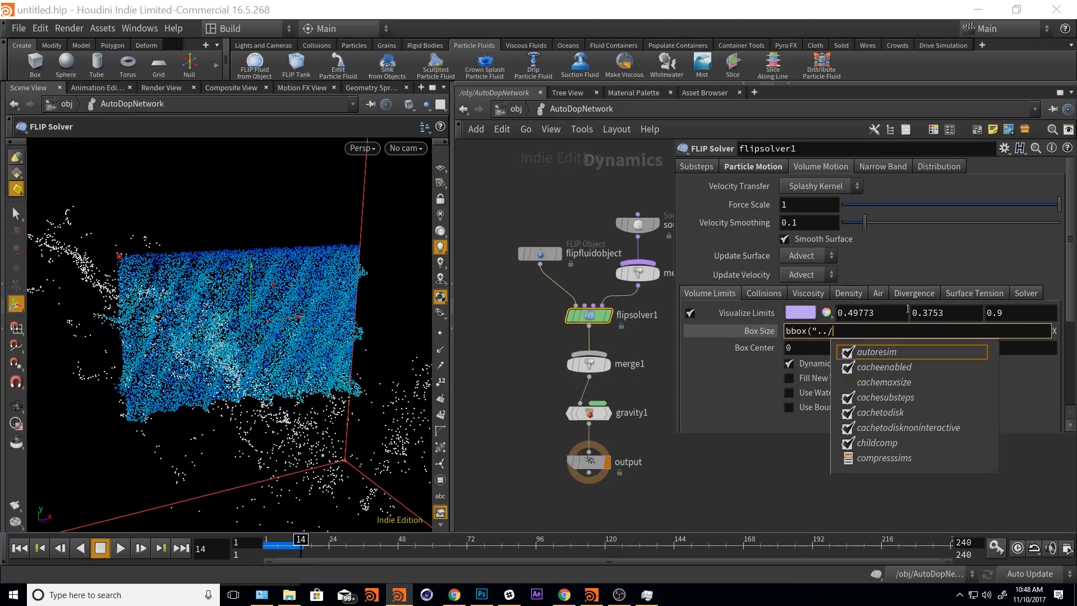
pyautogui.write('../')
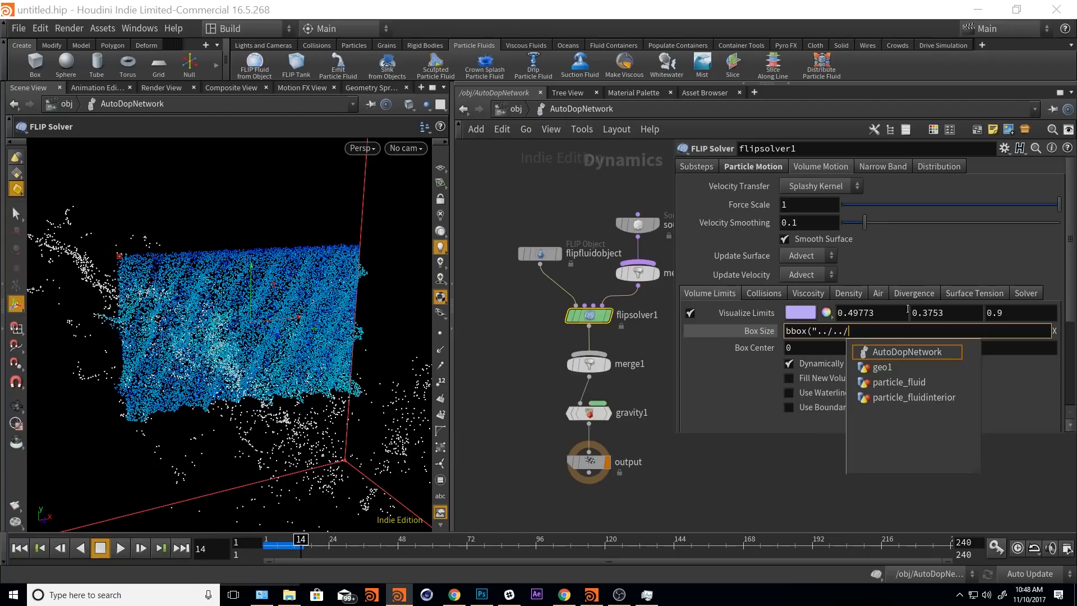
pyautogui.press('Down')
pyautogui.press('Return')
pyautogui.write('/')
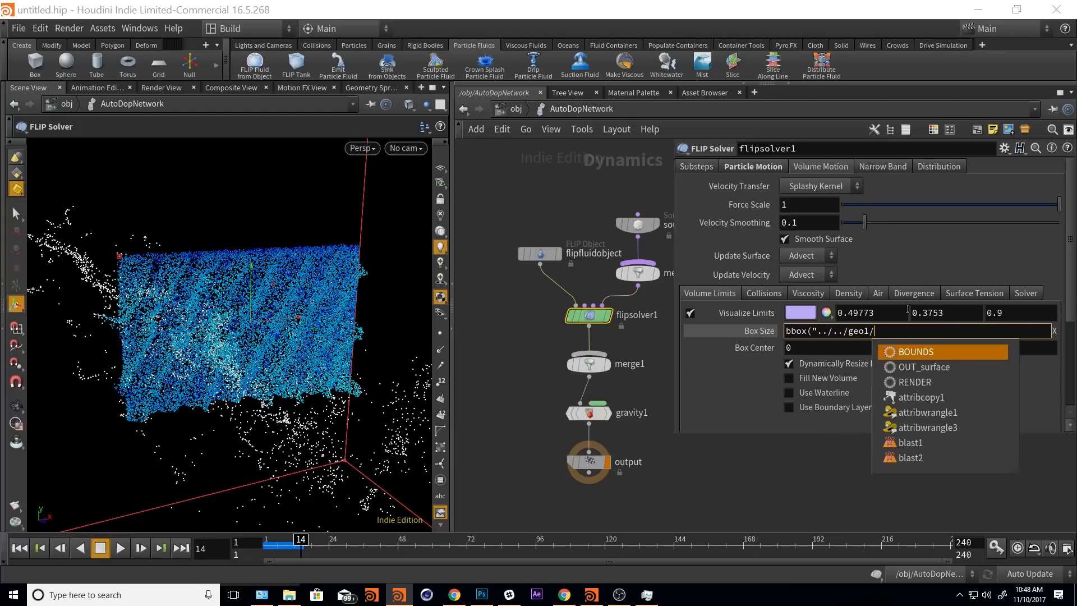
pyautogui.press('Return')
pyautogui.write('/",')
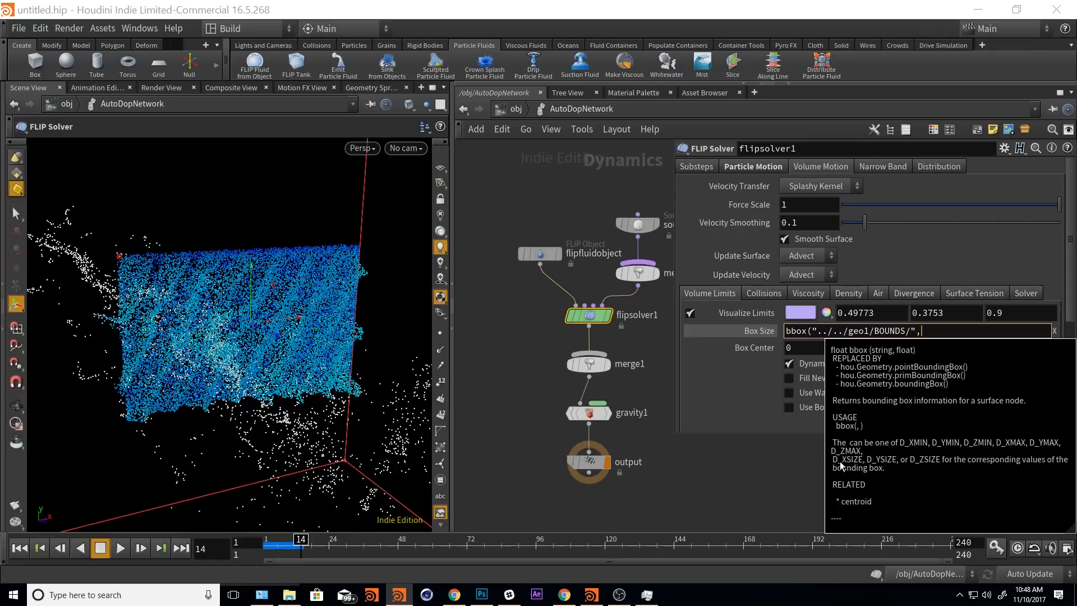
pyautogui.write('D')
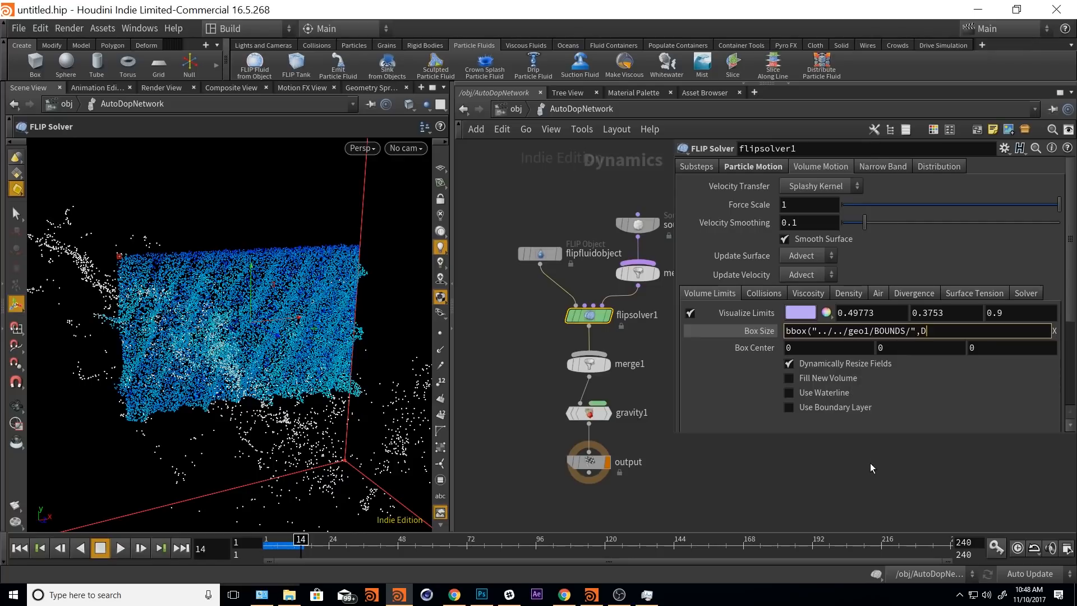
pyautogui.write('_XSIZE)')
pyautogui.press('Return')
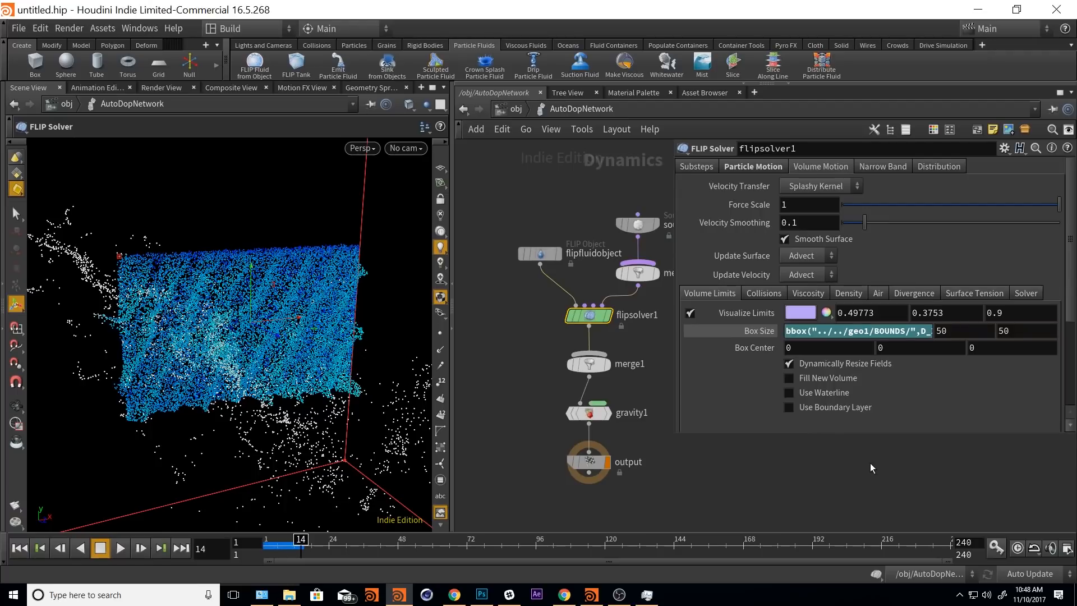
# - Reuse the X Box Size expression for the Y Box Size, switched to return the Y size of BOUNDS
pyautogui.press('Escape')
pyautogui.moveTo(288, 269); pyautogui.dragTo(215, 351)
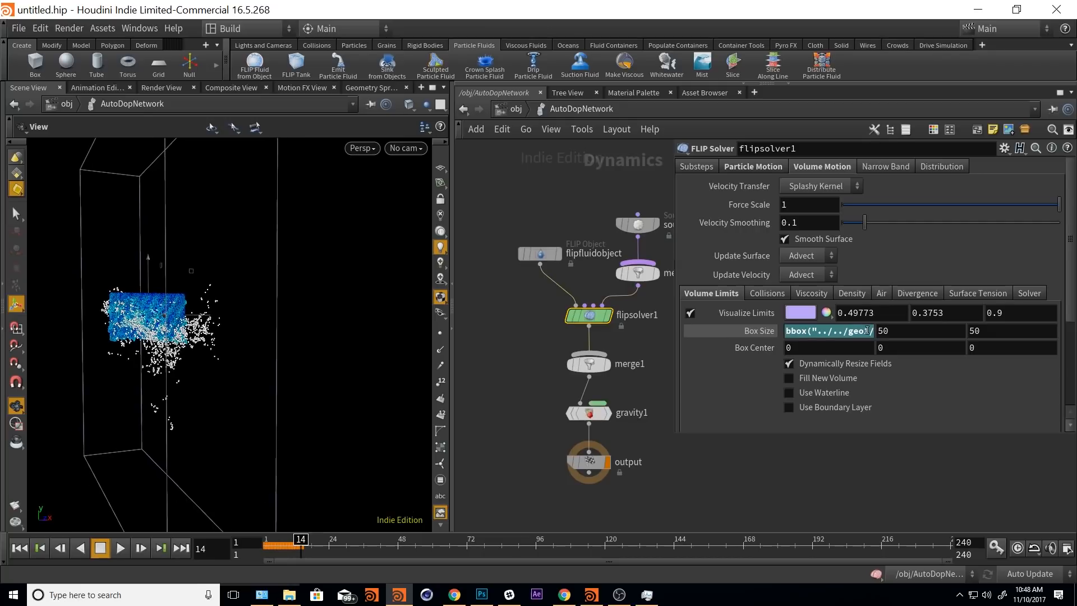
pyautogui.click(816, 331)
pyautogui.click(817, 349)
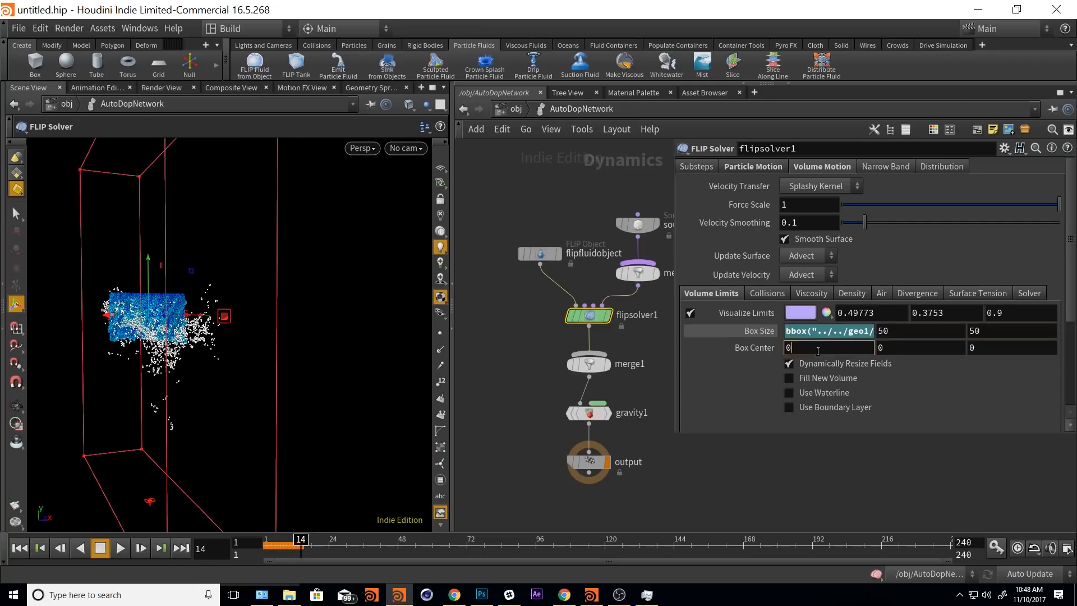
pyautogui.click(816, 333)
pyautogui.tripleClick(853, 330)
pyautogui.hotkey('ctrl', 'c')
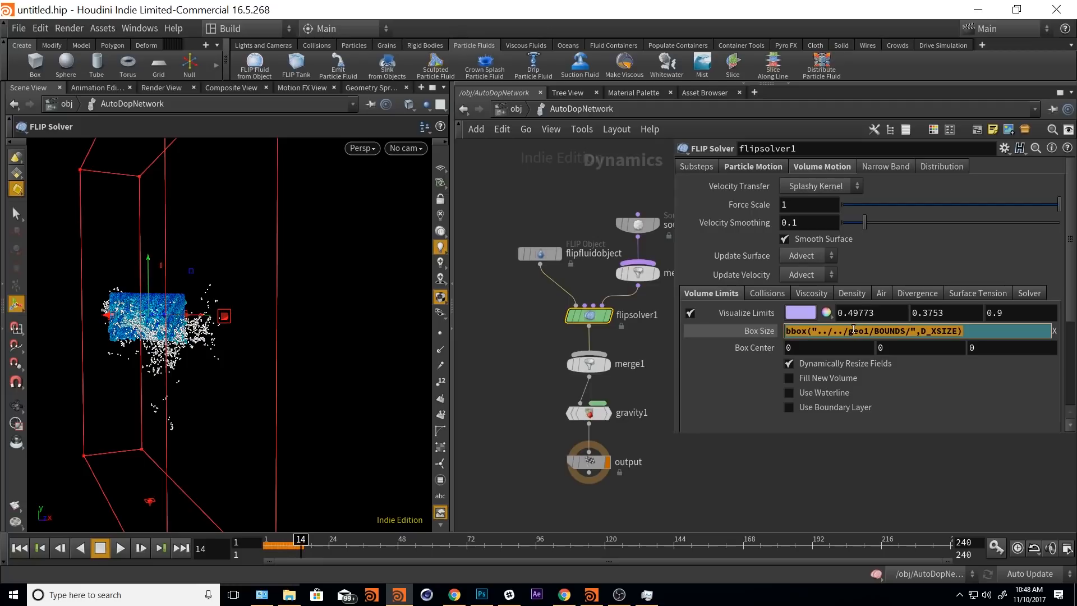
pyautogui.write('50')
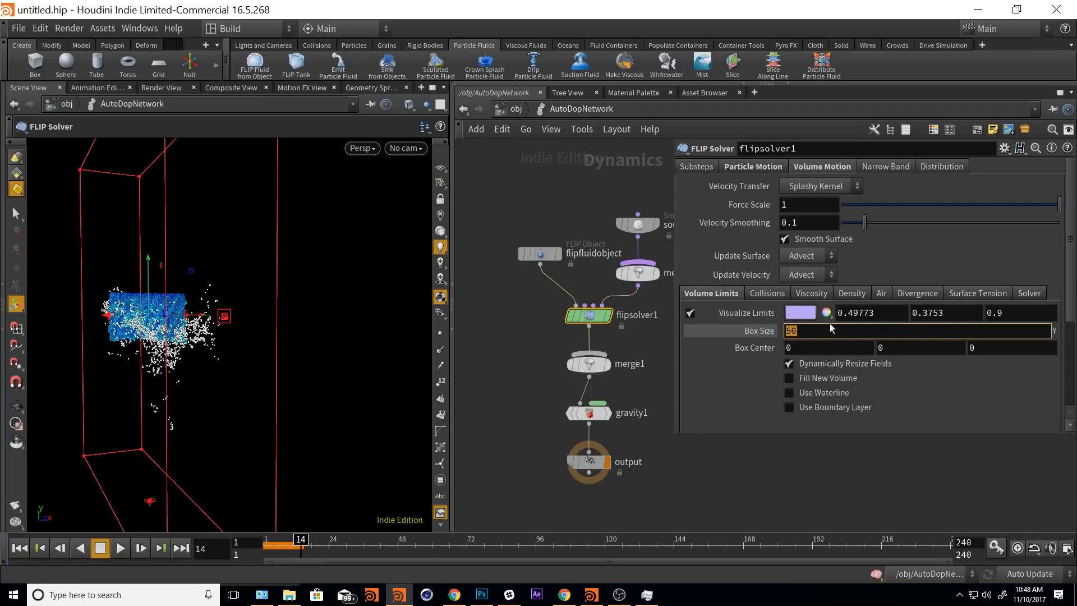
pyautogui.hotkey('ctrl', 'v')
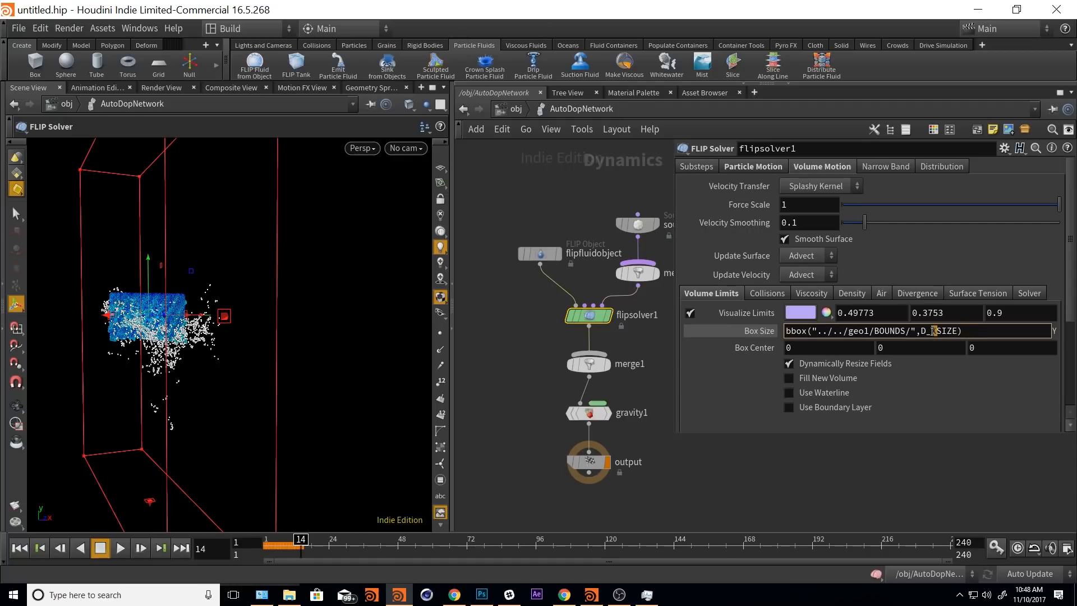
pyautogui.press('Return')
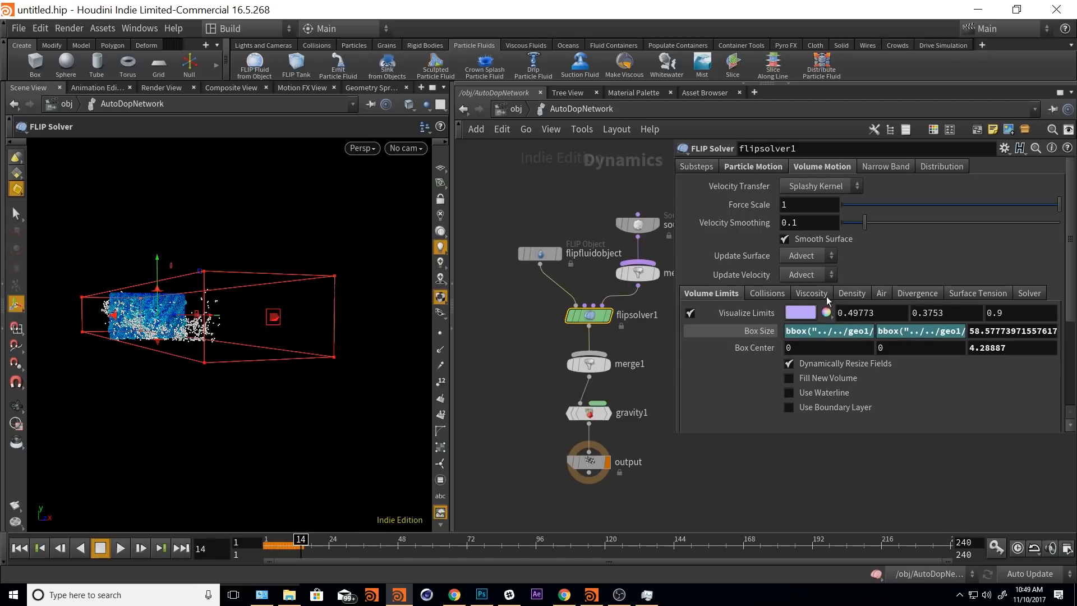
# - Set the Z Box Size of flipsolver1's volume limits to 3
pyautogui.keyDown('alt'); pyautogui.moveTo(169, 274); pyautogui.dragTo(270, 267); pyautogui.keyUp('alt')
pyautogui.keyDown('alt'); pyautogui.moveTo(112, 292); pyautogui.dragTo(291, 301, button='middle'); pyautogui.keyUp('alt')
pyautogui.keyDown('alt'); pyautogui.moveTo(291, 301); pyautogui.dragTo(319, 322); pyautogui.keyUp('alt')
pyautogui.keyDown('alt'); pyautogui.moveTo(319, 322); pyautogui.dragTo(250, 317, button='middle'); pyautogui.keyUp('alt')
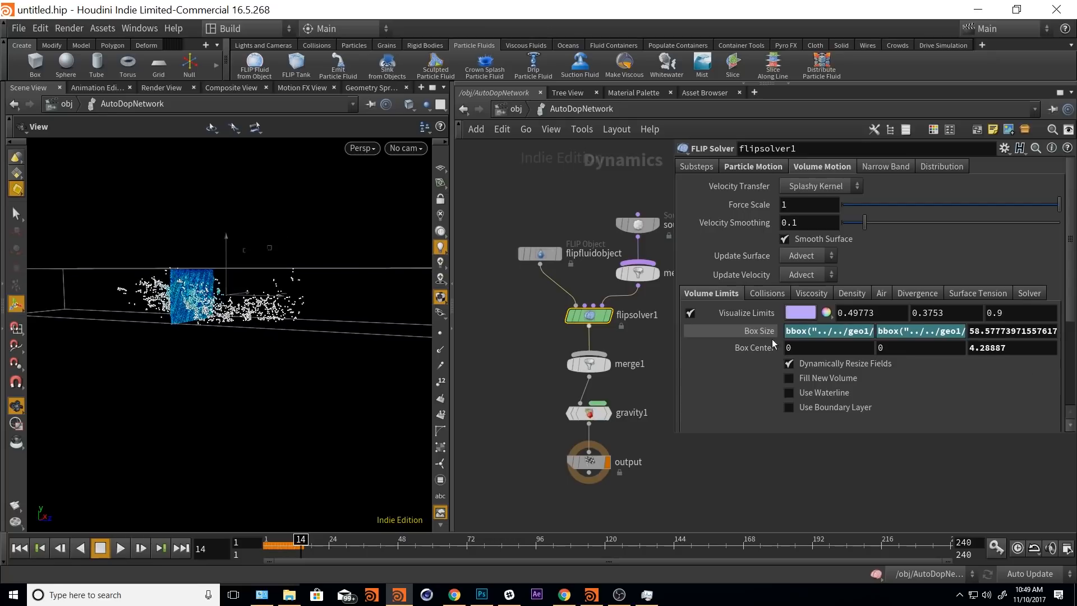
pyautogui.click(1013, 331)
pyautogui.doubleClick(1013, 331)
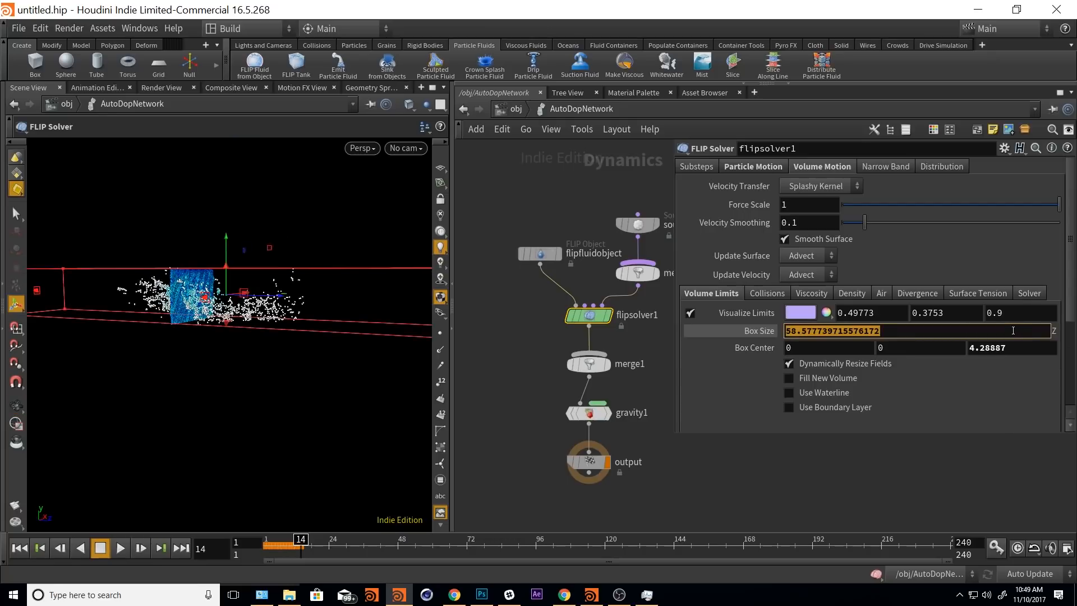
pyautogui.write('3')
pyautogui.press('Return')
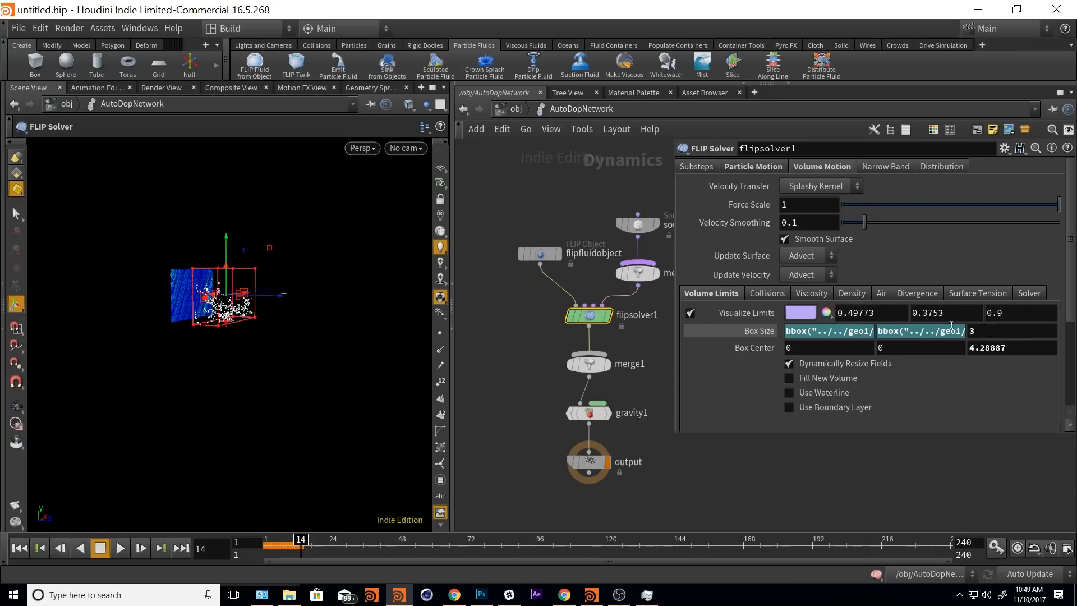
pyautogui.press('Escape')
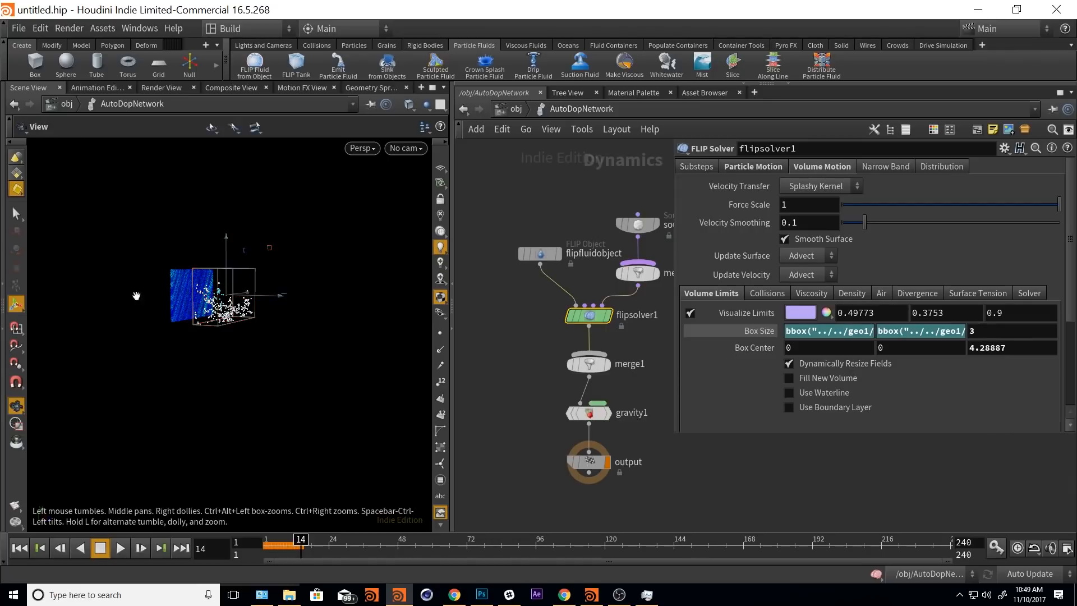
# - Set the Z Box Center to 0 and check how the limit box encloses the particles
pyautogui.moveTo(136, 296); pyautogui.dragTo(96, 318)
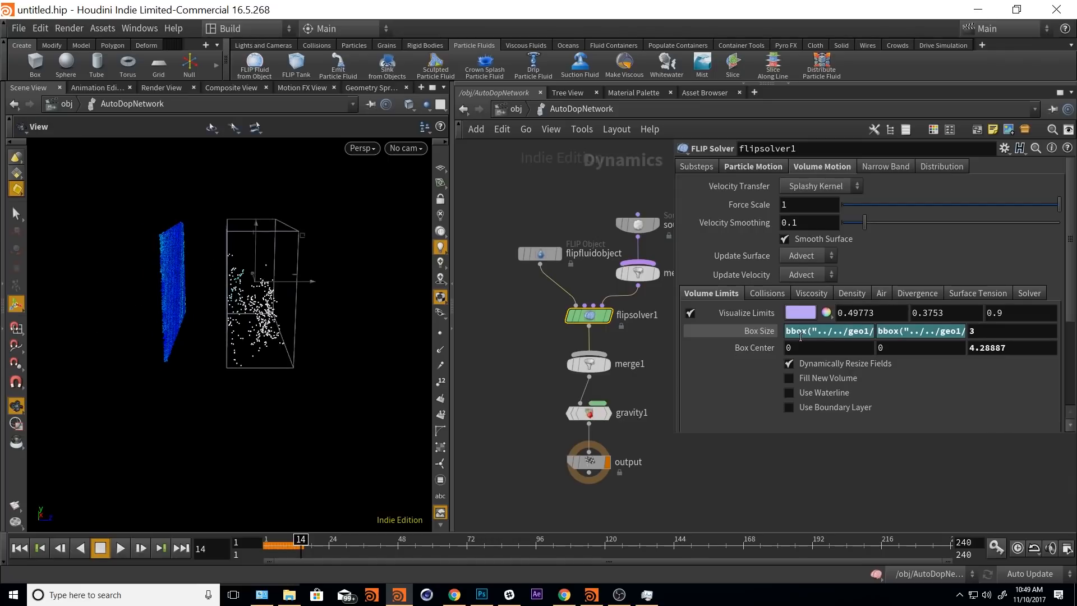
pyautogui.moveTo(1035, 348); pyautogui.dragTo(758, 351)
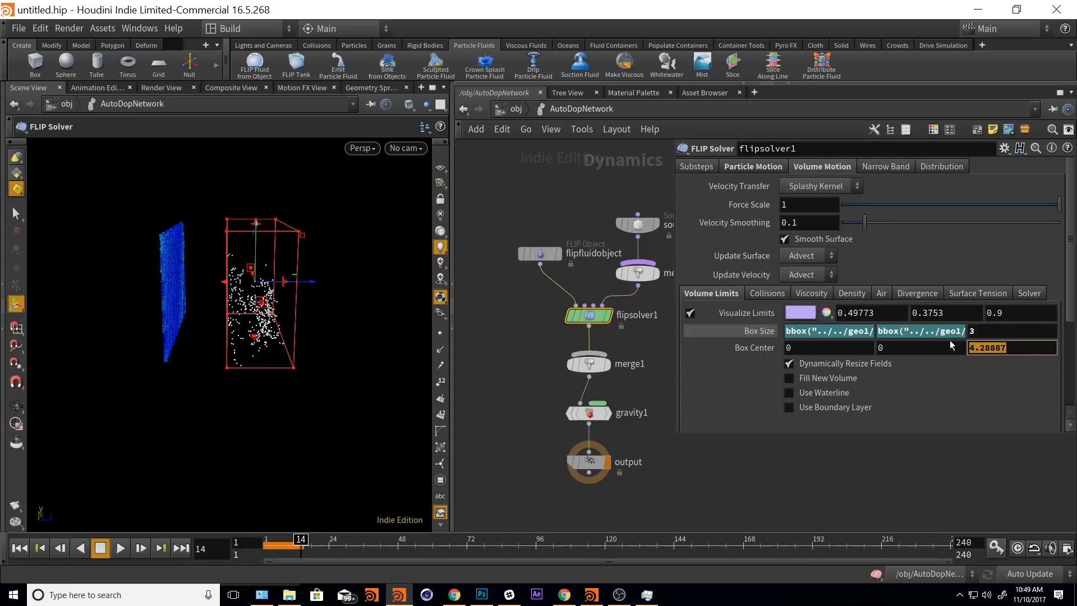
pyautogui.write('0')
pyautogui.press('Return')
pyautogui.moveTo(244, 285); pyautogui.dragTo(160, 288)
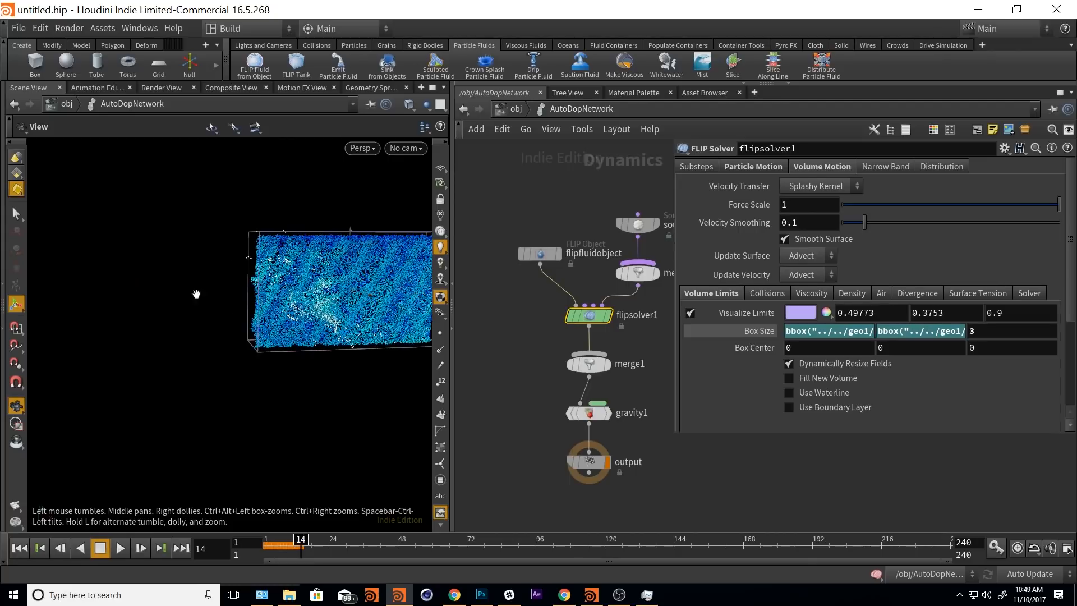
pyautogui.moveTo(326, 295); pyautogui.dragTo(176, 296, button='middle')
pyautogui.moveTo(176, 296); pyautogui.dragTo(276, 324)
pyautogui.press('Return')
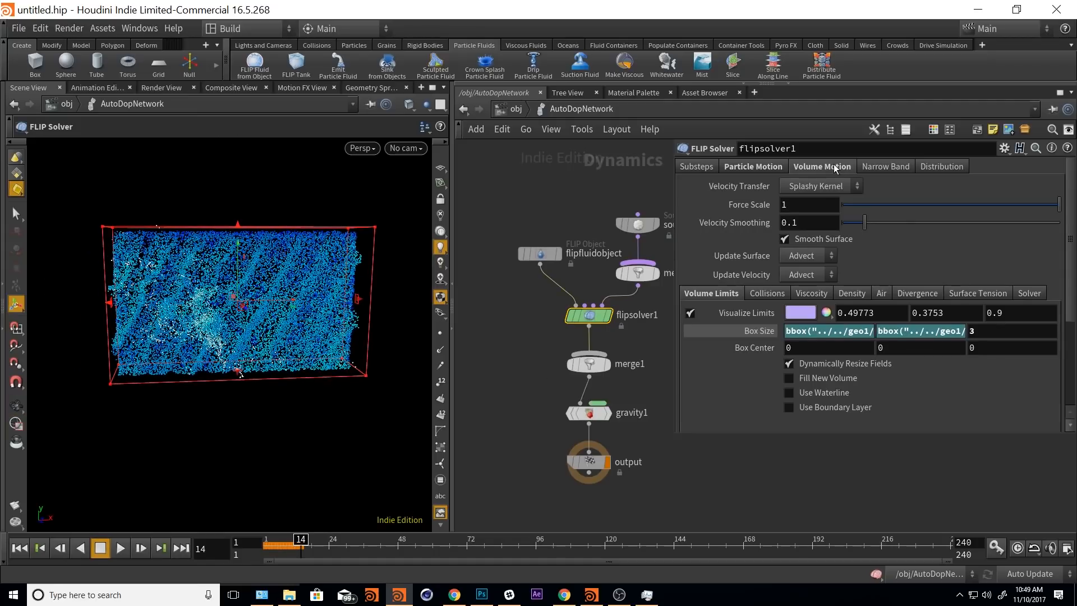
# - Turn off the +Z closed boundary of flipfluidobject and inspect the box around the particles
pyautogui.click(549, 253)
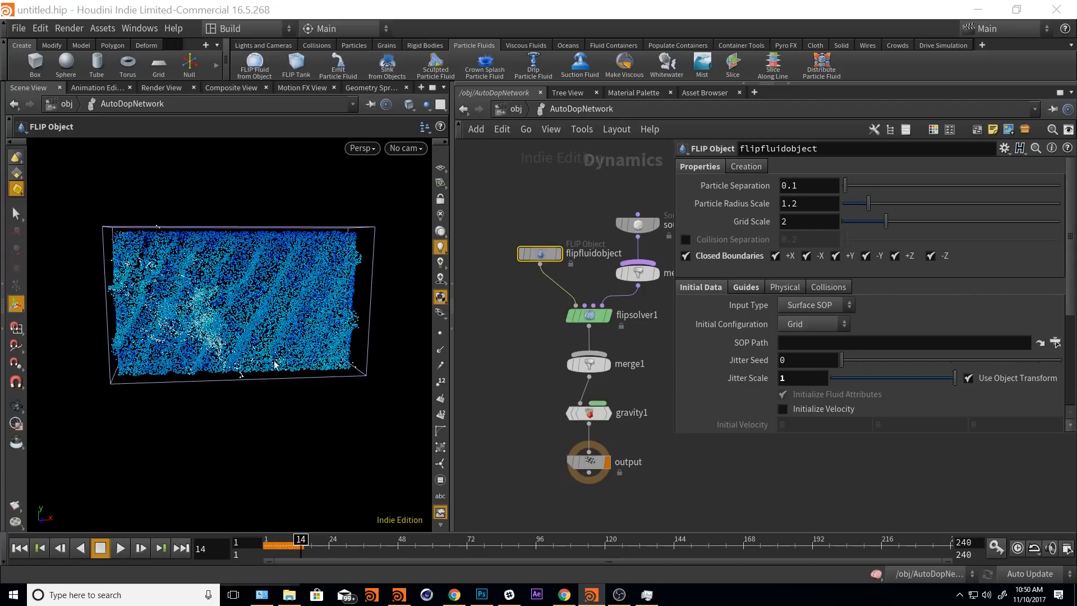
pyautogui.moveTo(221, 344); pyautogui.dragTo(250, 358)
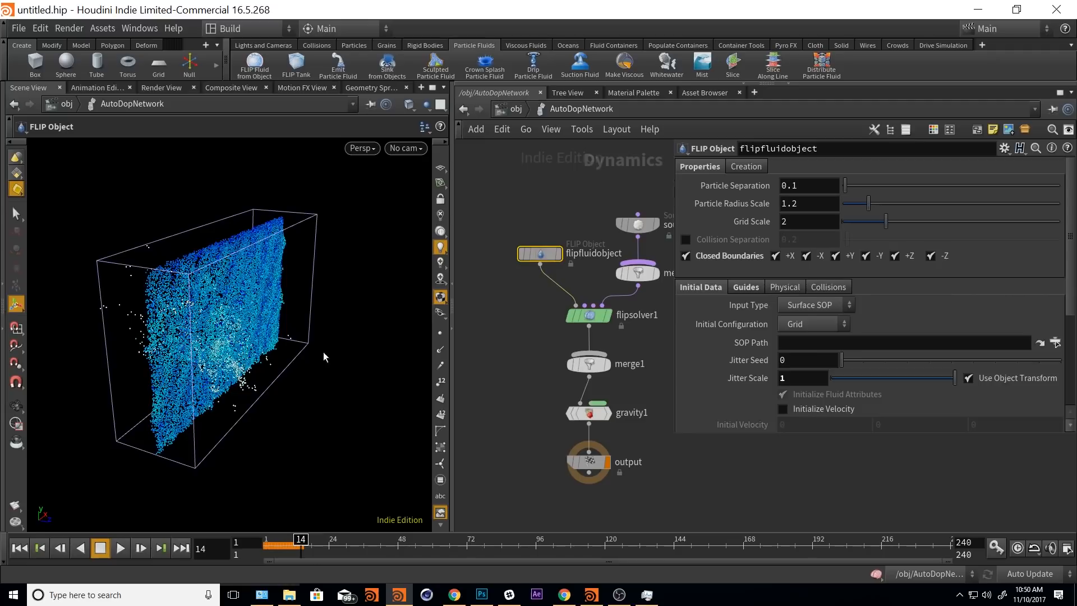
pyautogui.moveTo(392, 408); pyautogui.dragTo(329, 264)
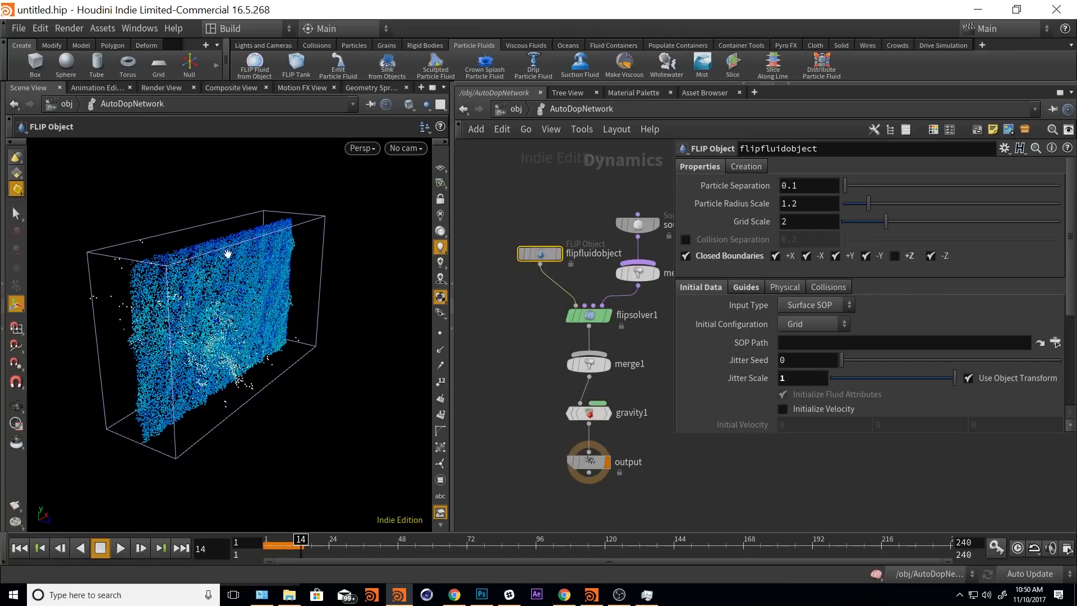
pyautogui.moveTo(227, 253); pyautogui.dragTo(298, 315)
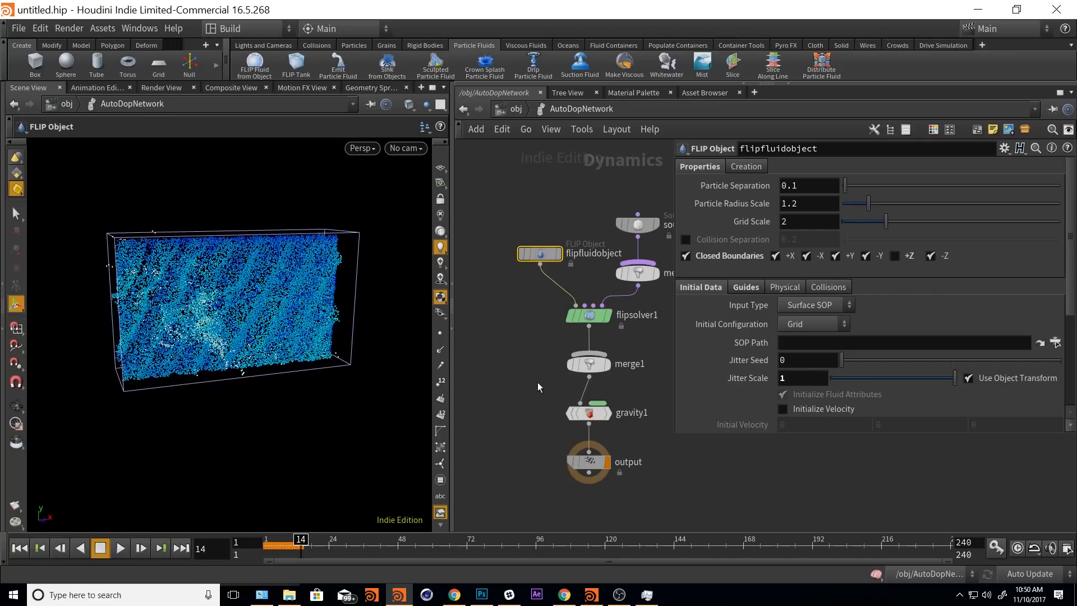
# - Return to the object level, open geo1 and display OUT_surface
pyautogui.moveTo(537, 382); pyautogui.dragTo(517, 384, button='middle')
pyautogui.click(523, 383)
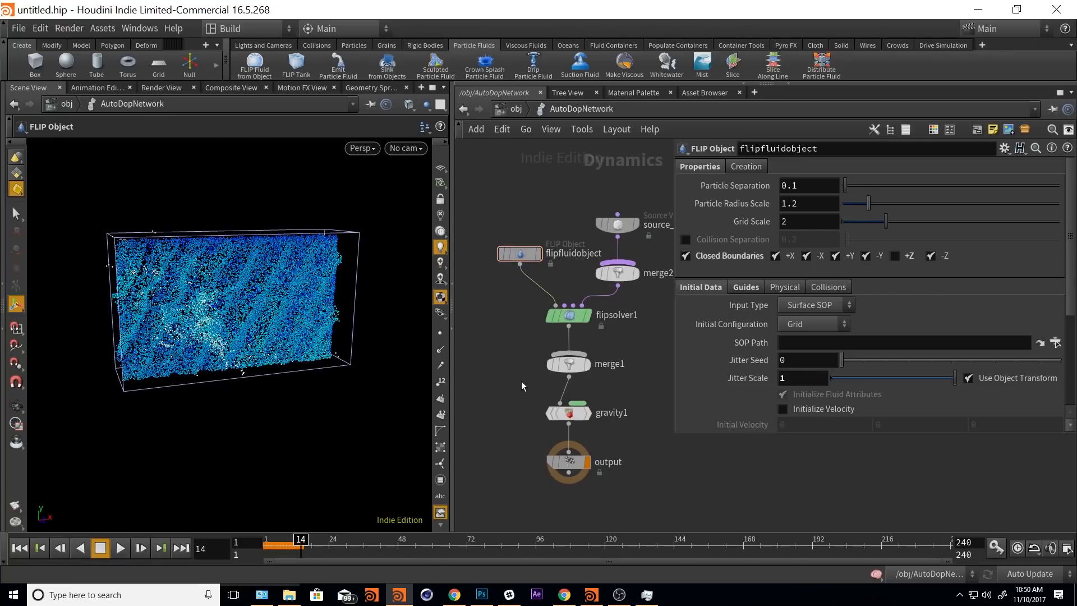
pyautogui.press('u')
pyautogui.doubleClick(567, 266)
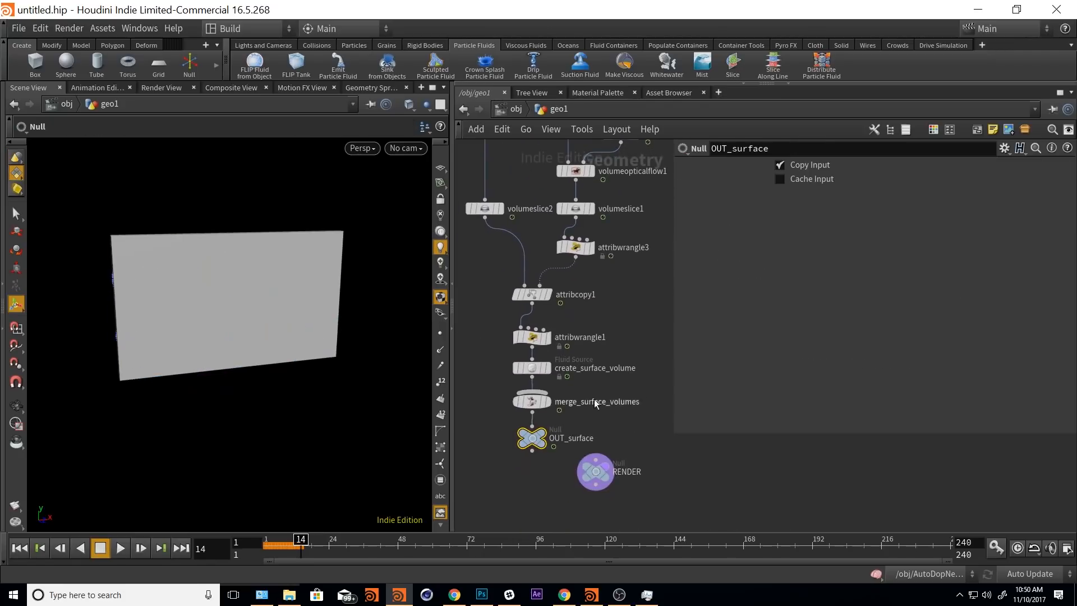
pyautogui.click(550, 439)
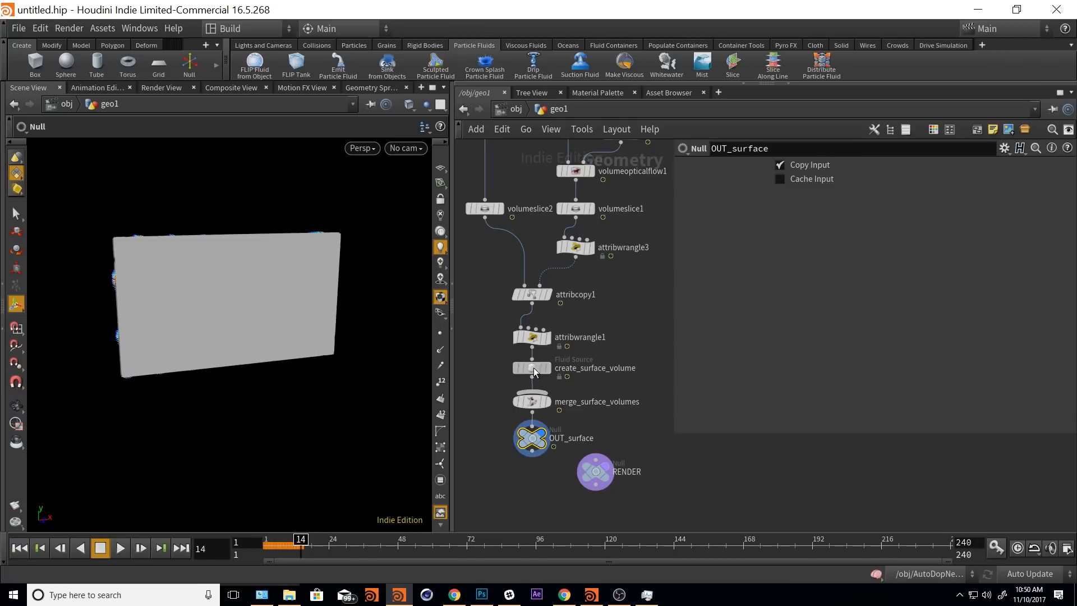
# - Display create_surface_volume, move it and merge_surface_volumes aside, and make room between attribwrangle1 and OUT_surface
pyautogui.click(533, 368)
pyautogui.click(549, 368)
pyautogui.moveTo(488, 349); pyautogui.dragTo(469, 404)
pyautogui.moveTo(539, 435); pyautogui.dragTo(551, 395, button='middle')
pyautogui.moveTo(551, 395); pyautogui.dragTo(551, 450)
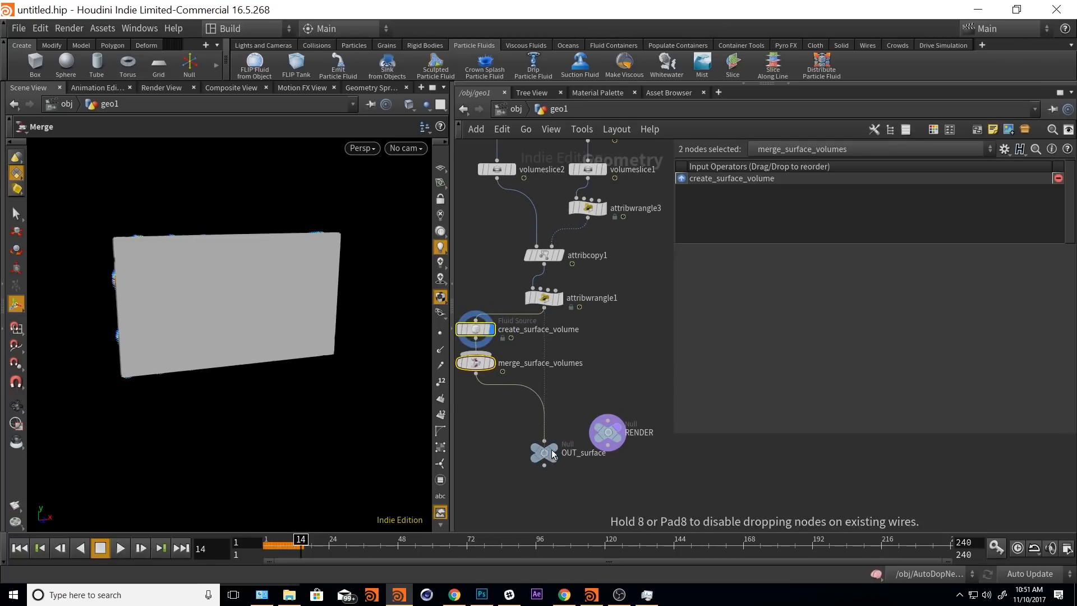
# - Add an Attribute Transfer between merge_surface_volumes and OUT_surface, feed attribwrangle1 into its second input, and display it
pyautogui.press('Tab')
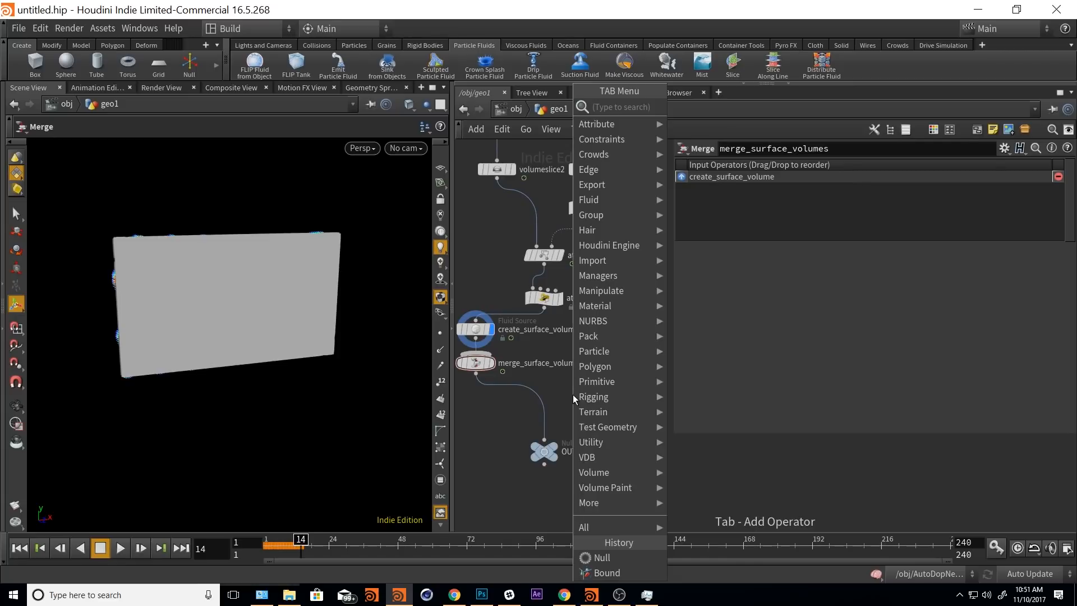
pyautogui.write('attribute')
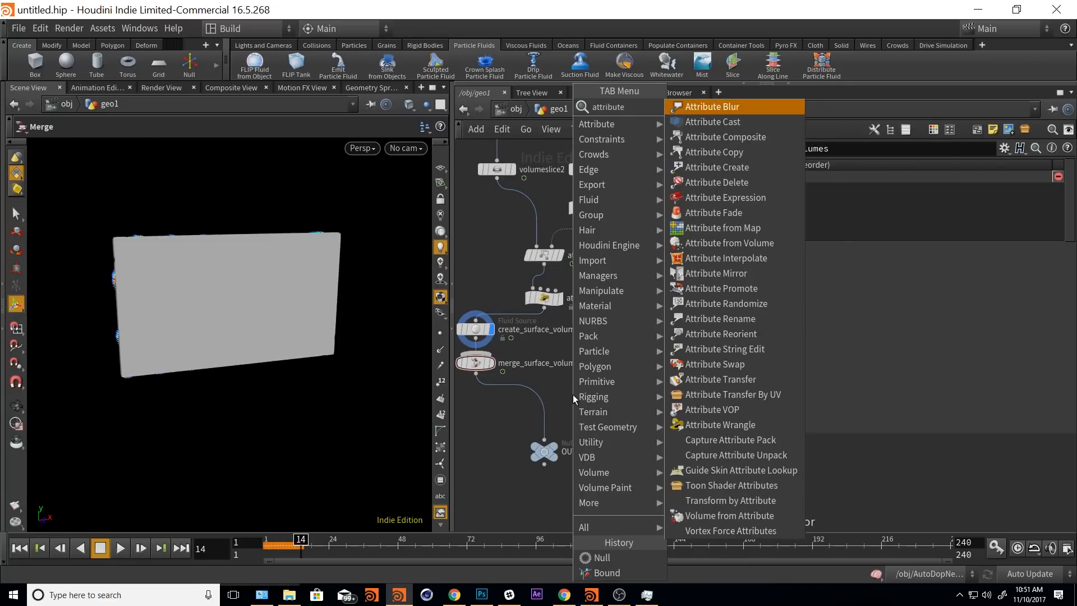
pyautogui.write(' transfe')
pyautogui.press('Return')
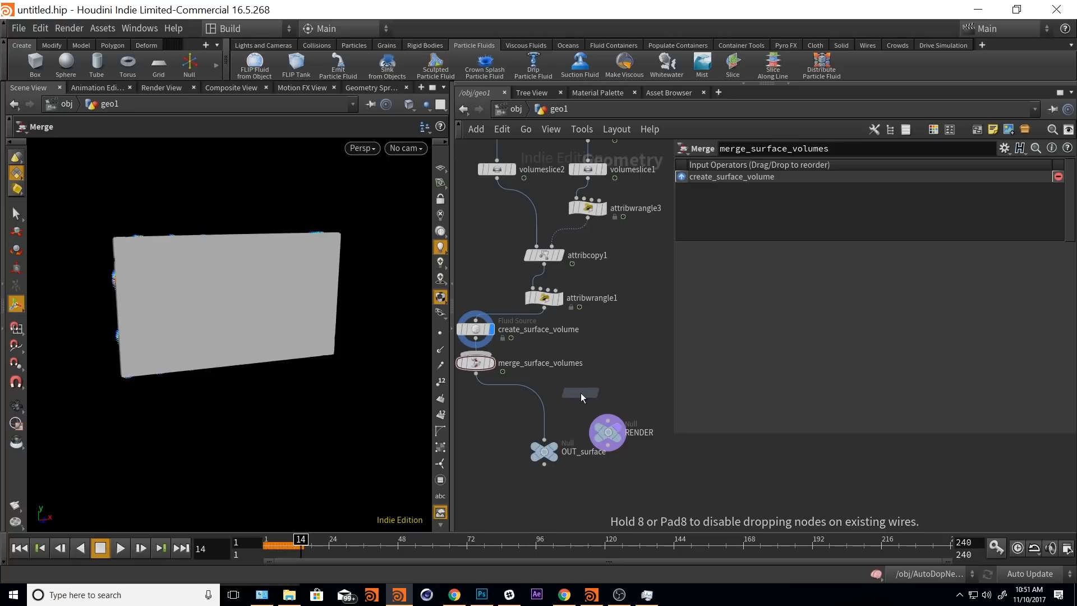
pyautogui.click(537, 396)
pyautogui.moveTo(536, 397); pyautogui.dragTo(544, 308)
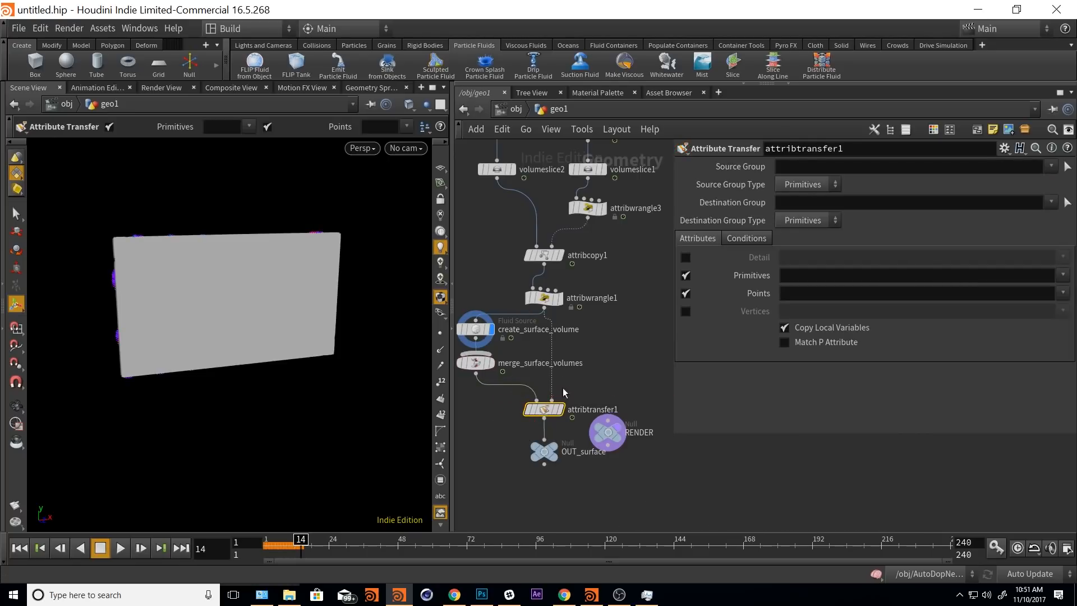
pyautogui.click(561, 411)
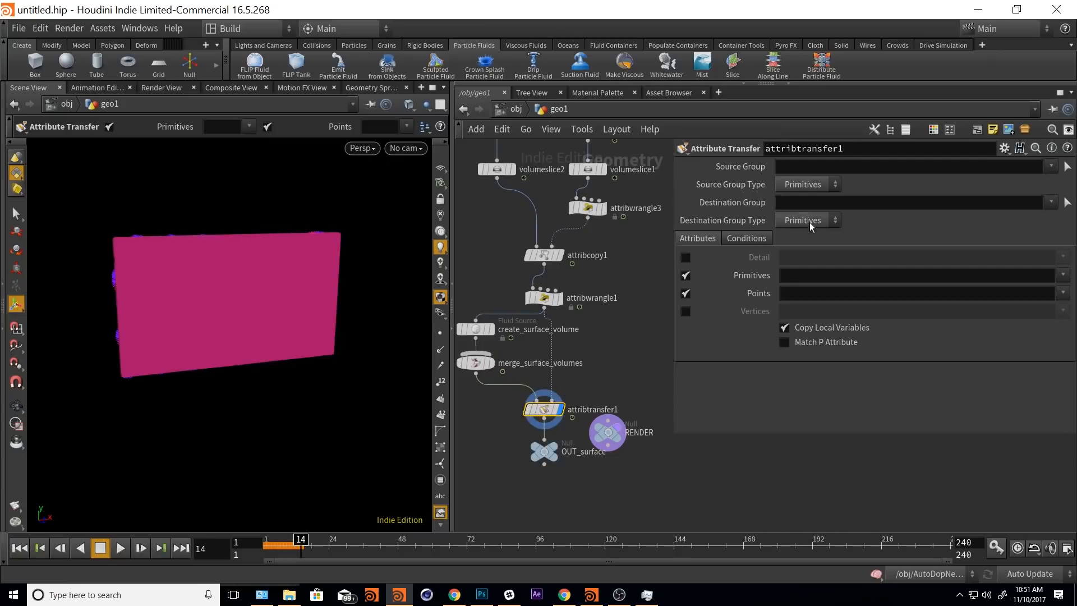
# - Stop the Attribute Transfer node from transferring primitive attributes and limit its point attributes to Cd
pyautogui.click(685, 276)
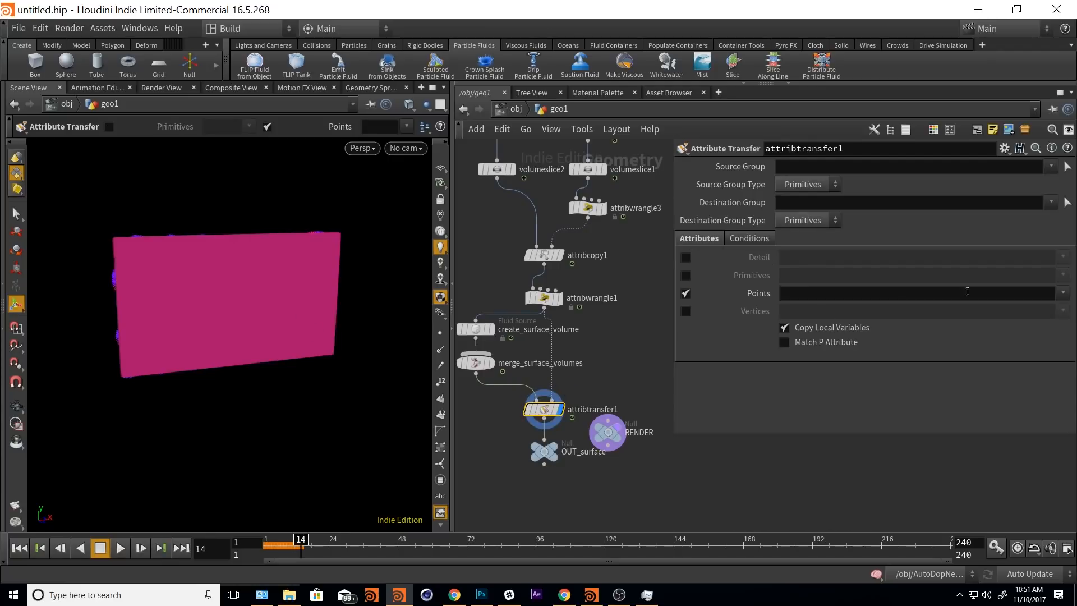
pyautogui.click(1062, 293)
pyautogui.click(1039, 308)
pyautogui.scroll(-3, 547, 473)
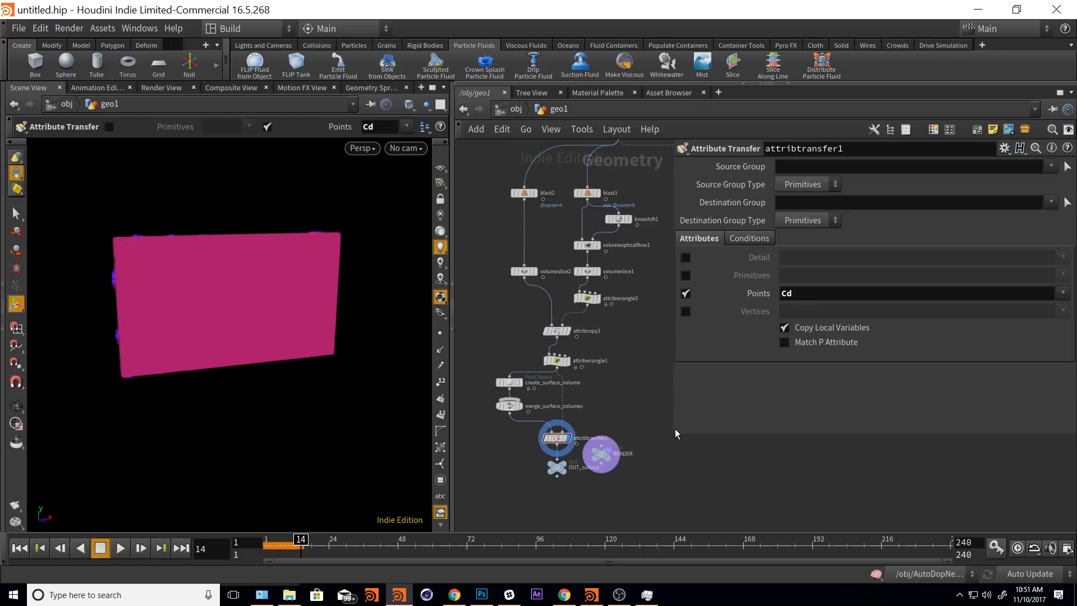
pyautogui.moveTo(674, 433); pyautogui.dragTo(748, 429)
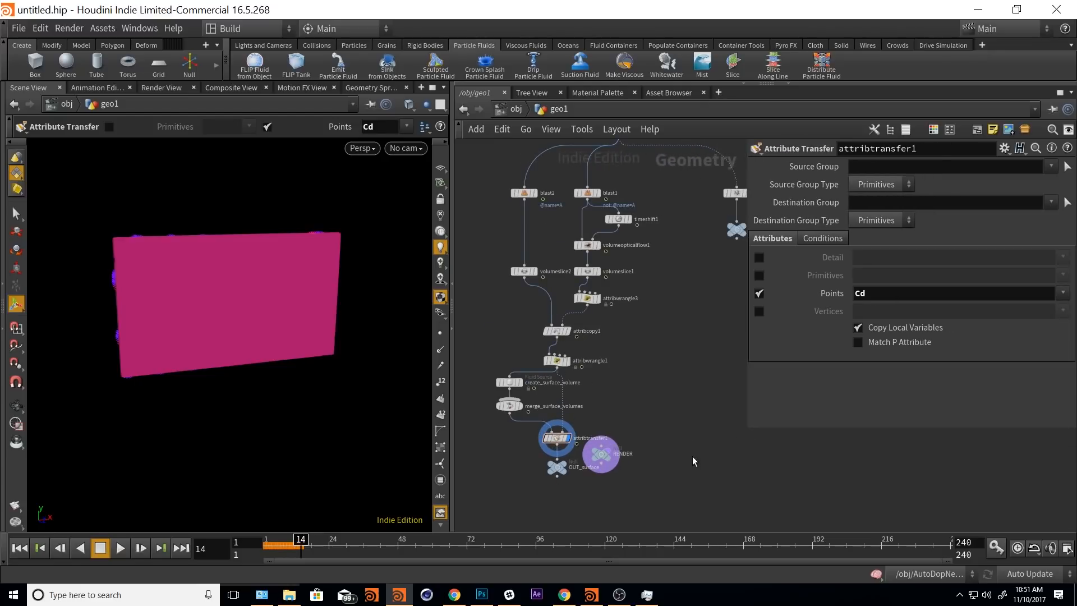
pyautogui.moveTo(696, 473); pyautogui.dragTo(699, 475, button='middle')
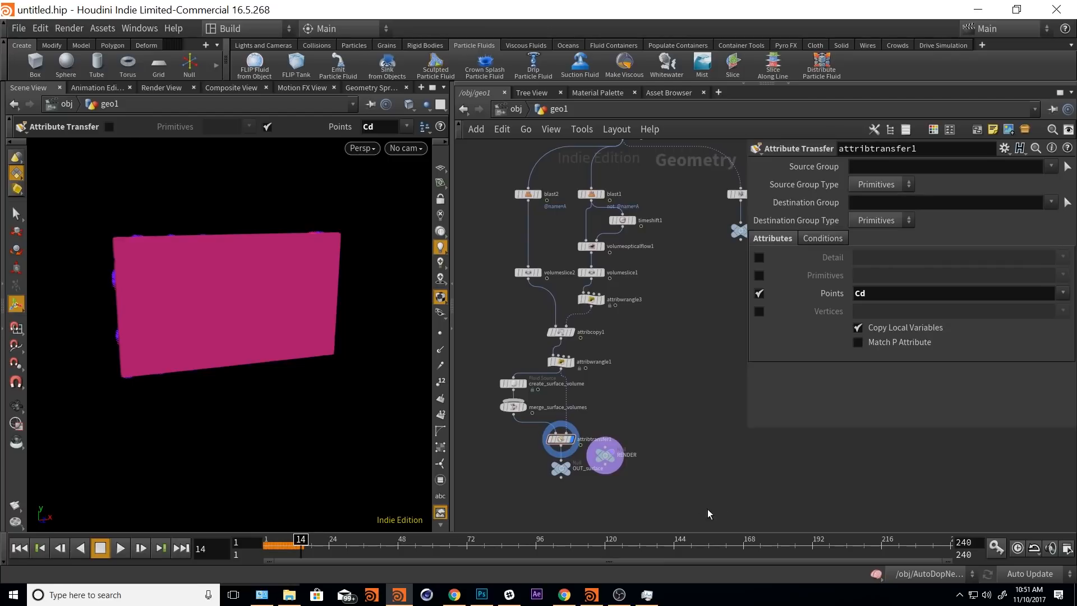
pyautogui.moveTo(690, 402); pyautogui.dragTo(696, 396, button='middle')
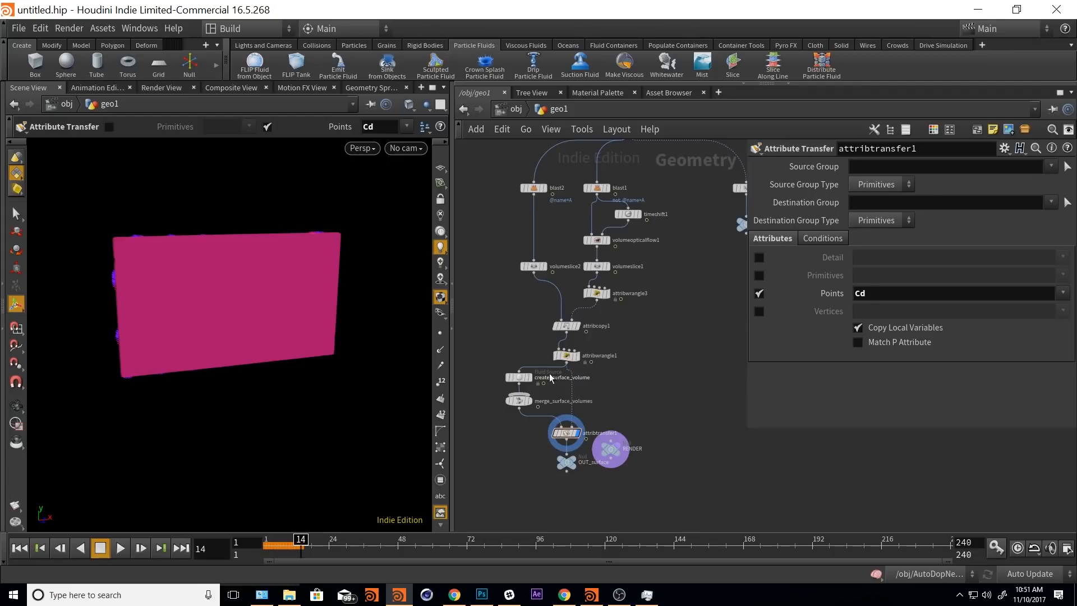
# - Store quickmark 1 on the geo1 network and quickmark 2 on AutoDopNetwork, and test jumping between them
pyautogui.hotkey('ctrl', '1')
pyautogui.press('u')
pyautogui.doubleClick(633, 294)
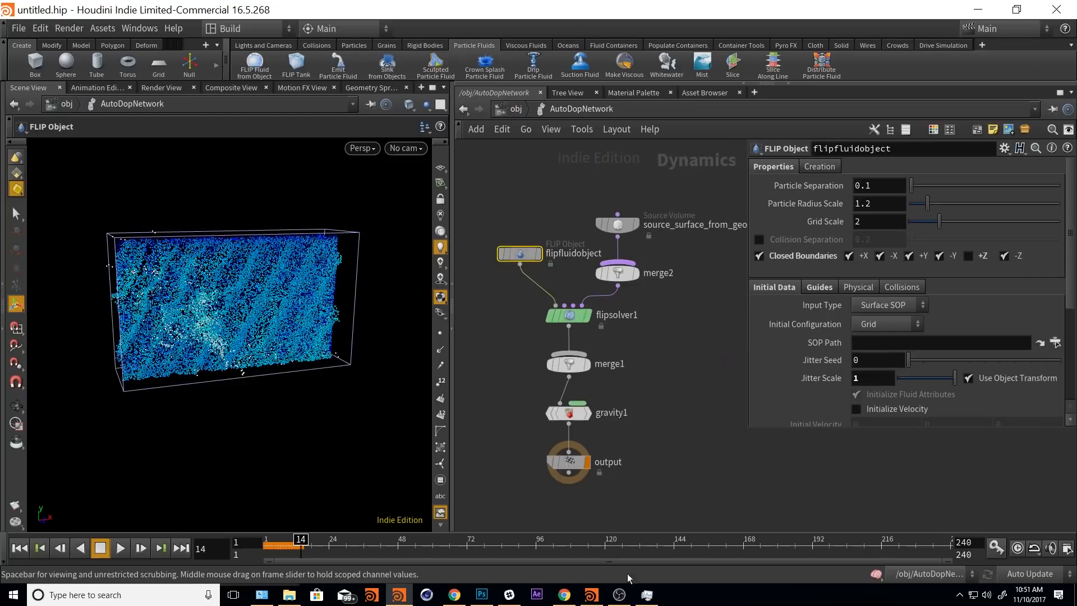
pyautogui.hotkey('ctrl', '2')
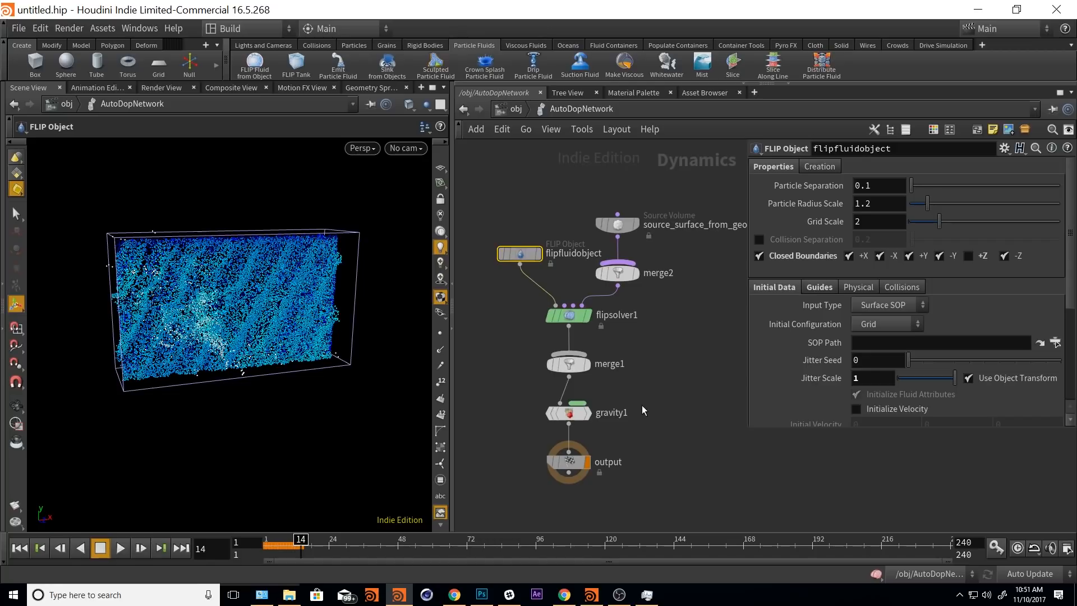
pyautogui.press('1')
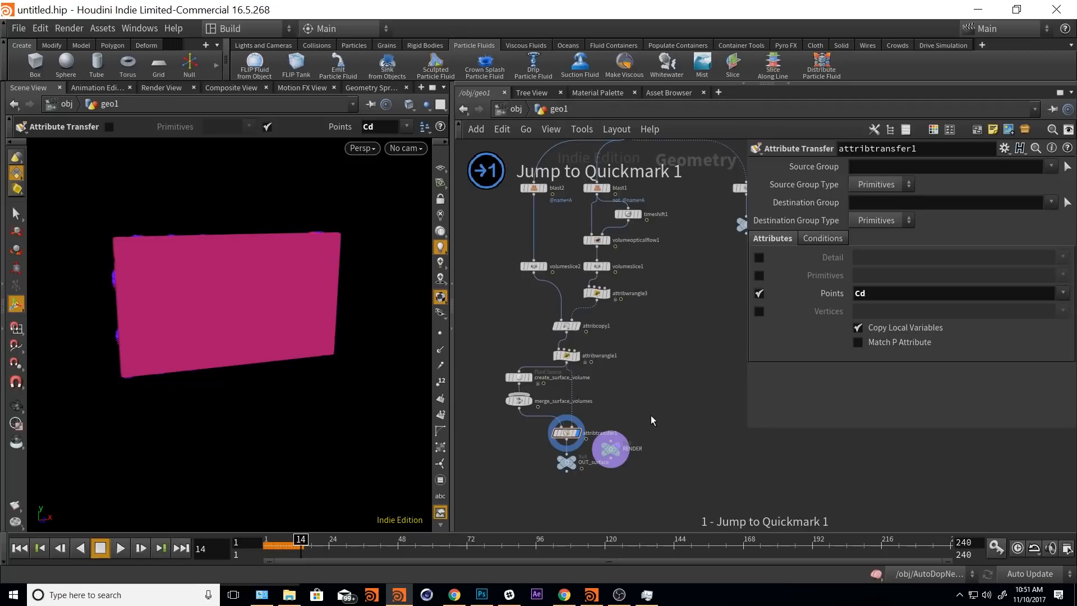
pyautogui.press('2')
pyautogui.press('1')
pyautogui.press('2')
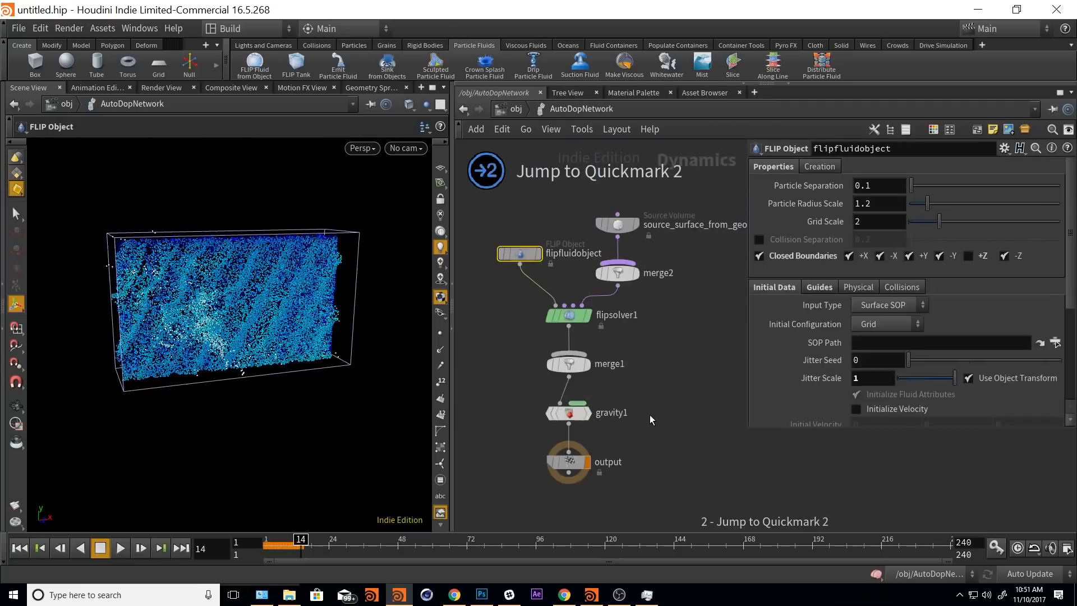
pyautogui.press('1')
pyautogui.press('2')
# - Run the simulation from the first frame with the transferred colours and stop after about a dozen frames
pyautogui.click(21, 547)
pyautogui.click(120, 548)
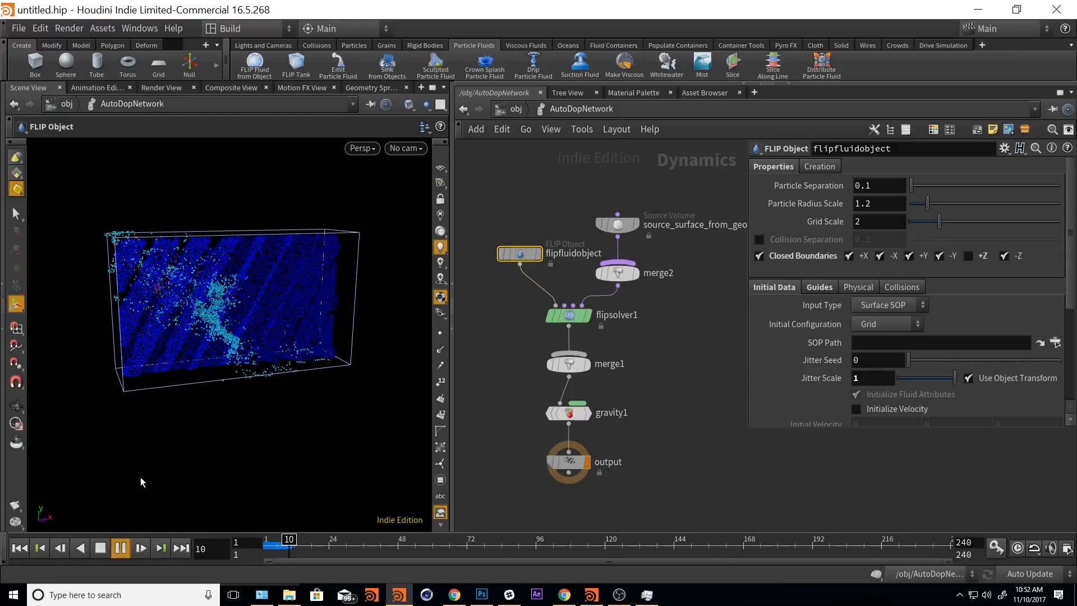
pyautogui.click(120, 548)
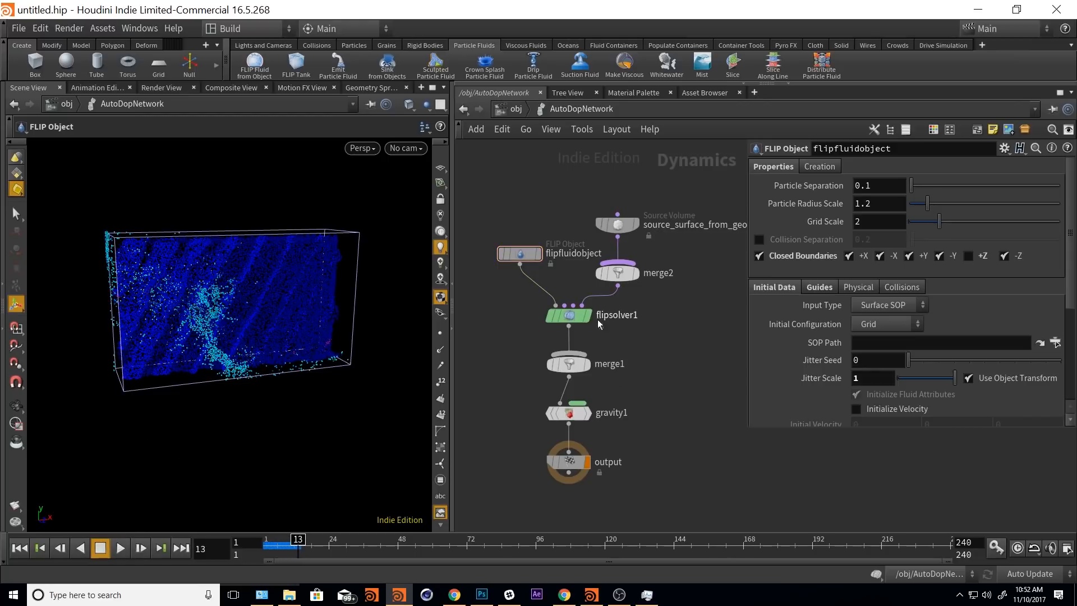
# - Set the particle guide's Visualization Type of flipfluidobject to None and widen the parameter area
pyautogui.click(581, 316)
pyautogui.click(519, 254)
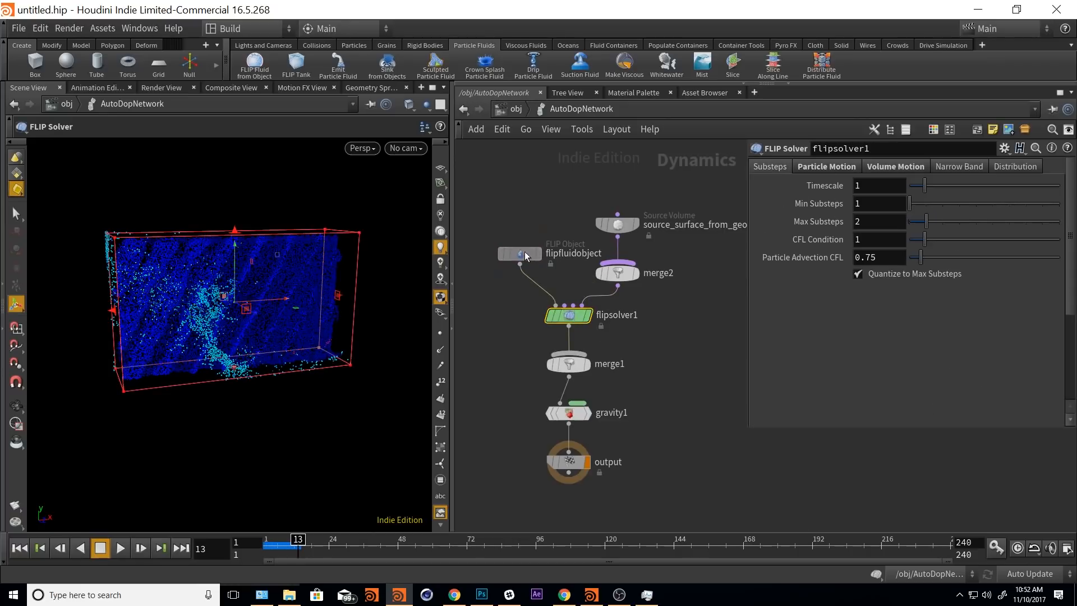
pyautogui.click(827, 287)
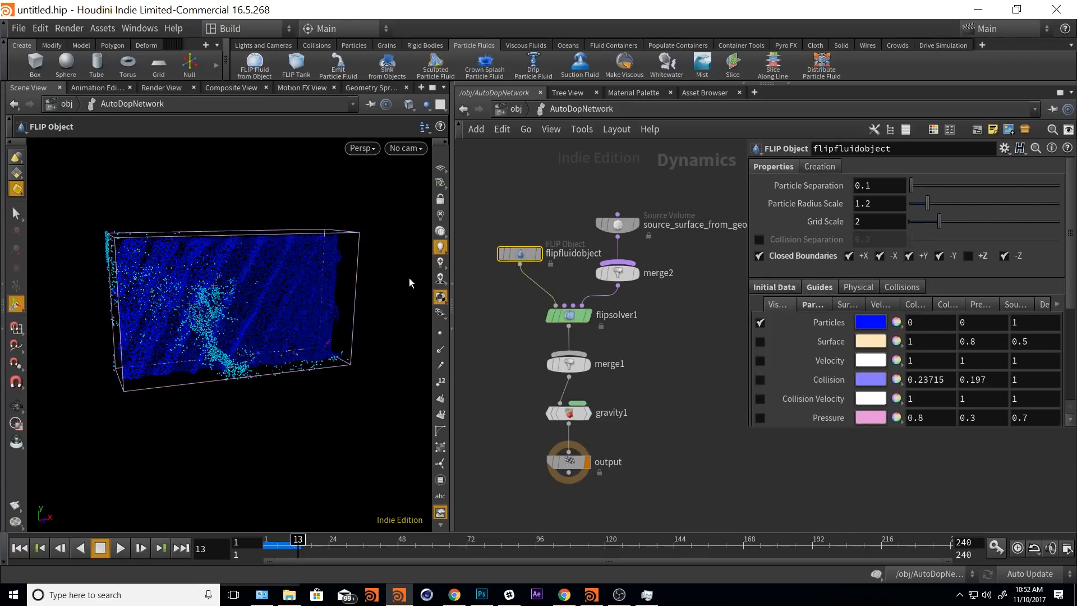
pyautogui.click(782, 287)
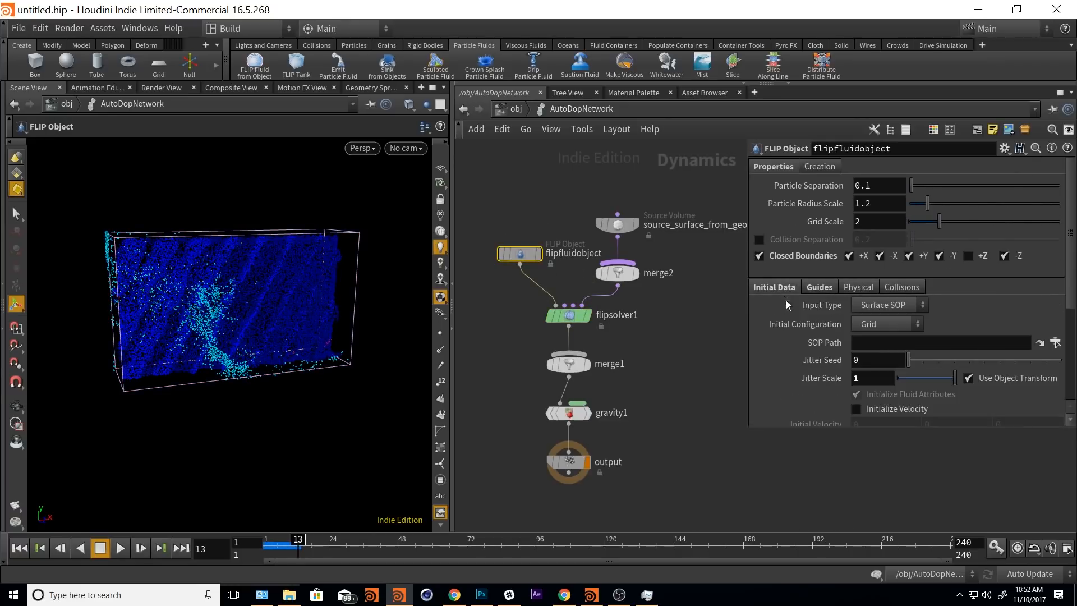
pyautogui.click(814, 287)
pyautogui.click(879, 304)
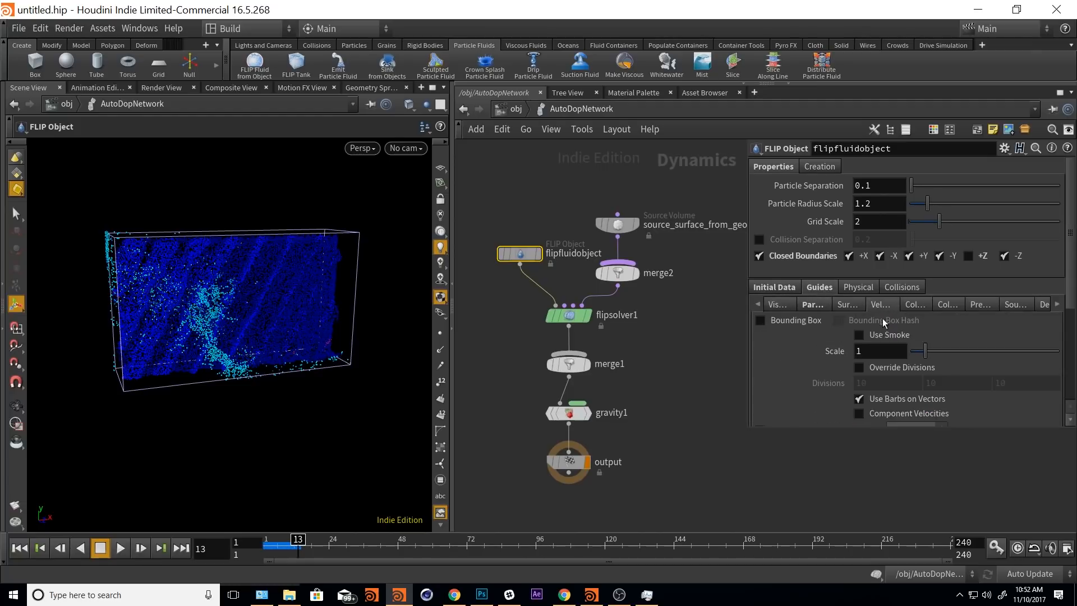
pyautogui.click(814, 305)
pyautogui.scroll(-3, 808, 359)
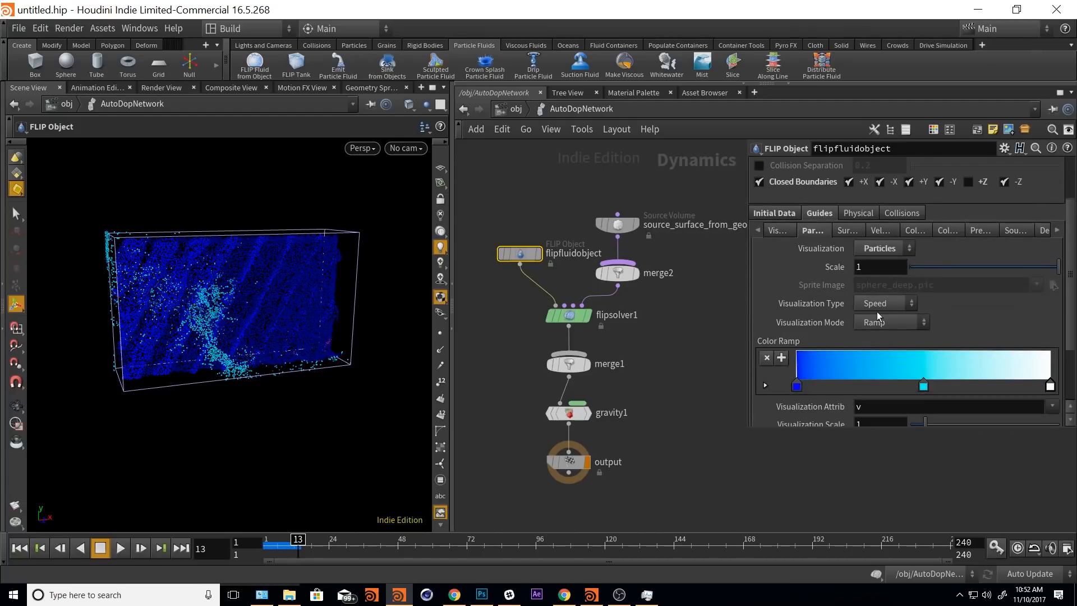
pyautogui.click(883, 303)
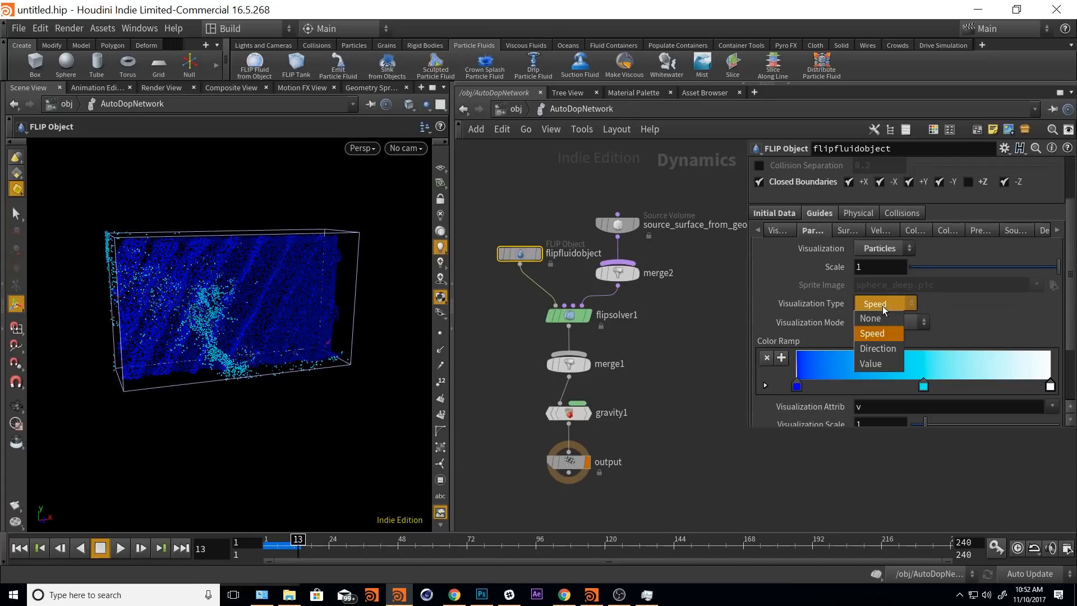
pyautogui.click(881, 323)
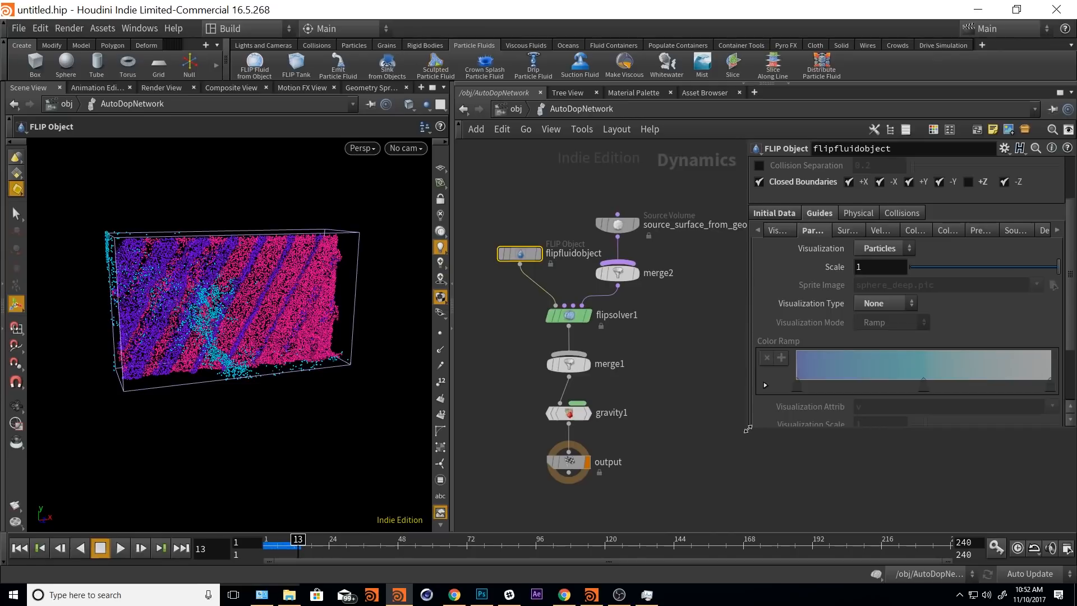
pyautogui.moveTo(749, 427); pyautogui.dragTo(690, 465)
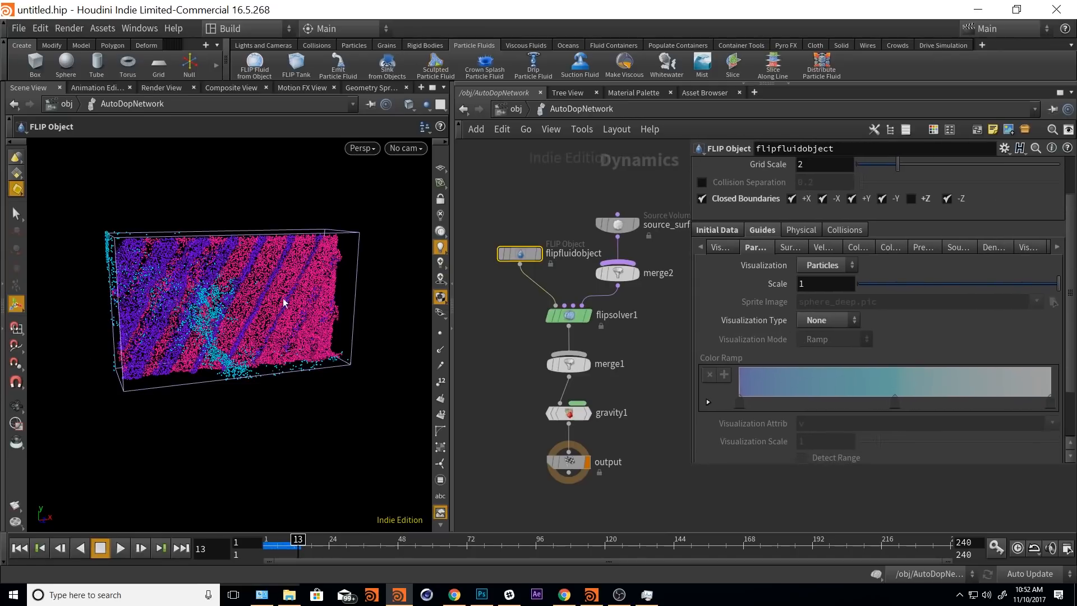
# - Play the simulation up close and inspect the image colours on the particles inside the limit box
pyautogui.press('Escape')
pyautogui.moveTo(260, 305); pyautogui.dragTo(299, 297)
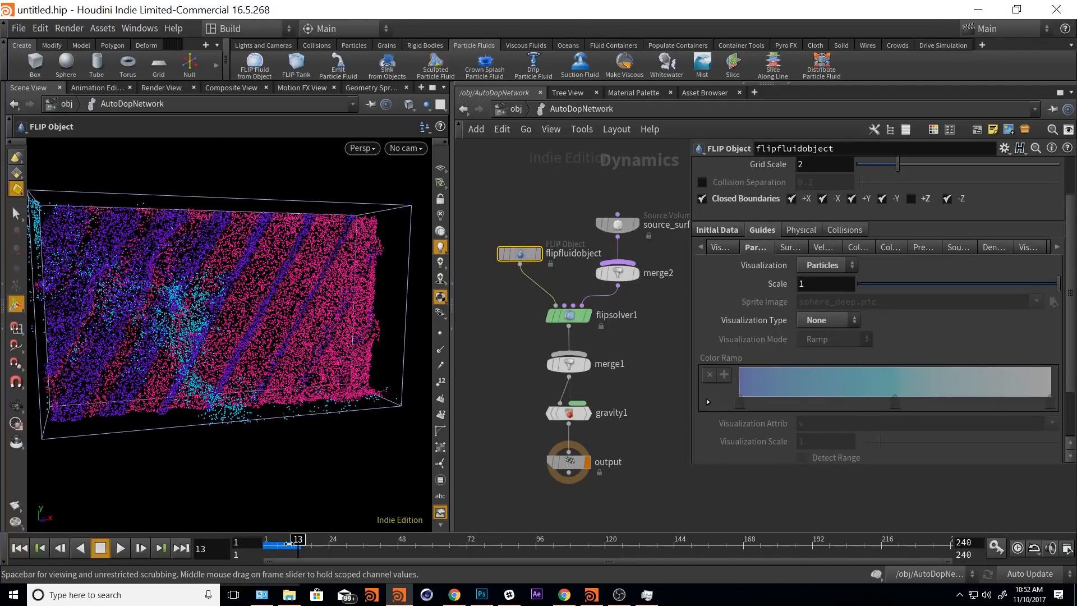
pyautogui.click(81, 548)
pyautogui.click(120, 548)
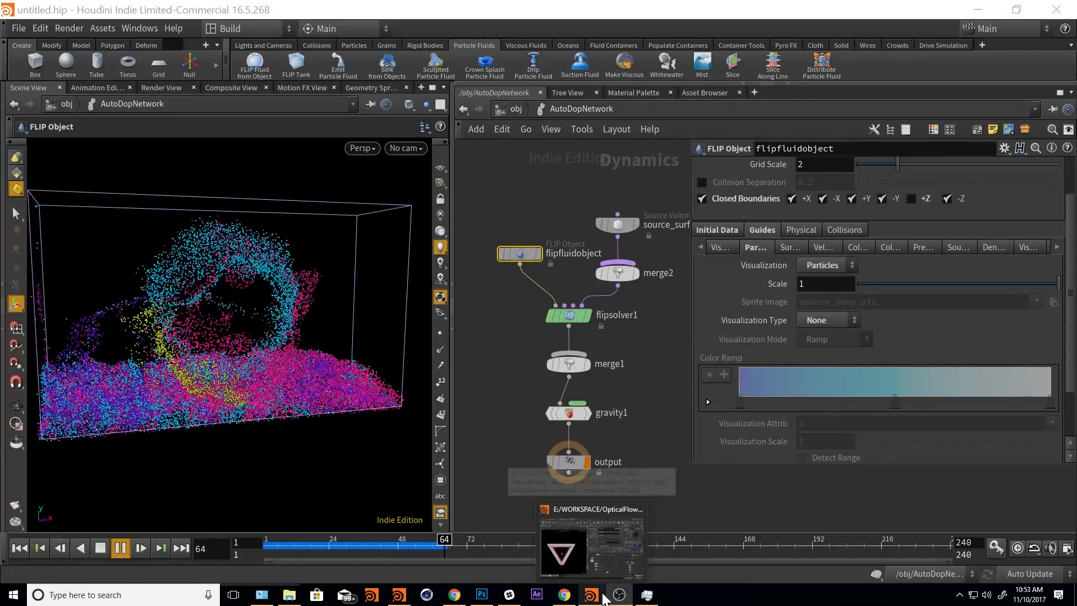
pyautogui.click(120, 548)
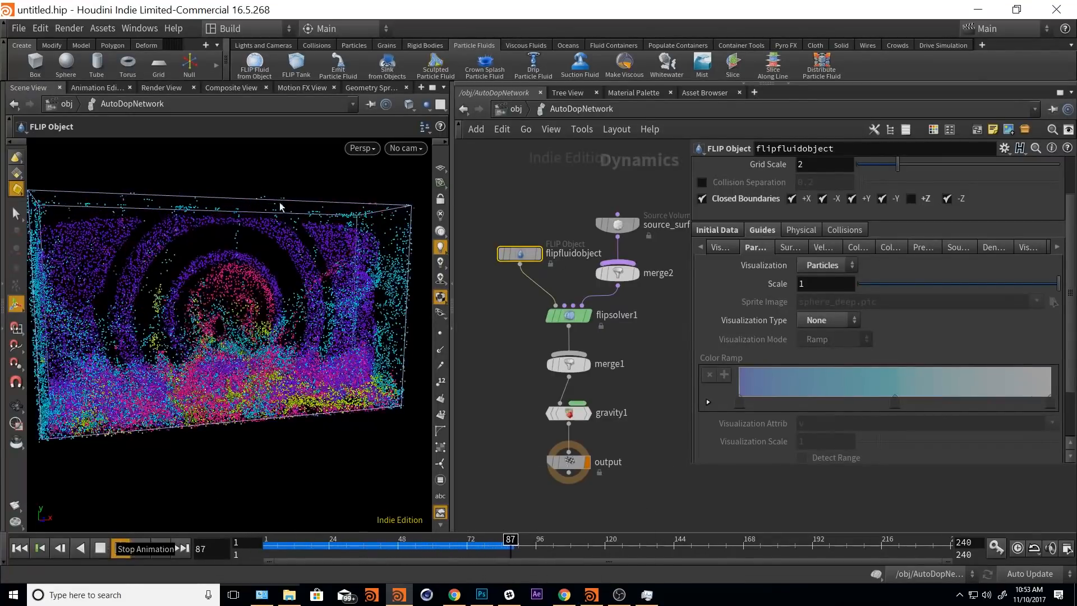
pyautogui.keyDown('alt'); pyautogui.moveTo(281, 205); pyautogui.dragTo(334, 322); pyautogui.keyUp('alt')
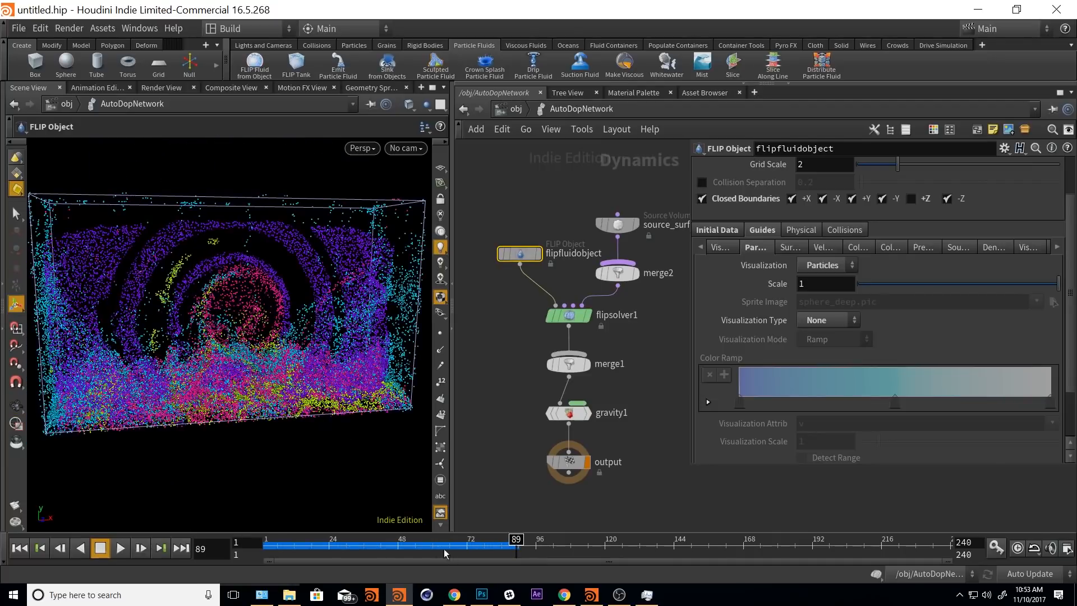
# - Replay the cached simulation from the start to check the coloured particle motion
pyautogui.moveTo(443, 550); pyautogui.dragTo(150, 547)
pyautogui.click(119, 548)
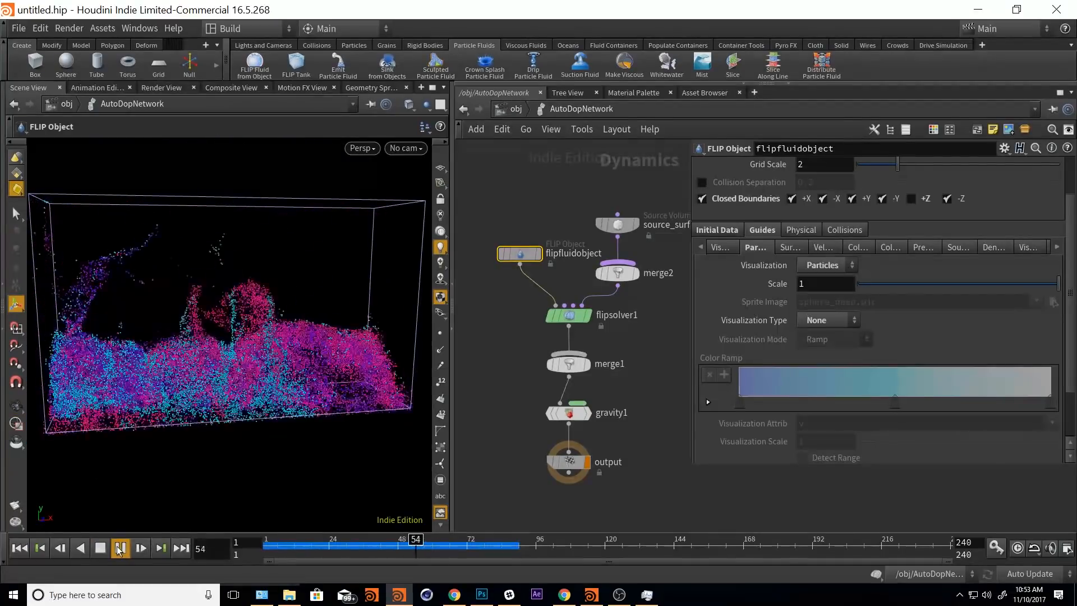
pyautogui.click(118, 548)
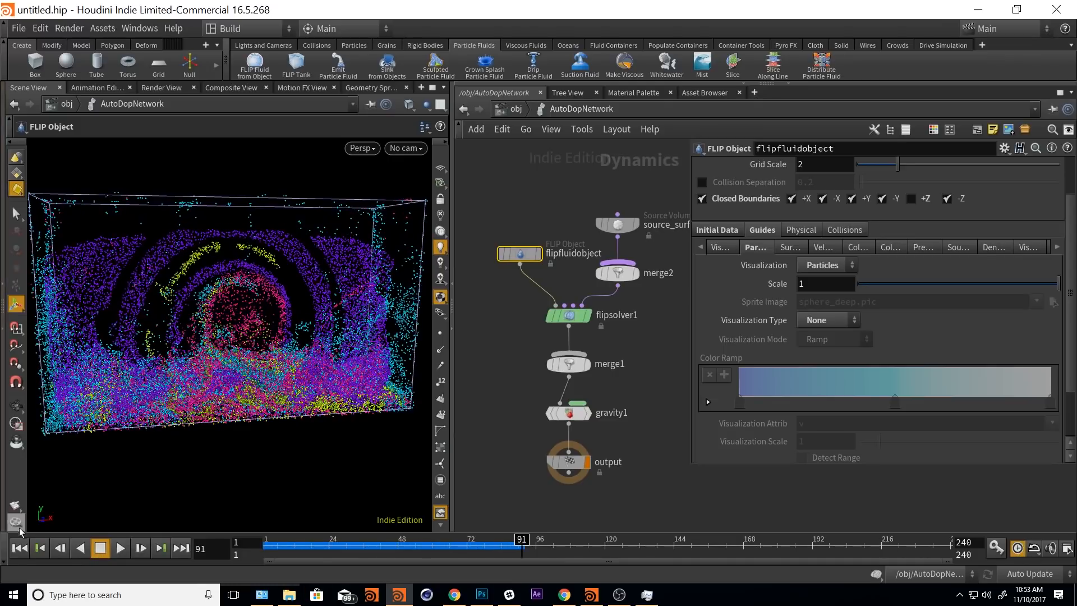
pyautogui.click(20, 549)
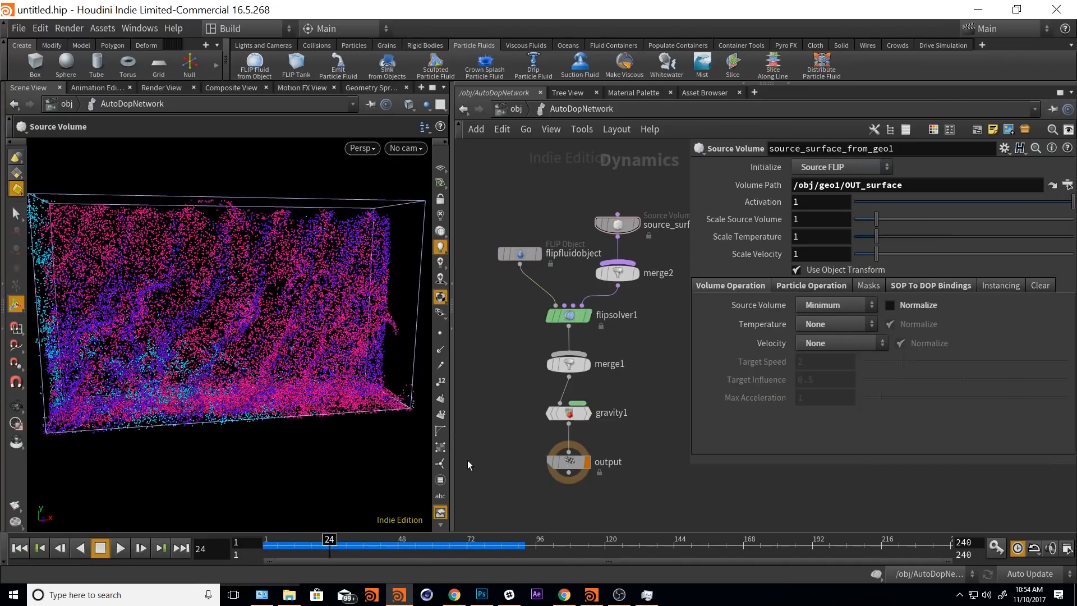
pyautogui.moveTo(329, 539); pyautogui.dragTo(266, 540)
pyautogui.click(120, 548)
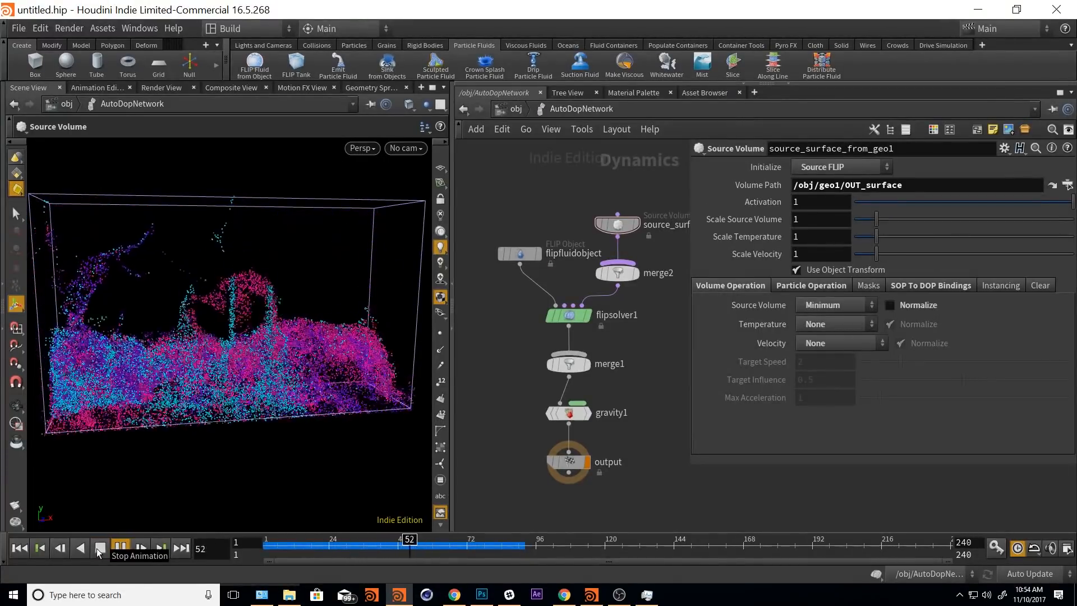
pyautogui.click(97, 549)
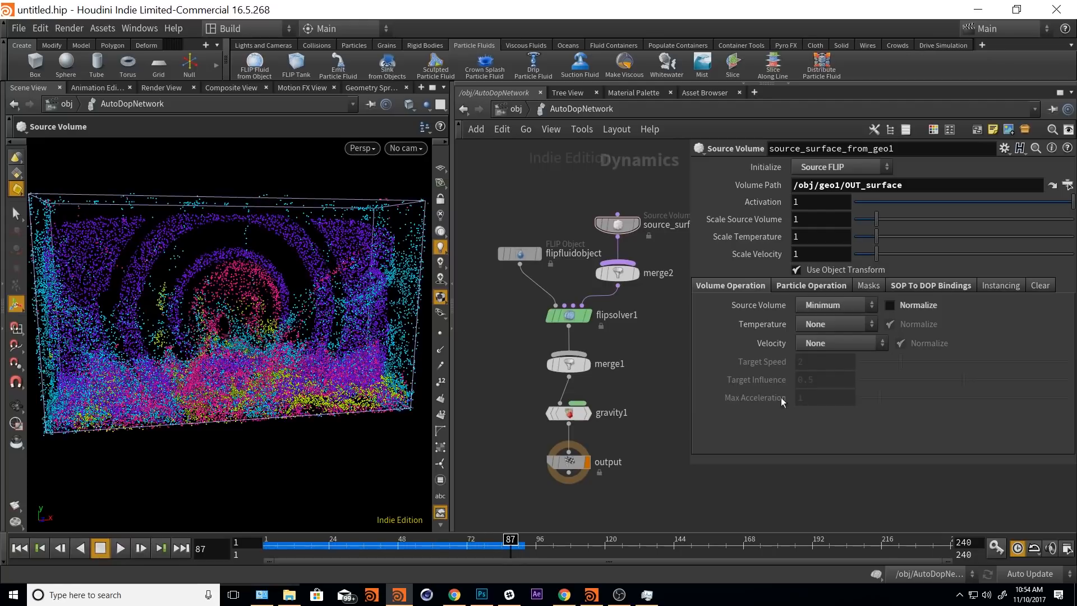
# - Set the Particle Separation of flipfluidobject to 0.05 and rerun the simulation from the first frame
pyautogui.click(524, 255)
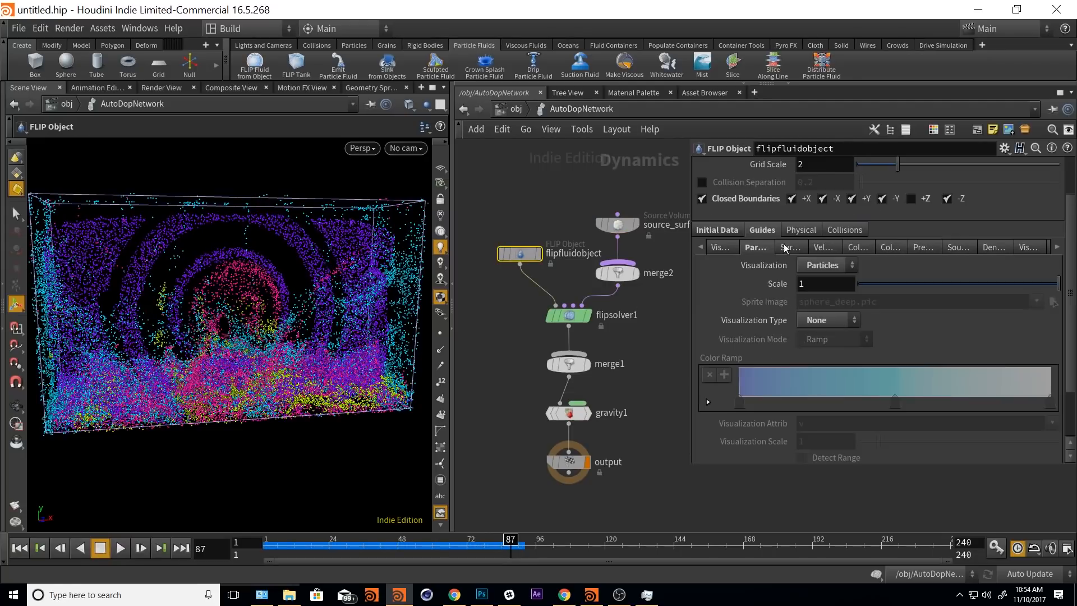
pyautogui.scroll(2, 705, 398)
pyautogui.doubleClick(809, 185)
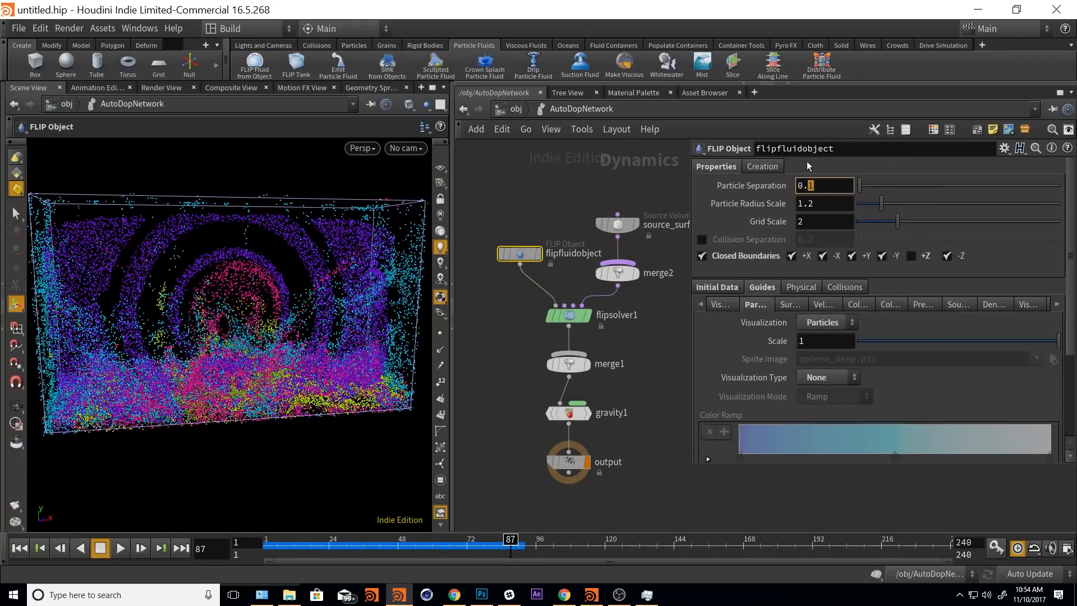
pyautogui.write('05')
pyautogui.press('Return')
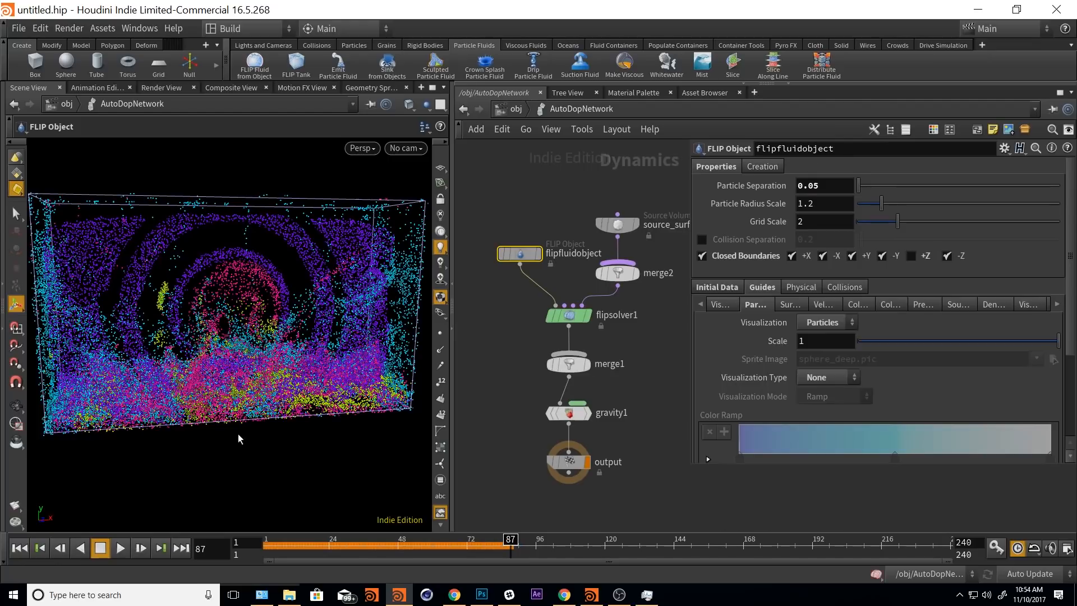
pyautogui.click(20, 548)
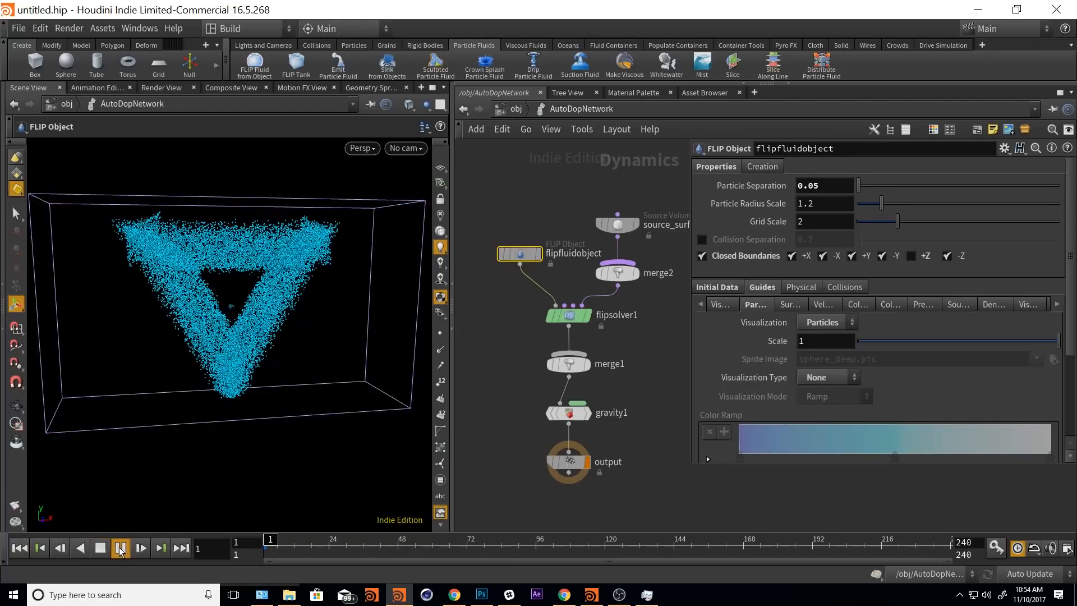
pyautogui.click(120, 548)
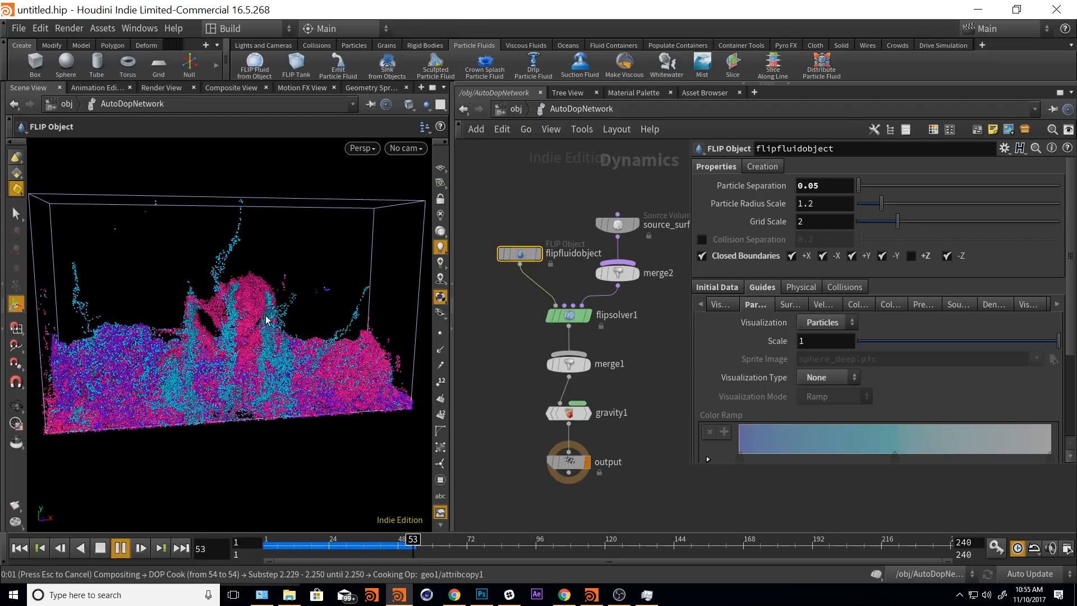
# - Replay and scrub the cached frames up close to inspect the finer coloured particle motion, returning to frame 1
pyautogui.moveTo(373, 549); pyautogui.dragTo(266, 548)
pyautogui.keyDown('alt'); pyautogui.moveTo(231, 349); pyautogui.dragTo(311, 347, button='right'); pyautogui.keyUp('alt')
pyautogui.moveTo(312, 348); pyautogui.dragTo(305, 336)
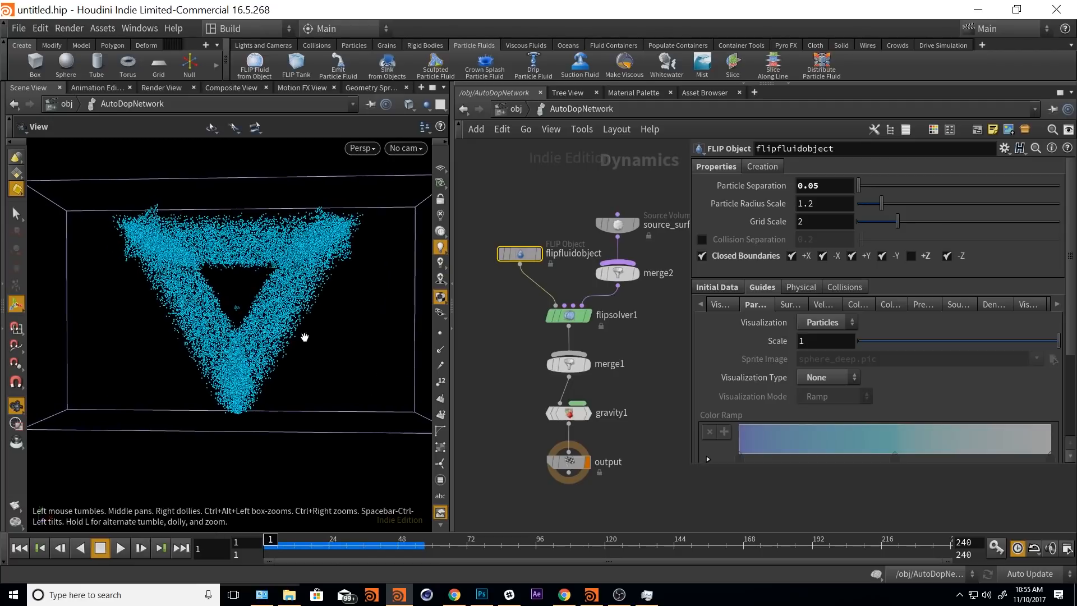
pyautogui.click(121, 547)
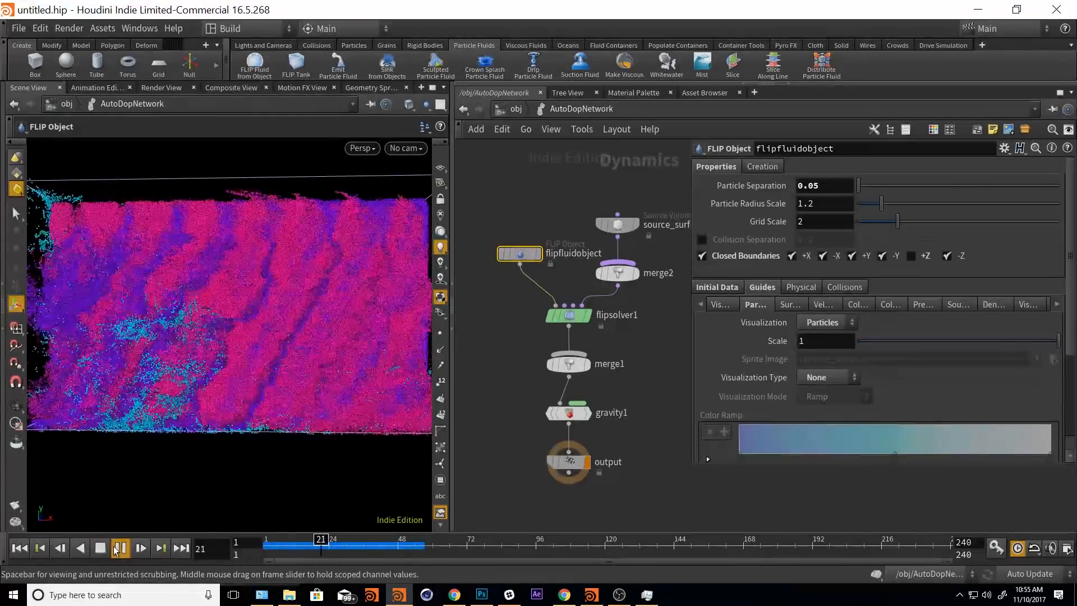
pyautogui.click(117, 548)
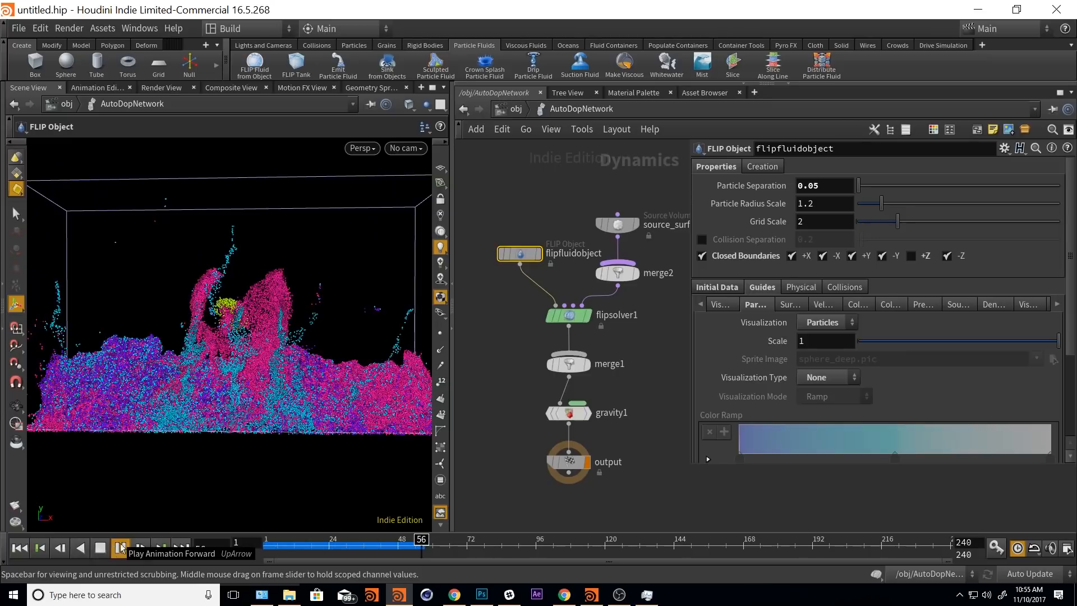
pyautogui.moveTo(323, 546); pyautogui.dragTo(363, 546)
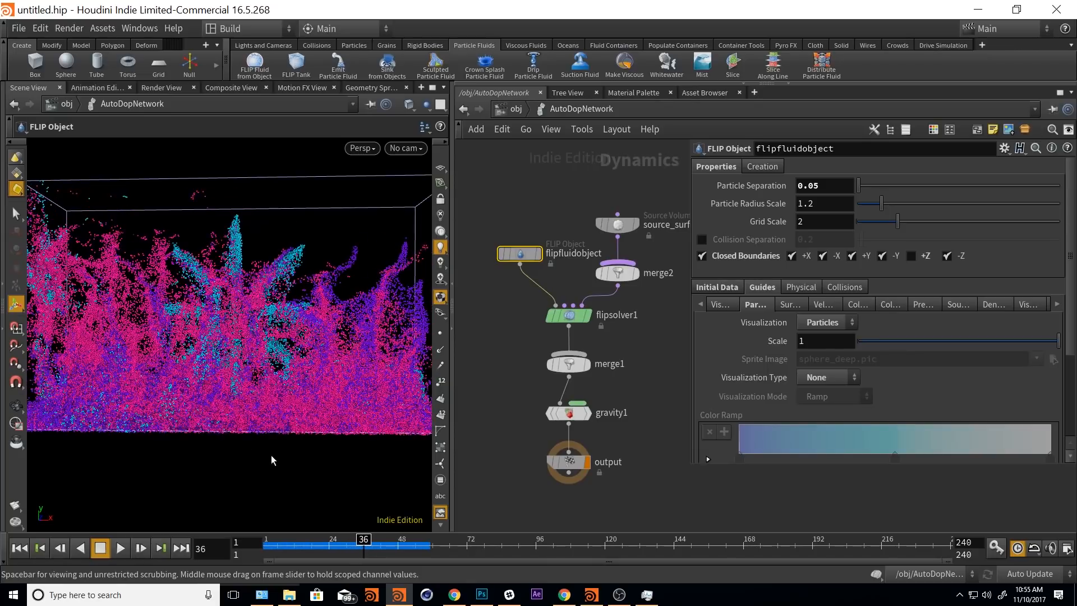
pyautogui.moveTo(377, 549); pyautogui.dragTo(267, 547)
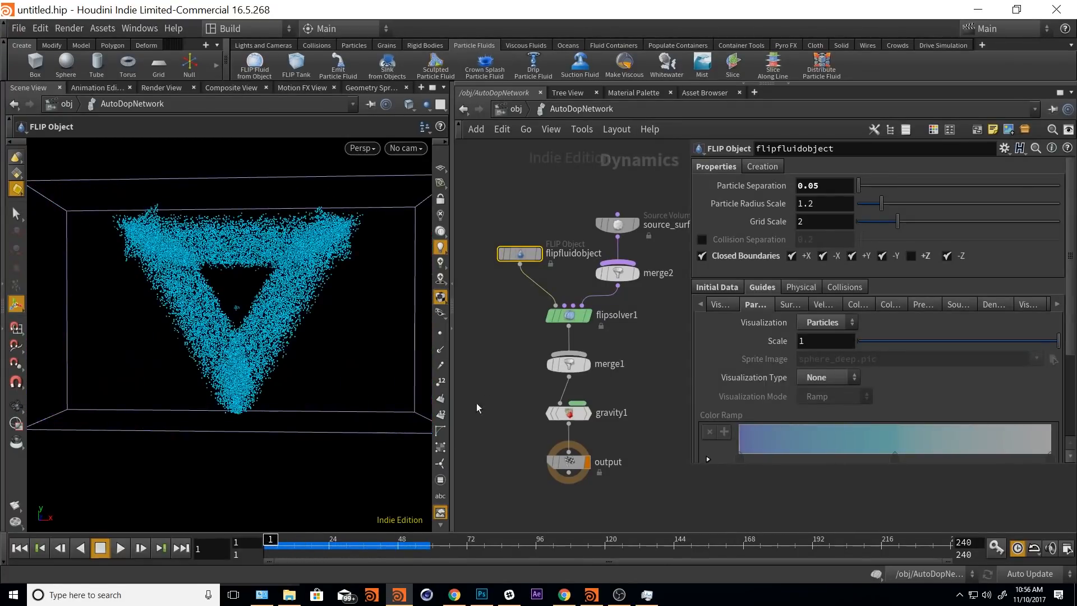
pyautogui.click(511, 112)
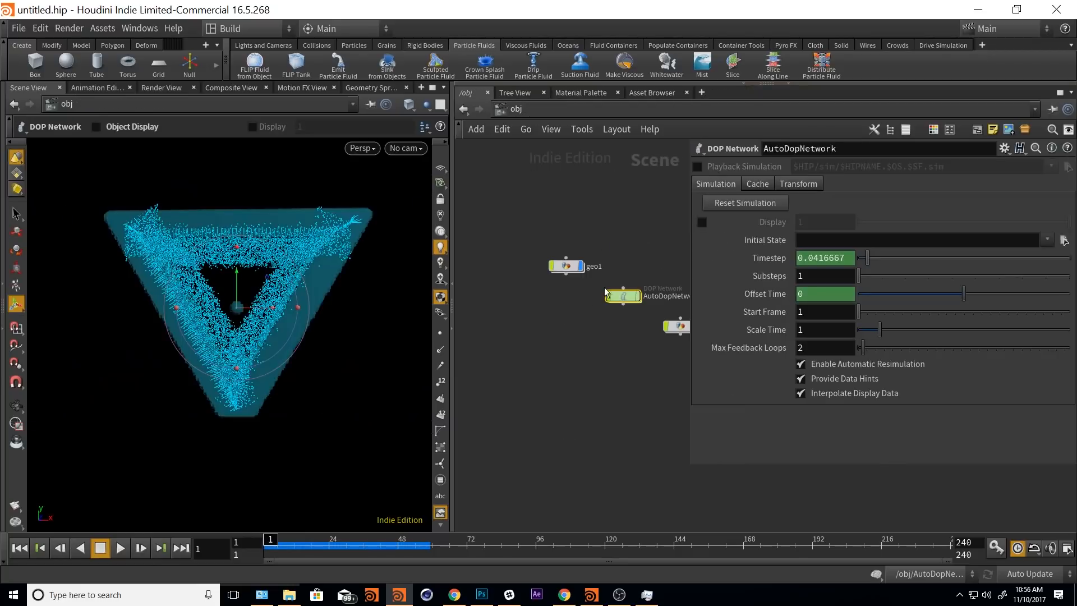
pyautogui.press('1')
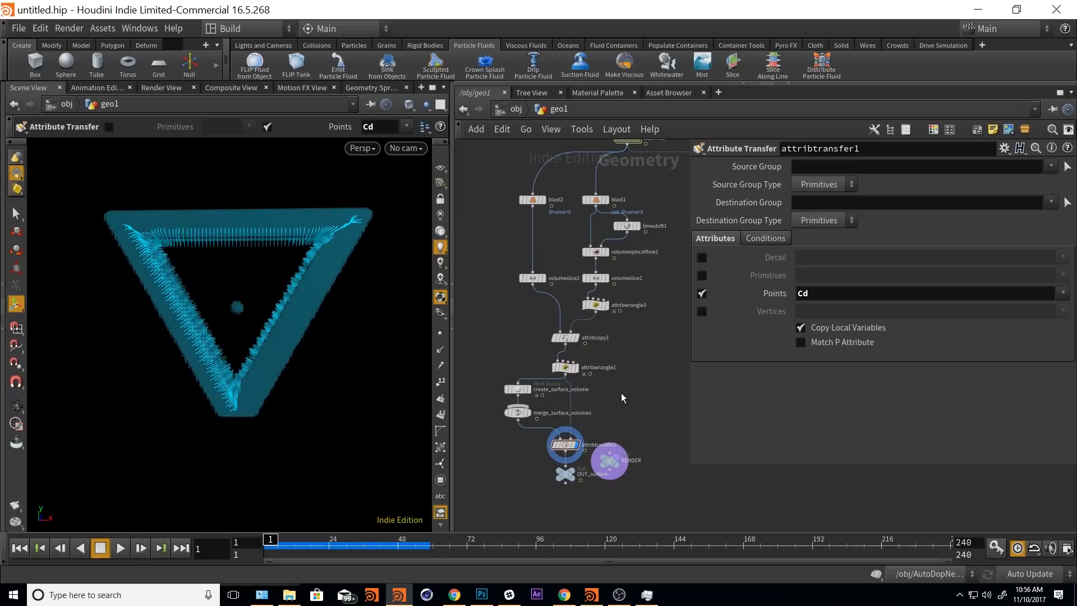
pyautogui.scroll(3, 617, 396)
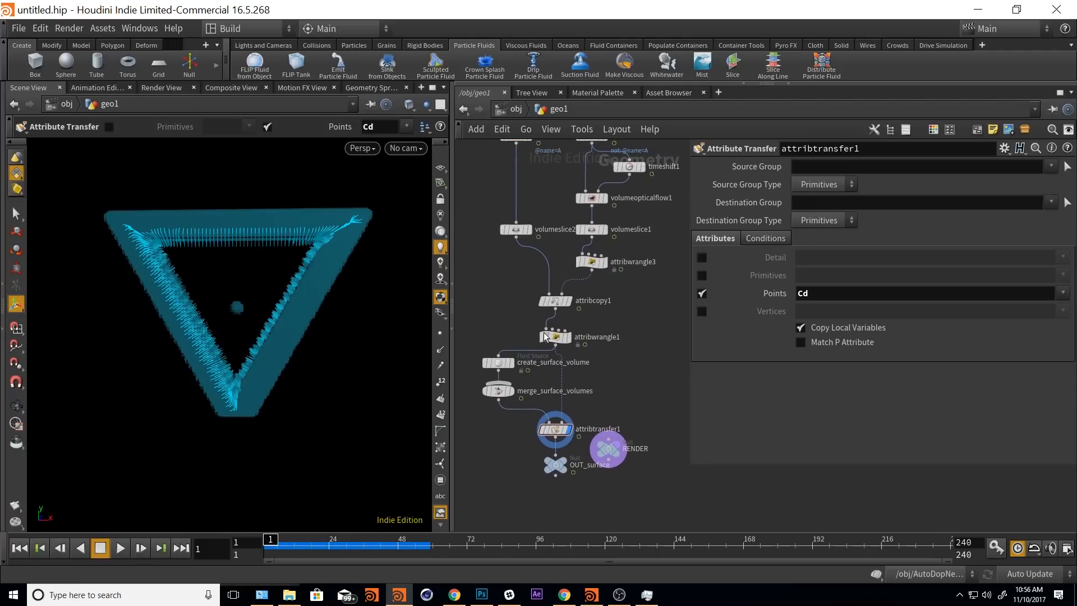
pyautogui.click(554, 337)
pyautogui.click(740, 368)
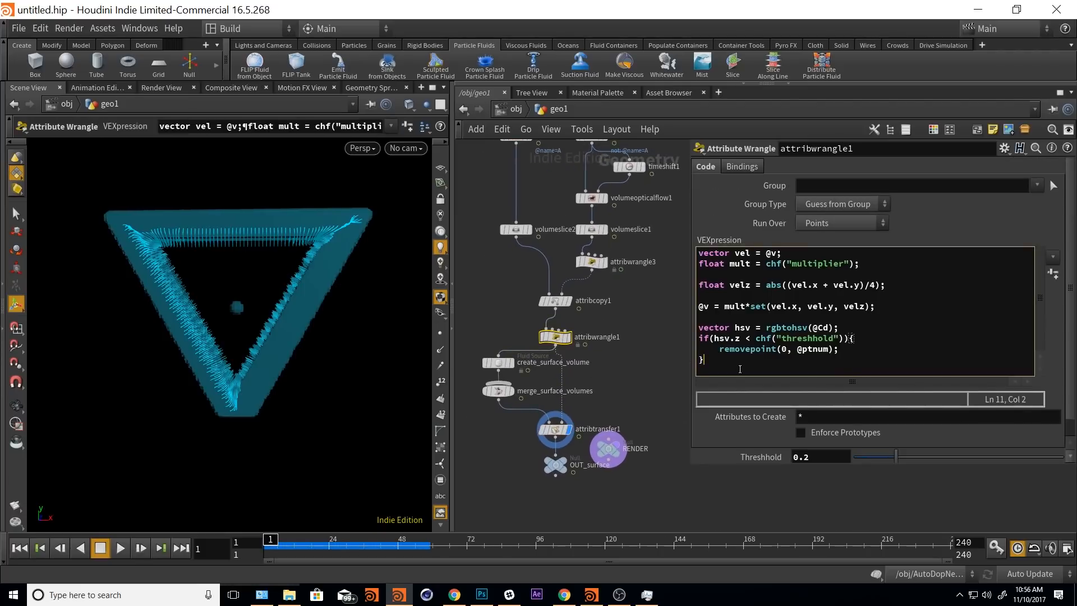
pyautogui.press('Return')
pyautogui.press('Return')
pyautogui.write('i')
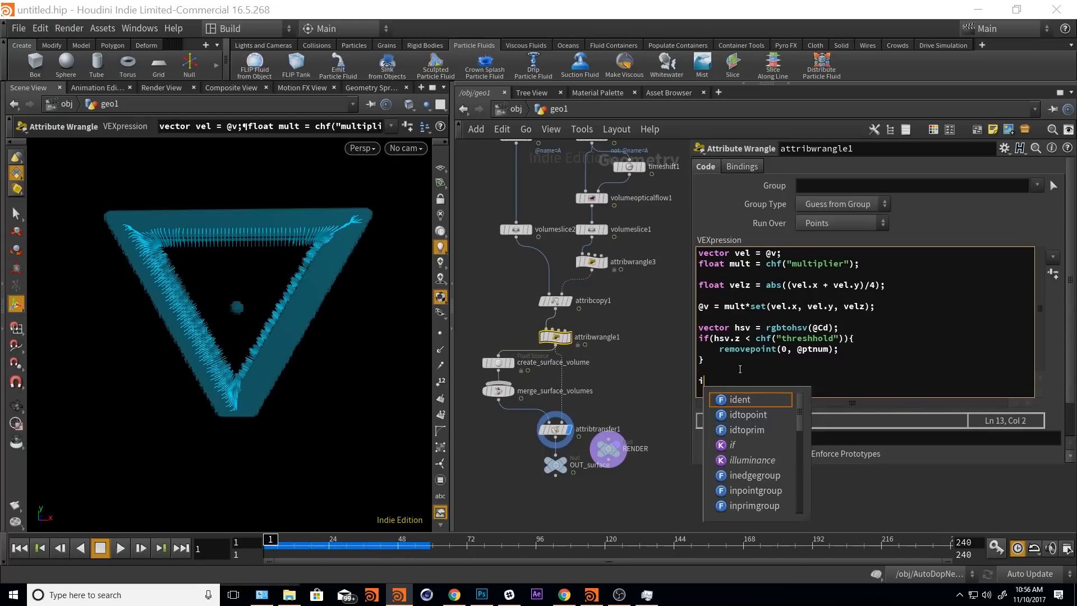
pyautogui.write('@birthf')
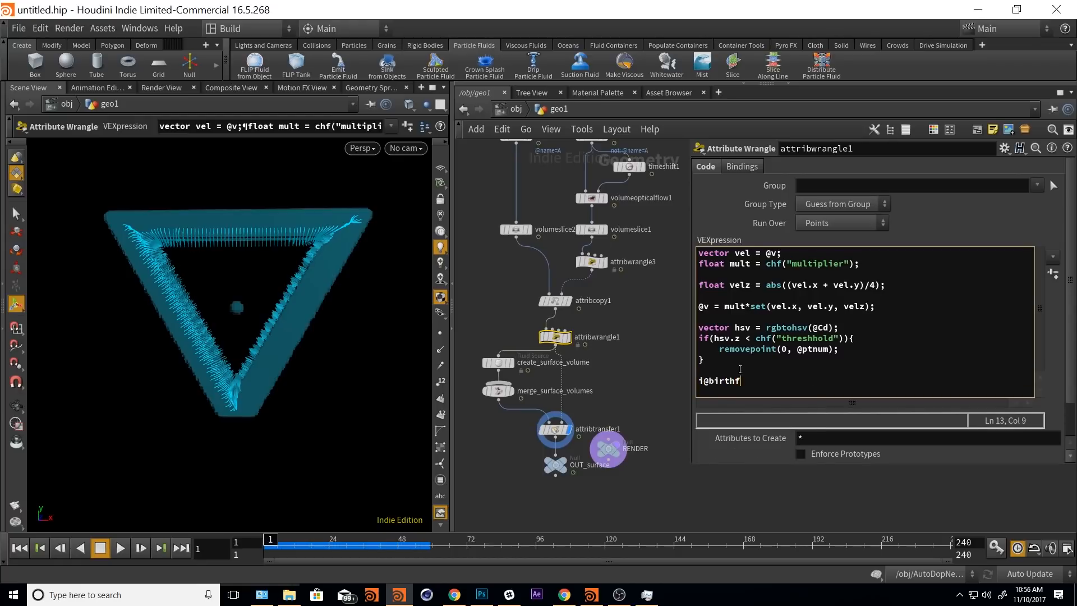
pyautogui.write('rame = @Frame;')
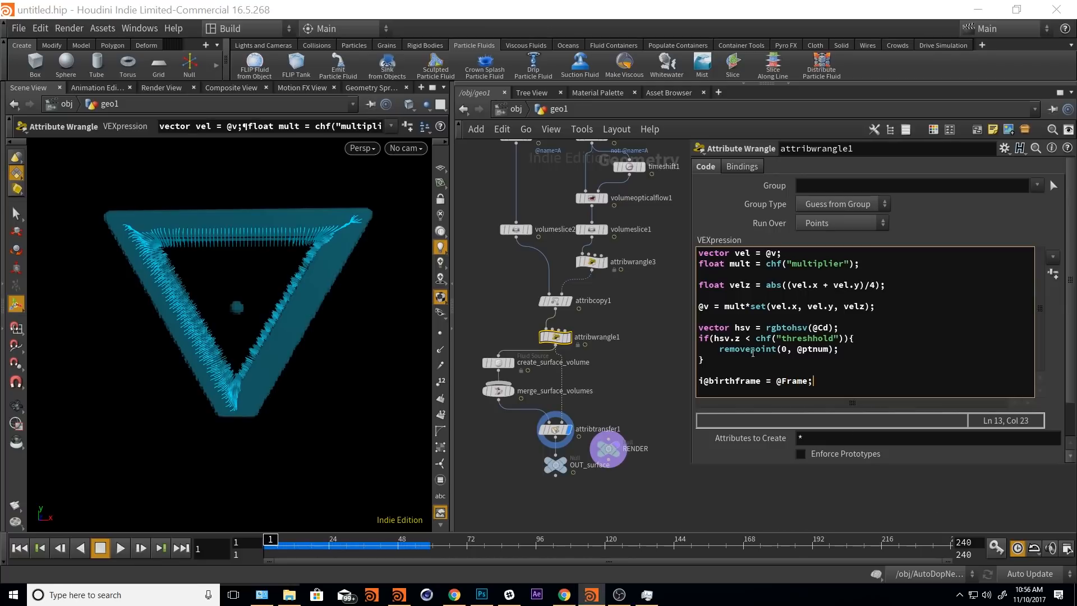
pyautogui.moveTo(707, 380); pyautogui.dragTo(744, 381)
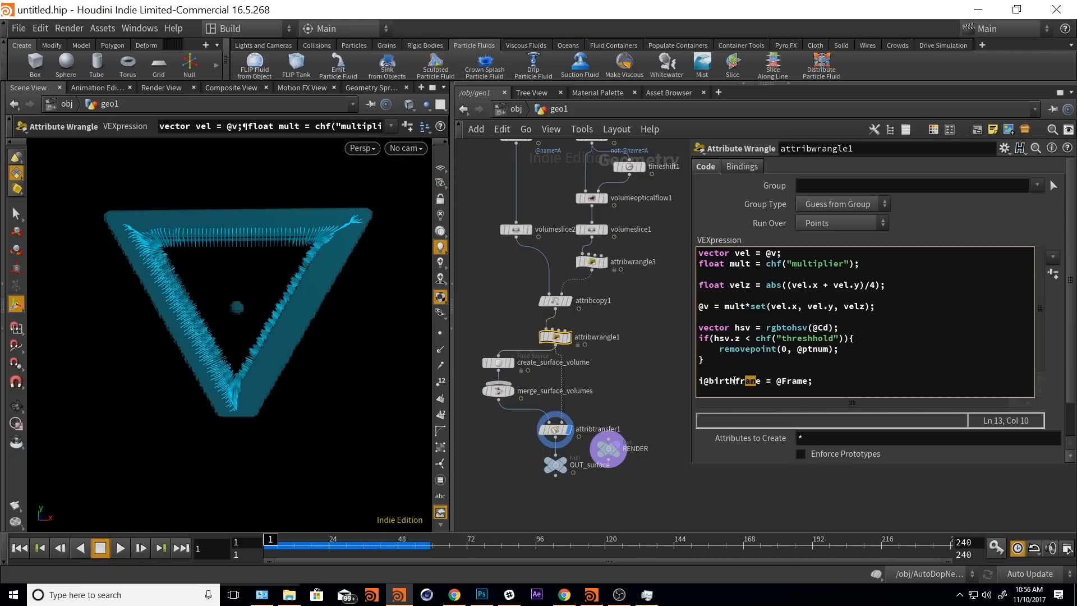
pyautogui.moveTo(811, 382); pyautogui.dragTo(674, 384)
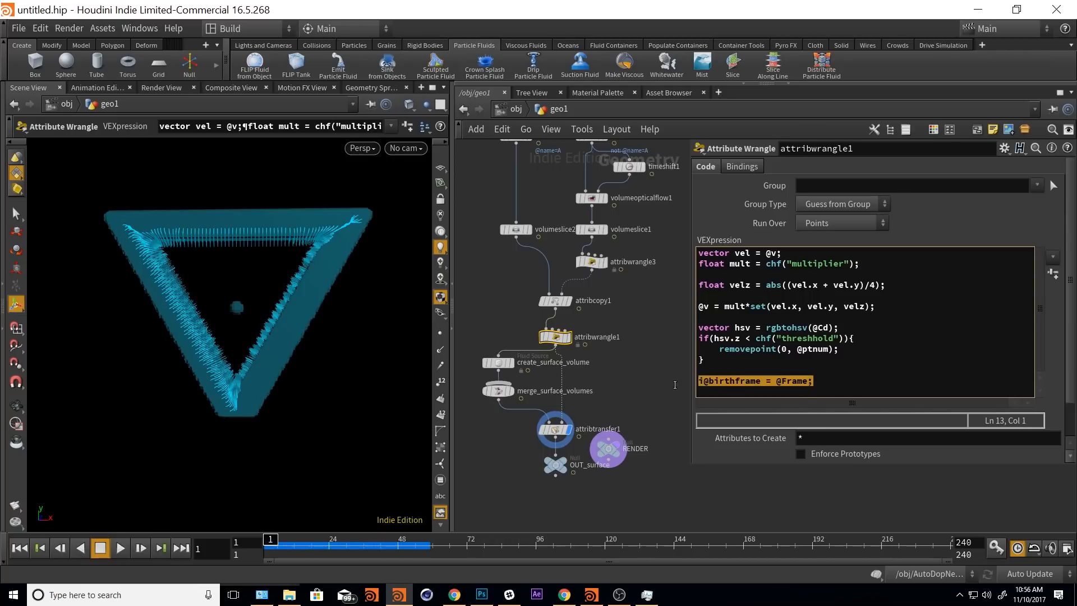
pyautogui.click(709, 382)
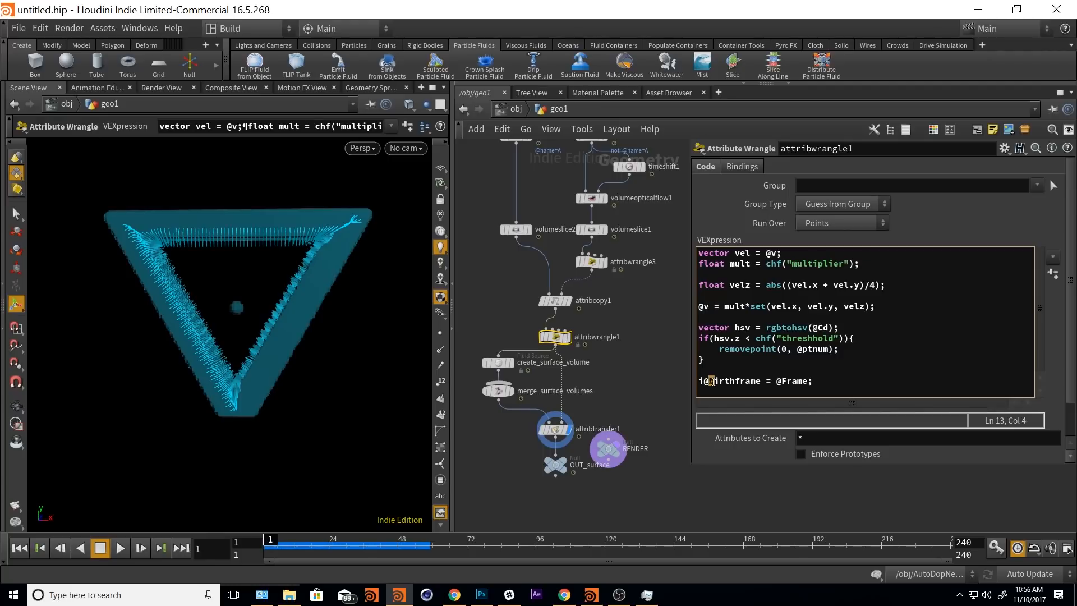
# - Check the birthframe values of attribwrangle1's points in the Geometry Spreadsheet at frames 12 and 1
pyautogui.click(295, 547)
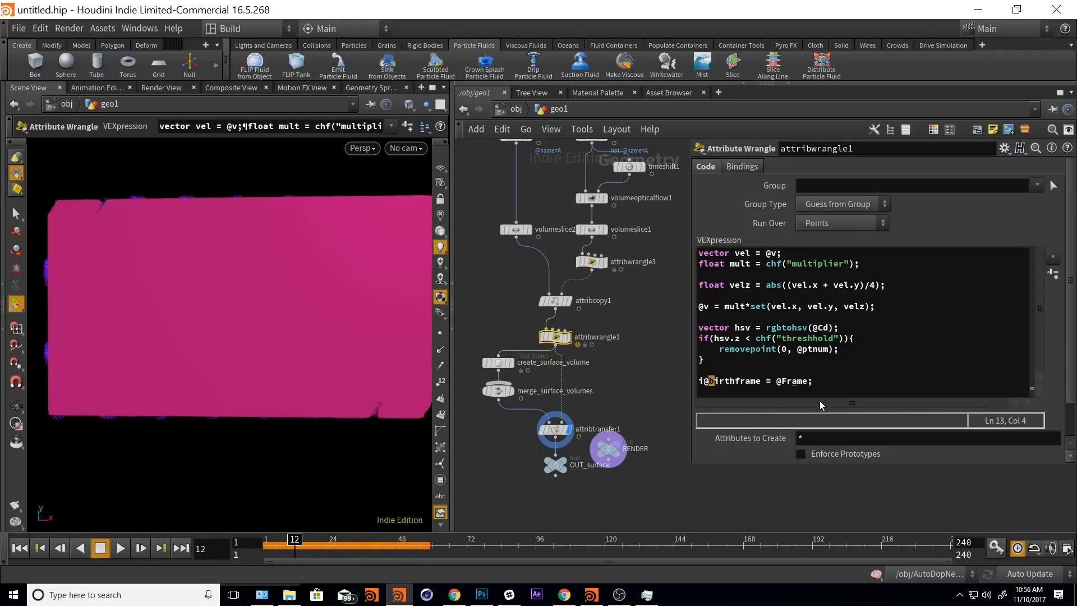
pyautogui.click(708, 381)
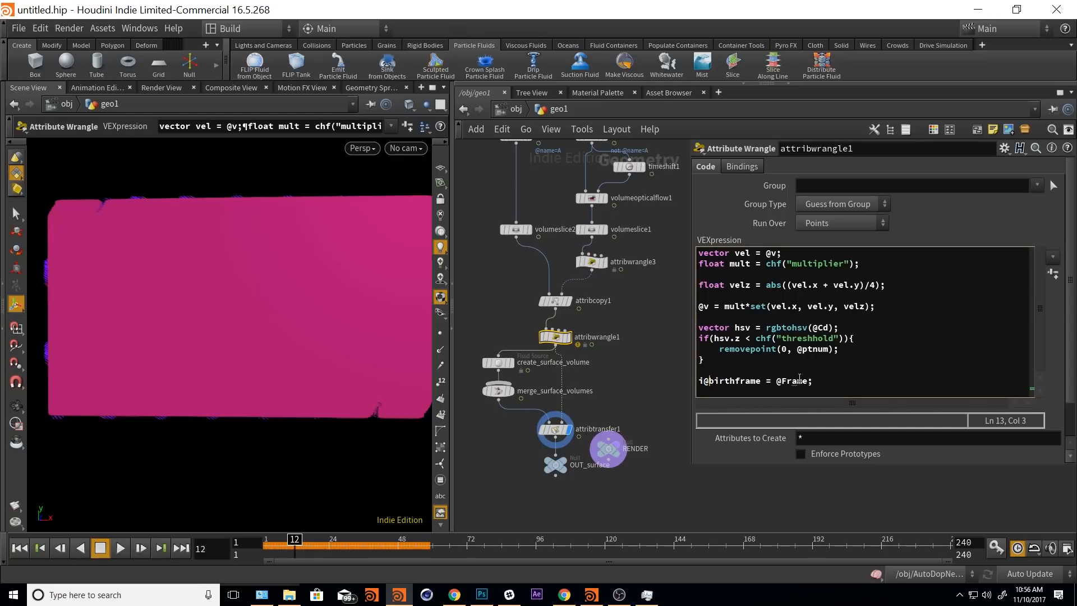
pyautogui.doubleClick(778, 381)
pyautogui.click(372, 88)
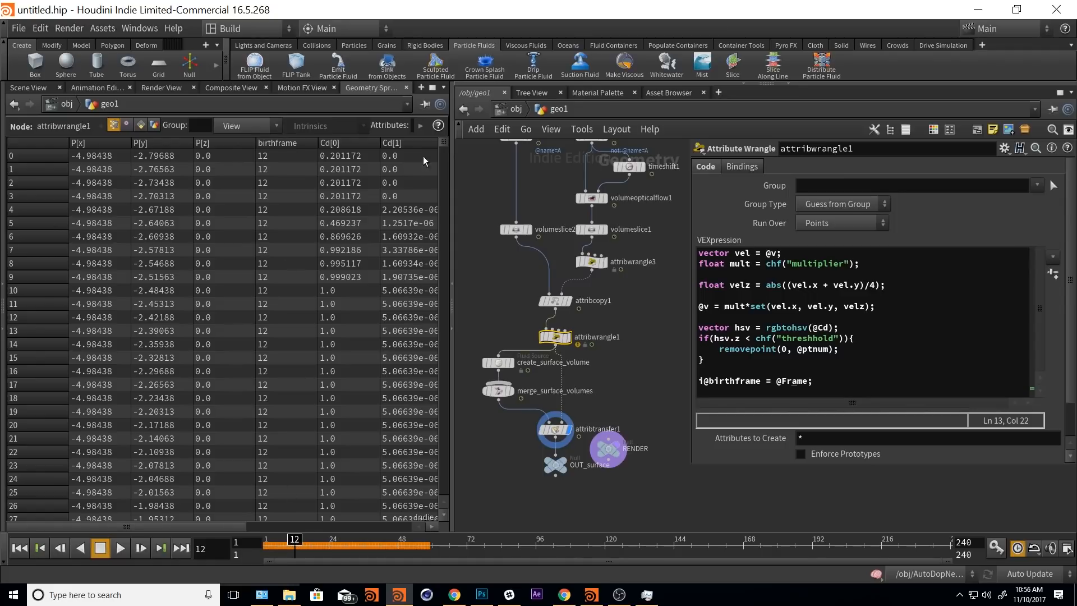
pyautogui.moveTo(443, 147); pyautogui.dragTo(444, 494)
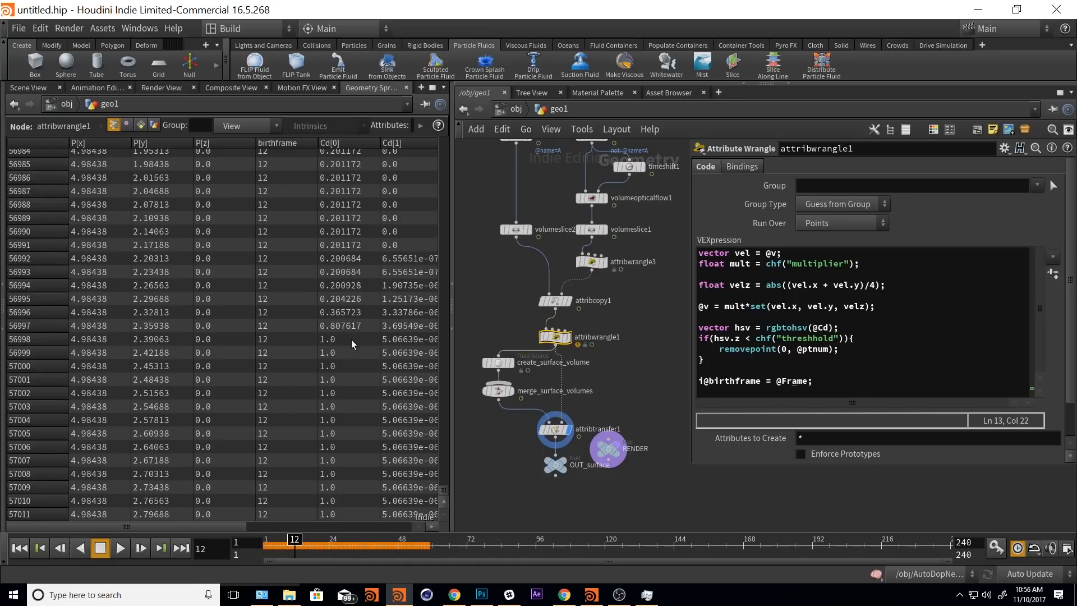
pyautogui.click(522, 484)
pyautogui.moveTo(294, 539); pyautogui.dragTo(267, 539)
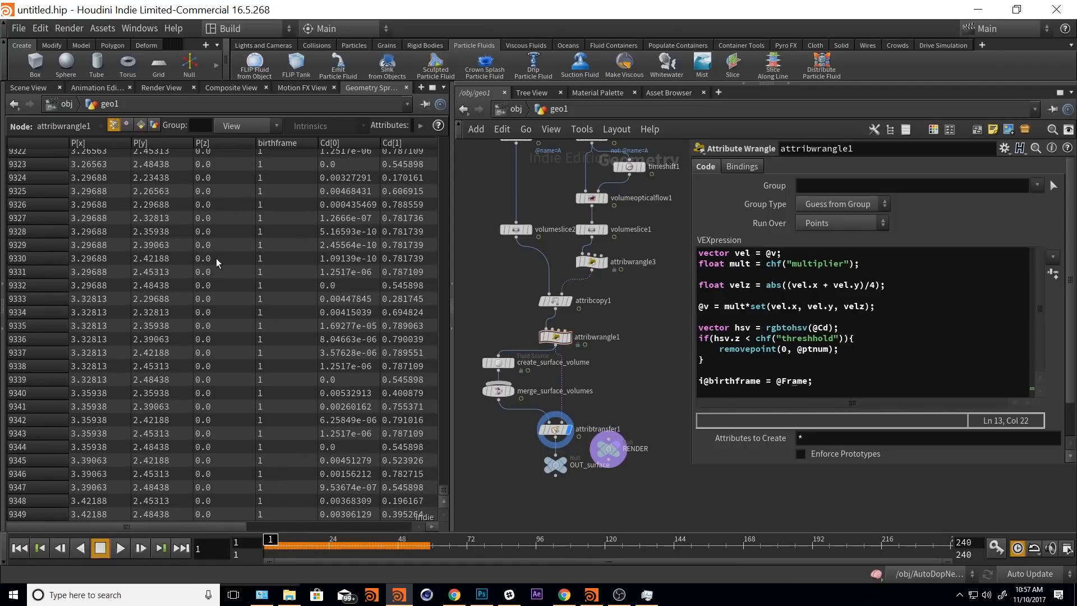
pyautogui.click(28, 88)
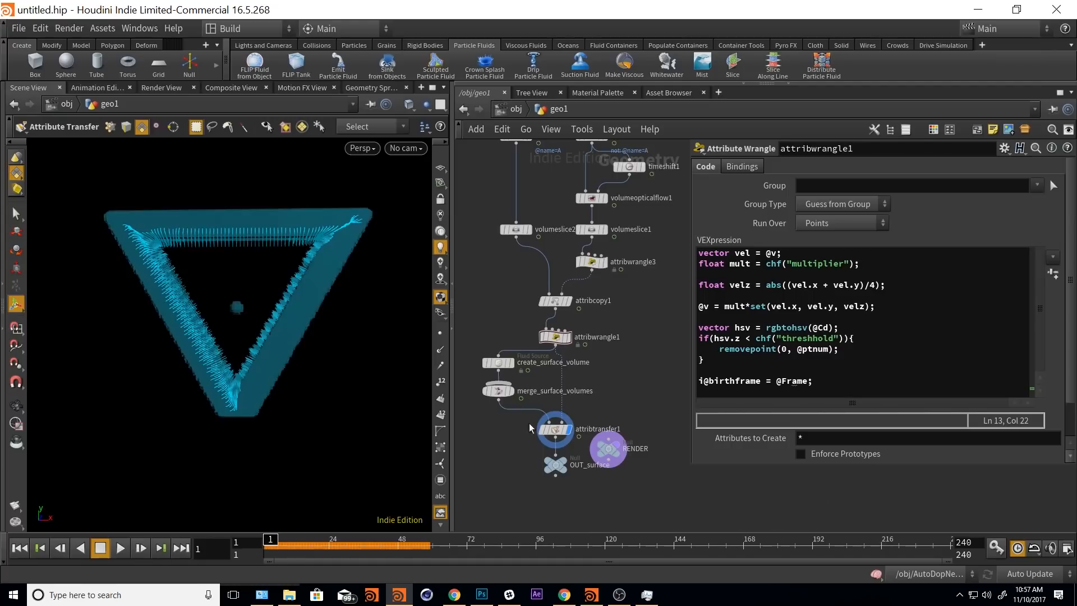
# - Inside particle_fluid, move import_particle higher above its chain and make it the displayed node, inspecting its point attributes
pyautogui.moveTo(508, 468); pyautogui.dragTo(517, 471, button='middle')
pyautogui.press('u')
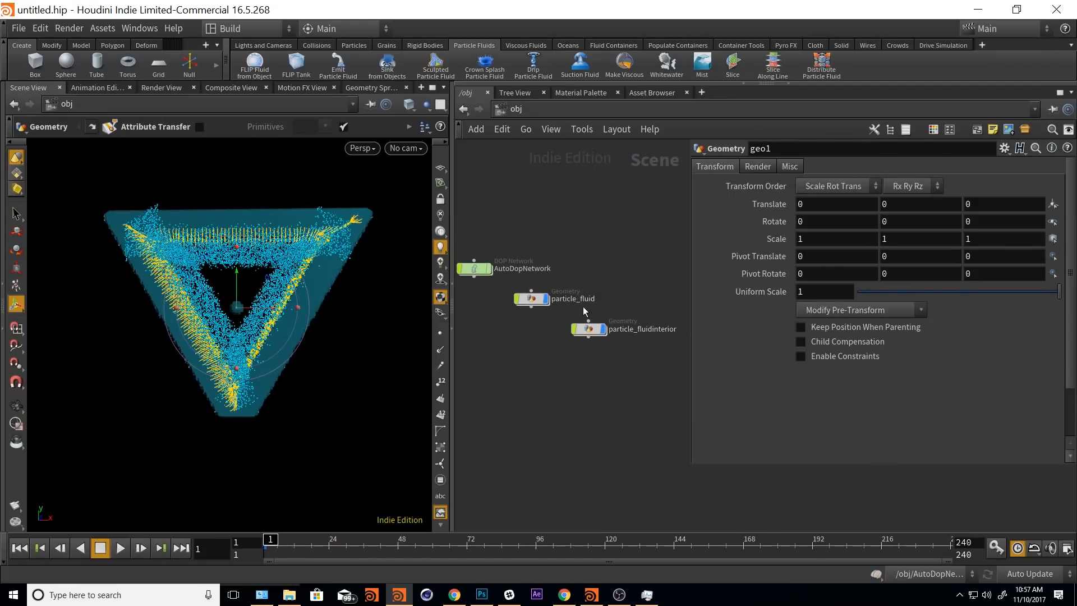
pyautogui.doubleClick(533, 298)
pyautogui.scroll(-6, 620, 435)
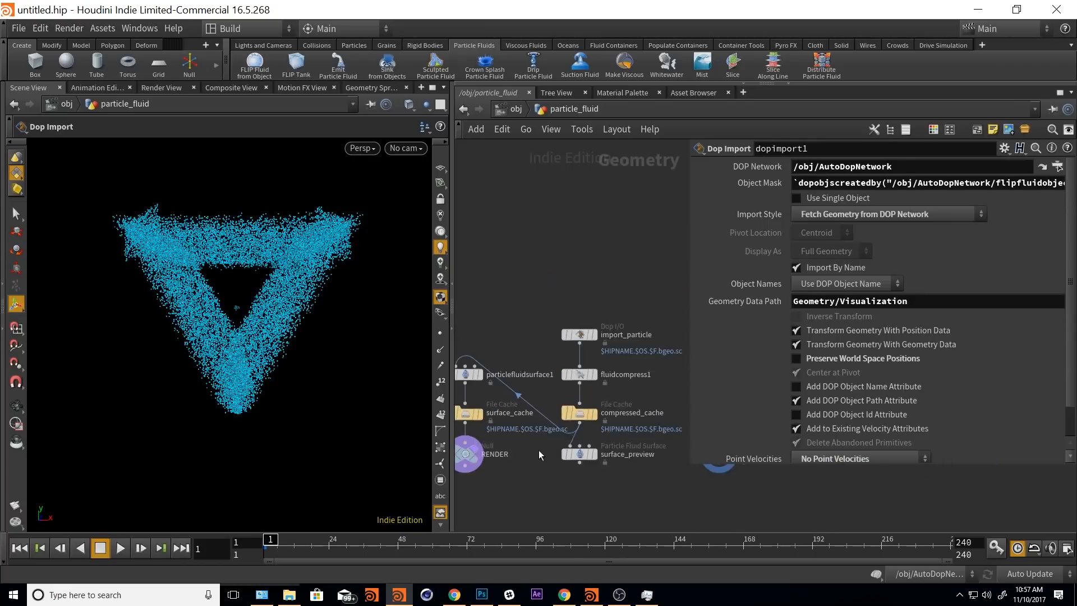
pyautogui.click(564, 326)
pyautogui.moveTo(635, 311); pyautogui.dragTo(590, 290, button='middle')
pyautogui.moveTo(525, 307); pyautogui.dragTo(525, 264)
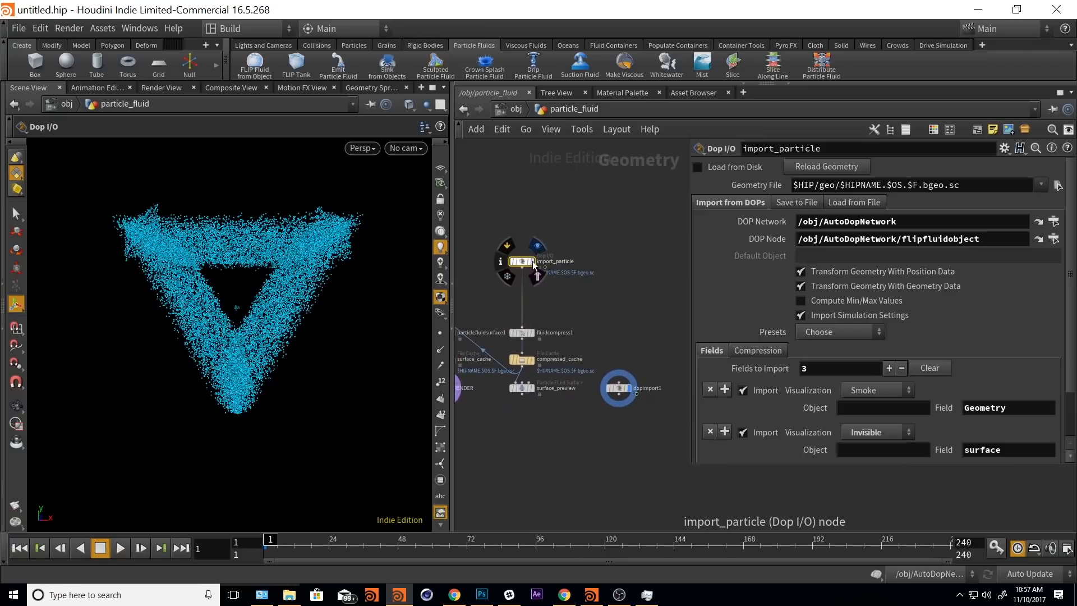
pyautogui.click(531, 261)
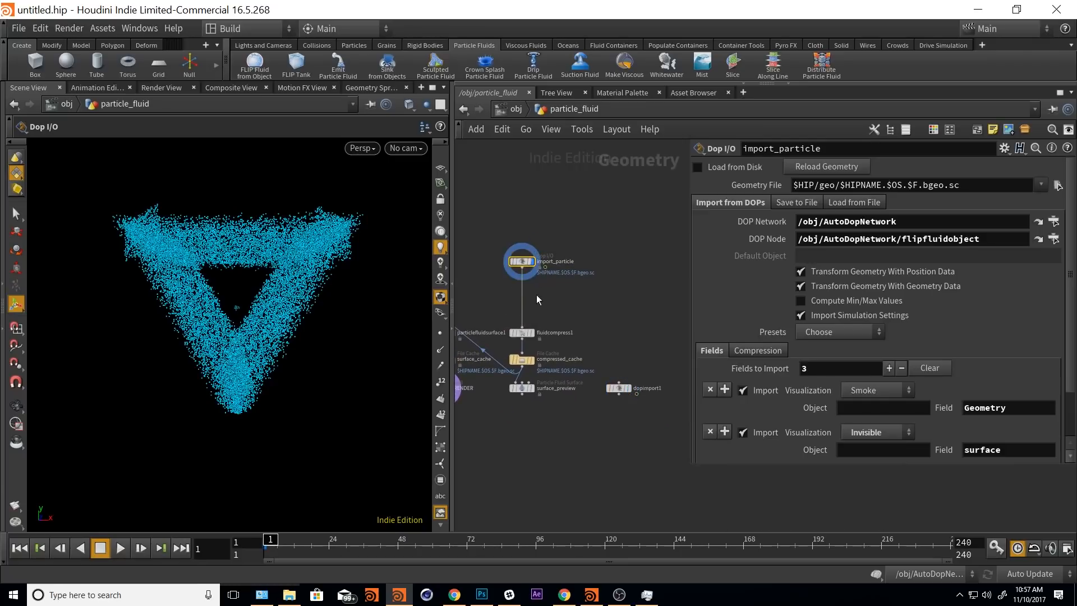
pyautogui.middleClick(523, 263)
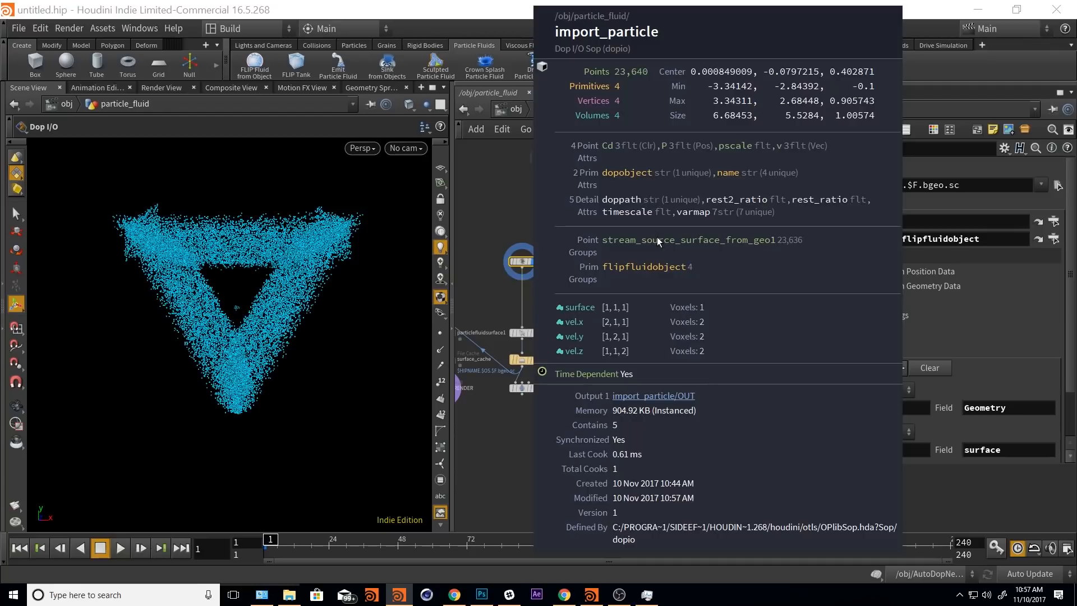
pyautogui.moveTo(598, 418); pyautogui.dragTo(628, 419, button='middle')
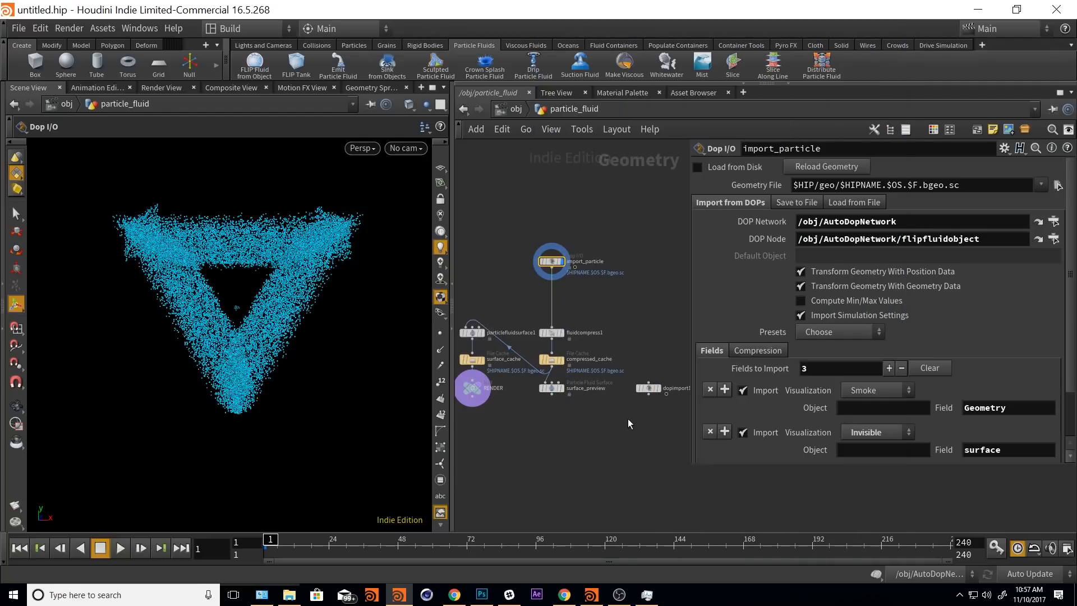
# - Store the particle_fluid network as quickmark 3 and rerun the simulation from AutoDopNetwork, stopping at frame 12
pyautogui.hotkey('ctrl', '3')
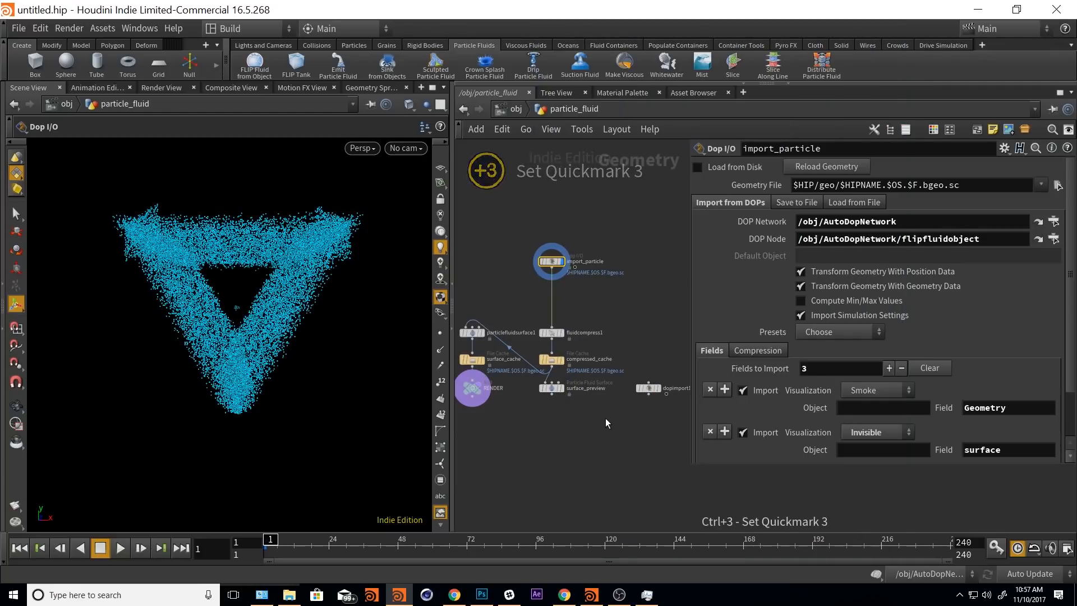
pyautogui.press('2')
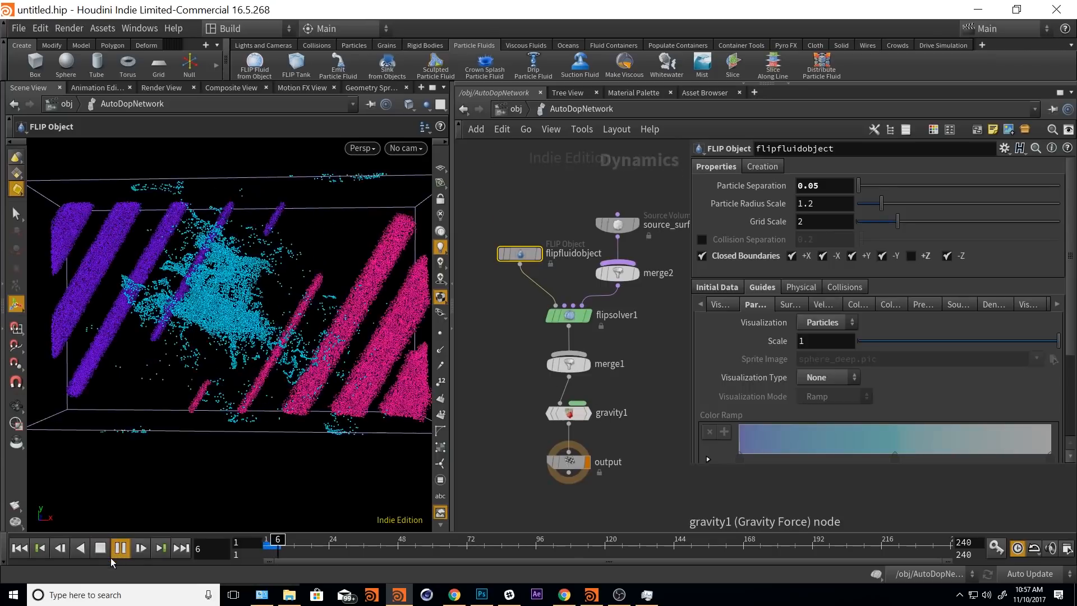
pyautogui.click(100, 547)
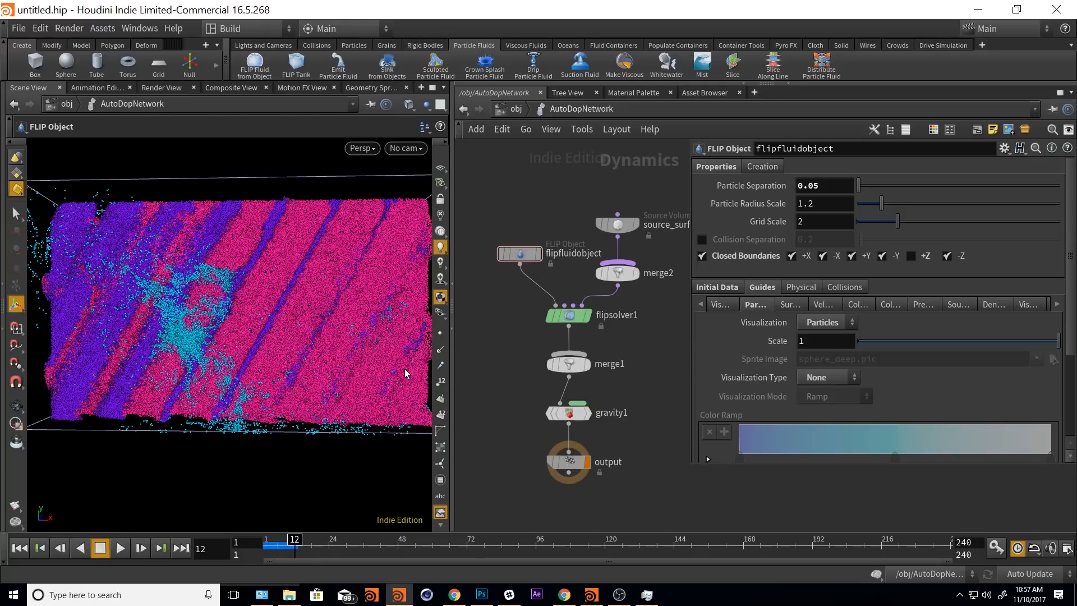
# - In geo1, add birthframe after Cd in the point attributes transferred by attribtransfer1
pyautogui.press('1')
pyautogui.middleClick(553, 262)
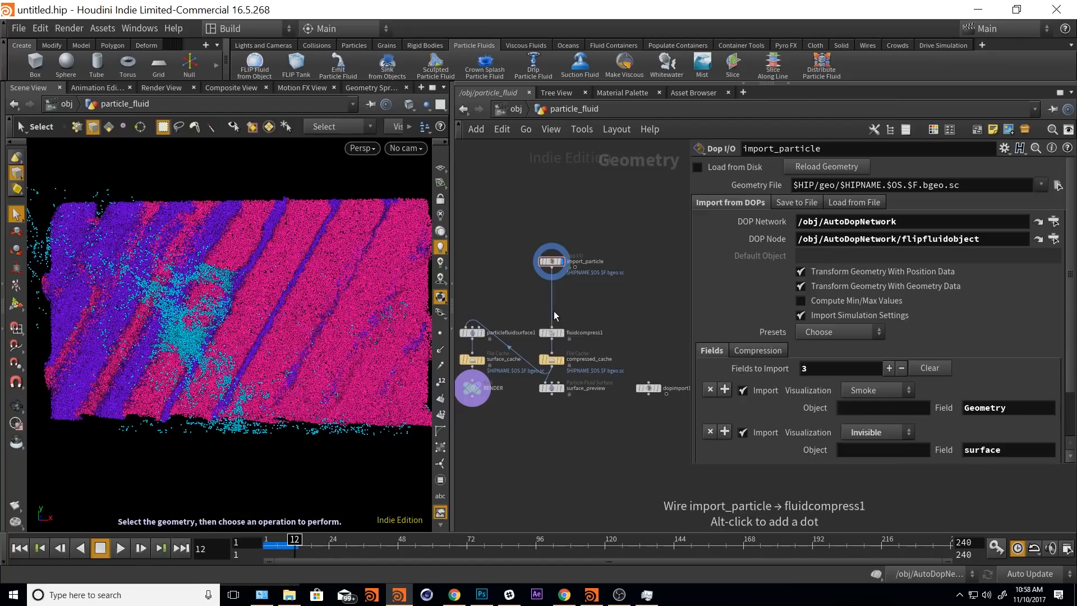
pyautogui.press('1')
pyautogui.click(564, 436)
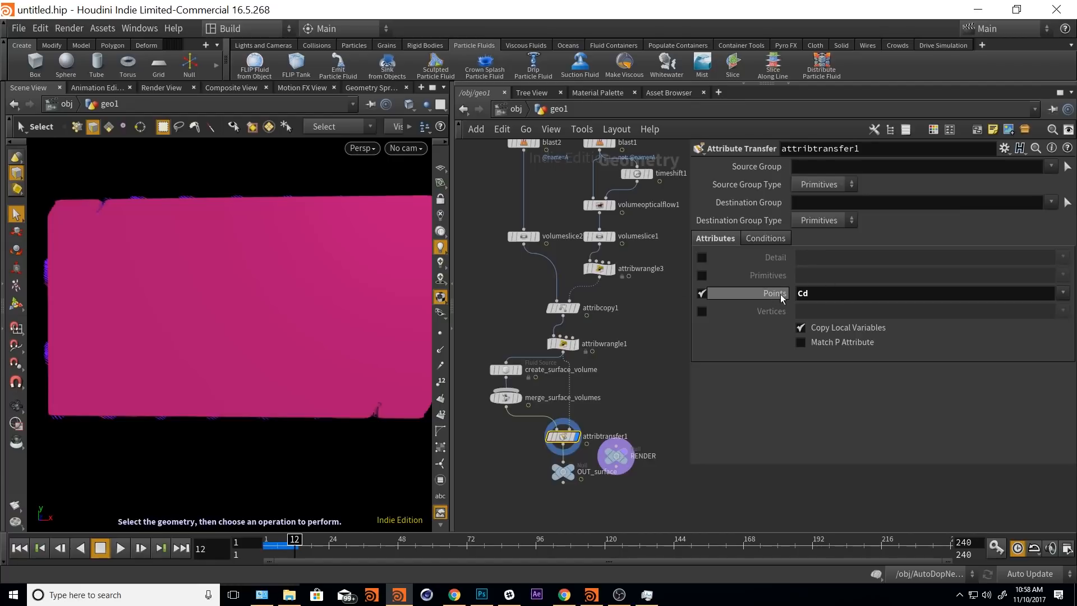
pyautogui.click(1059, 297)
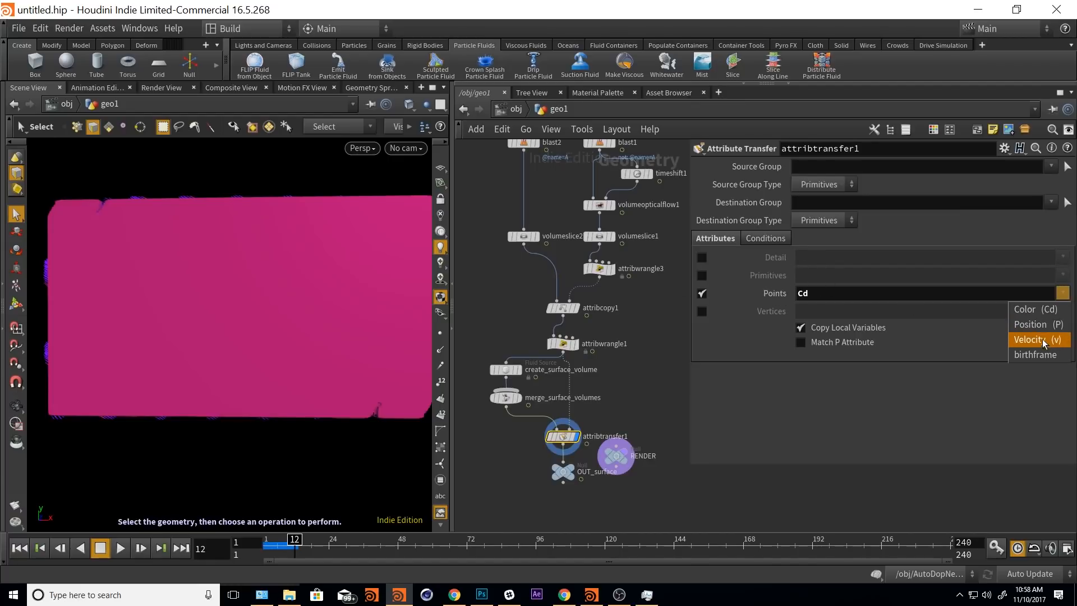
pyautogui.click(1037, 359)
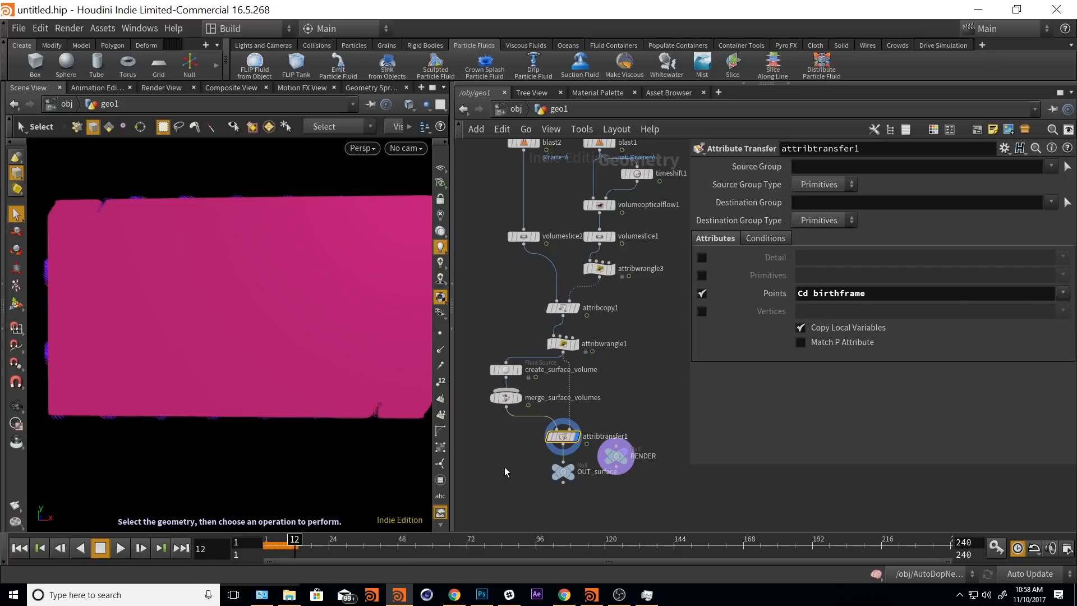
# - Rerun the simulation from frame 1 and check the birthframe values of import_particle in particle_fluid using the Geometry Spreadsheet
pyautogui.click(20, 547)
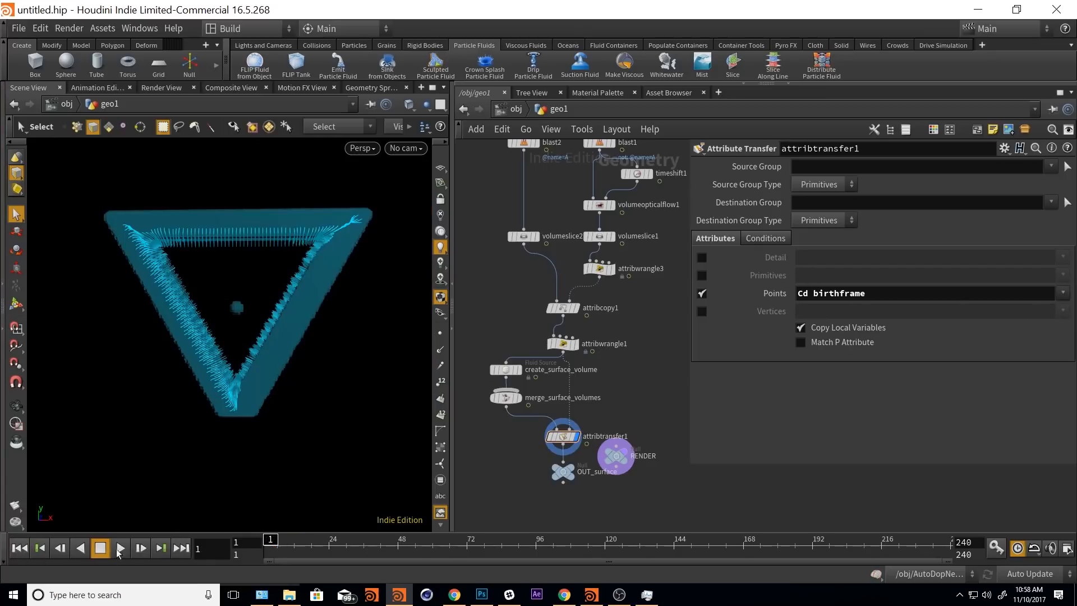
pyautogui.press('2')
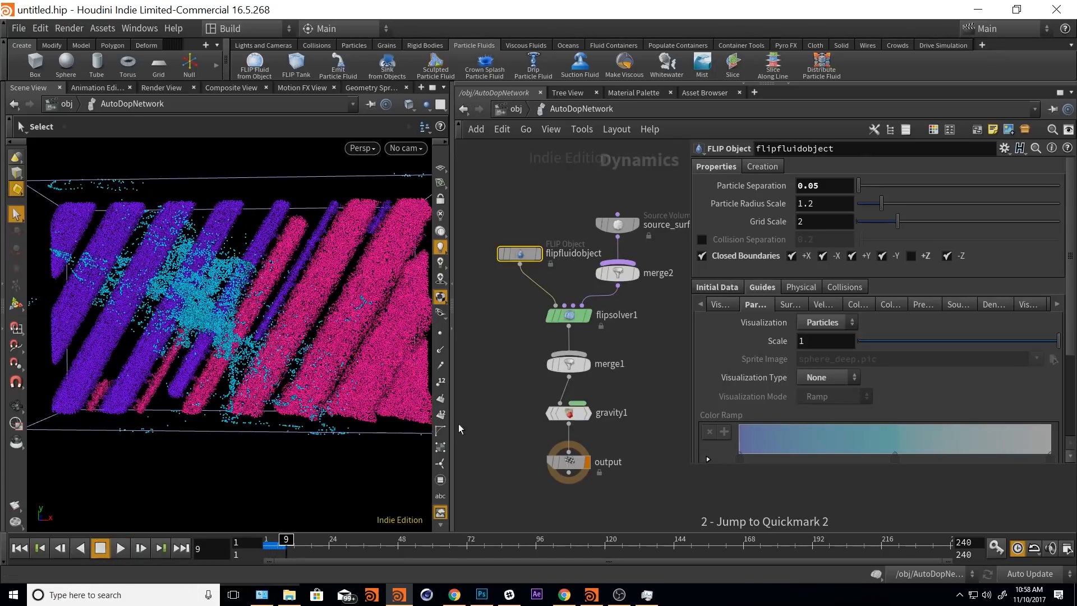
pyautogui.press('3')
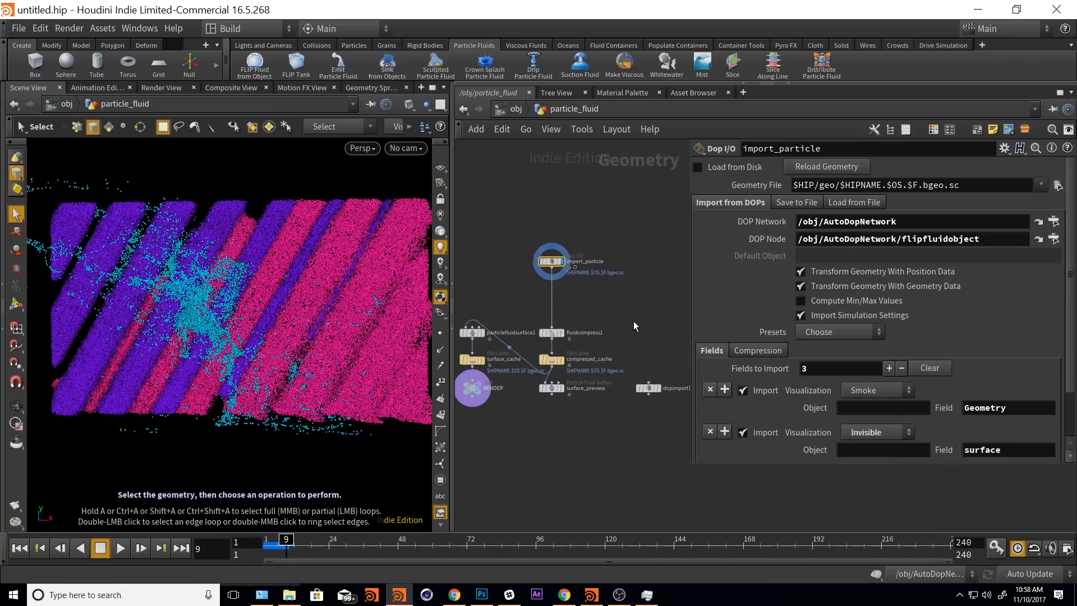
pyautogui.middleClick(535, 274)
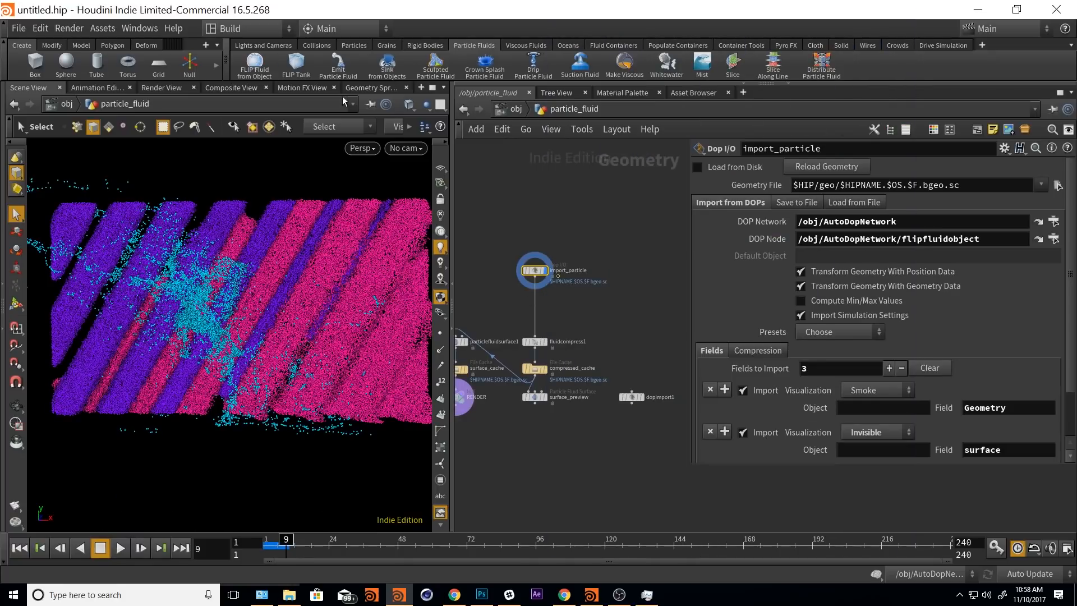
pyautogui.click(371, 91)
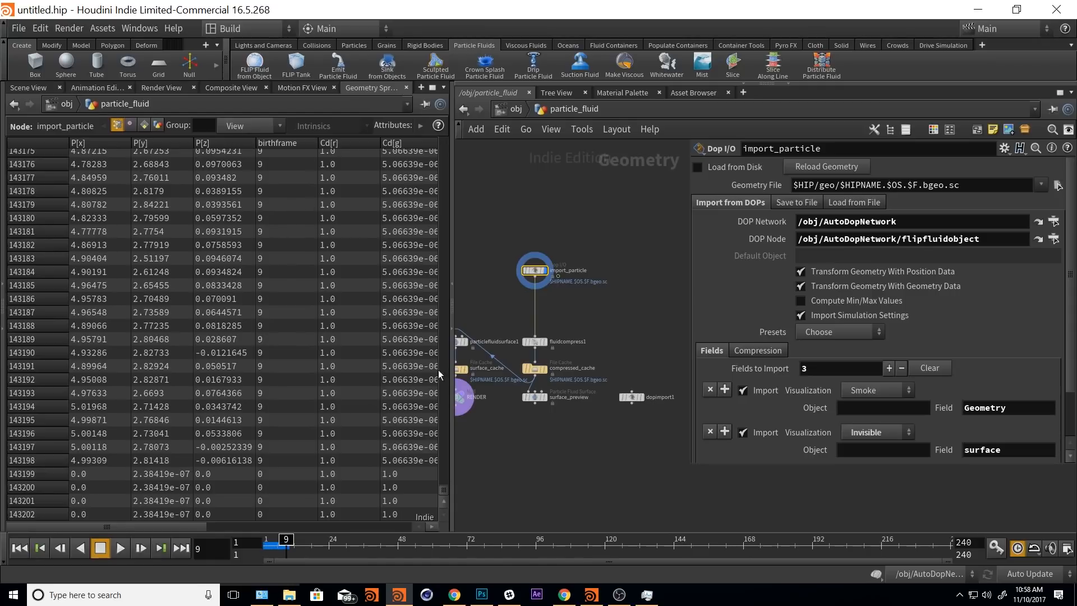
pyautogui.moveTo(444, 491); pyautogui.dragTo(421, 561)
pyautogui.click(30, 88)
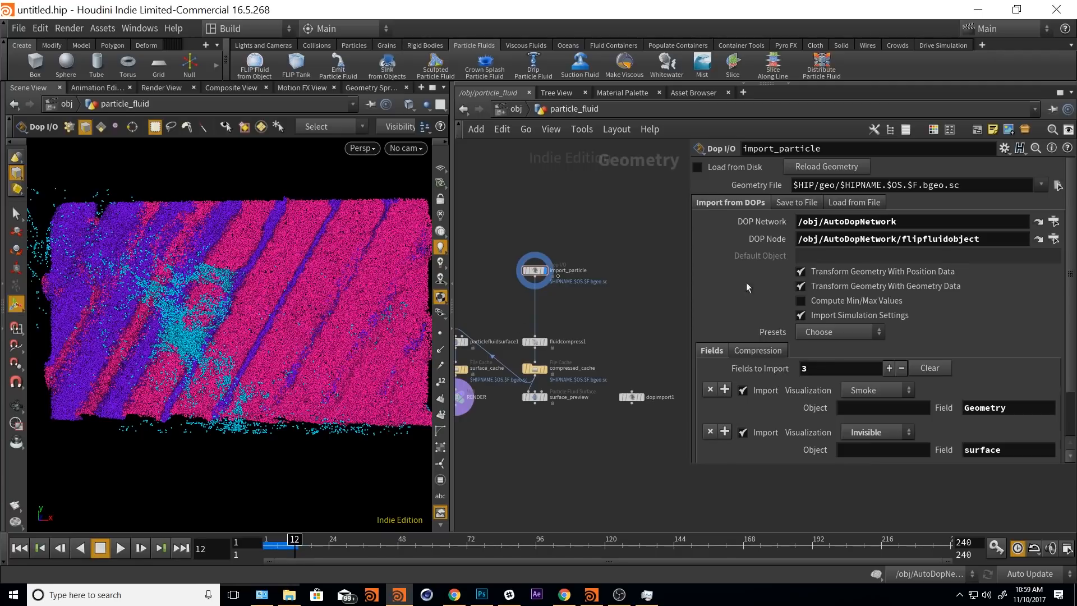
# - Add an Attribute Wrangle in particle_fluid, wire import_particle into its first input and make it the displayed node
pyautogui.press('Tab')
pyautogui.write('wrangle')
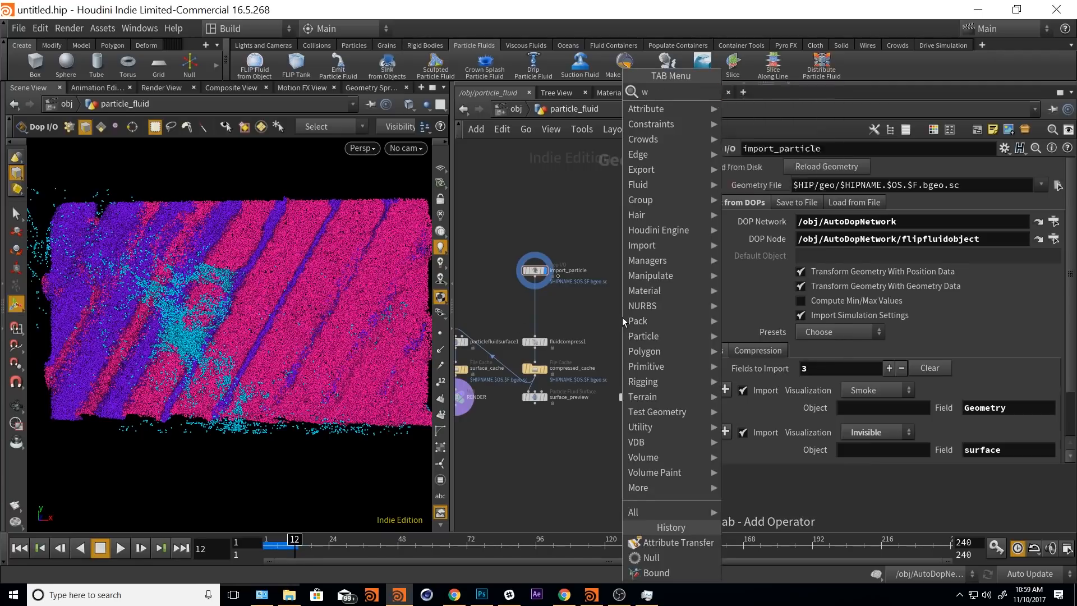
pyautogui.press('Return')
pyautogui.click(624, 317)
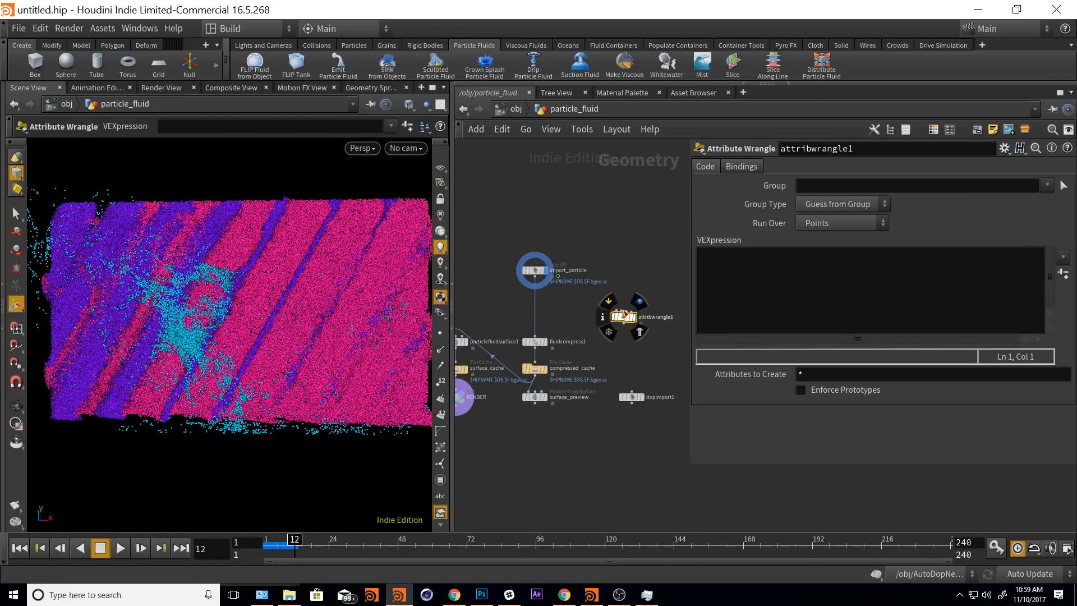
pyautogui.click(617, 308)
pyautogui.click(534, 281)
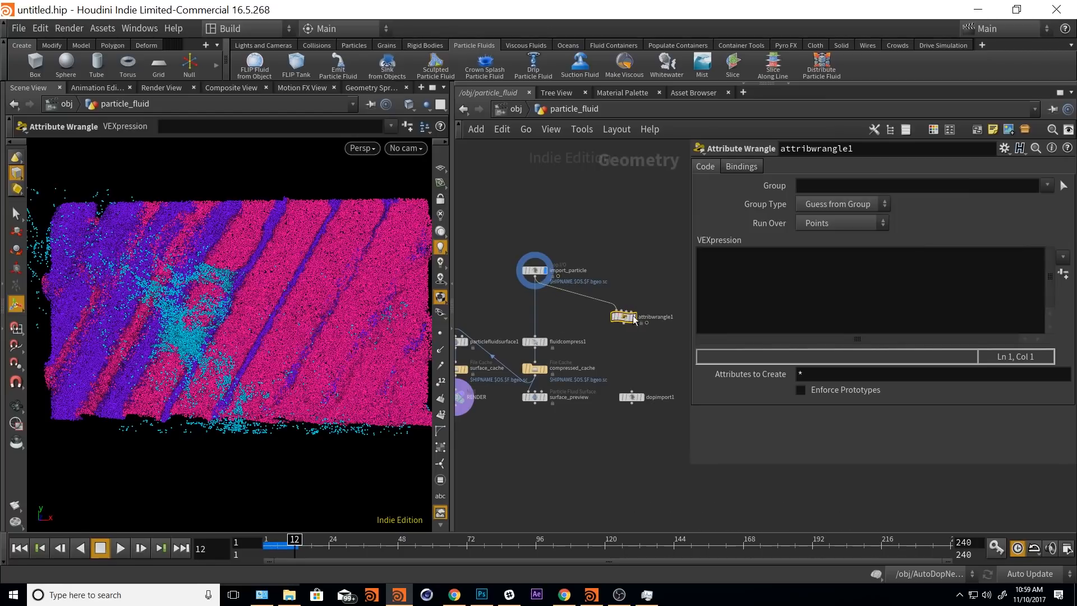
pyautogui.click(631, 316)
pyautogui.click(812, 274)
pyautogui.moveTo(584, 304); pyautogui.dragTo(625, 312)
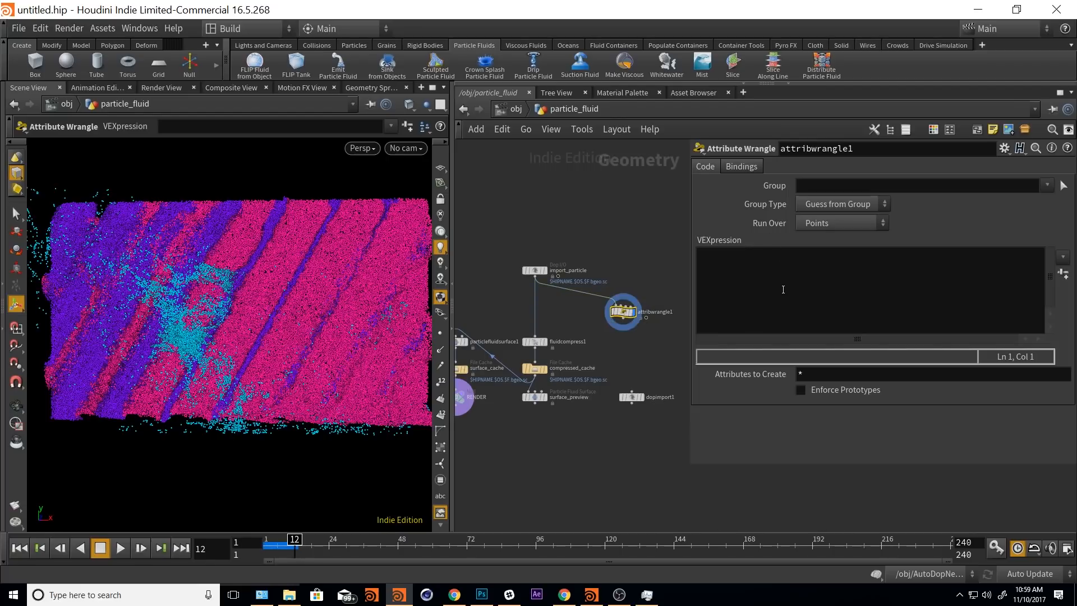
pyautogui.click(753, 294)
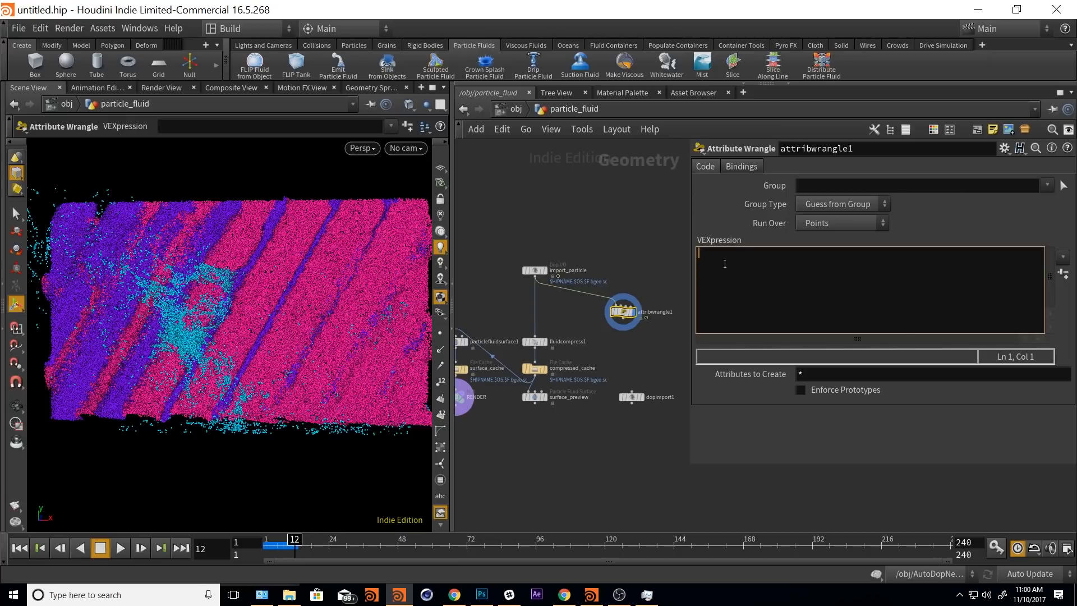
pyautogui.write('f@age = @Fram')
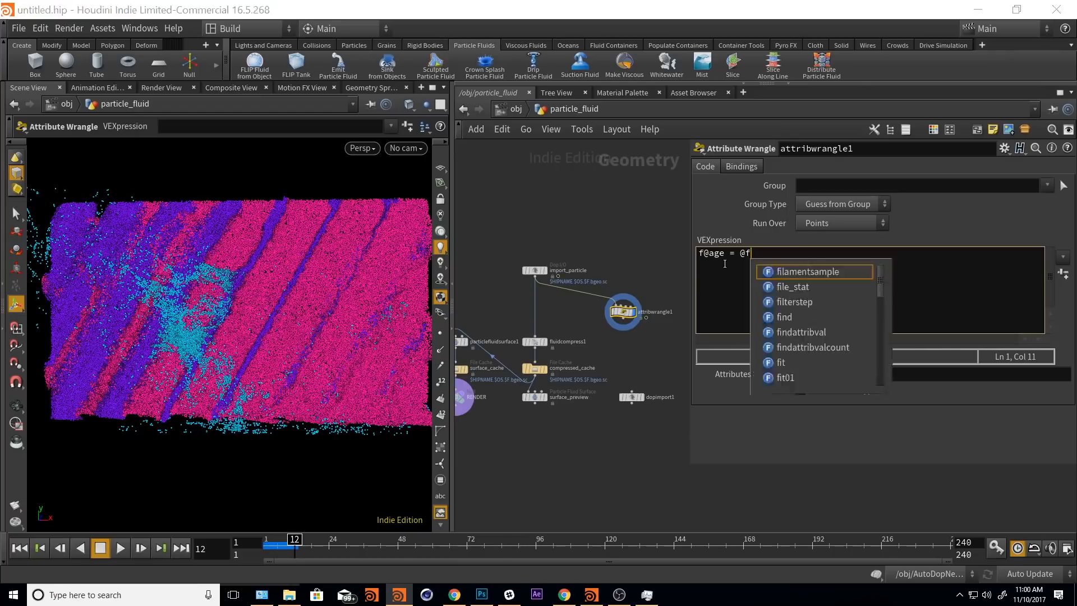
pyautogui.write('e - ')
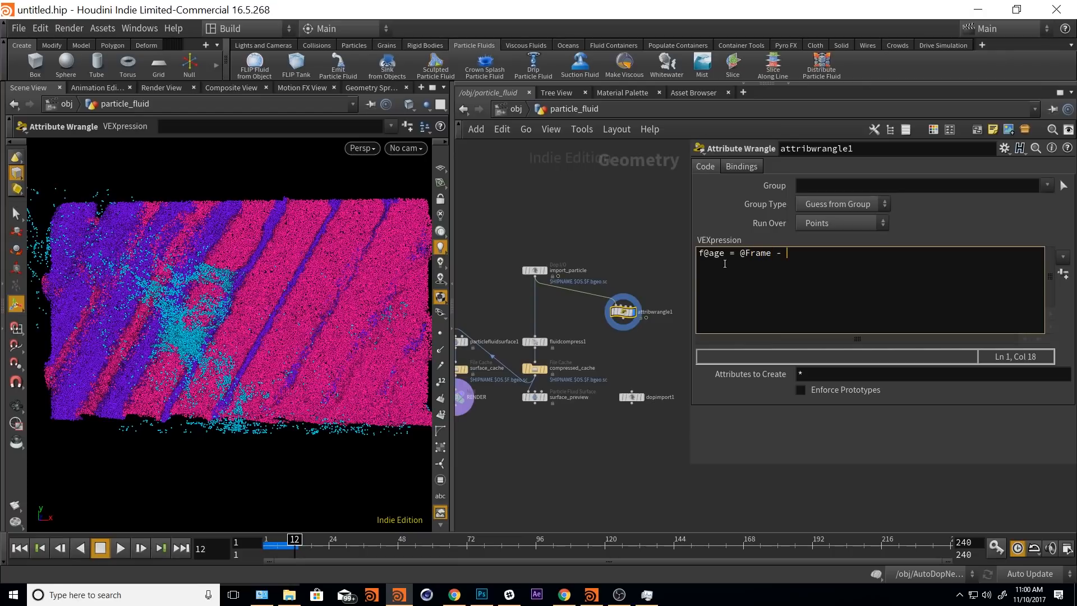
pyautogui.write('@birthframe;')
pyautogui.click(371, 87)
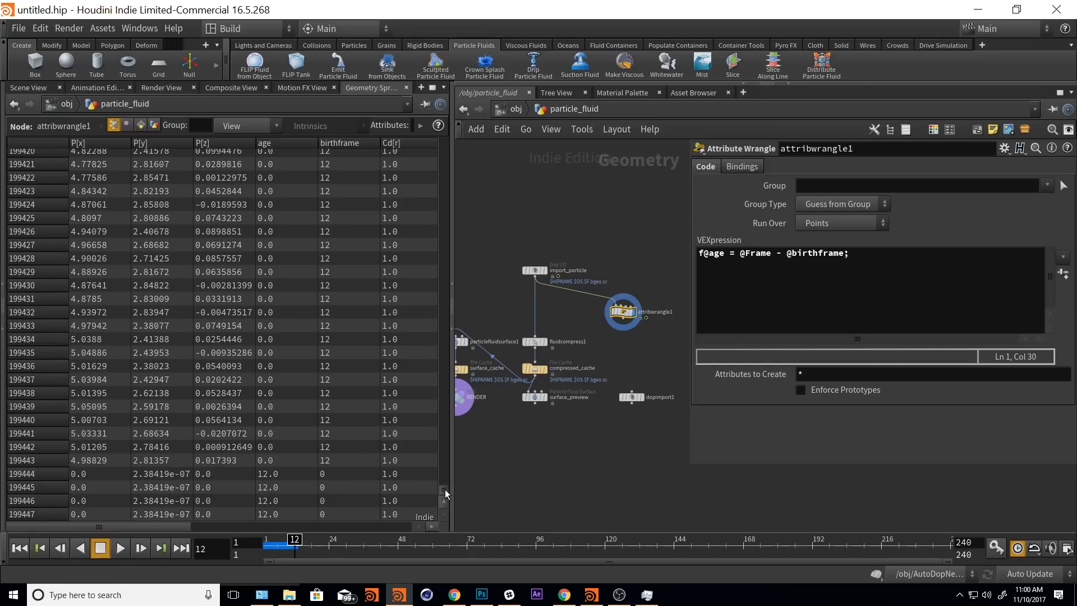
pyautogui.moveTo(445, 489); pyautogui.dragTo(544, 512)
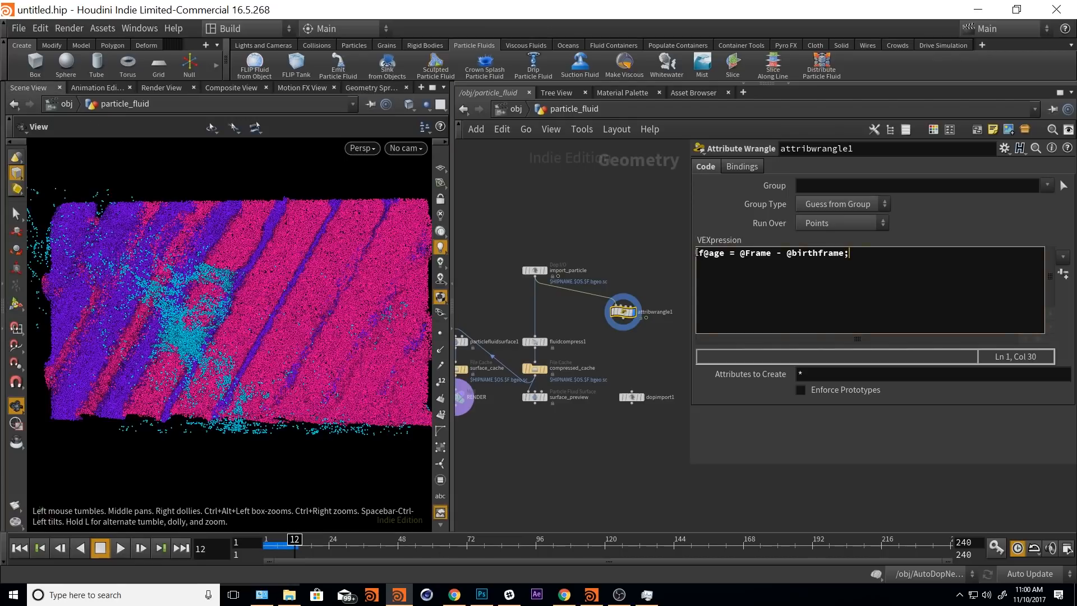
# - Insert float lifespan = chf("lifespan"); above the age line, and create the Lifespan parameter with a value of about 0.287
pyautogui.click(697, 252)
pyautogui.press('Return')
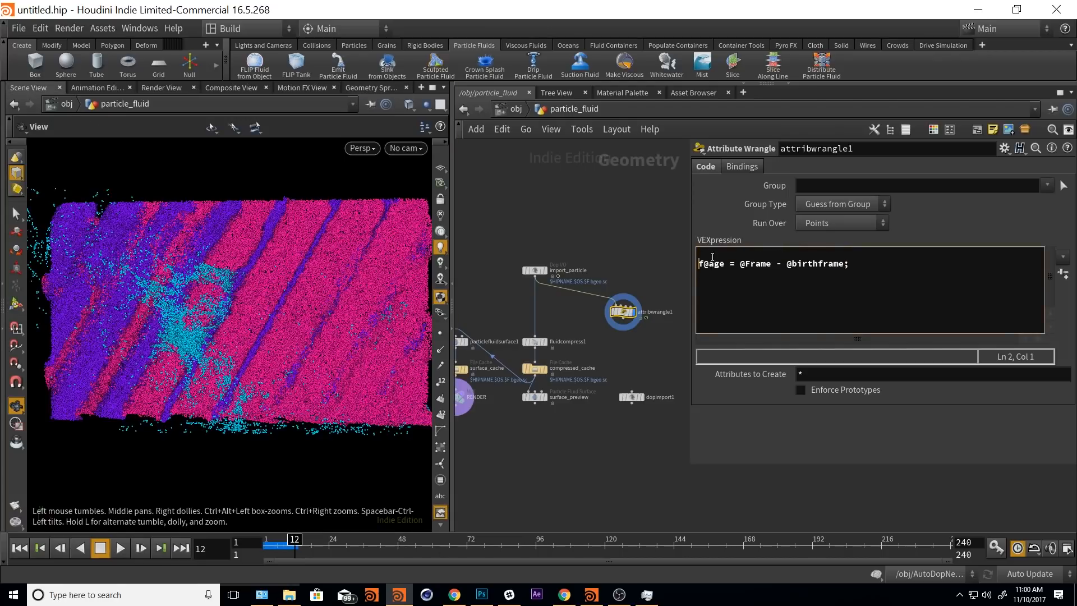
pyautogui.press('Up')
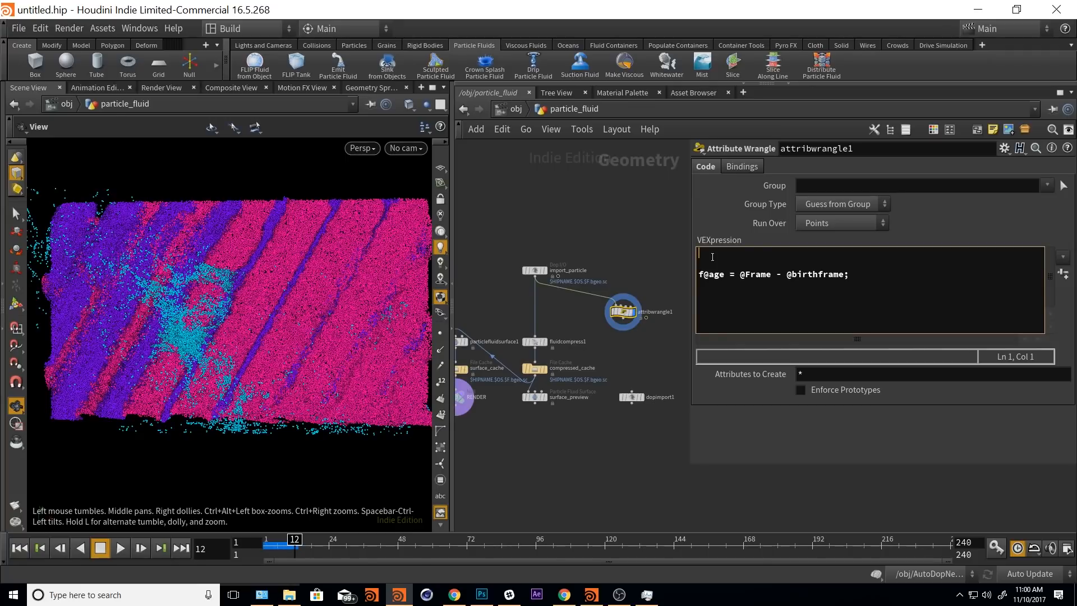
pyautogui.write('float lifespan = chf(')
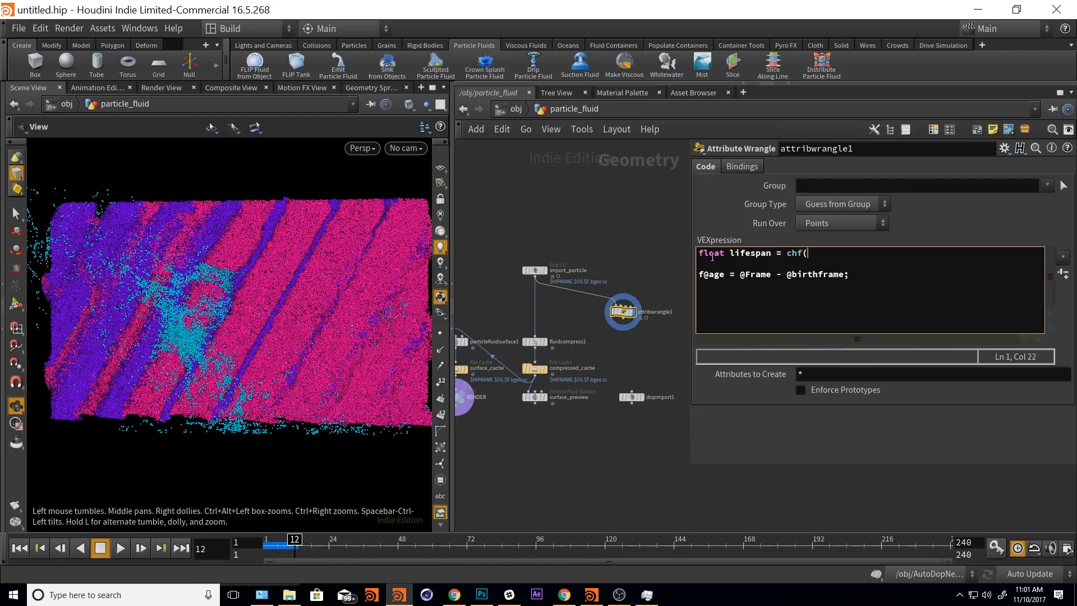
pyautogui.write('"lifes')
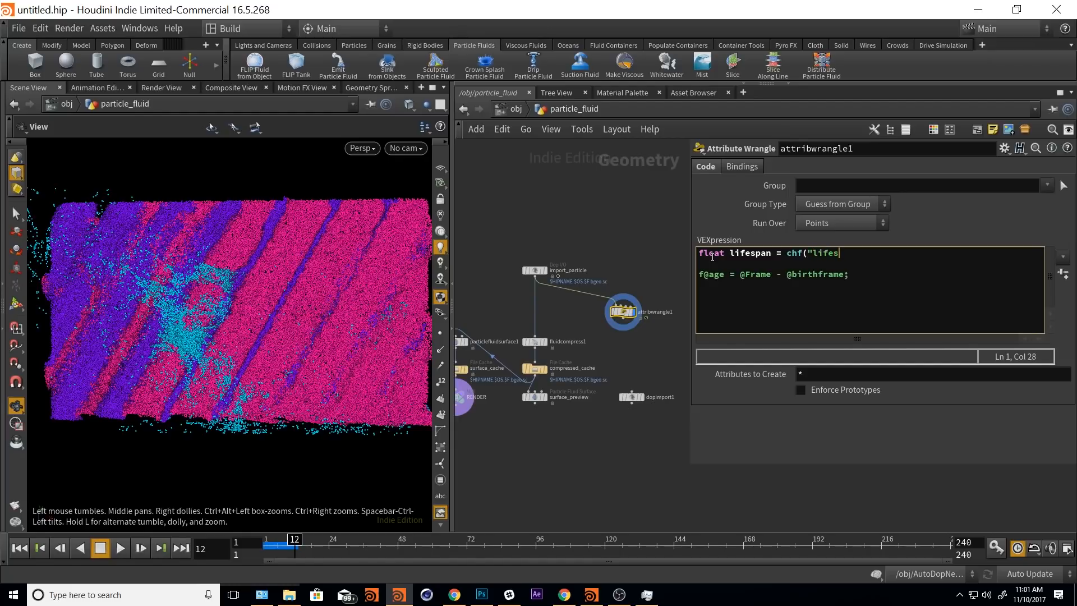
pyautogui.write('pan")')
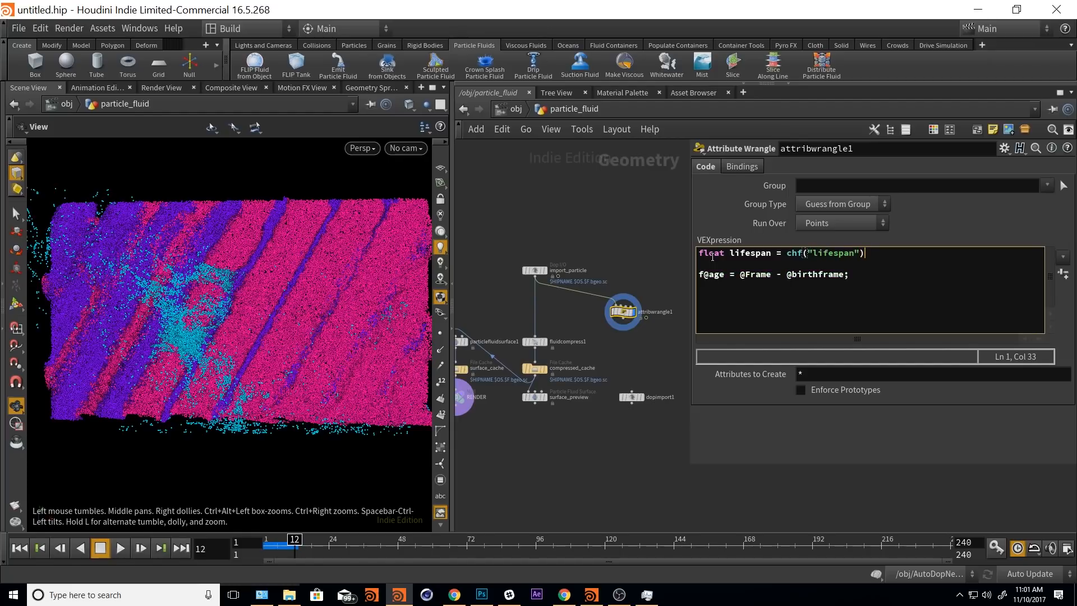
pyautogui.write(';')
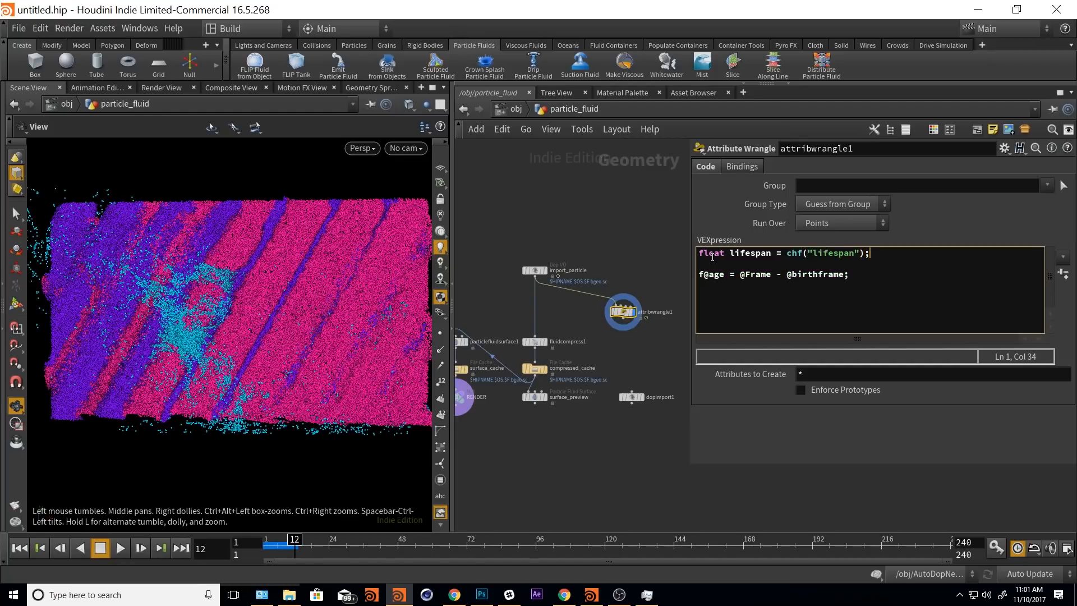
pyautogui.click(1062, 274)
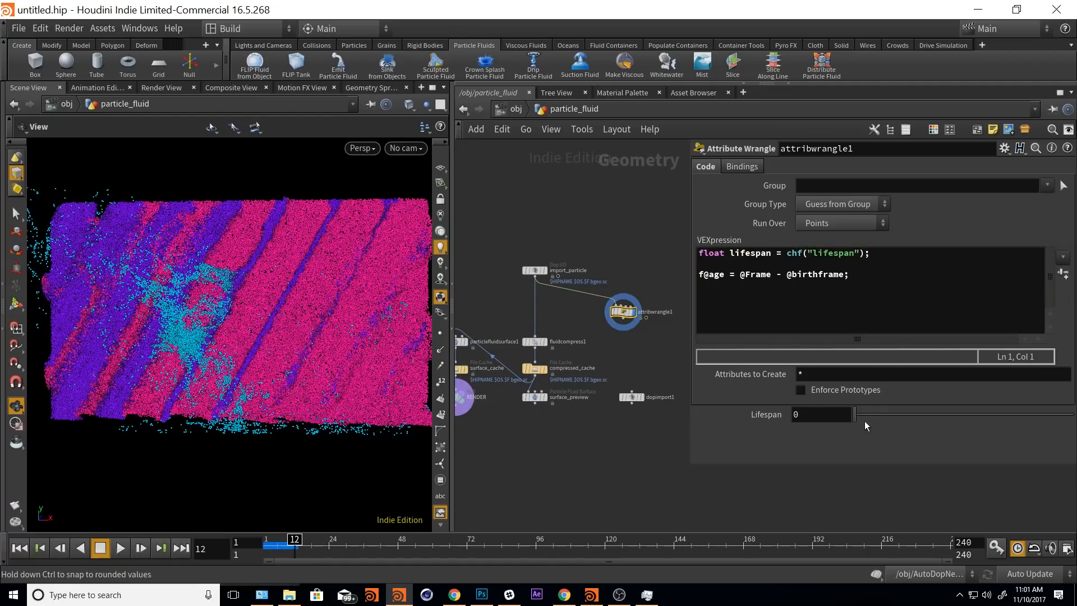
pyautogui.moveTo(864, 420); pyautogui.dragTo(876, 527)
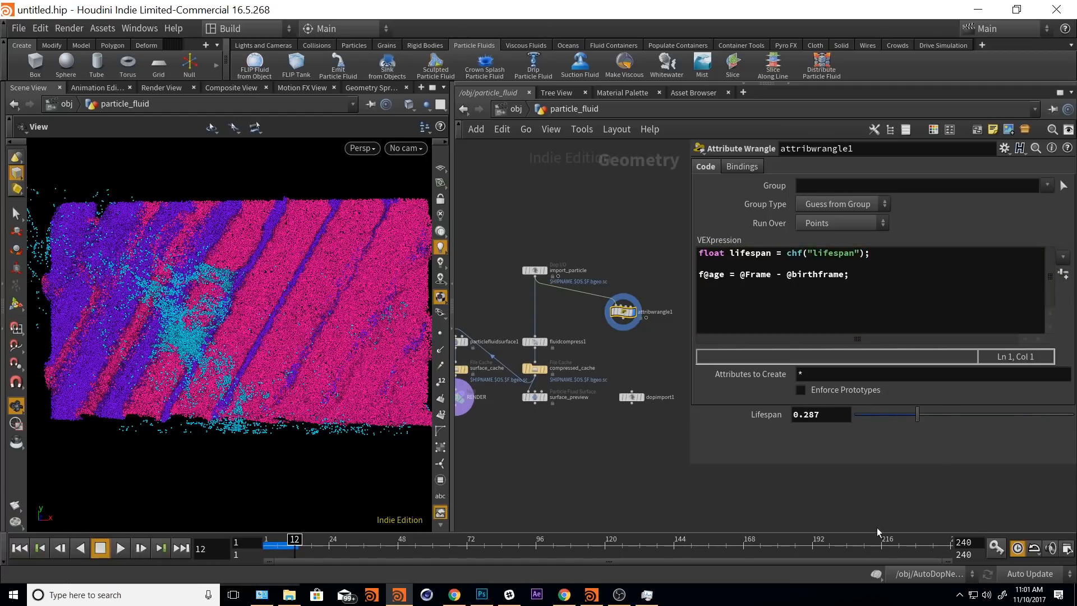
pyautogui.click(918, 324)
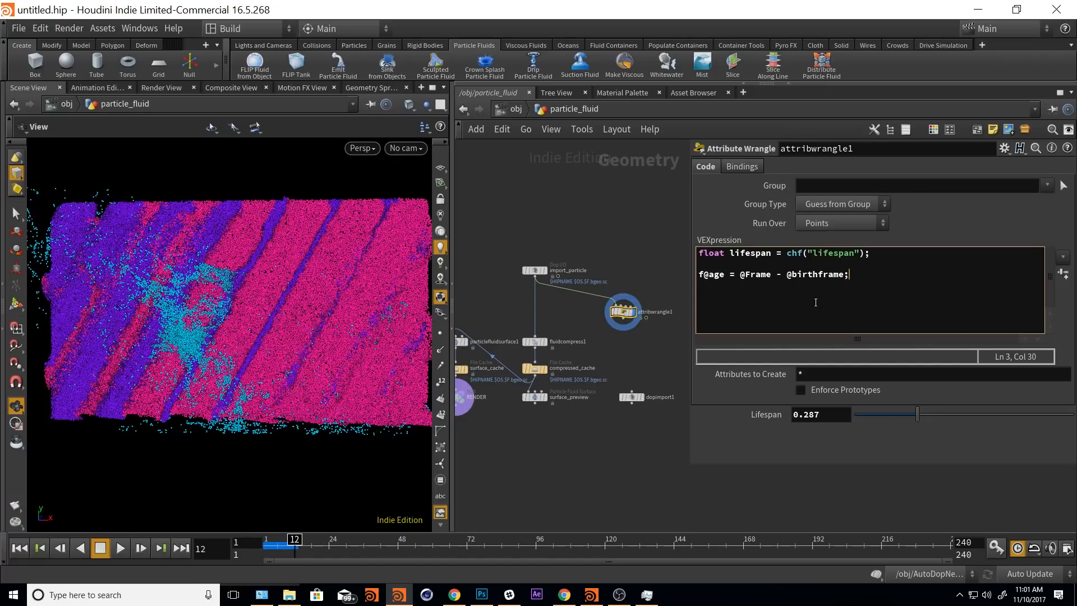
pyautogui.press('Return')
pyautogui.press('Return')
pyautogui.write('if(@age > lifespan) {')
pyautogui.press('Return')
pyautogui.press('Return')
pyautogui.write('}')
pyautogui.press('Up')
pyautogui.press('Tab')
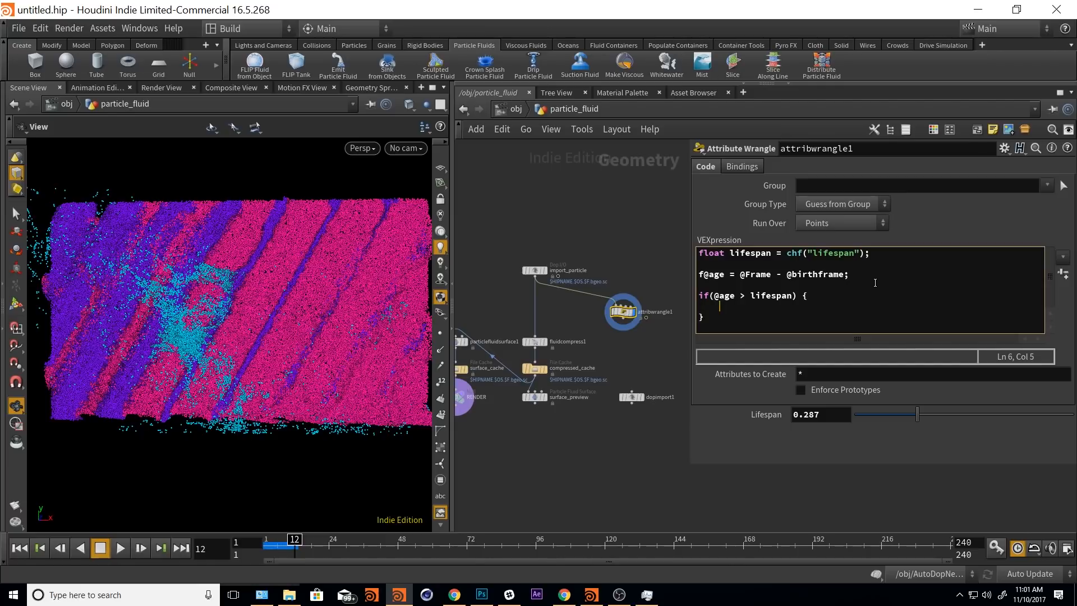
pyautogui.write('removepoint')
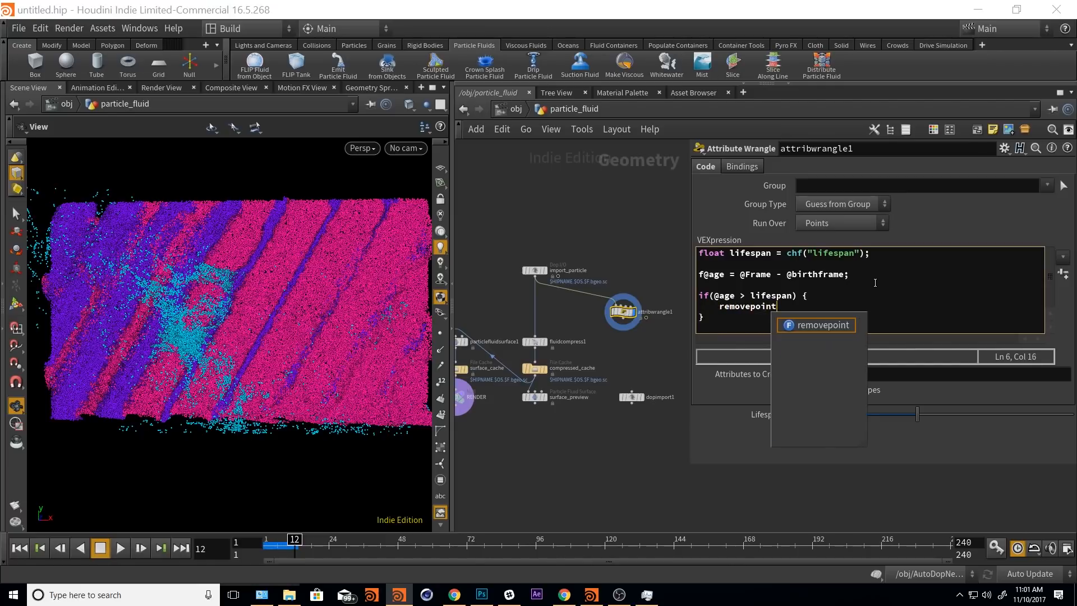
pyautogui.write('(0,')
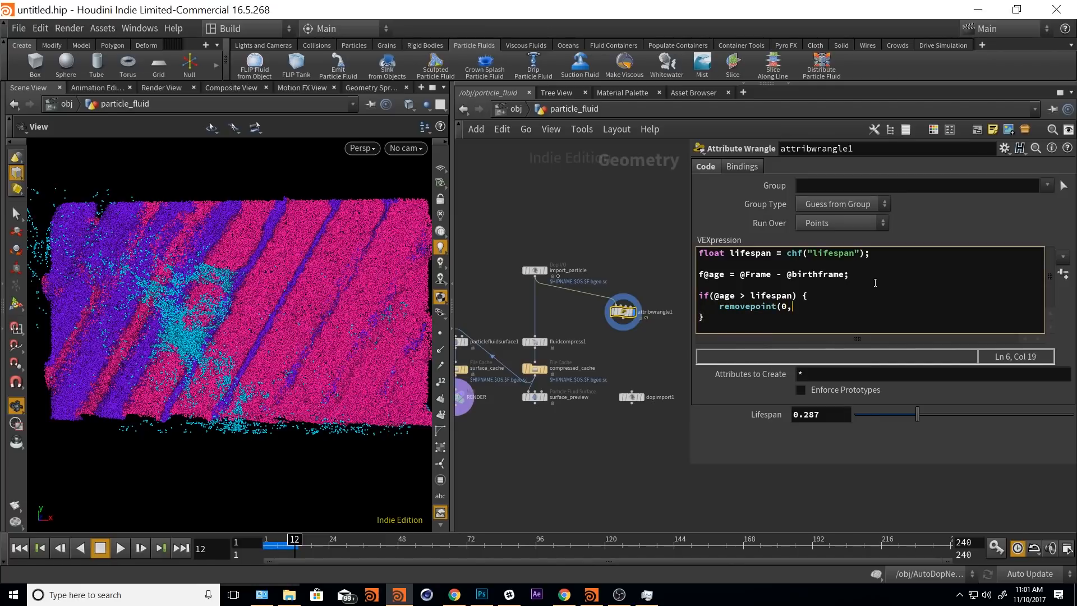
pyautogui.write(' @p')
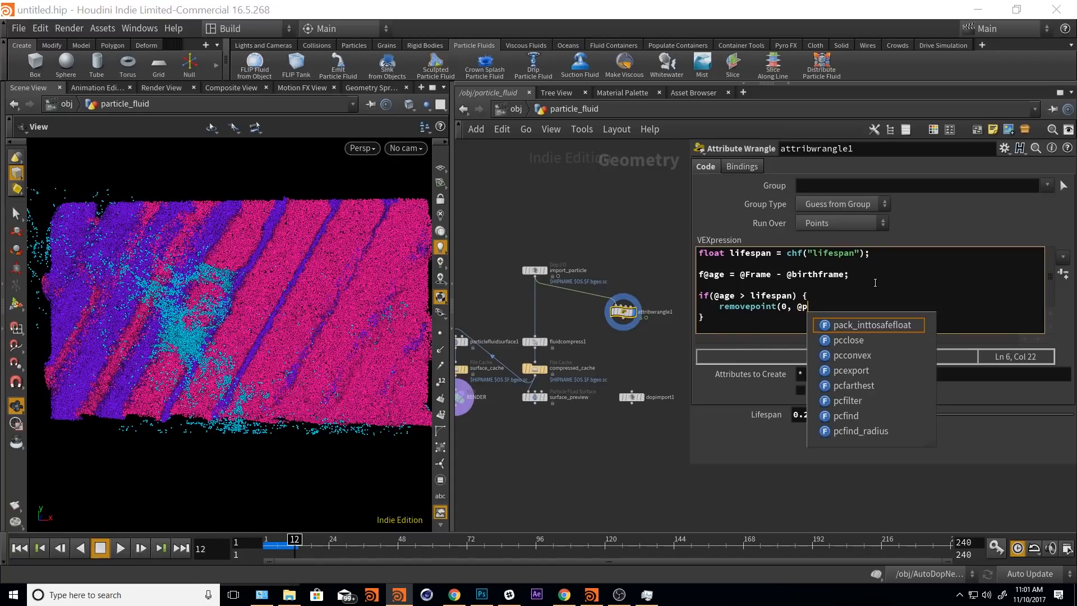
pyautogui.write('rtnum')
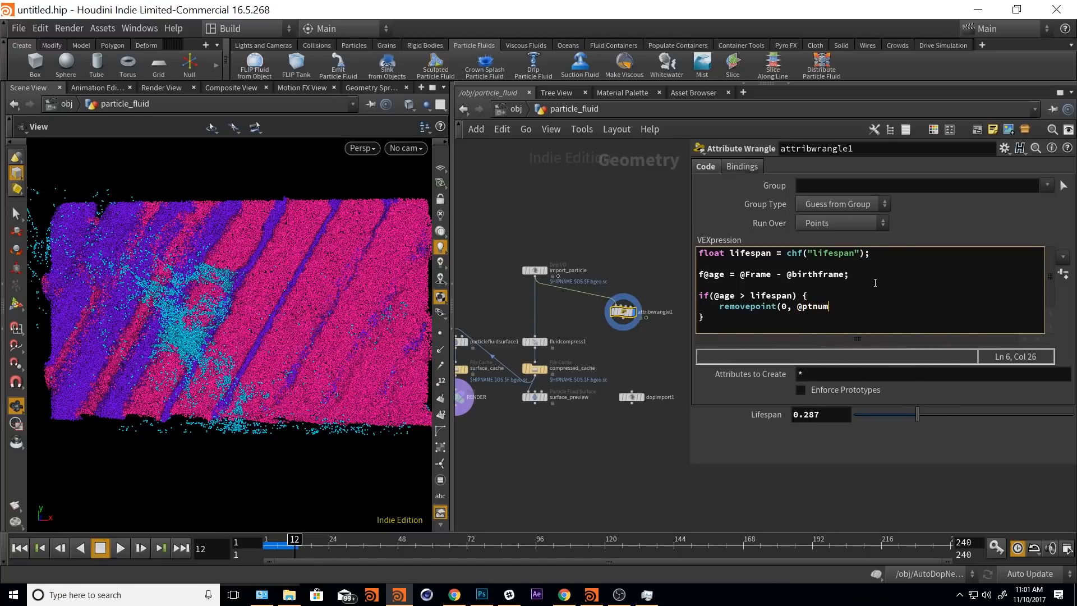
pyautogui.write(');')
# - Try different Lifespan values to test the point removal, and set Lifespan to 48
pyautogui.moveTo(917, 415); pyautogui.dragTo(1065, 415)
pyautogui.moveTo(1074, 415); pyautogui.dragTo(892, 416)
pyautogui.moveTo(835, 415); pyautogui.dragTo(892, 397, button='middle')
pyautogui.moveTo(821, 419); pyautogui.dragTo(627, 419)
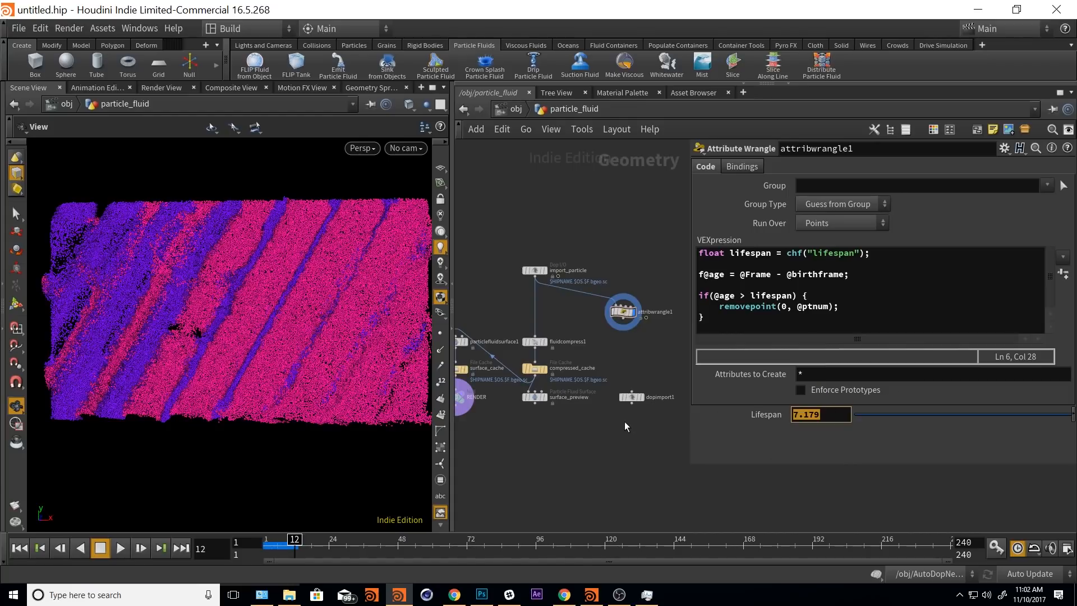
pyautogui.write('48')
pyautogui.press('Return')
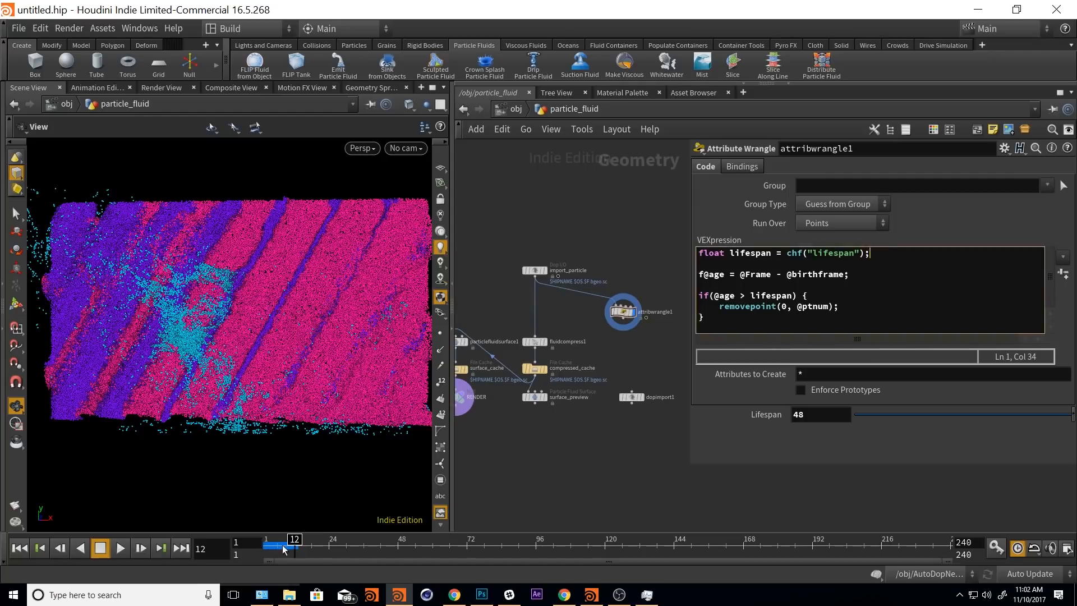
# - Play back the particle fluid from the first frame and examine how particles disappear with the 48-frame lifespan
pyautogui.moveTo(283, 549); pyautogui.dragTo(267, 549)
pyautogui.click(120, 548)
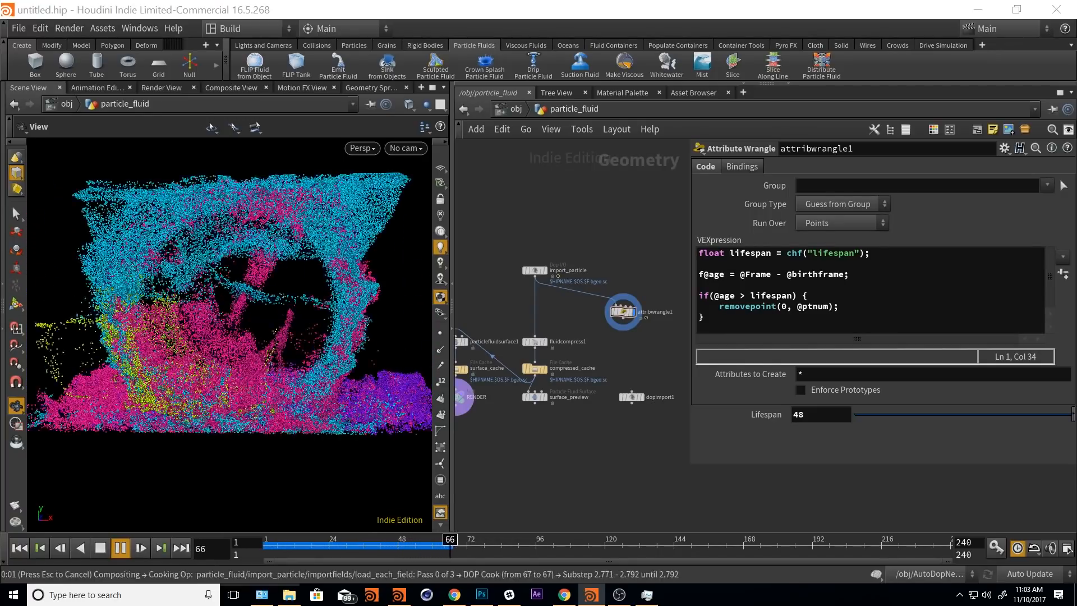
pyautogui.click(102, 548)
pyautogui.moveTo(515, 544); pyautogui.dragTo(84, 527)
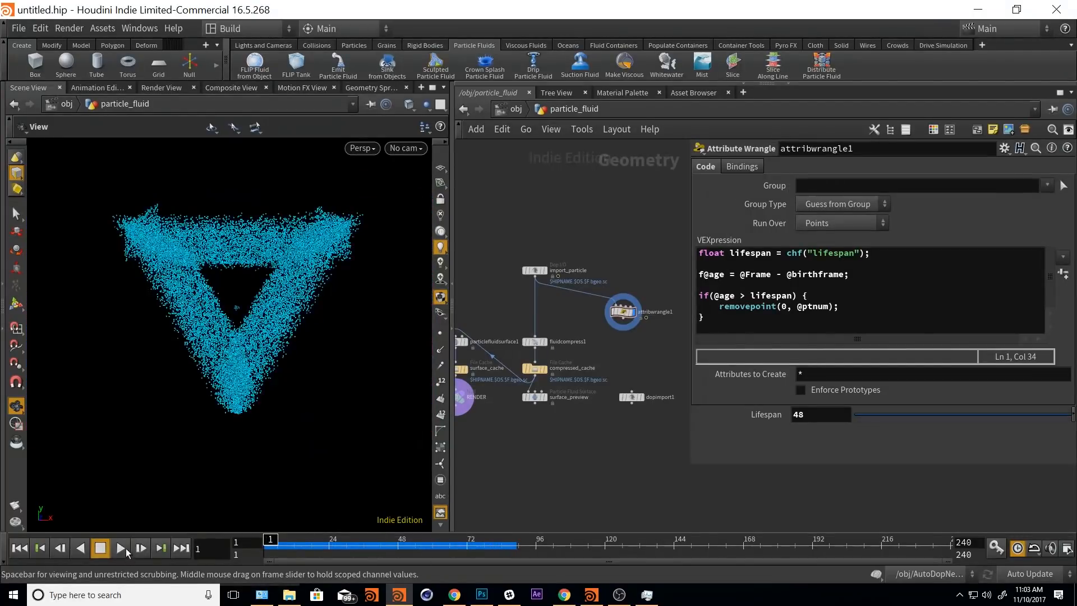
pyautogui.click(120, 548)
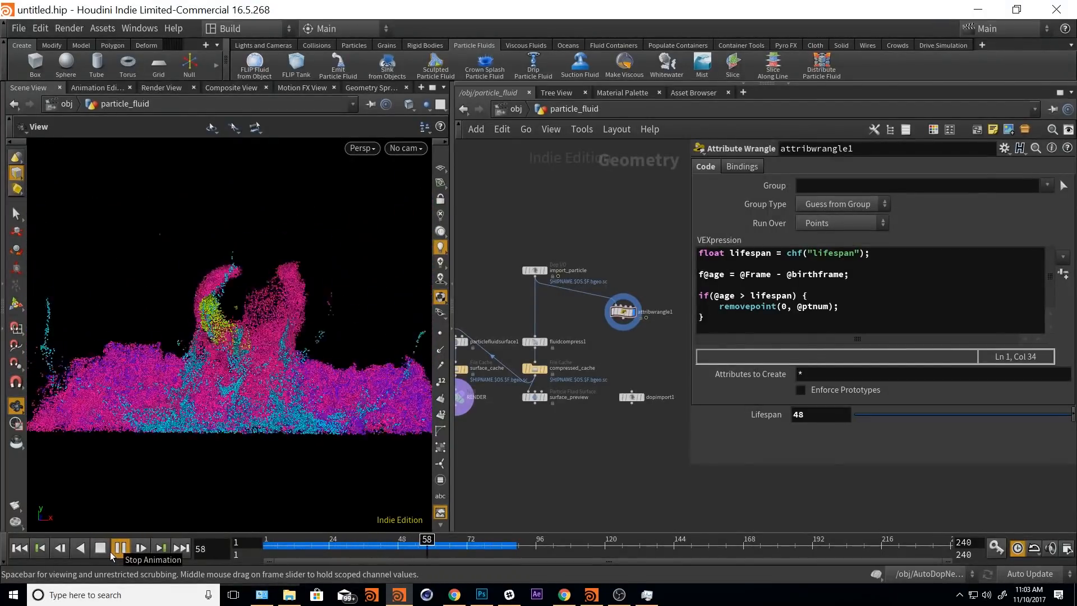
pyautogui.click(110, 551)
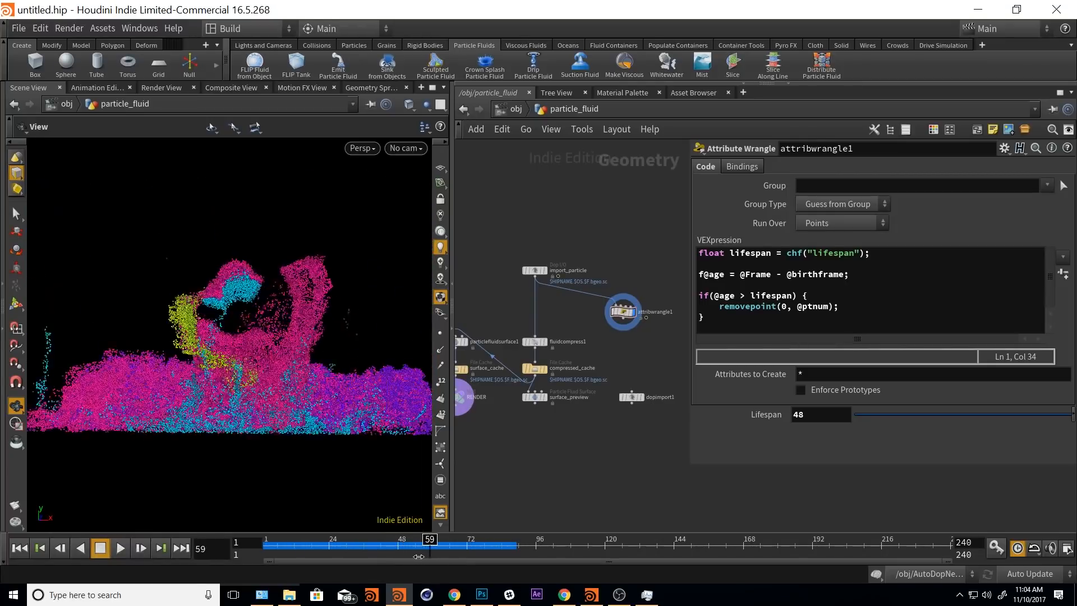
pyautogui.click(364, 543)
pyautogui.moveTo(281, 344); pyautogui.dragTo(308, 360)
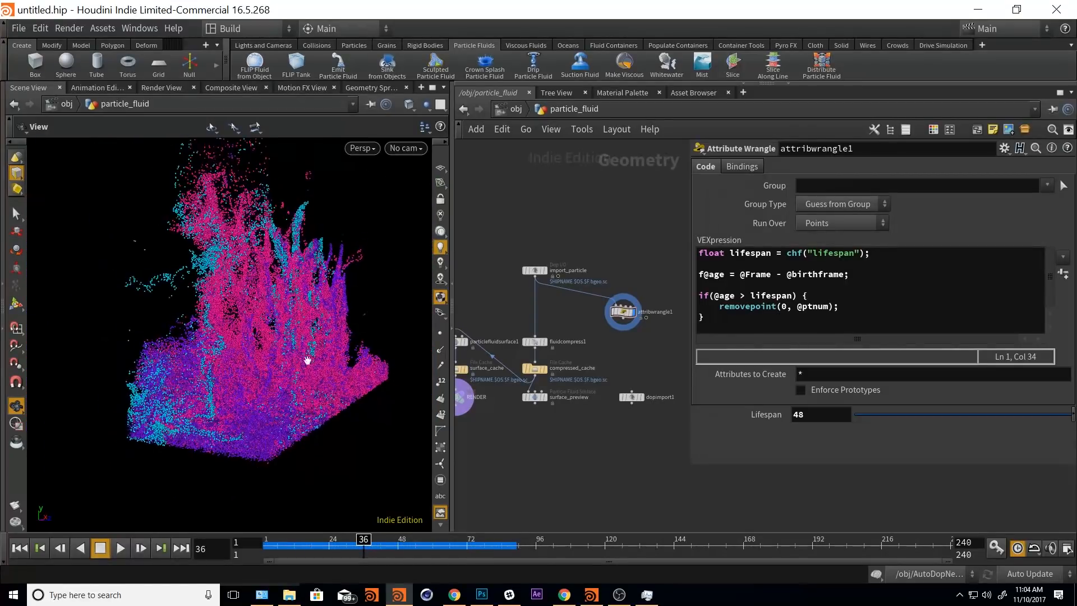
pyautogui.moveTo(377, 551); pyautogui.dragTo(402, 574)
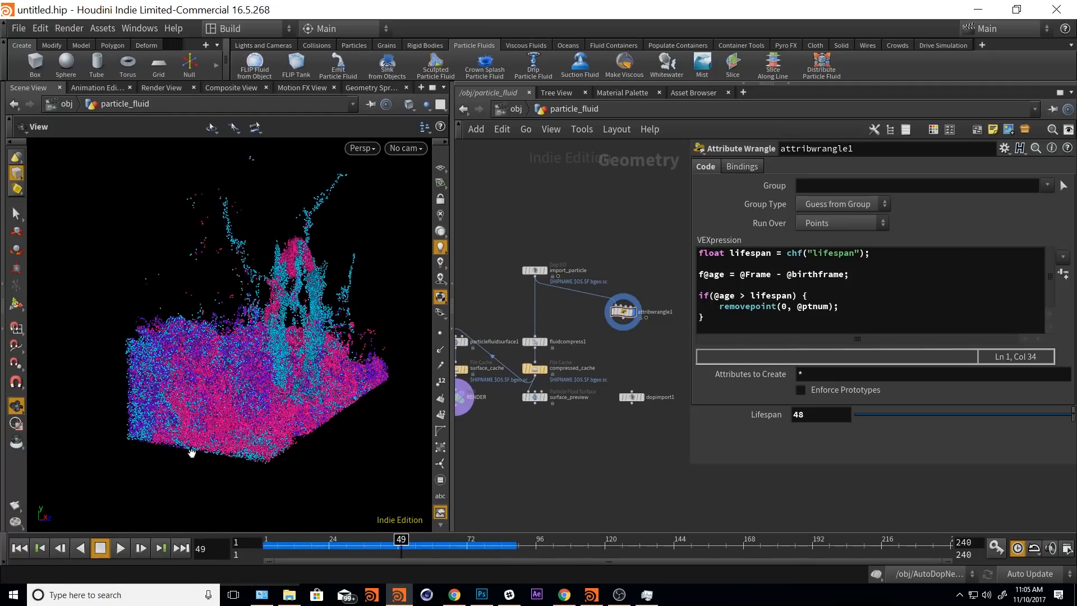
# - Below the lifespan line, add float liferand = chf("lifespan_randomness"); and create the Lifespan Randomness parameter
pyautogui.click(883, 252)
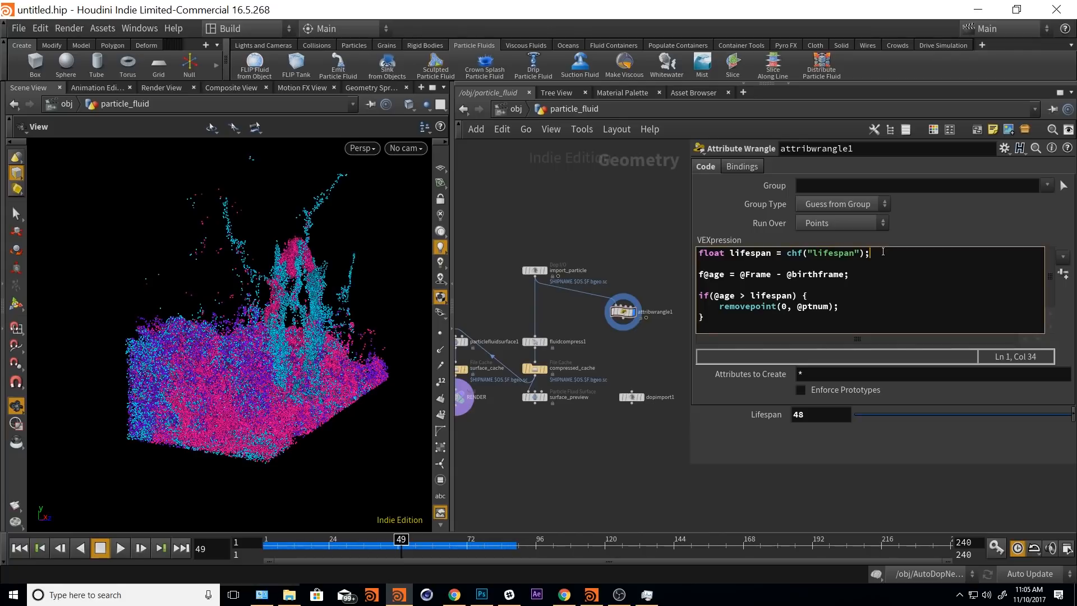
pyautogui.press('Return')
pyautogui.write('fl')
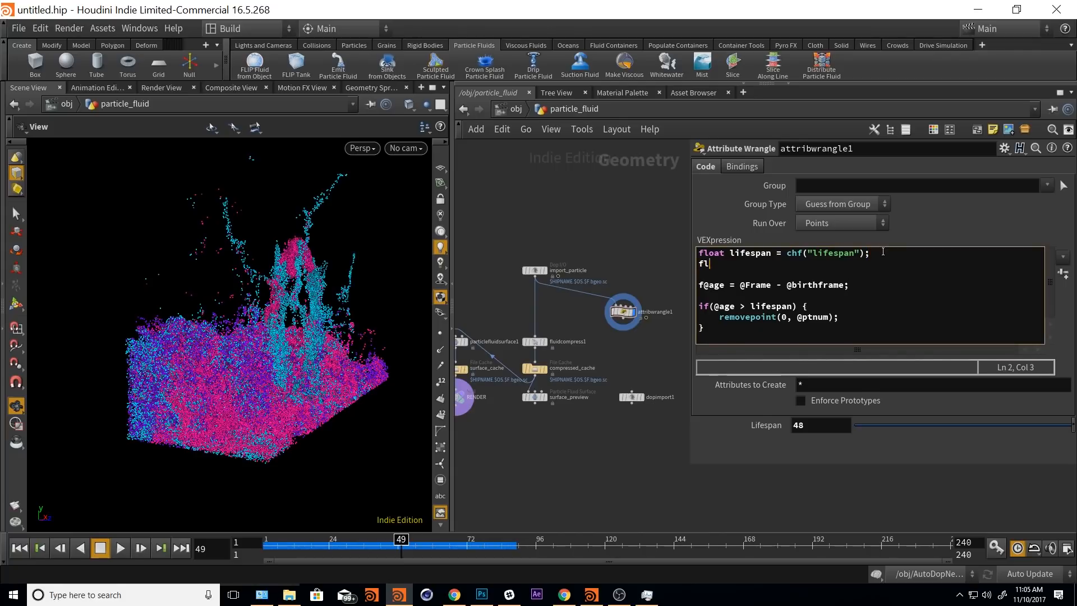
pyautogui.write('oat liferand = c')
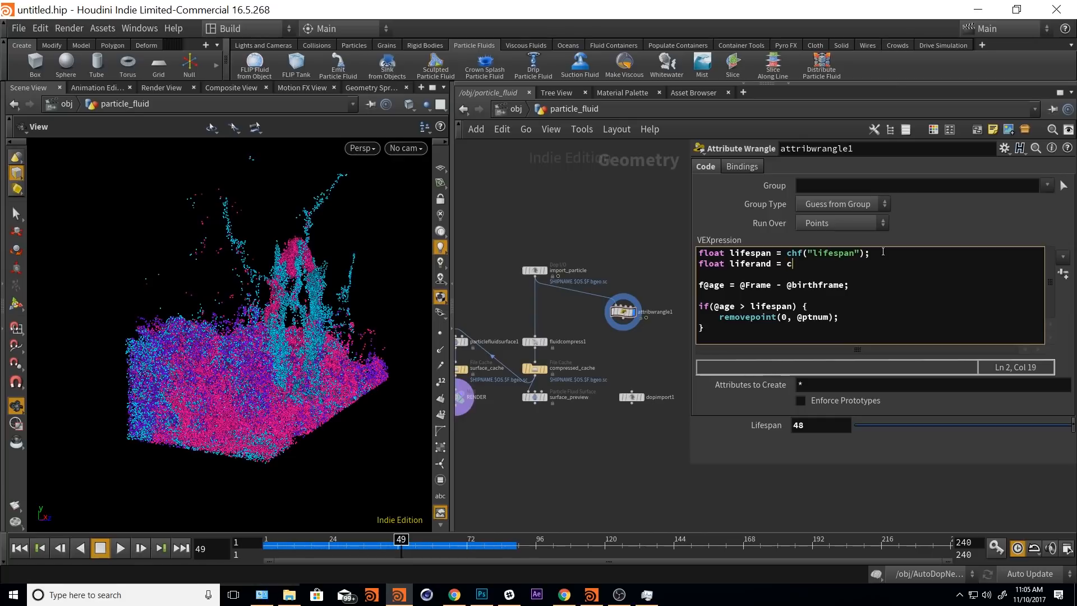
pyautogui.write('hf("')
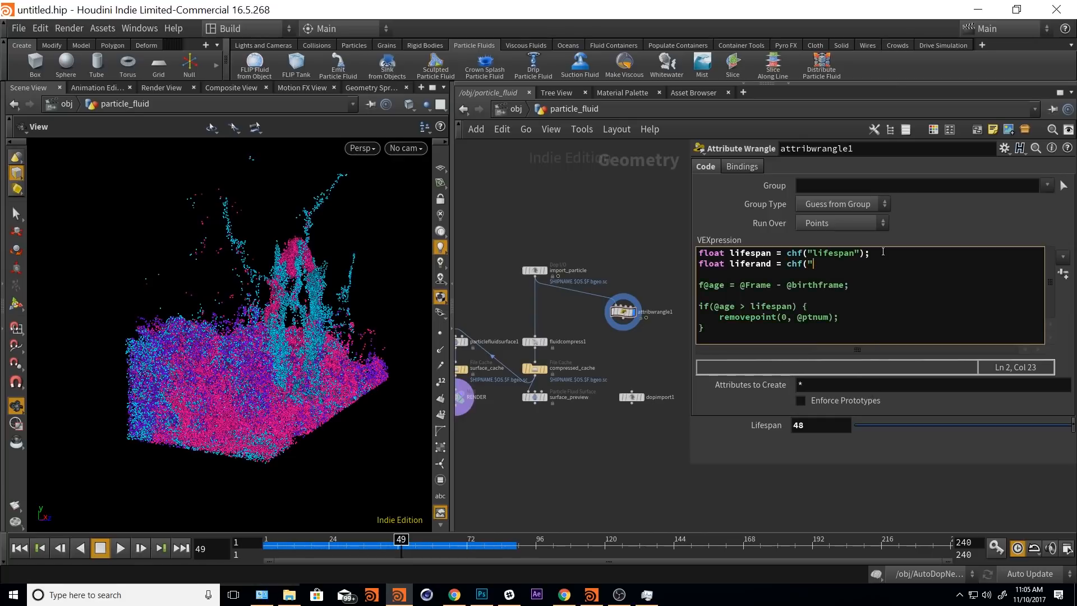
pyautogui.write('lifespan_random')
pyautogui.press('BackSpace')
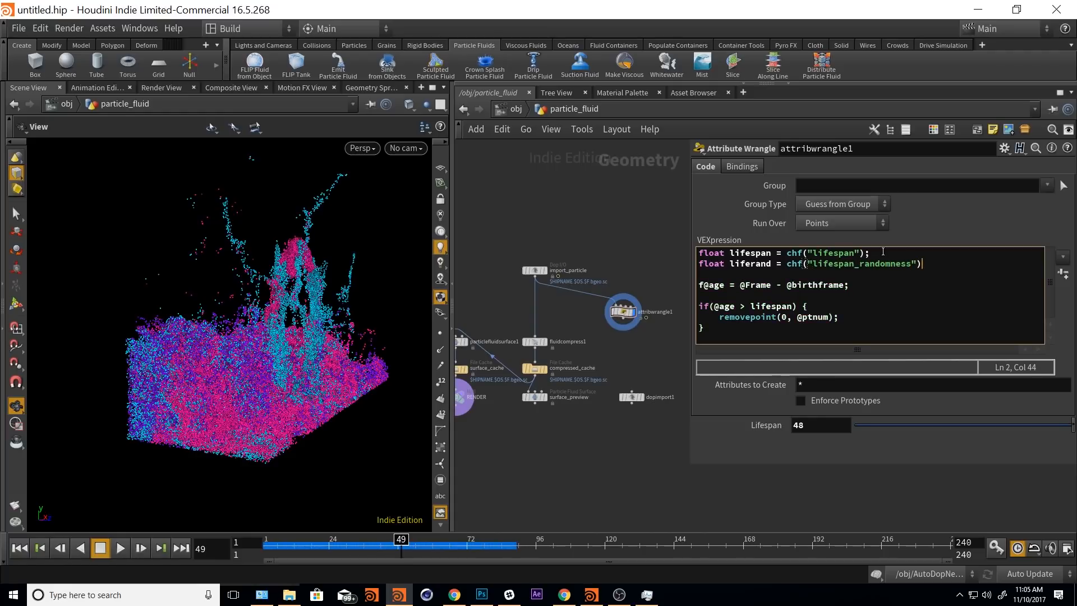
pyautogui.write(';')
pyautogui.click(1064, 277)
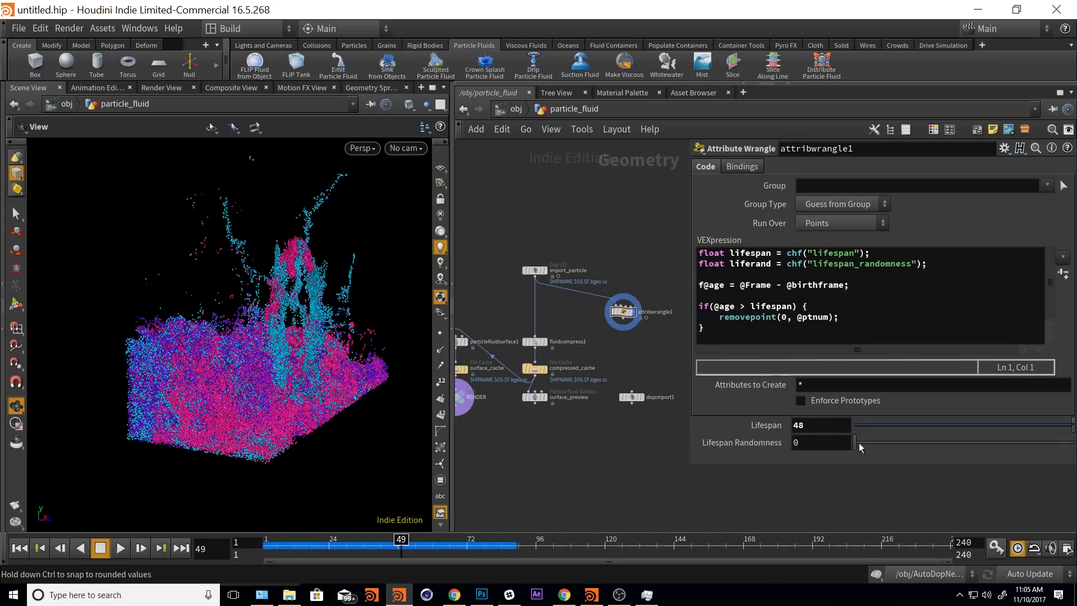
pyautogui.doubleClick(717, 285)
pyautogui.click(719, 285)
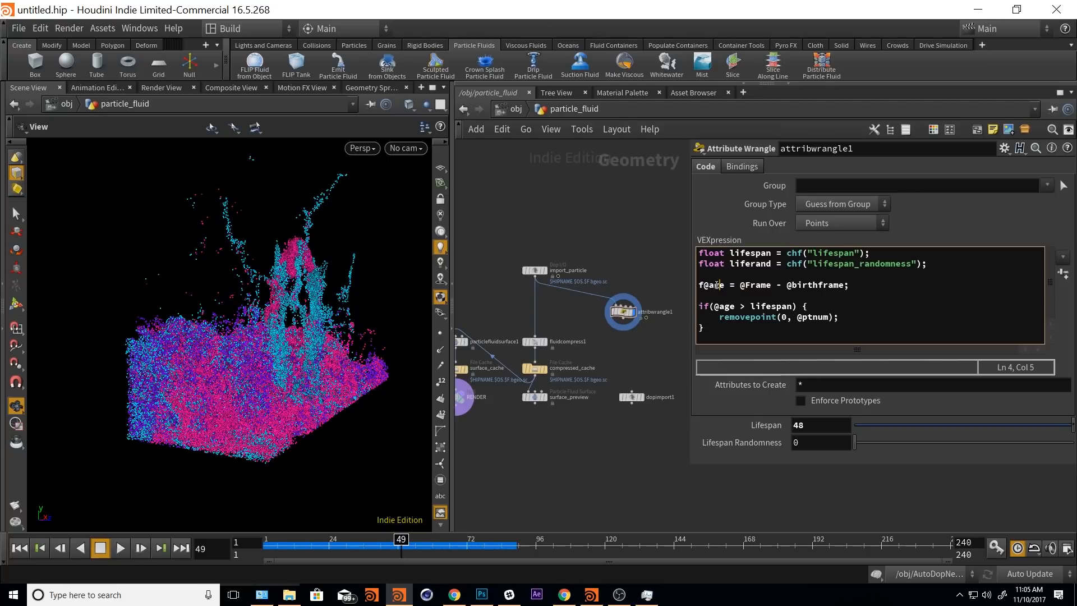
pyautogui.click(772, 284)
pyautogui.write('+ ( ')
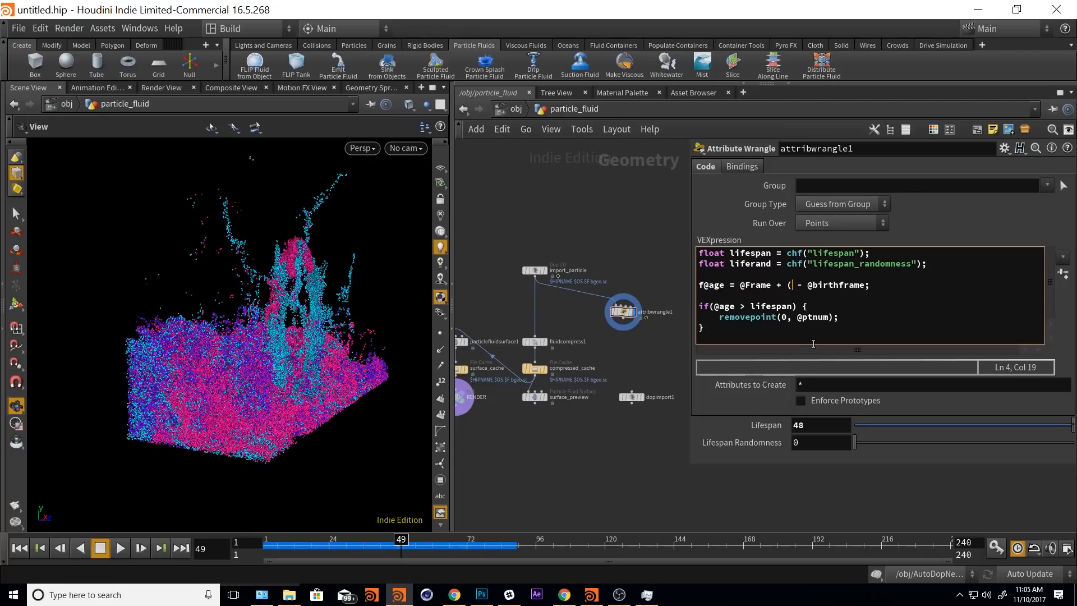
pyautogui.write('rand(@ptnum ')
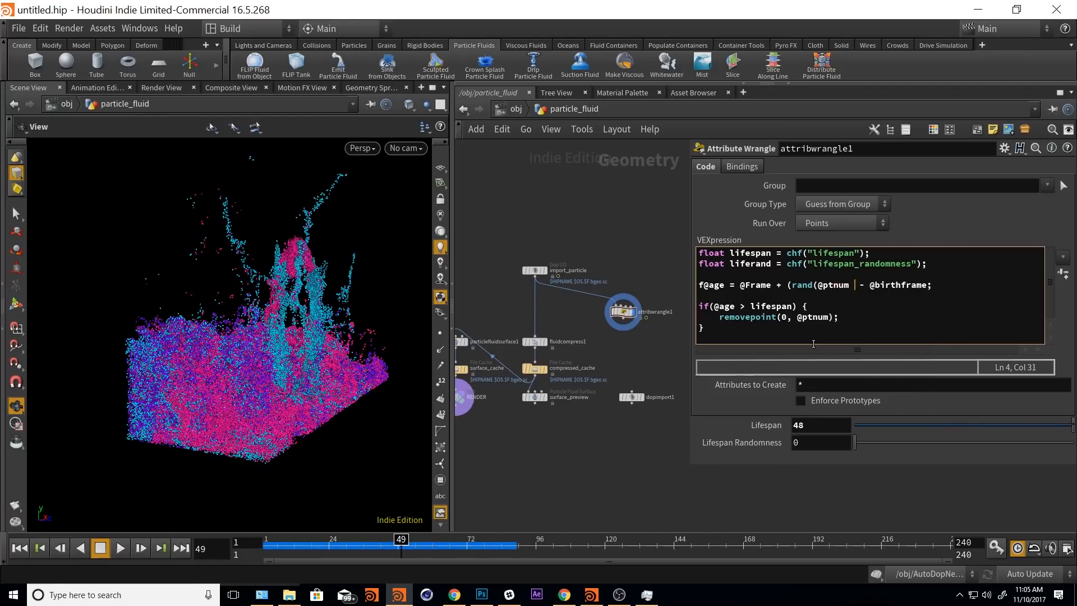
pyautogui.write('* 969')
pyautogui.press('Right')
pyautogui.write(') *')
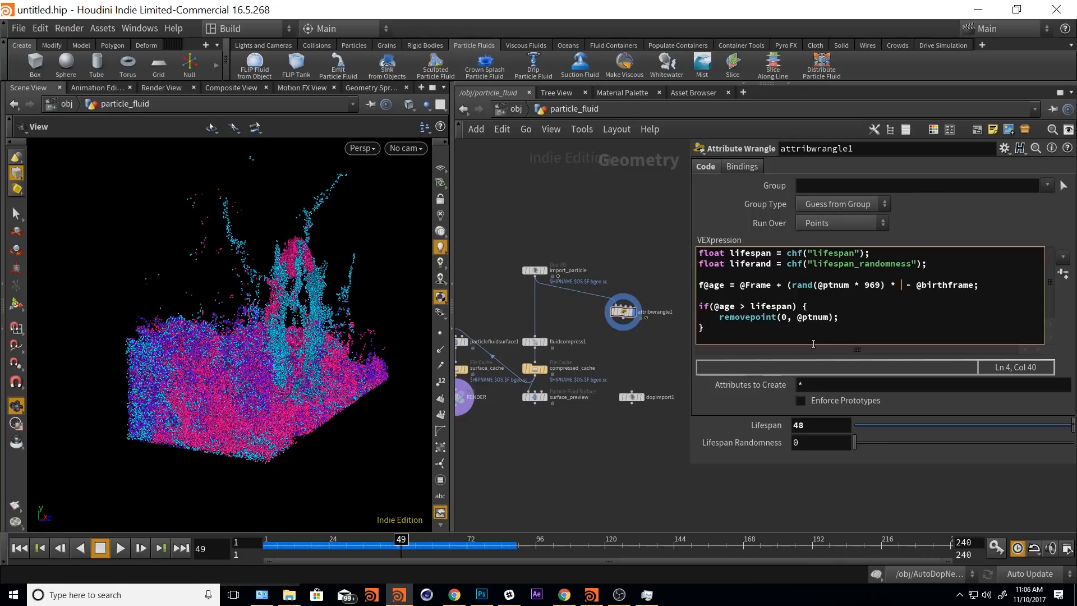
pyautogui.write(' liferand)')
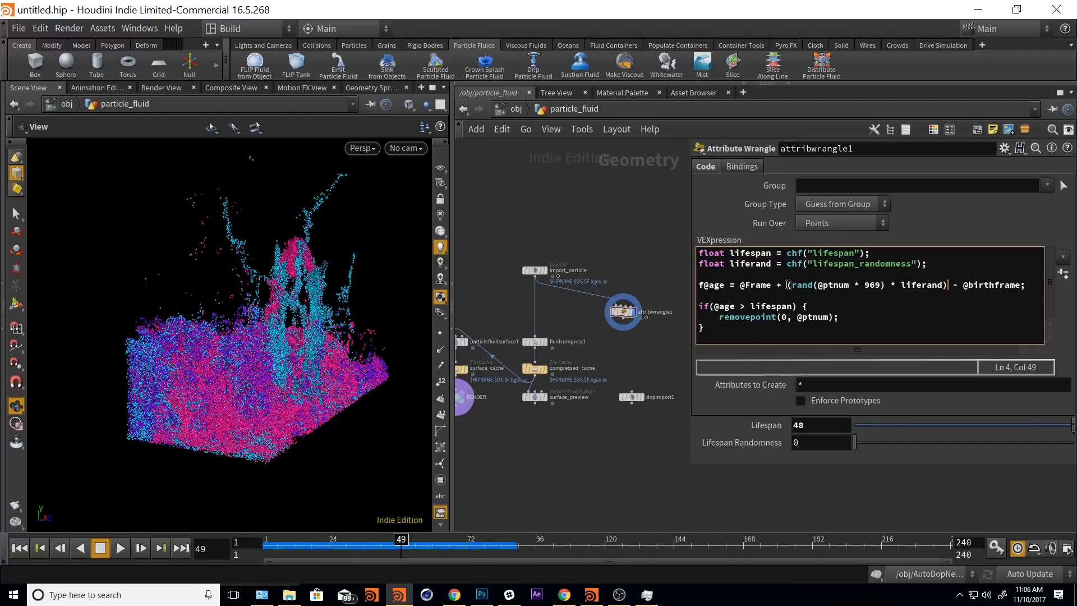
pyautogui.moveTo(788, 285); pyautogui.dragTo(813, 285)
pyautogui.click(813, 285)
pyautogui.click(750, 285)
pyautogui.click(1004, 284)
# - Try a Lifespan Randomness of 48 and inspect the particles at different frames up to frame 70
pyautogui.click(795, 444)
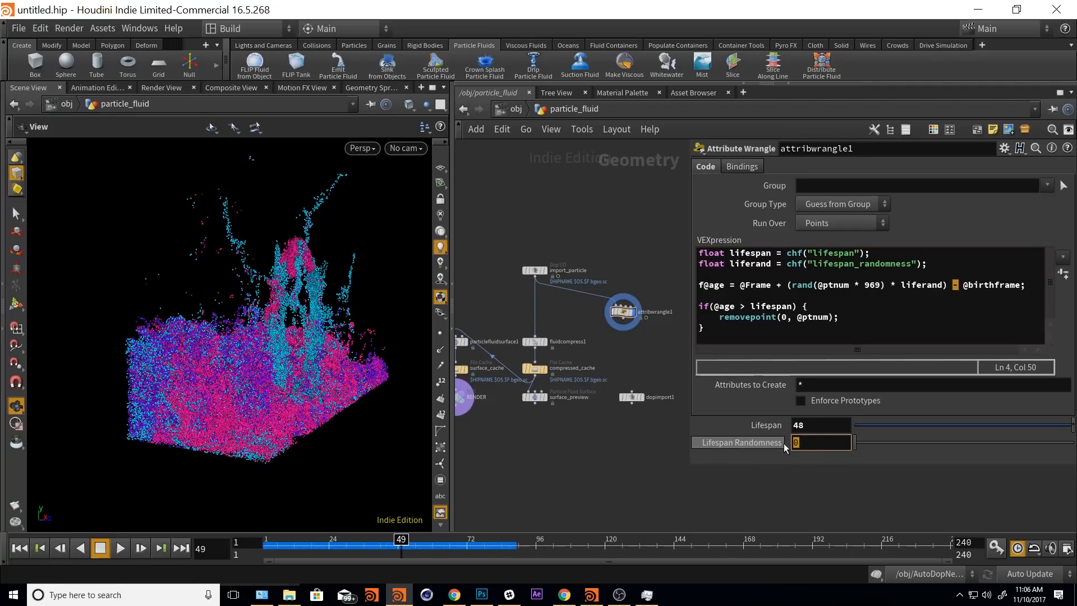
pyautogui.write('48')
pyautogui.press('Return')
pyautogui.moveTo(343, 542); pyautogui.dragTo(435, 543)
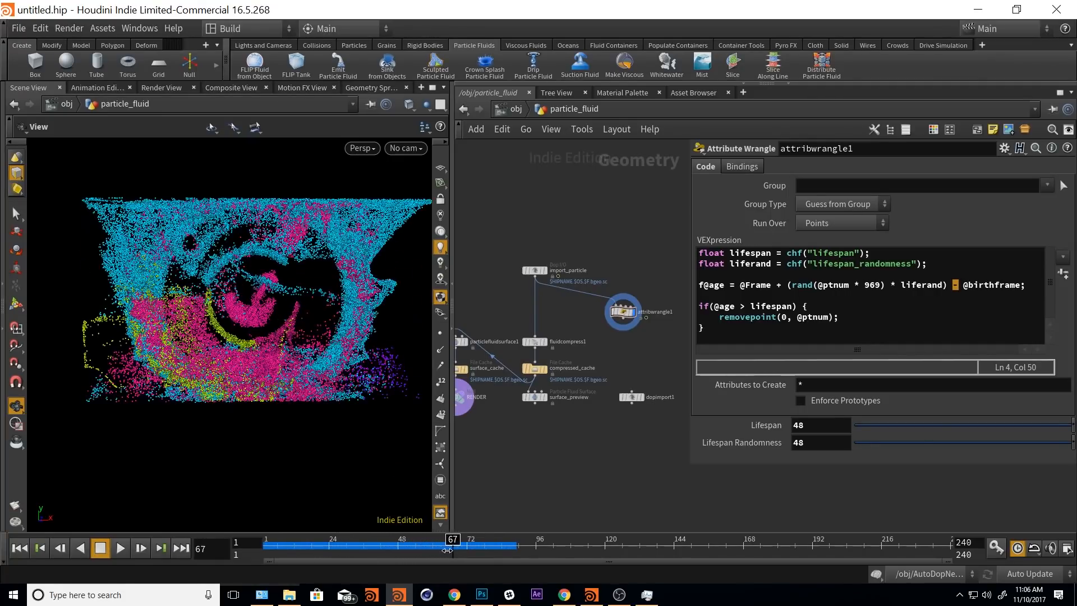
pyautogui.moveTo(193, 373); pyautogui.dragTo(245, 387)
pyautogui.moveTo(245, 387); pyautogui.dragTo(228, 413, button='right')
pyautogui.moveTo(228, 415); pyautogui.dragTo(327, 373)
pyautogui.moveTo(435, 542); pyautogui.dragTo(461, 541)
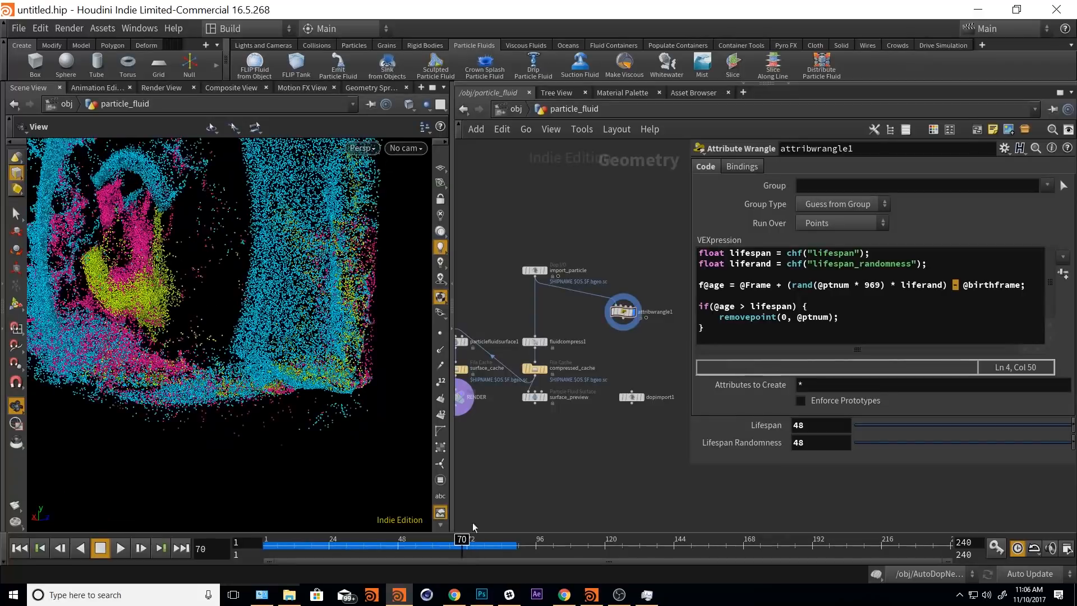
# - Set Lifespan Randomness to 24 and inspect the particles at frame 70
pyautogui.click(805, 450)
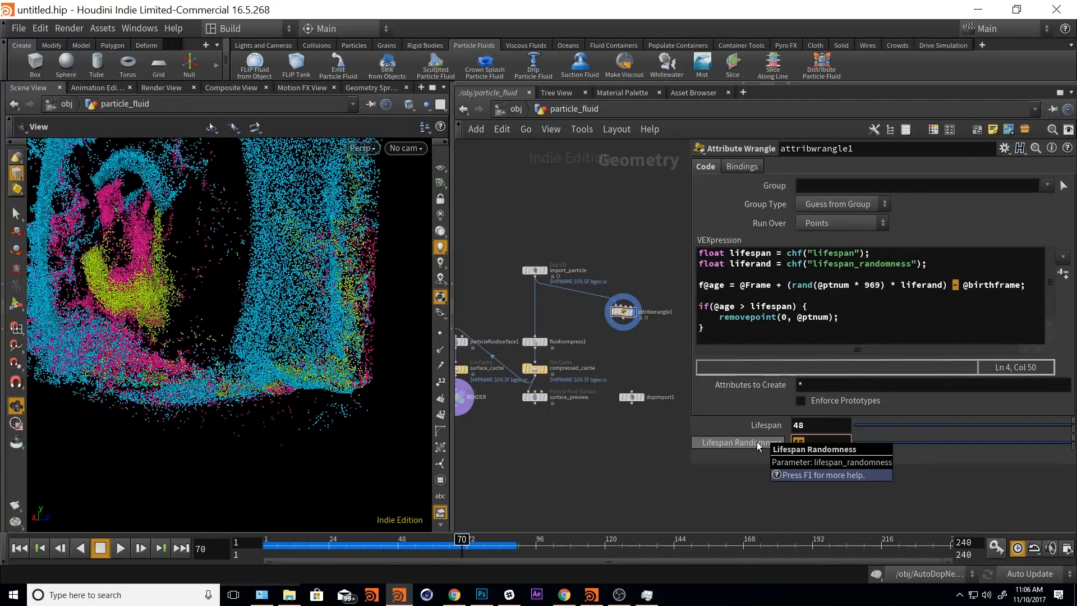
pyautogui.write('24')
pyautogui.press('Return')
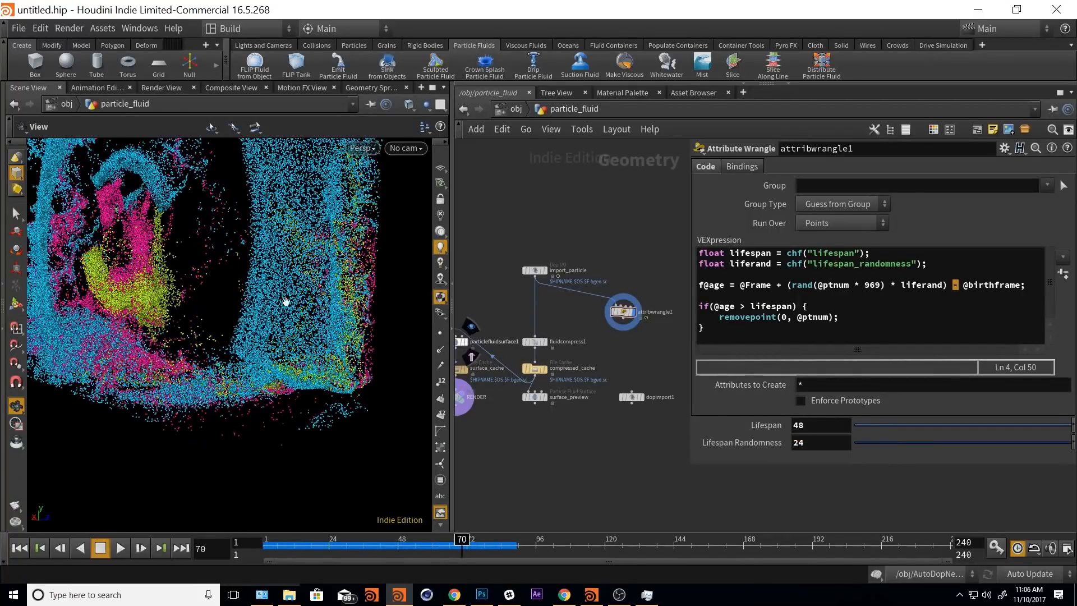
pyautogui.moveTo(354, 301); pyautogui.dragTo(288, 288)
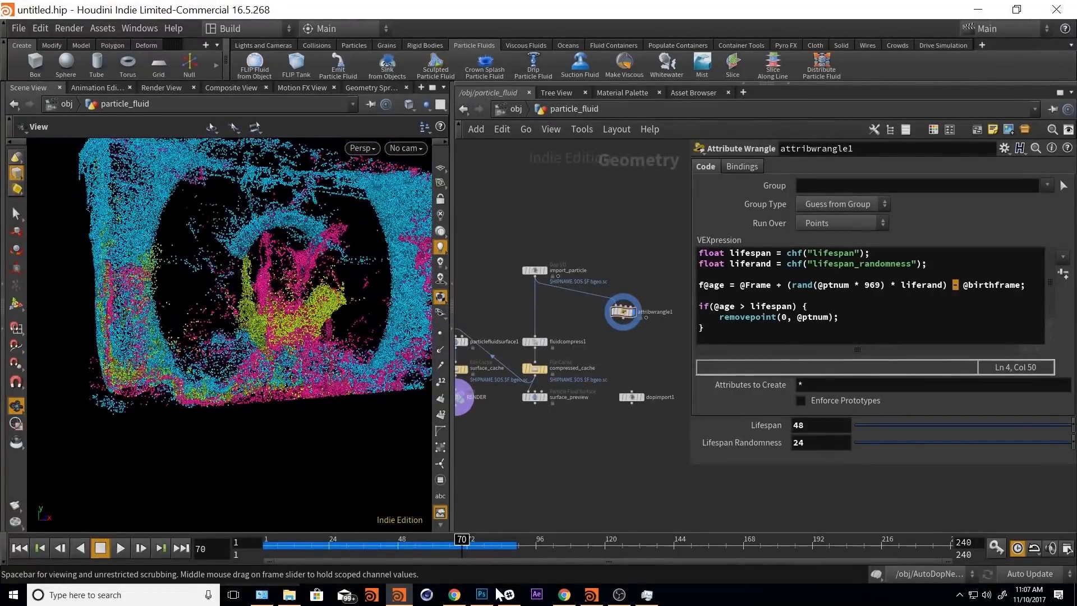
# - Play the simulation from the early frames to frame 91 and examine the randomized particle removal from several angles
pyautogui.moveTo(462, 544); pyautogui.dragTo(283, 539)
pyautogui.click(121, 548)
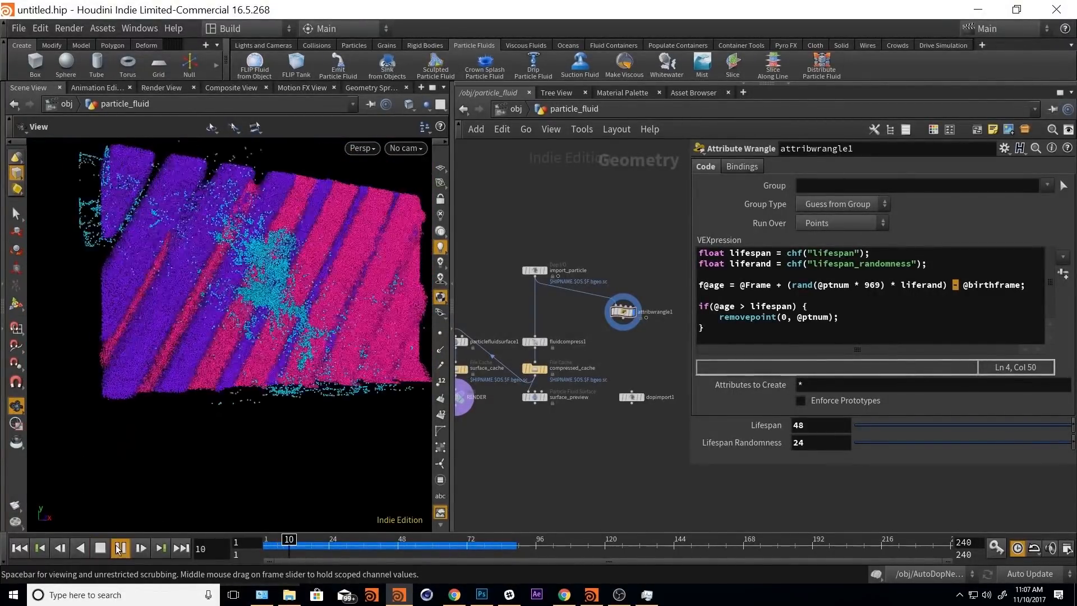
pyautogui.moveTo(312, 305); pyautogui.dragTo(232, 374)
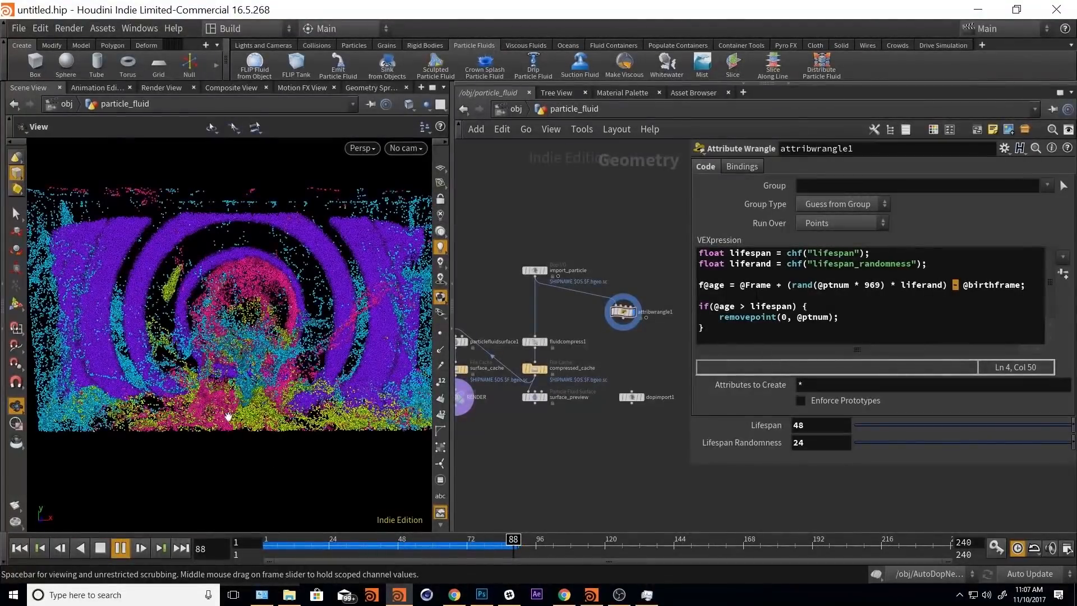
pyautogui.press('Escape')
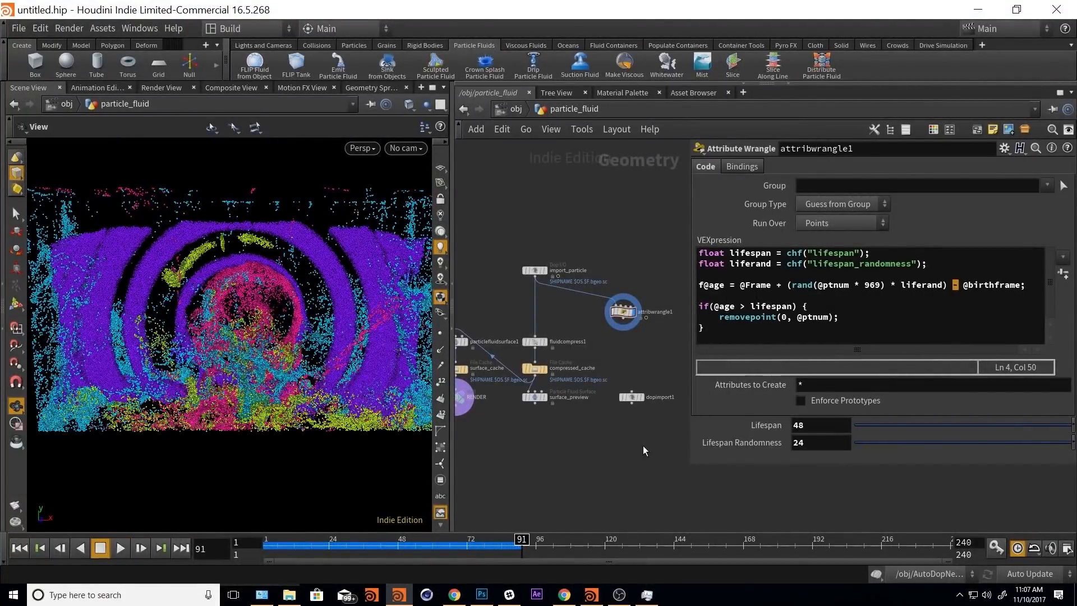
pyautogui.moveTo(235, 377); pyautogui.dragTo(230, 282)
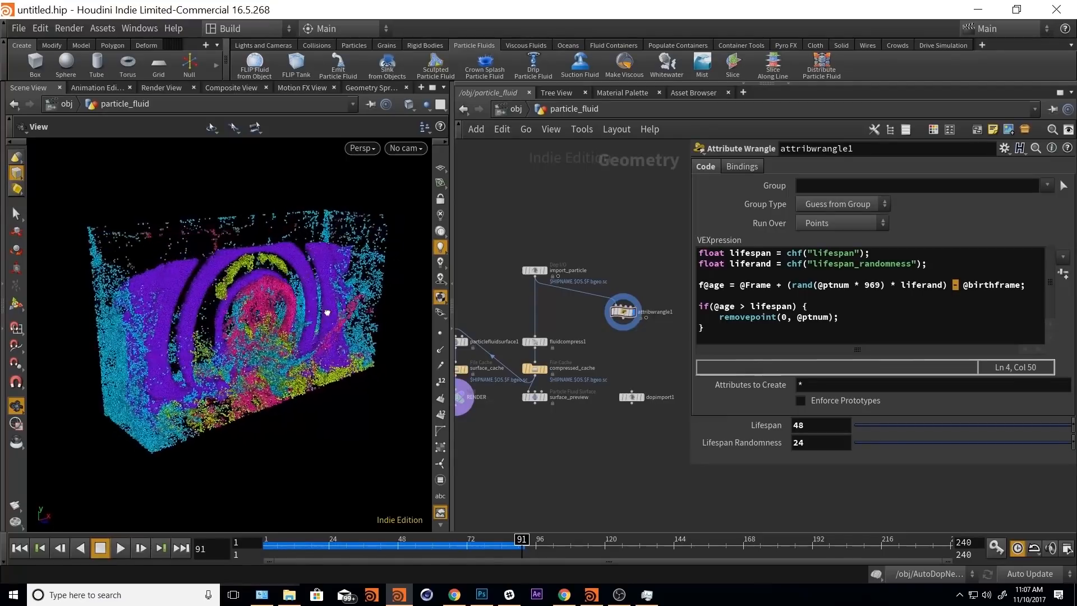
pyautogui.moveTo(327, 312); pyautogui.dragTo(243, 326)
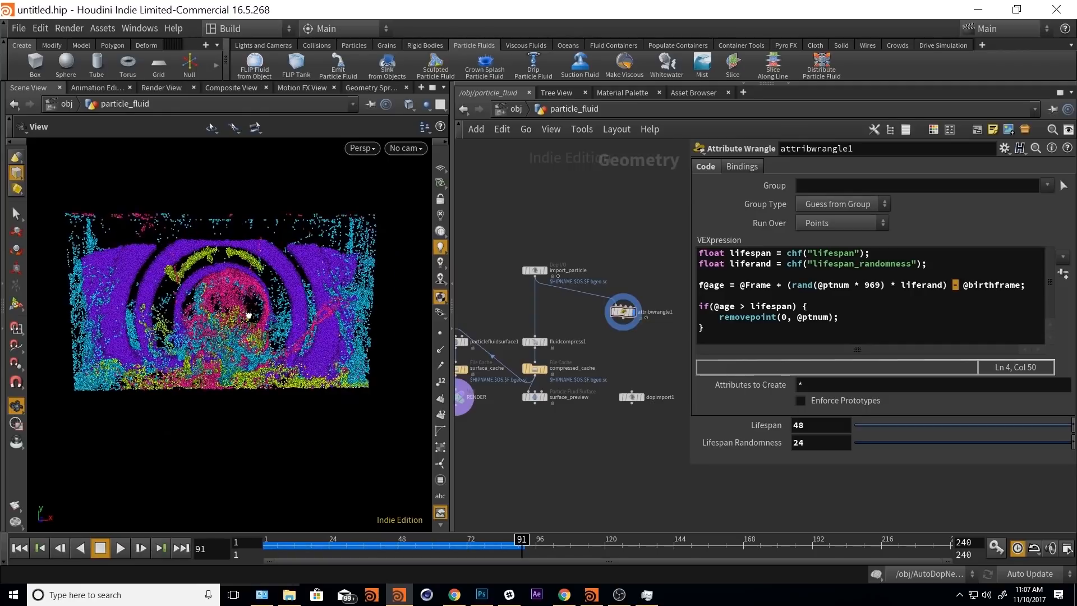
pyautogui.moveTo(258, 310); pyautogui.dragTo(268, 377)
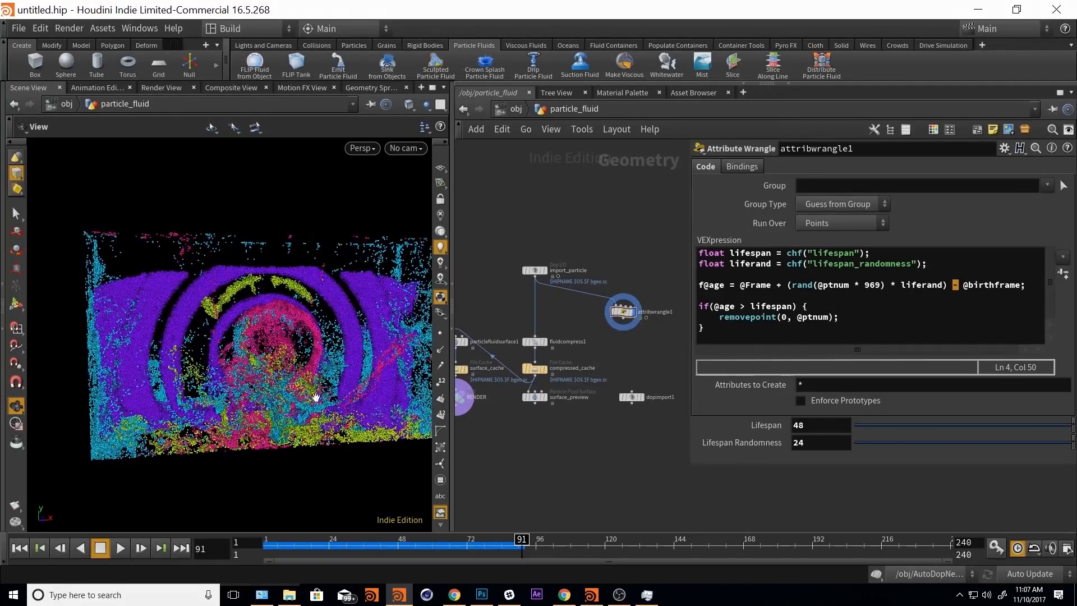